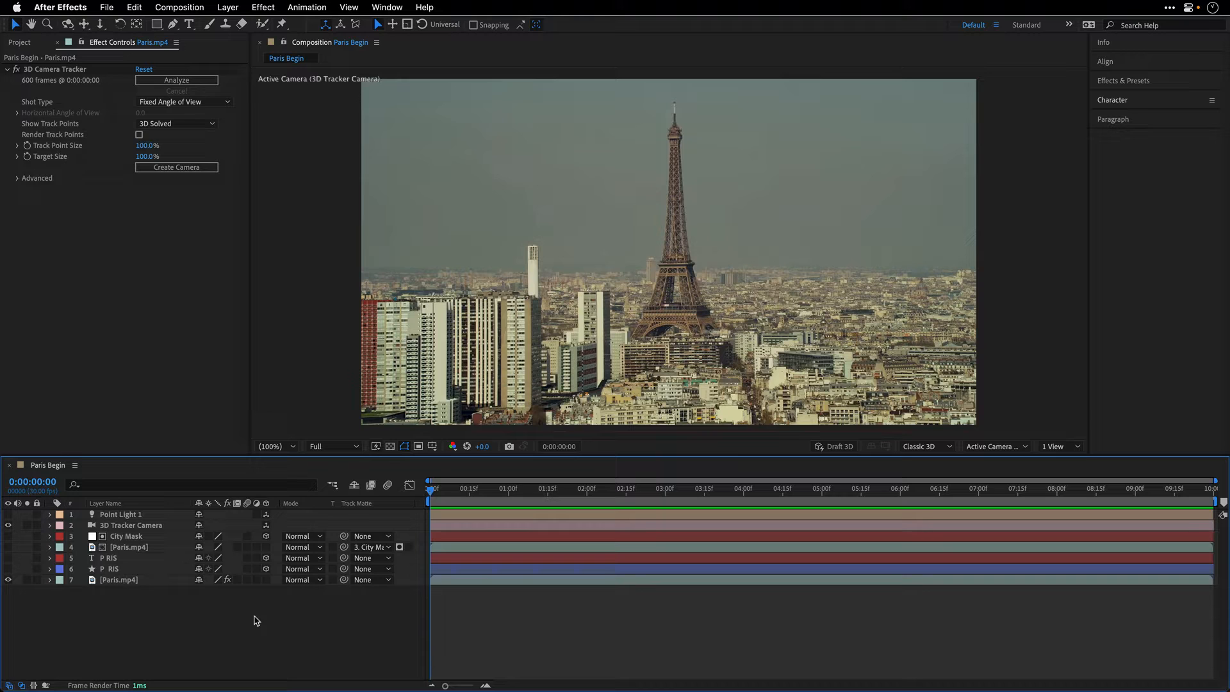
# Preview the raw Paris footage in the composition and check its Adobe Stock source page in the browser.
pyautogui.press('space')
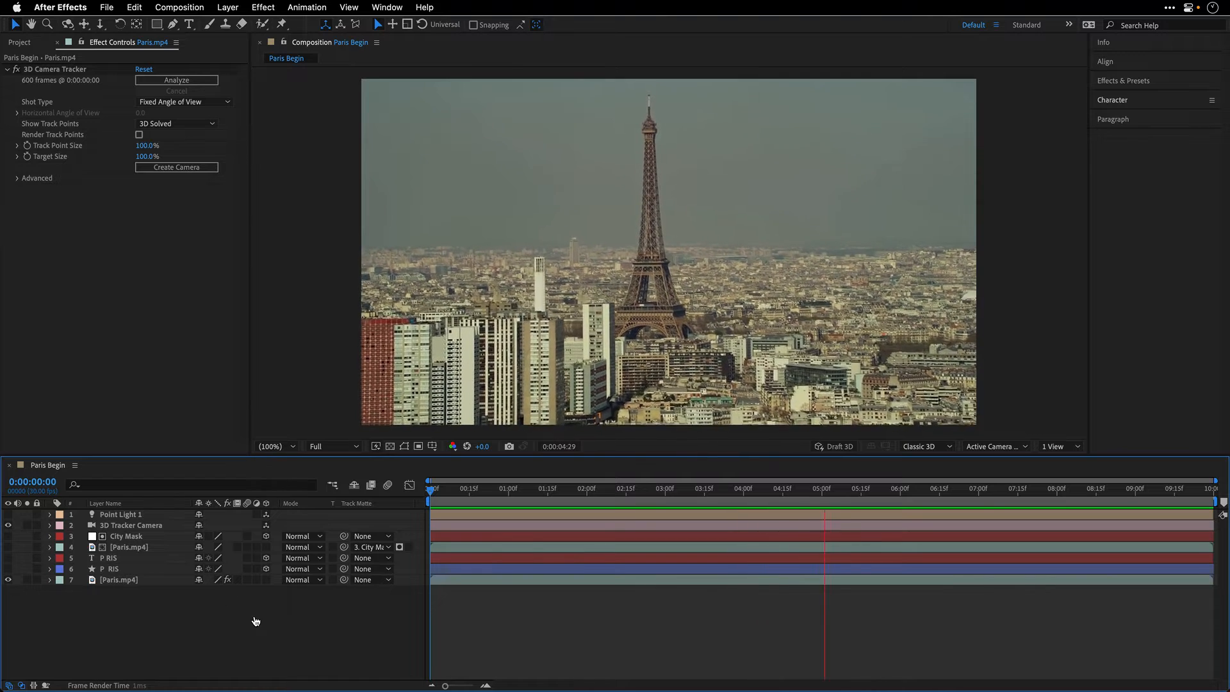
pyautogui.press('super+Tab')
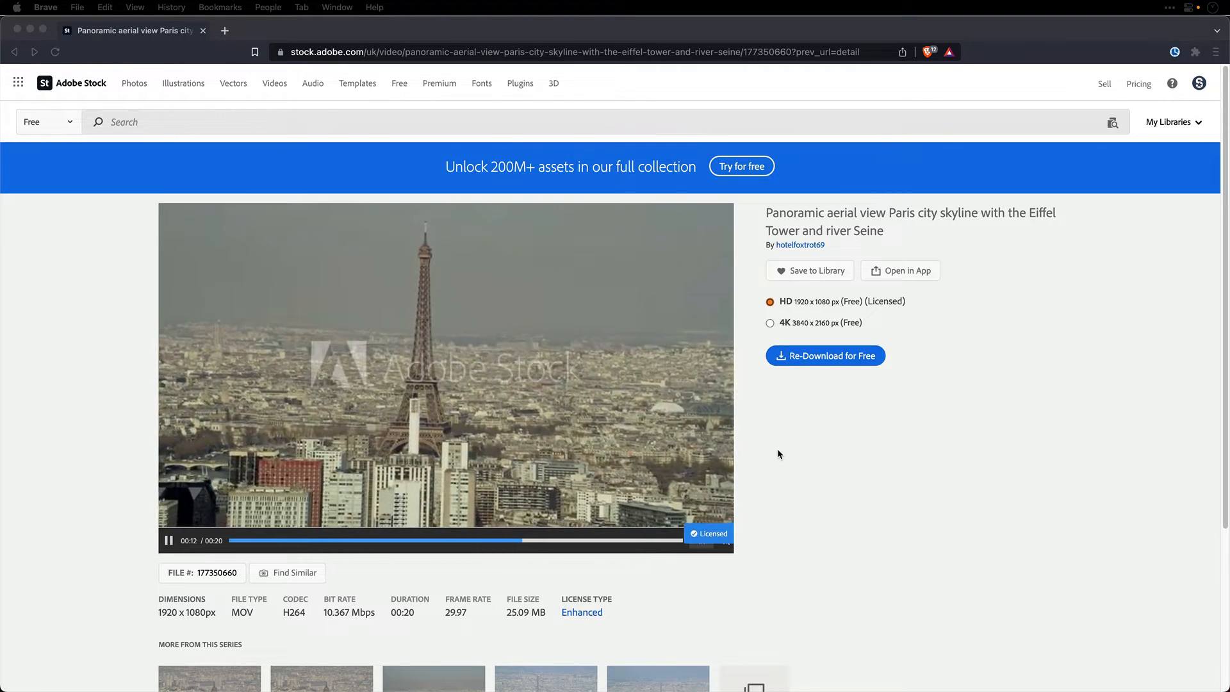
pyautogui.press('super+Tab')
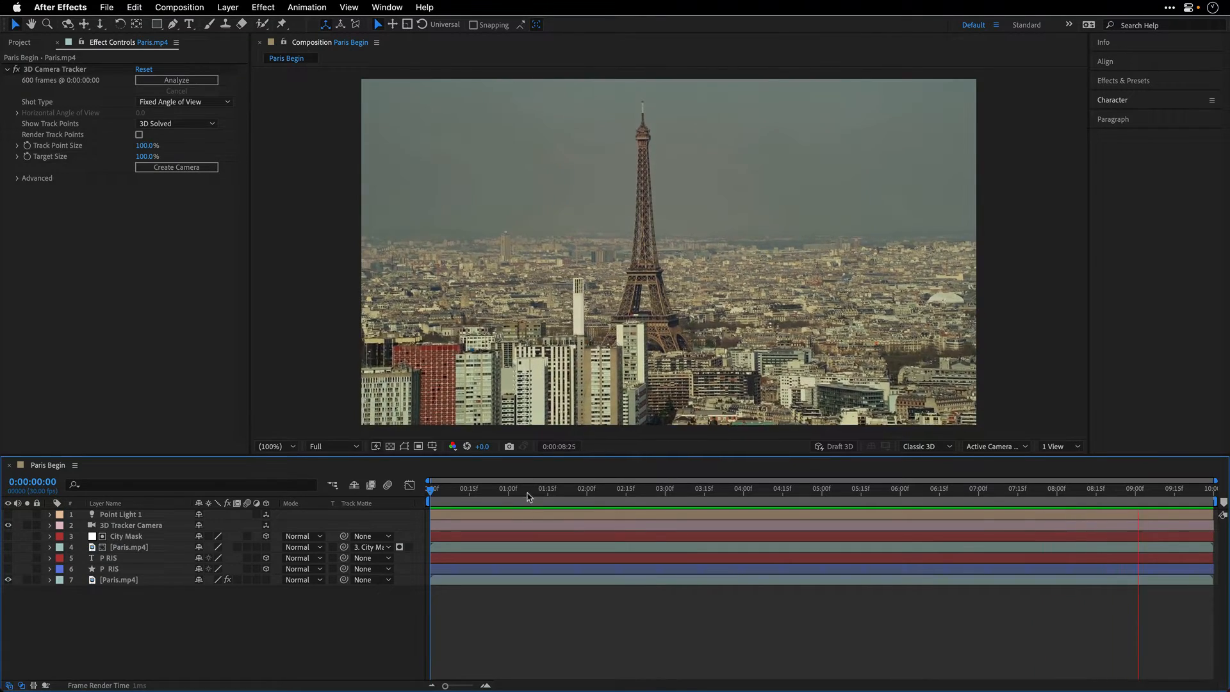
pyautogui.press('space')
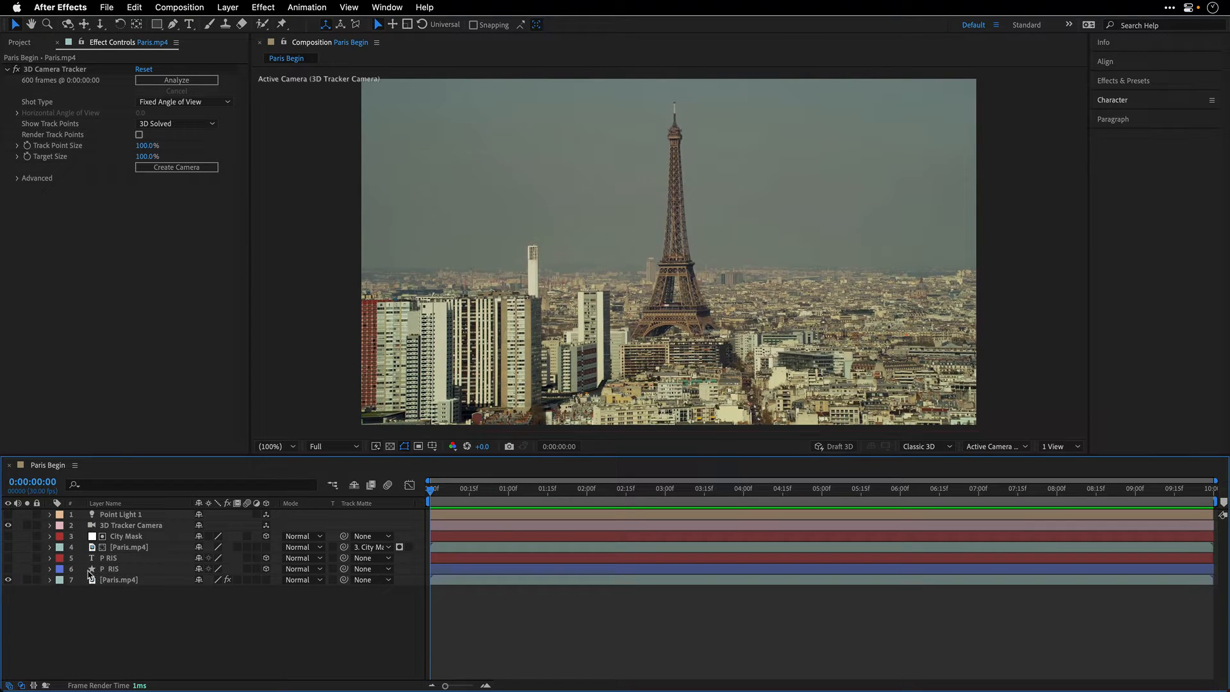
# Inspect the 3D Camera Tracker's solved track points on the bottom Paris.mp4 layer across the timeline.
pyautogui.click(116, 581)
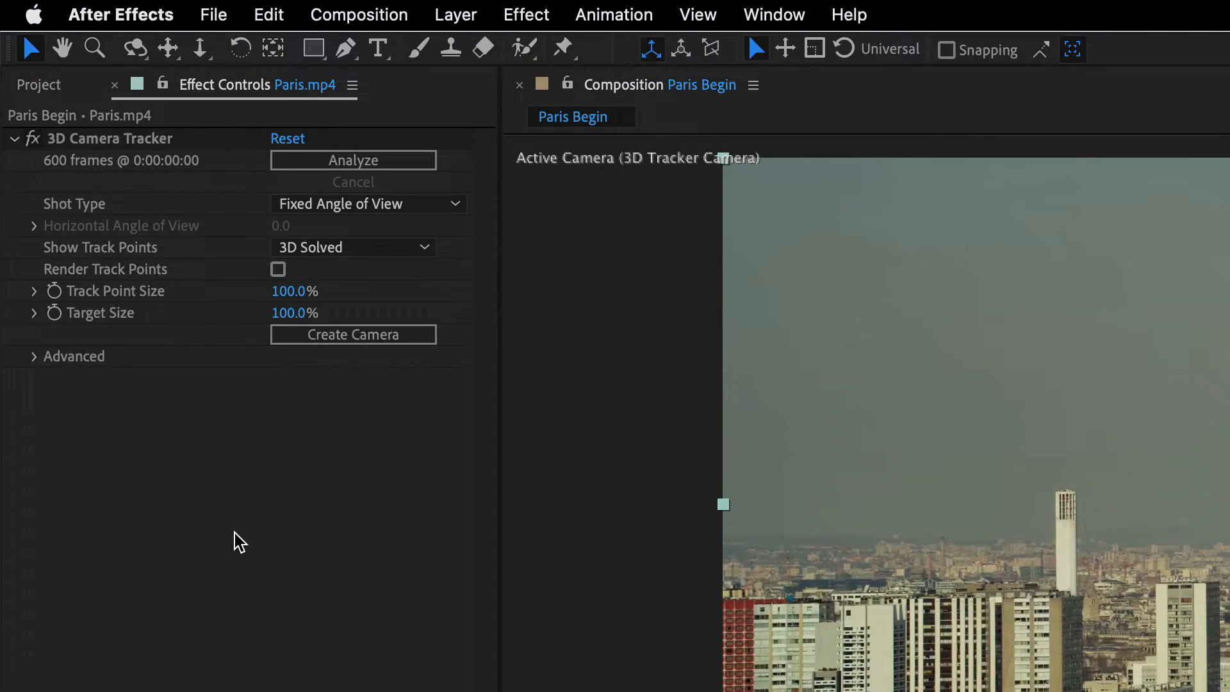
pyautogui.click(112, 139)
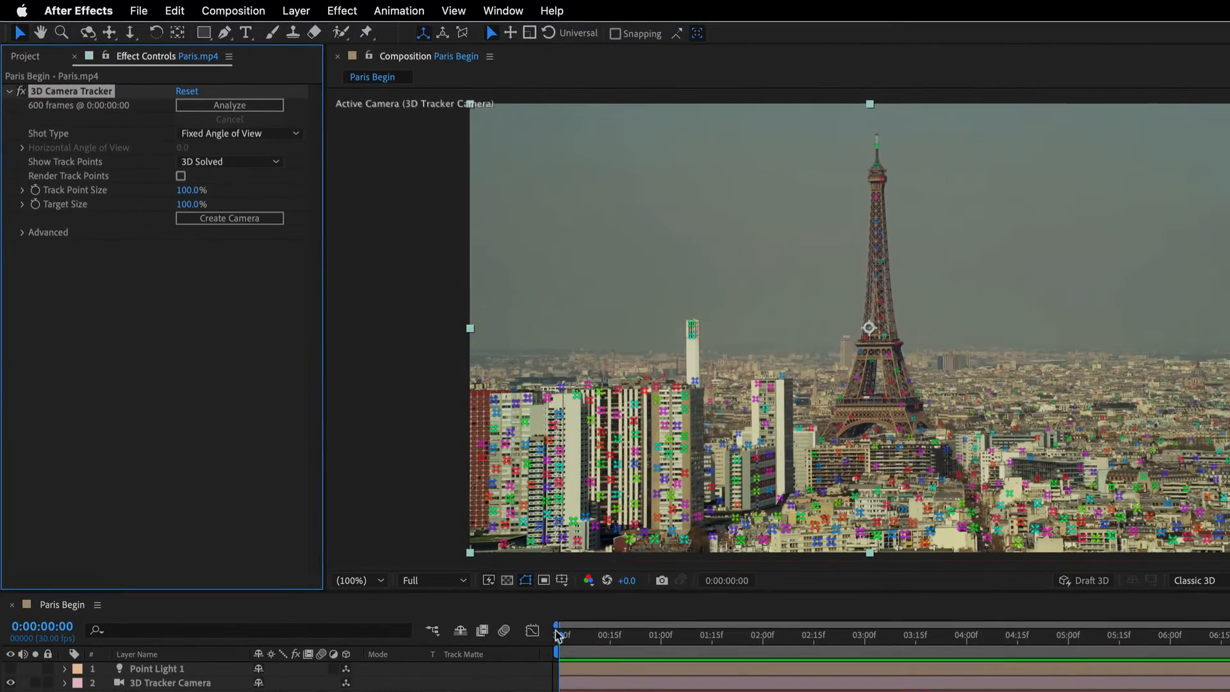
pyautogui.moveTo(557, 635); pyautogui.dragTo(506, 652)
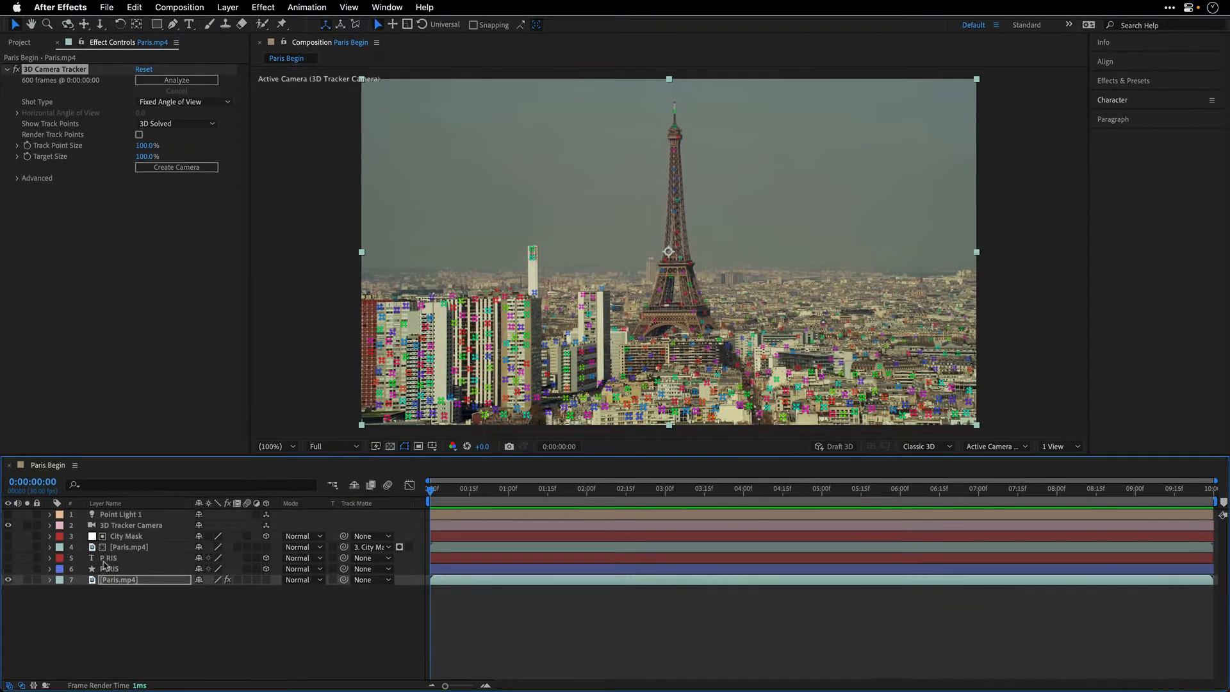
# Make the P RIS text layer visible and review its font and character settings.
pyautogui.click(108, 559)
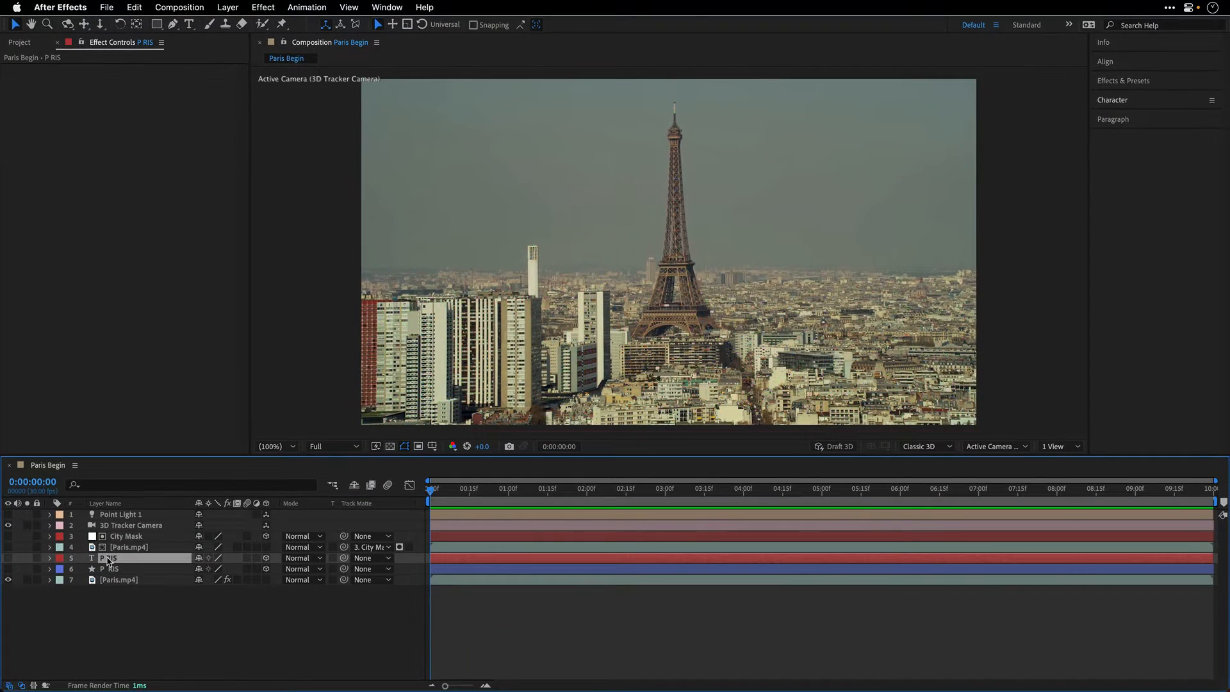
pyautogui.click(8, 558)
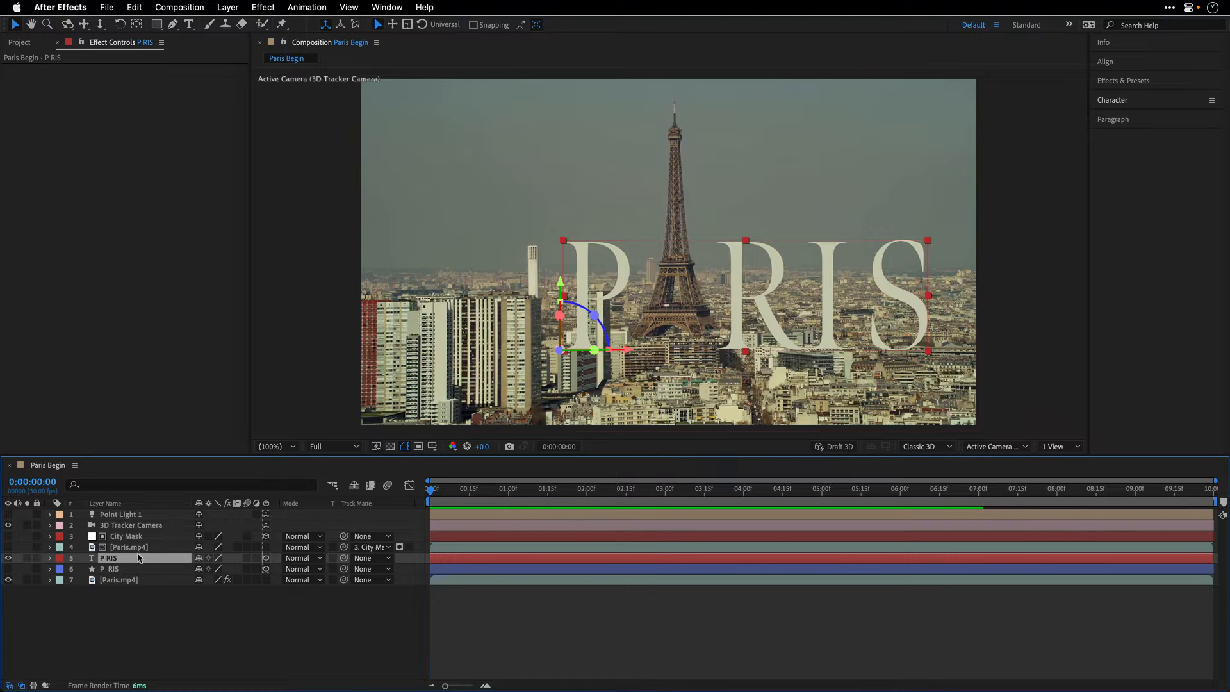
pyautogui.click(1112, 101)
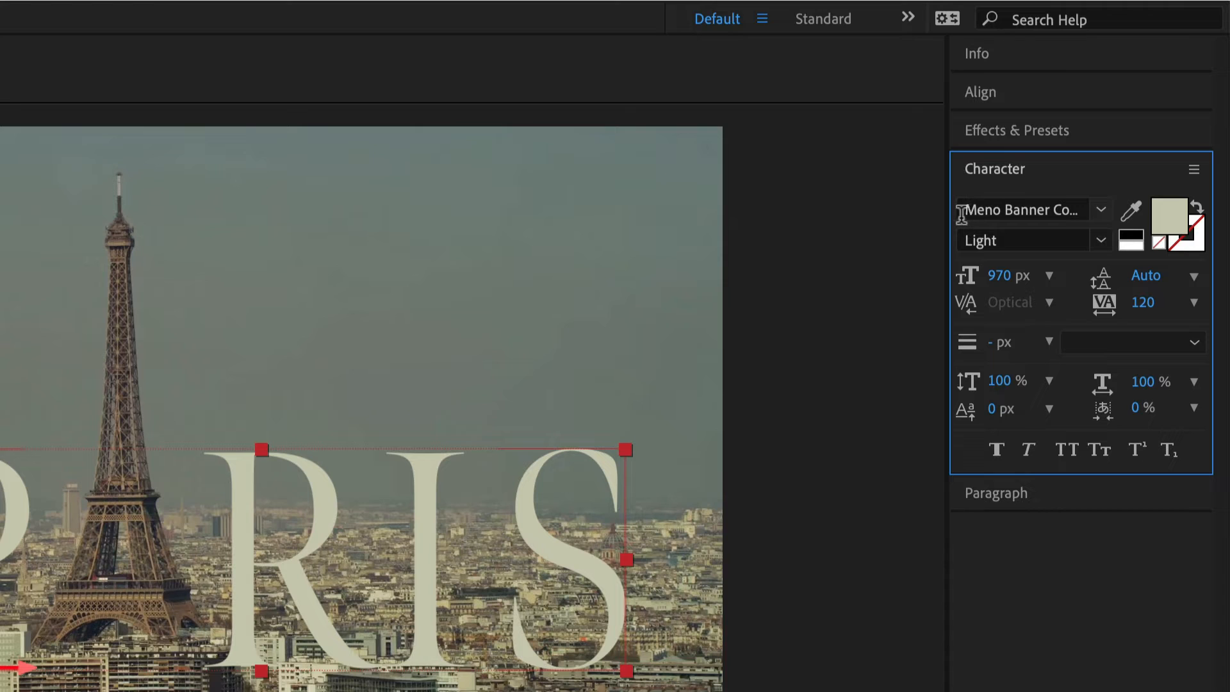
pyautogui.click(1100, 210)
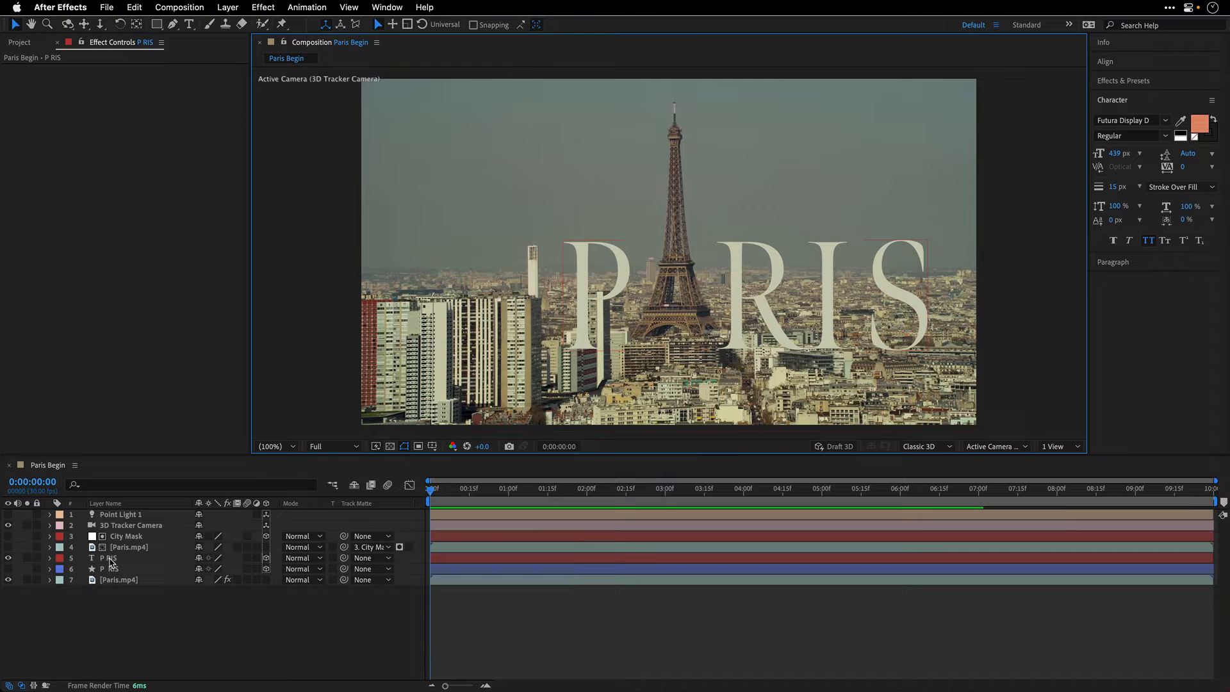
pyautogui.click(109, 561)
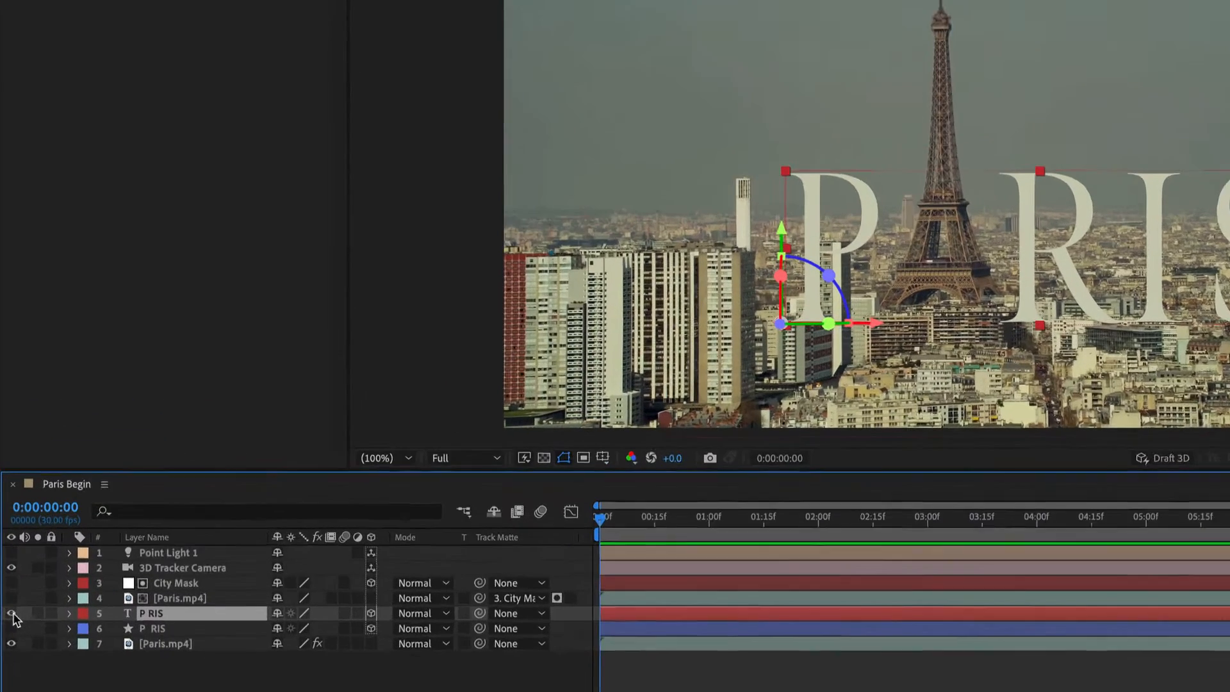
# Compare the P RIS shape layer with the text layer by swapping their visibility and restoring the text layer.
pyautogui.click(8, 558)
pyautogui.click(8, 569)
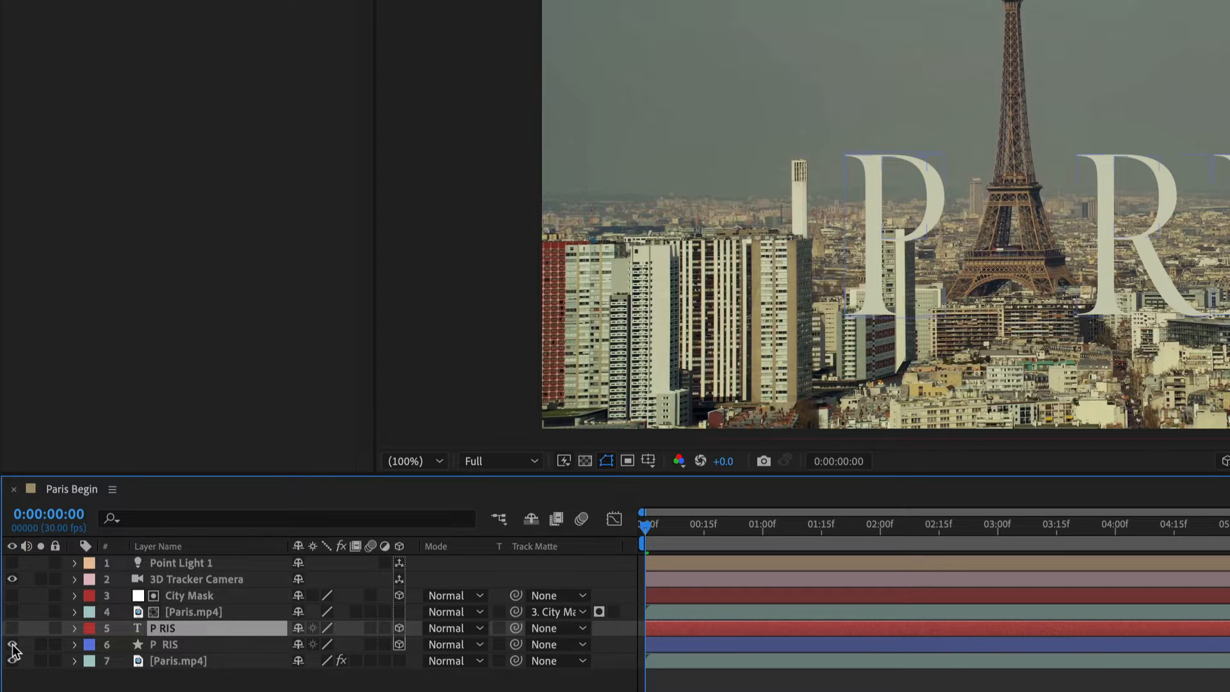
pyautogui.click(13, 645)
pyautogui.click(12, 628)
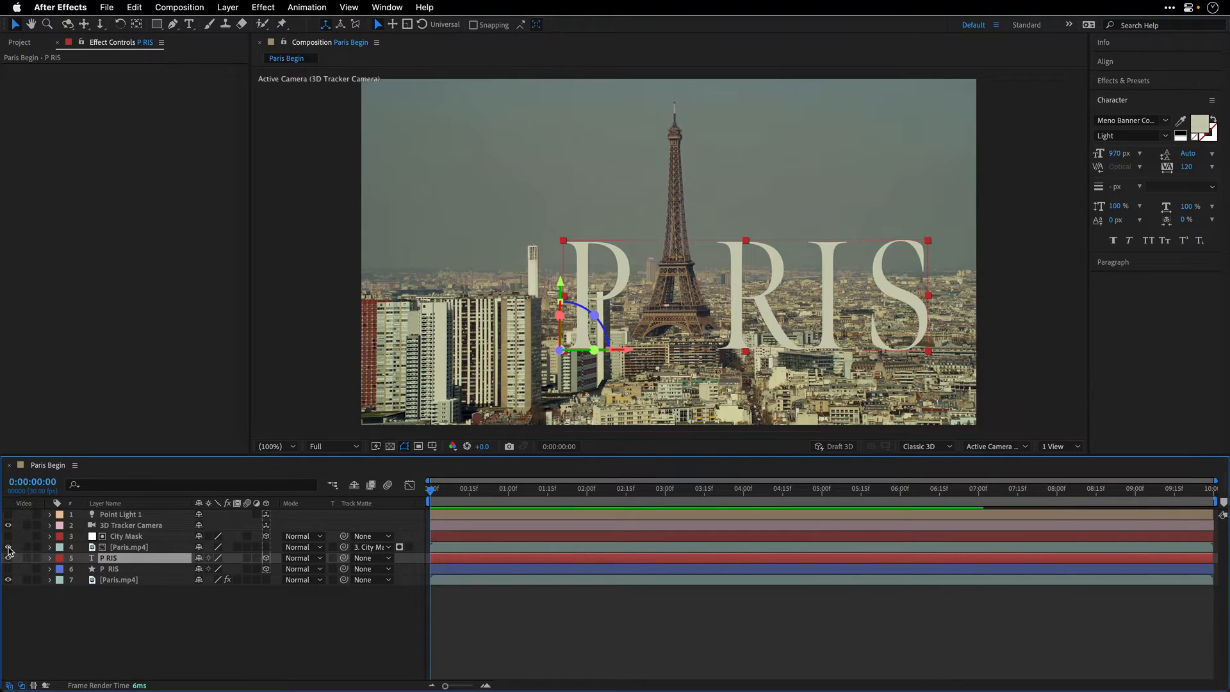
# Make the matted Paris.mp4 copy above the text visible and check the City Mask outline along the timeline.
pyautogui.click(8, 547)
pyautogui.click(128, 547)
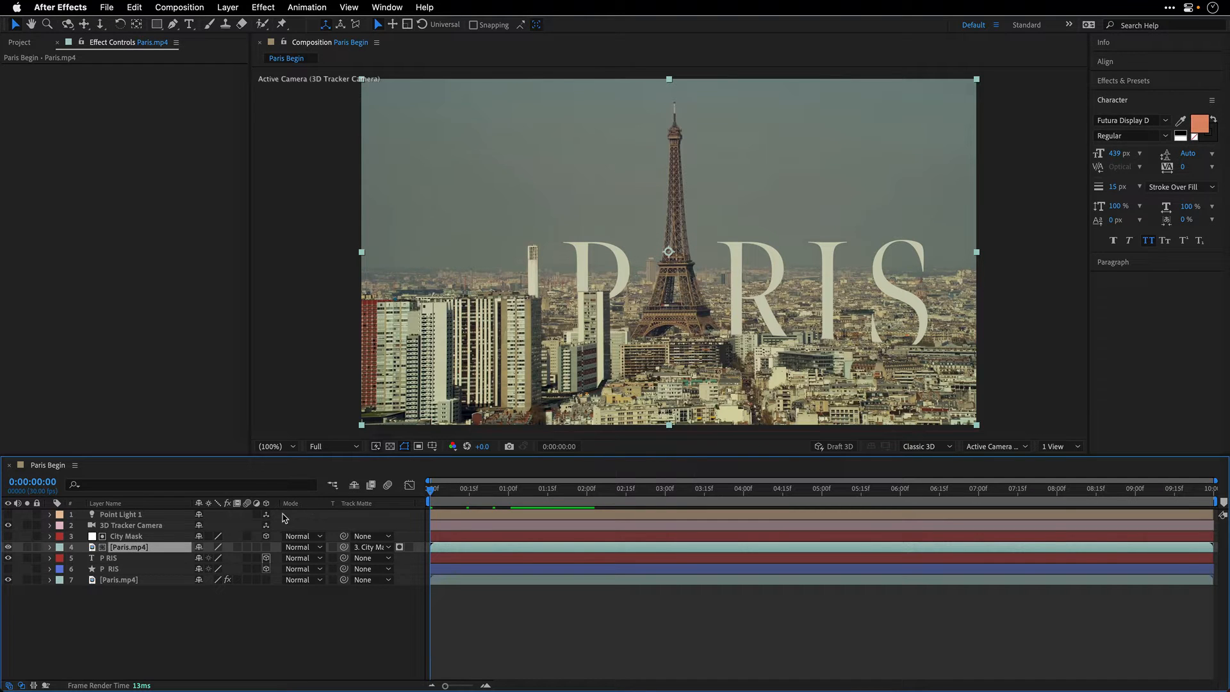
pyautogui.click(125, 538)
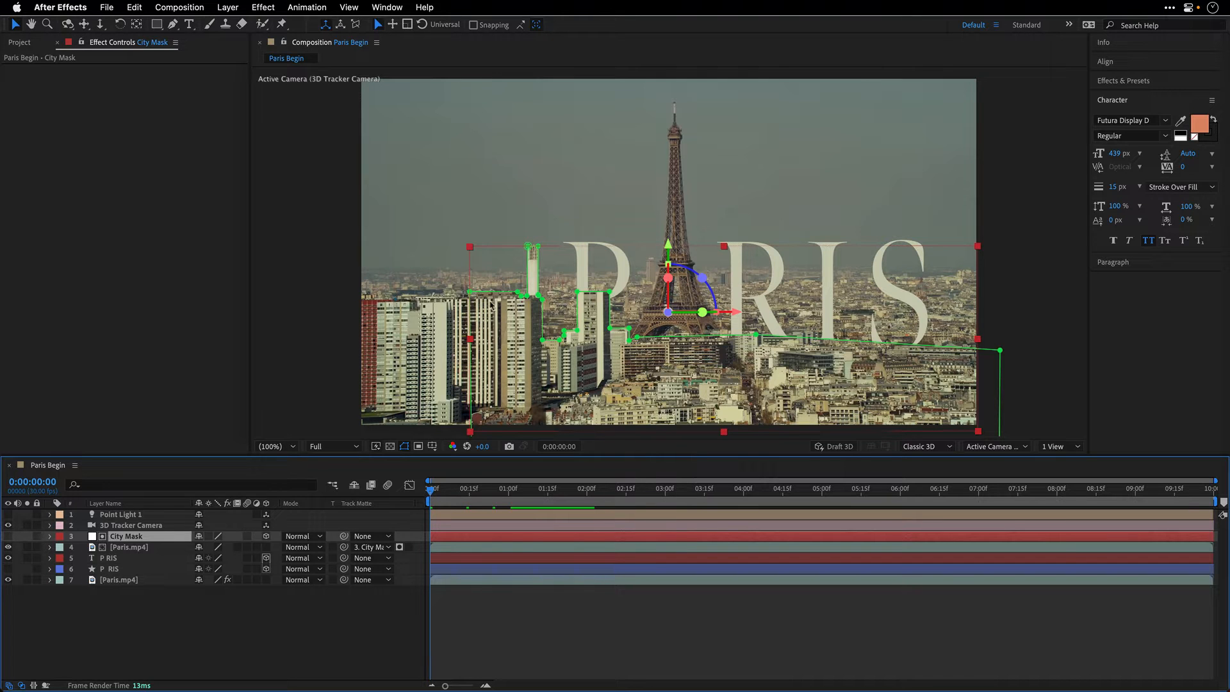
pyautogui.moveTo(437, 494); pyautogui.dragTo(346, 493)
# Review the tracked footage, its matted copy and the City Mask layer, and preview the text behind the buildings.
pyautogui.click(121, 580)
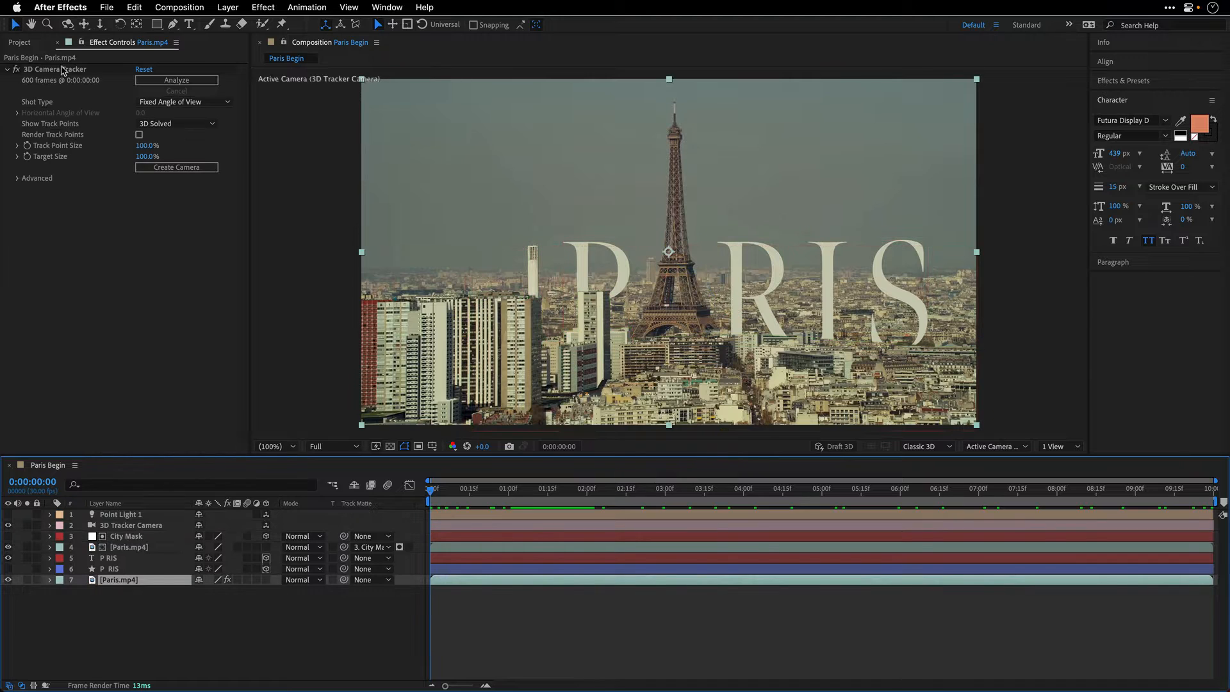
pyautogui.click(130, 548)
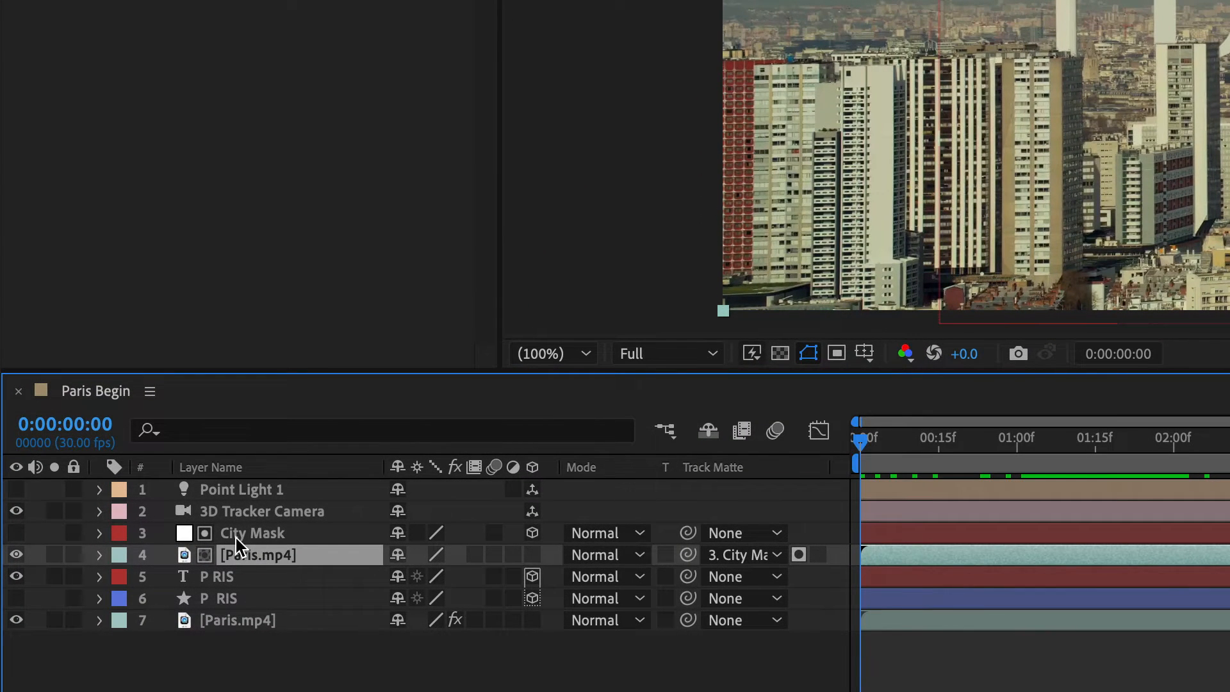
pyautogui.click(266, 535)
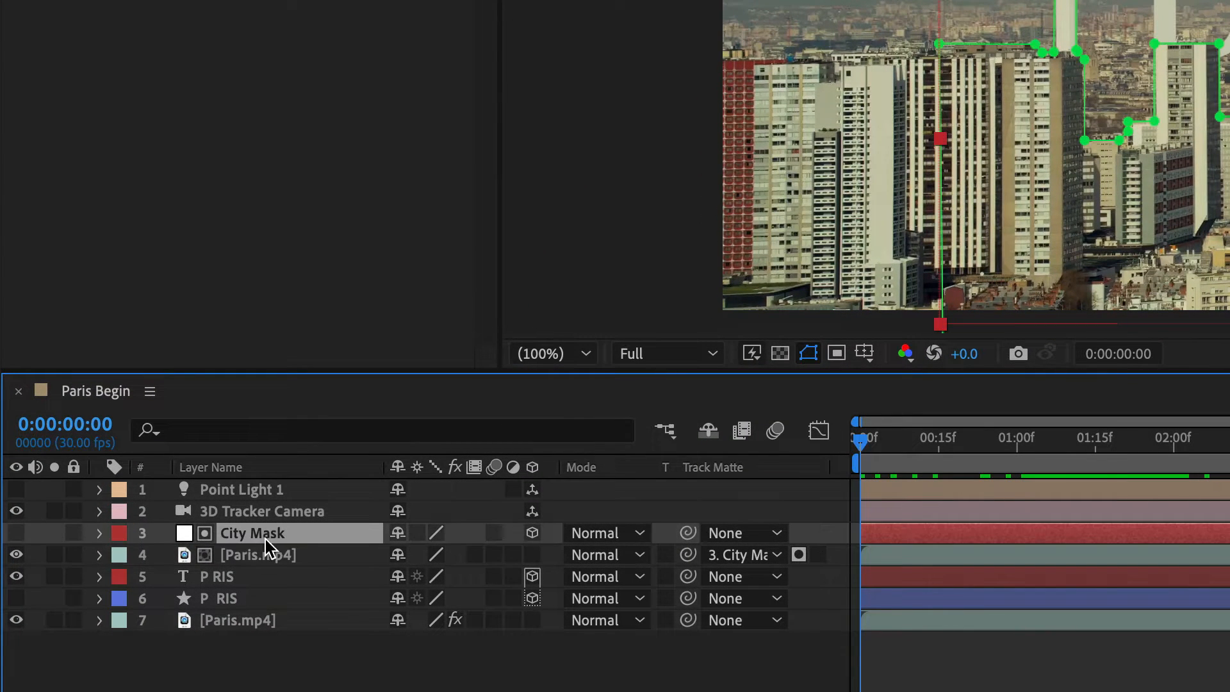
pyautogui.click(281, 563)
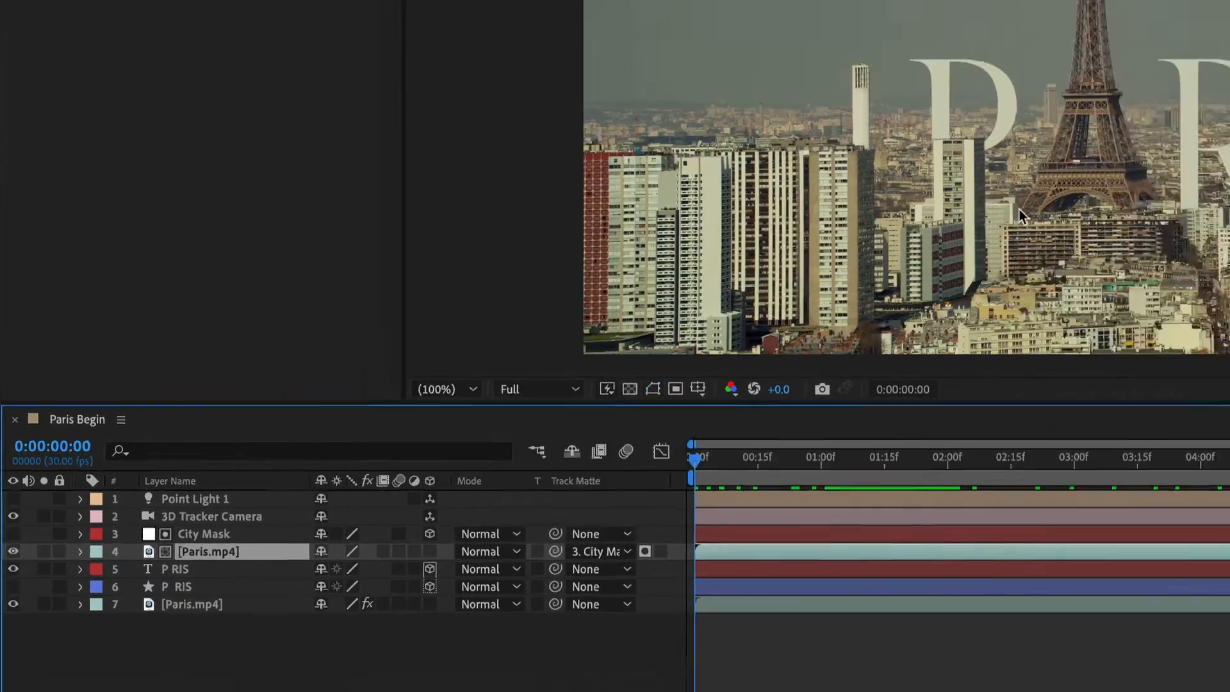
pyautogui.press('space')
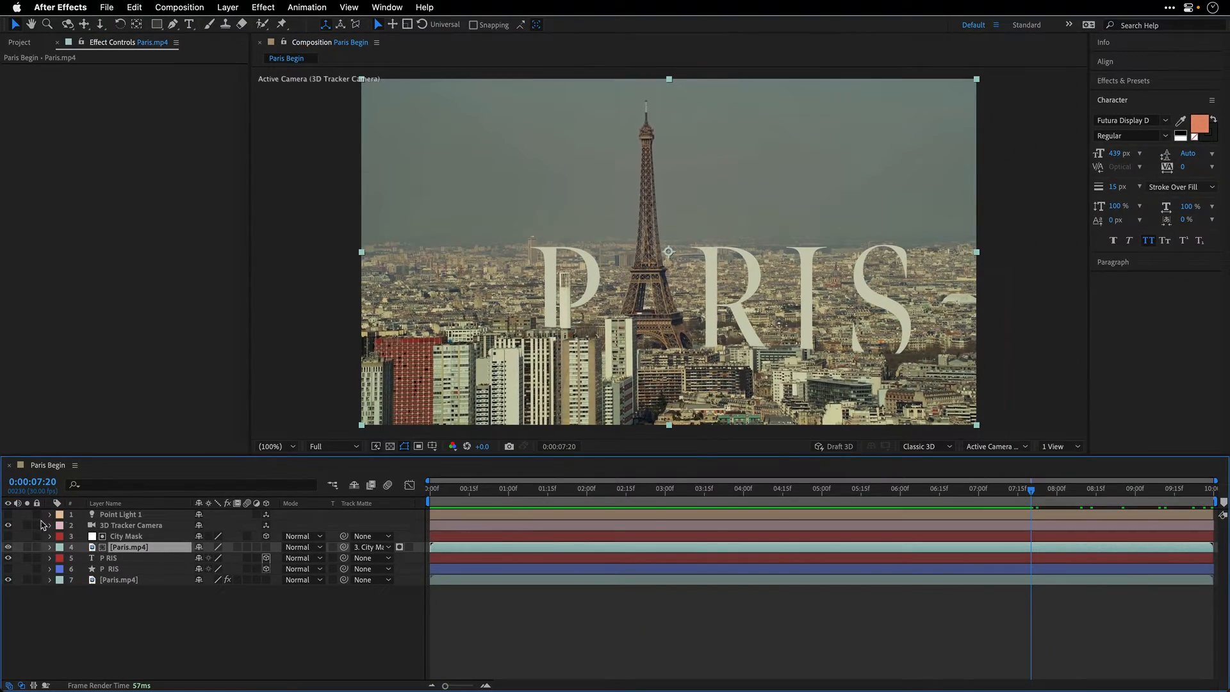
# Turn on Point Light 1 and check its lighting on the text back to the composition's start.
pyautogui.click(8, 515)
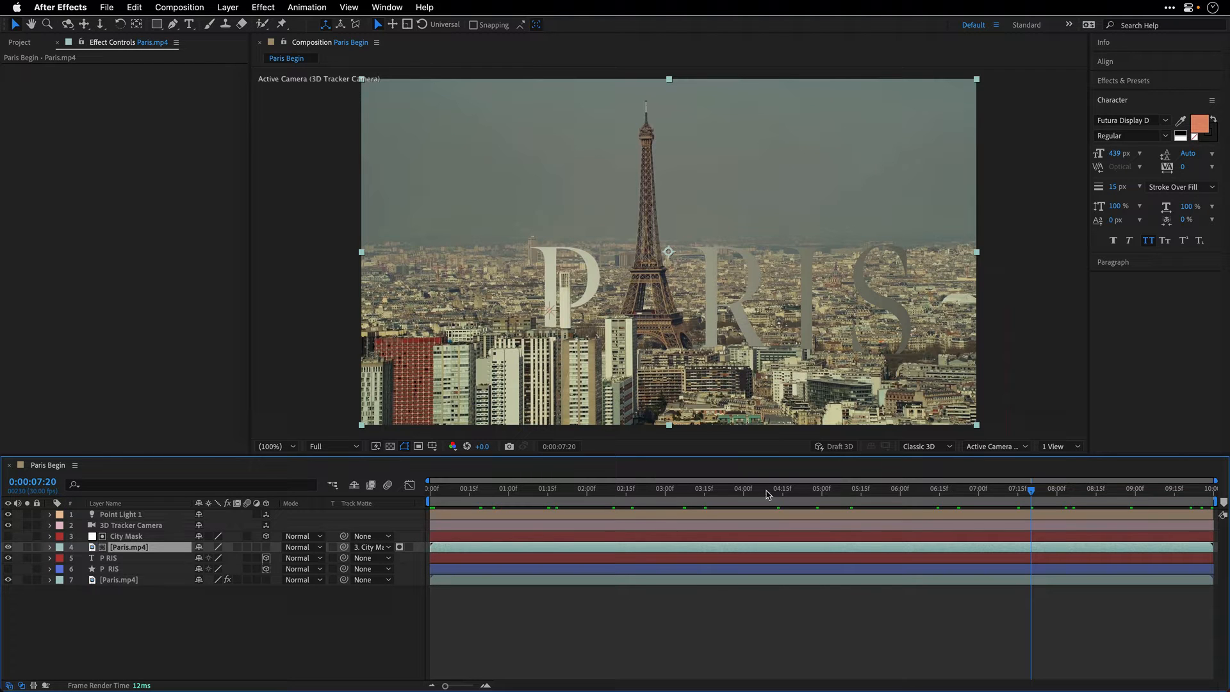
pyautogui.moveTo(1034, 493); pyautogui.dragTo(508, 493)
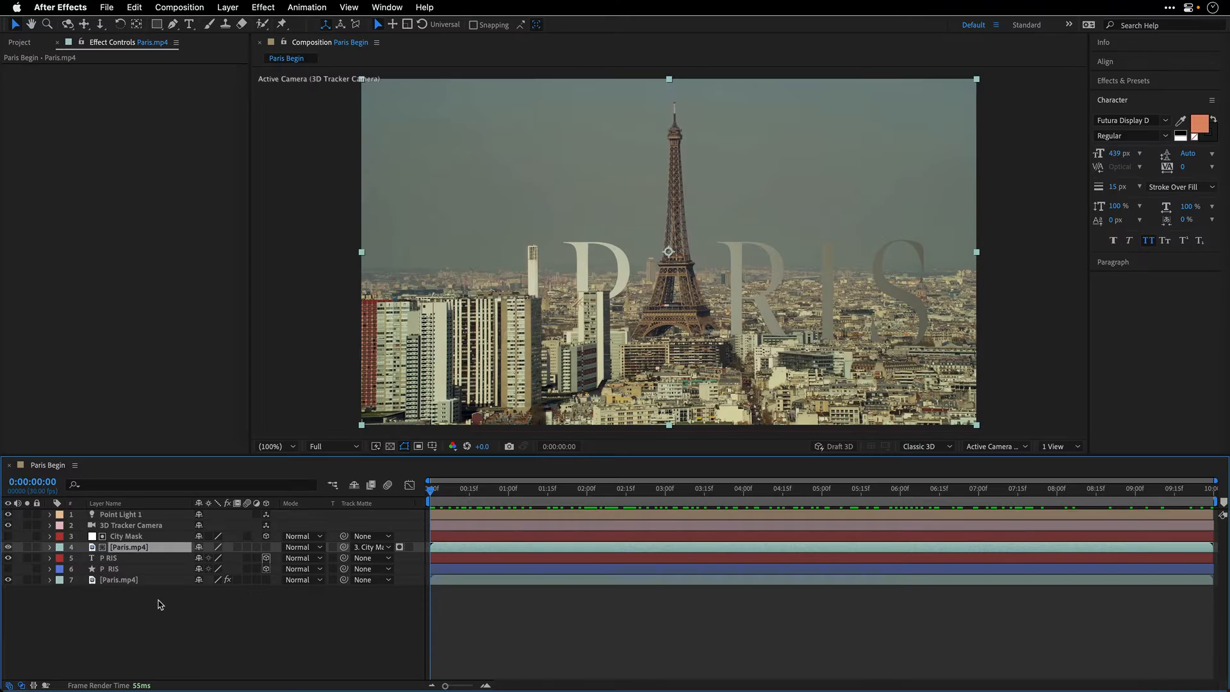
pyautogui.click(160, 605)
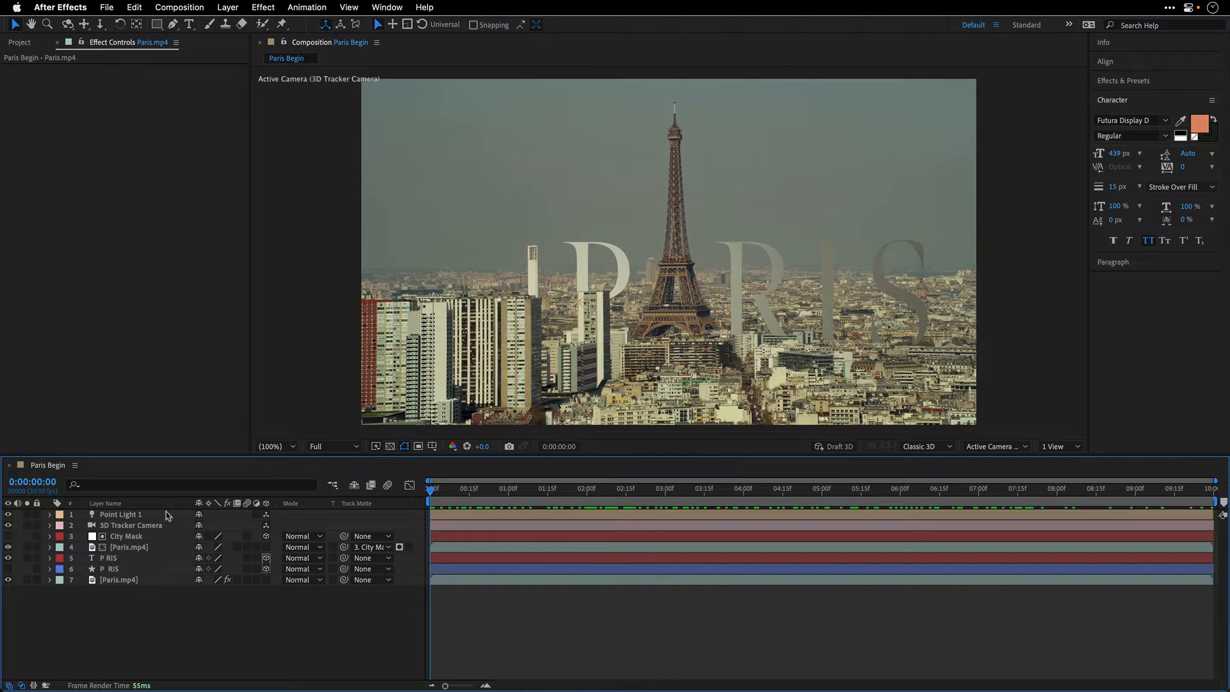
# Export the composition with the Maxon Cinema 4D Exporter, preserving editable text, as Paris Begin.c4d in the Files folder.
pyautogui.click(108, 7)
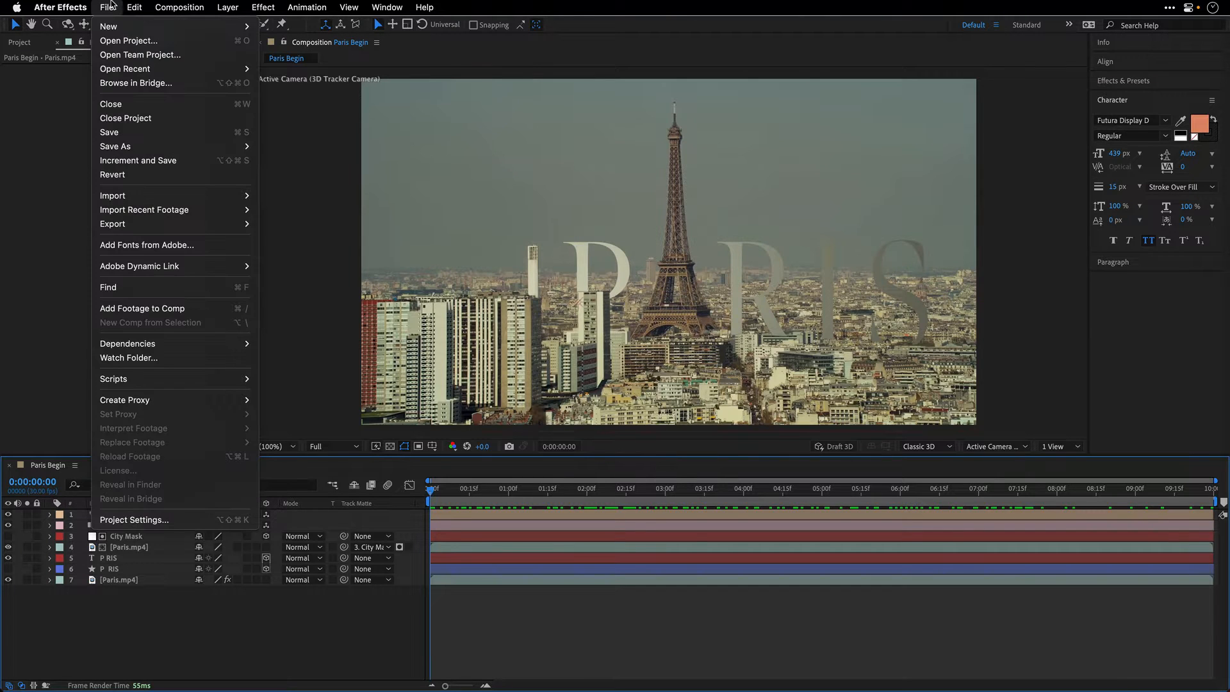
pyautogui.moveTo(127, 226)
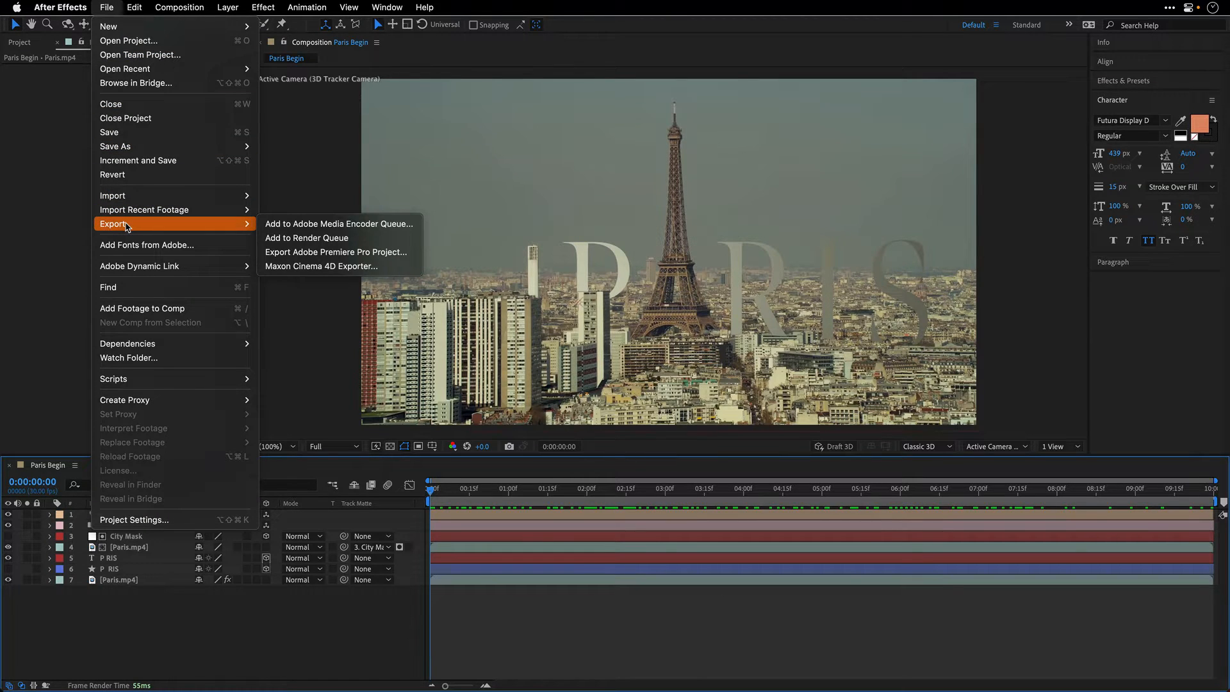
pyautogui.click(295, 266)
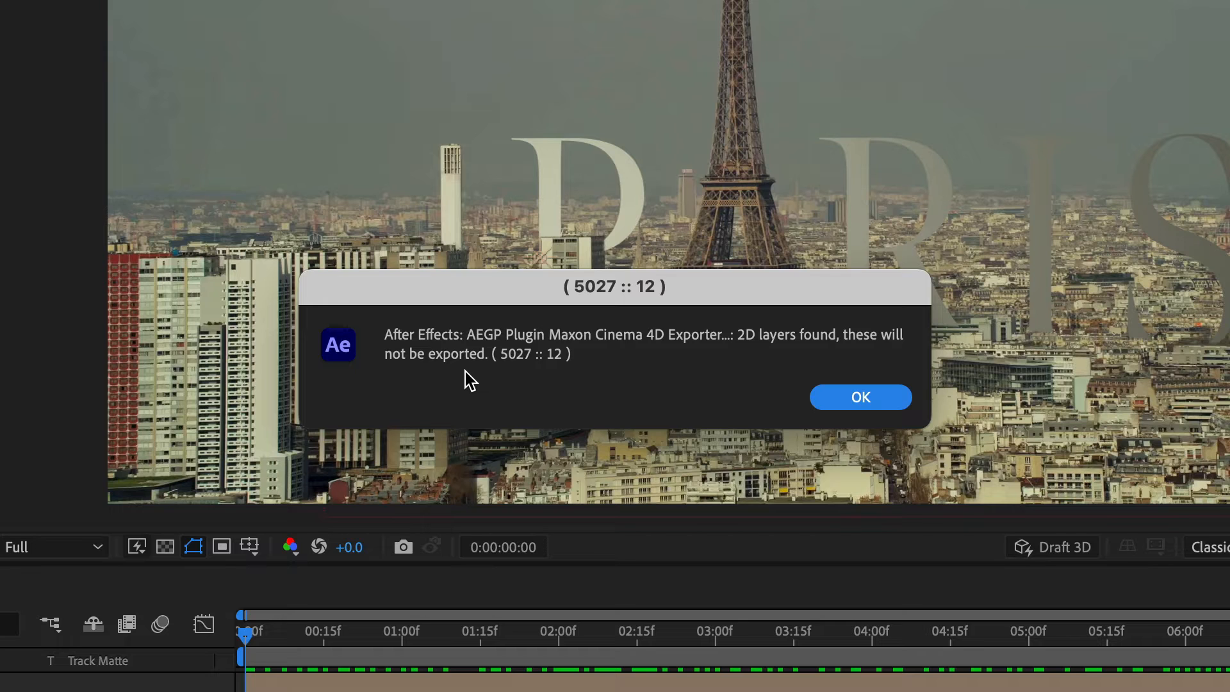
pyautogui.click(865, 398)
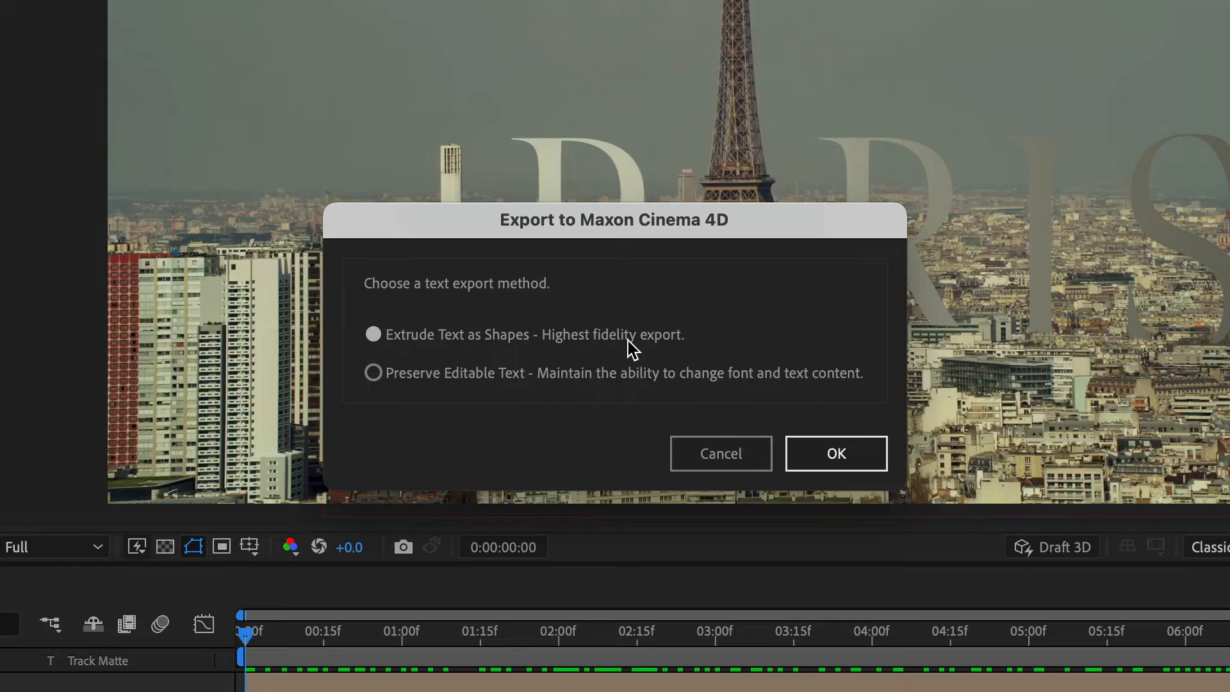
pyautogui.click(399, 383)
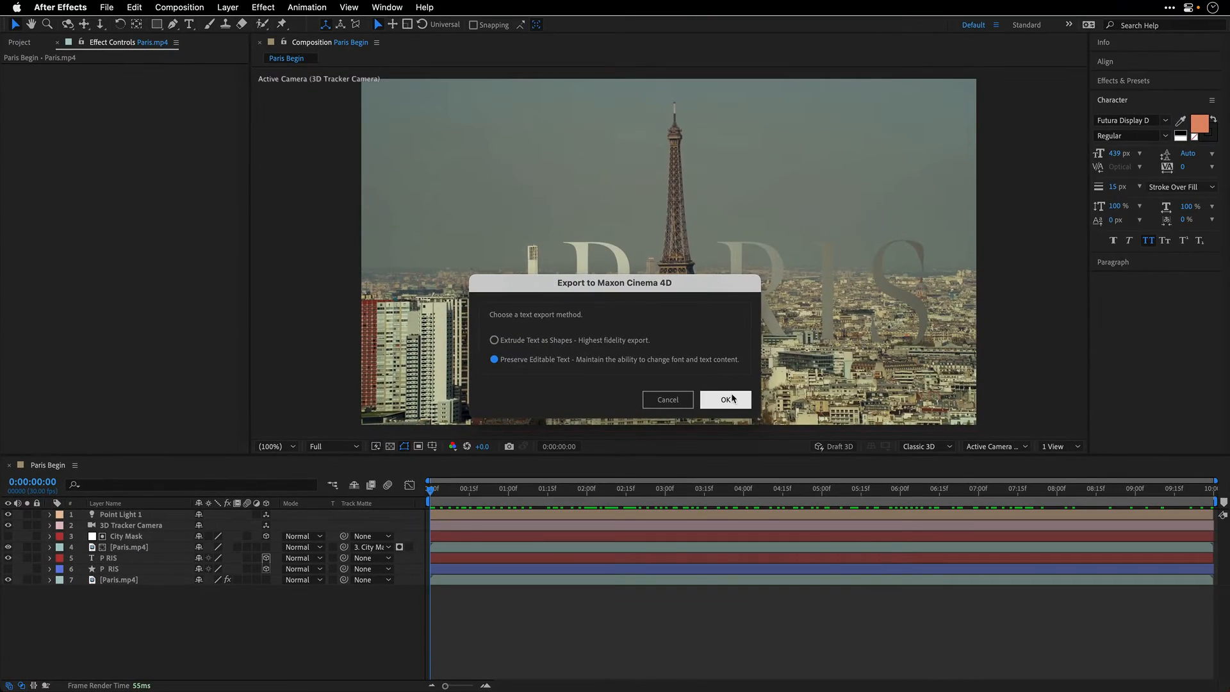
pyautogui.click(732, 399)
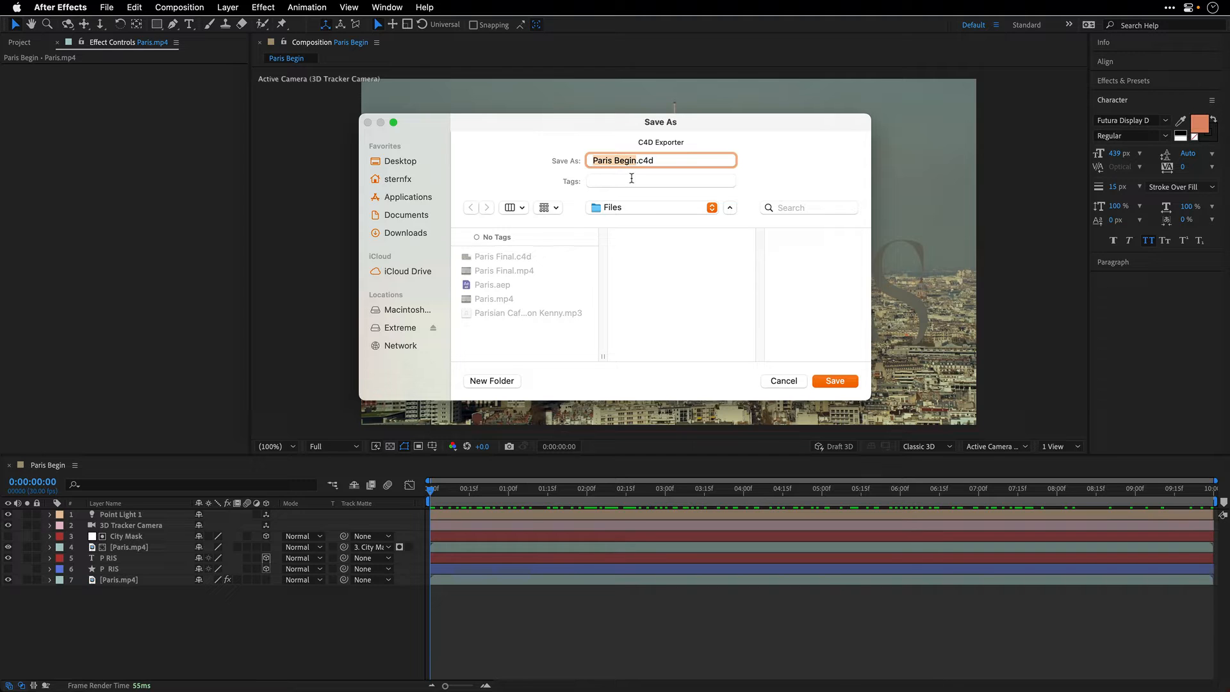
pyautogui.click(839, 382)
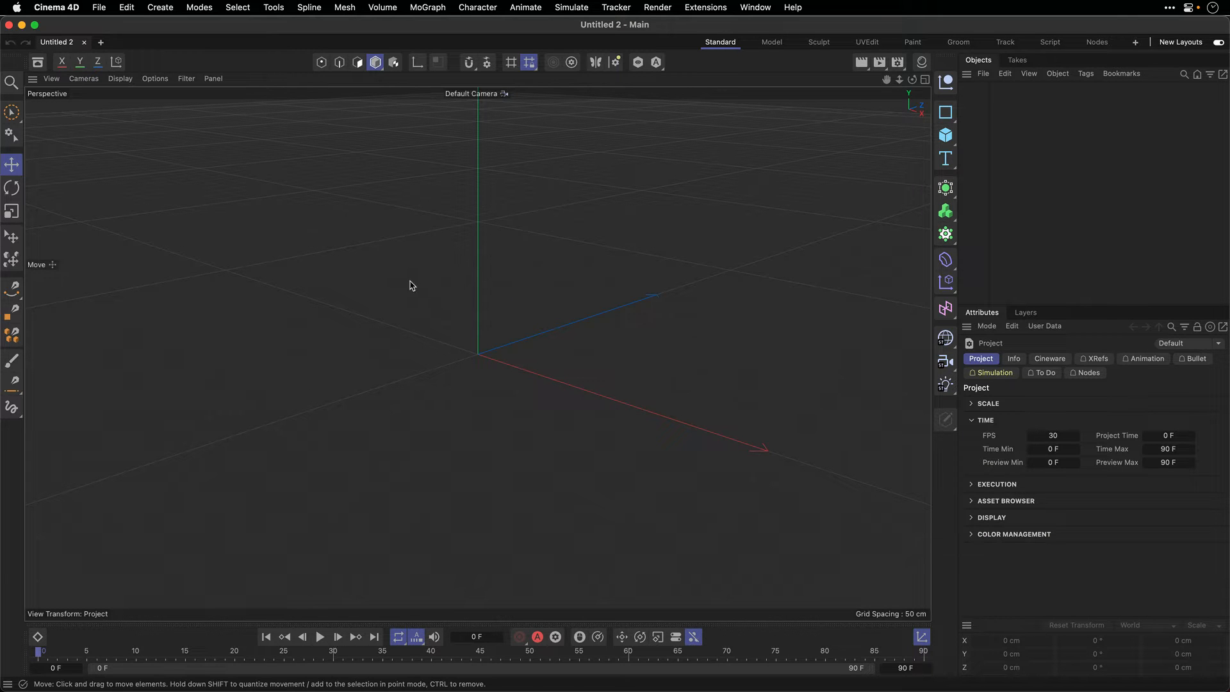
# Switch to Cinema 4D, open Paris Begin.c4d from the Files folder and scrub through its camera animation.
pyautogui.click(99, 8)
pyautogui.click(133, 75)
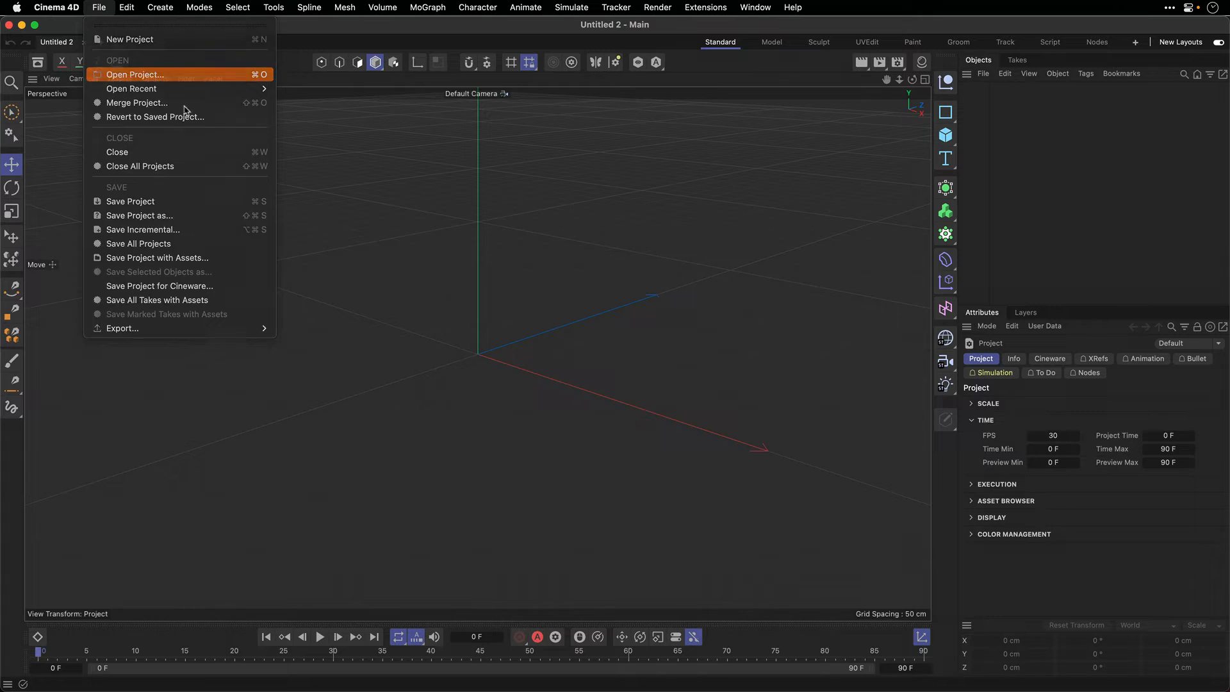
pyautogui.click(520, 185)
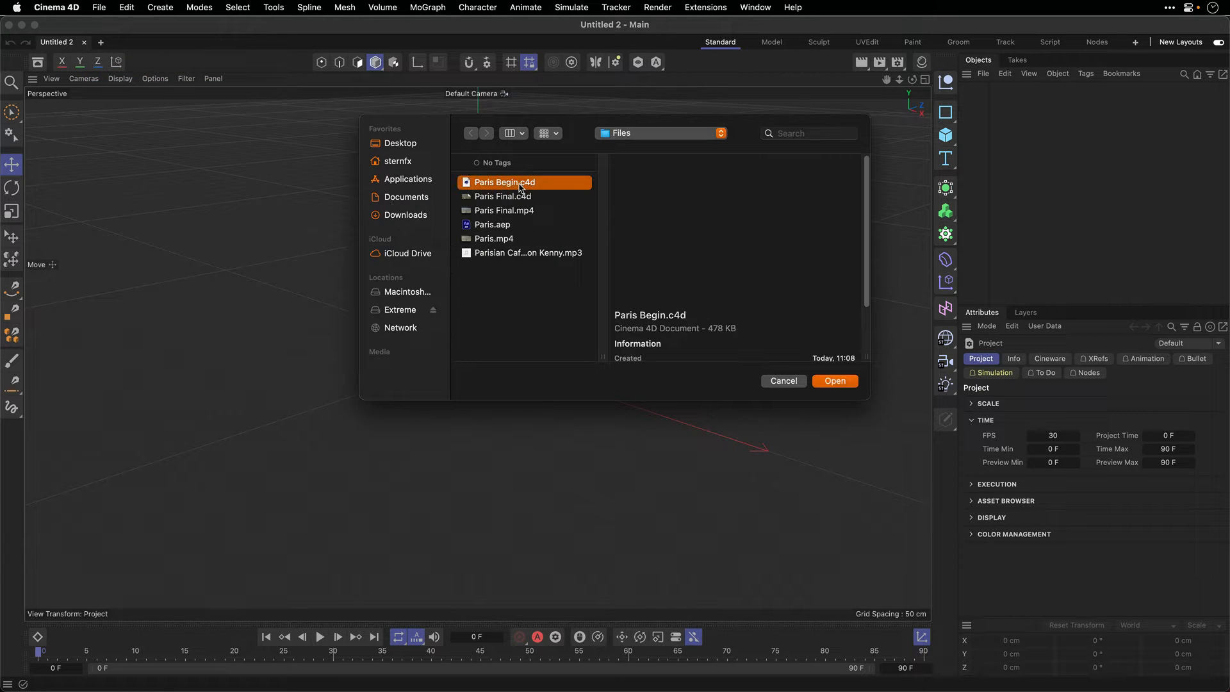
pyautogui.click(839, 385)
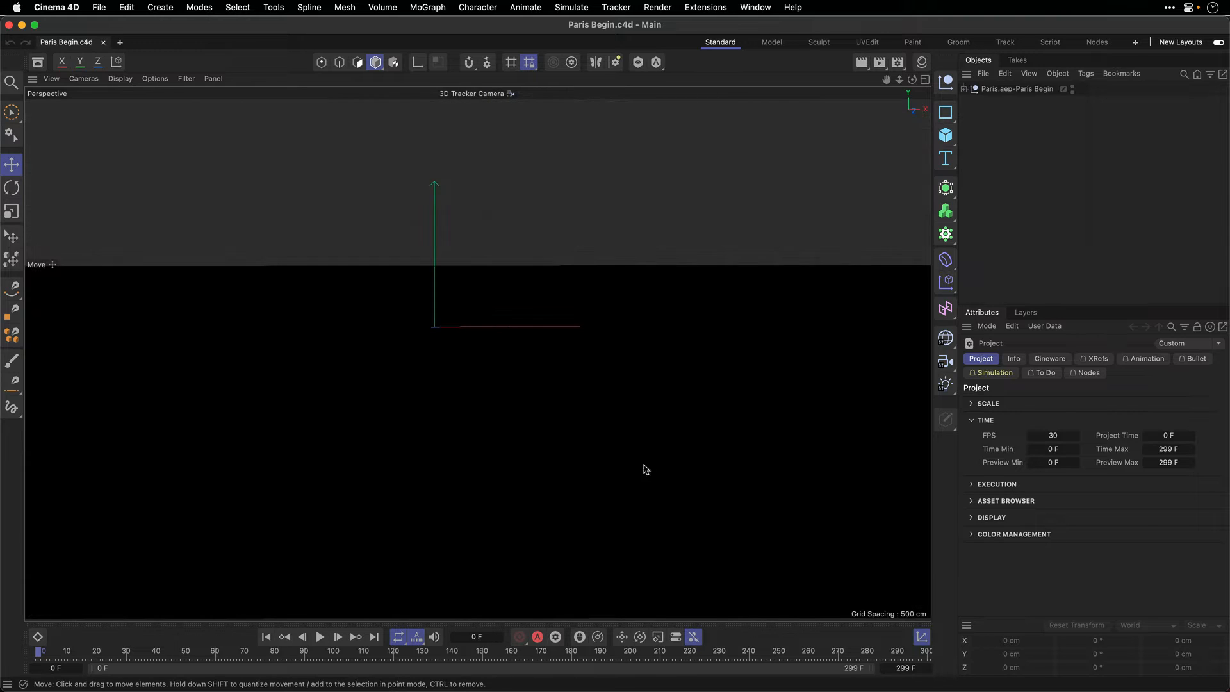
pyautogui.moveTo(38, 655)
pyautogui.mouseDown()
pyautogui.moveTo(927, 652)
pyautogui.moveTo(40, 653)
pyautogui.mouseUp()
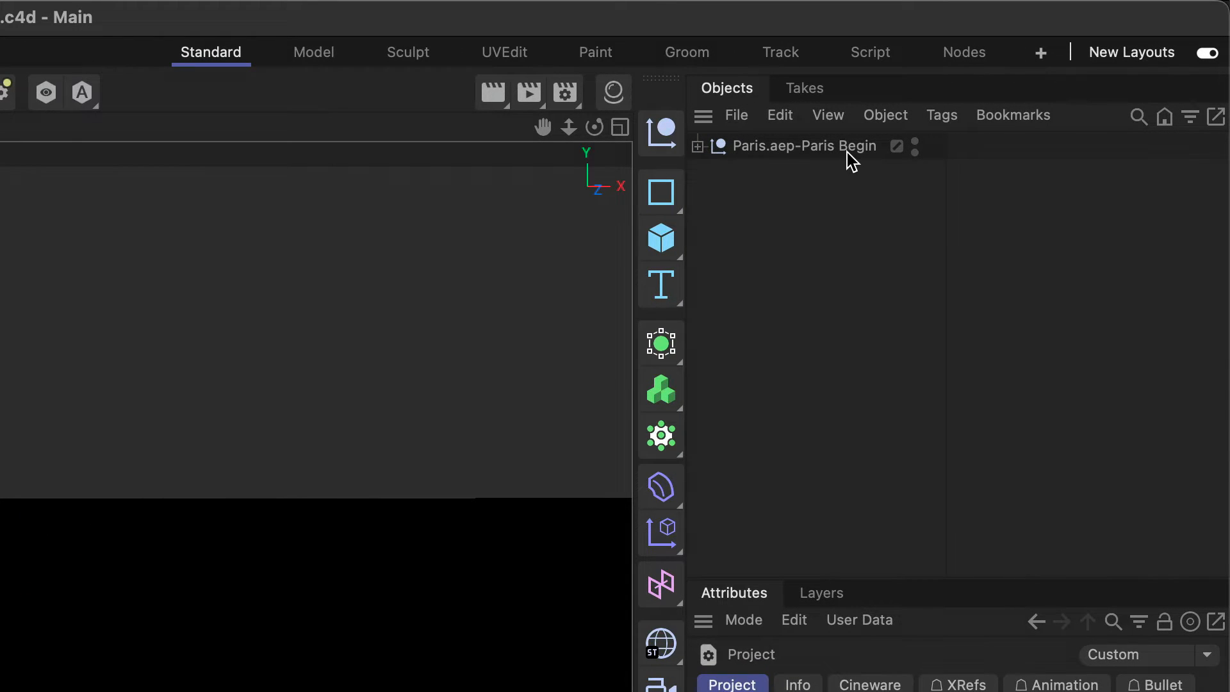
# Rename the imported root null Paris.aep-Paris Begin as Paris.
pyautogui.click(792, 147)
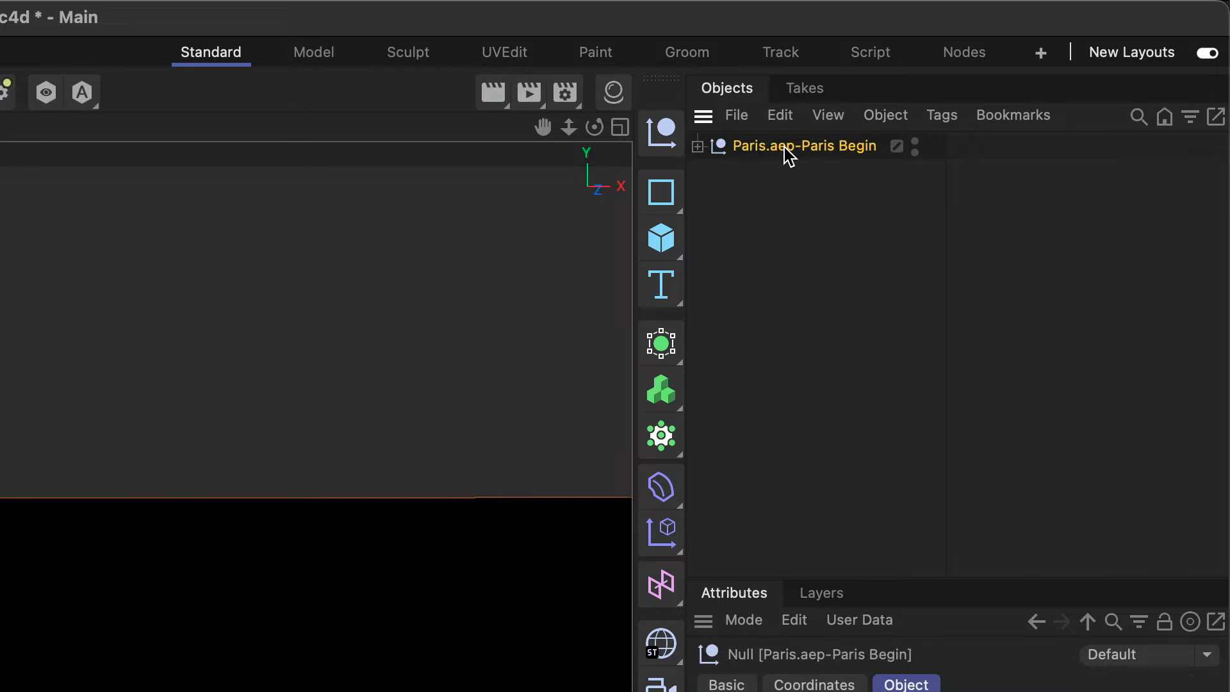
pyautogui.doubleClick(785, 148)
pyautogui.click(775, 146)
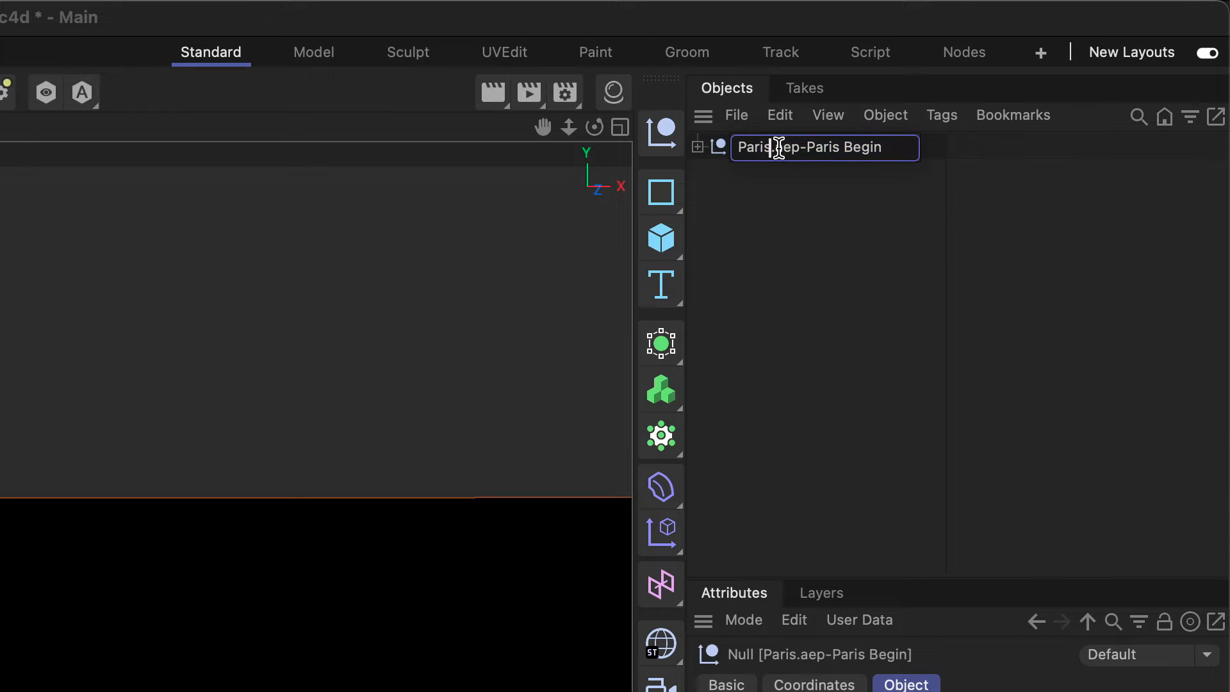
pyautogui.moveTo(771, 146); pyautogui.dragTo(888, 146)
pyautogui.press('BackSpace')
pyautogui.press('Return')
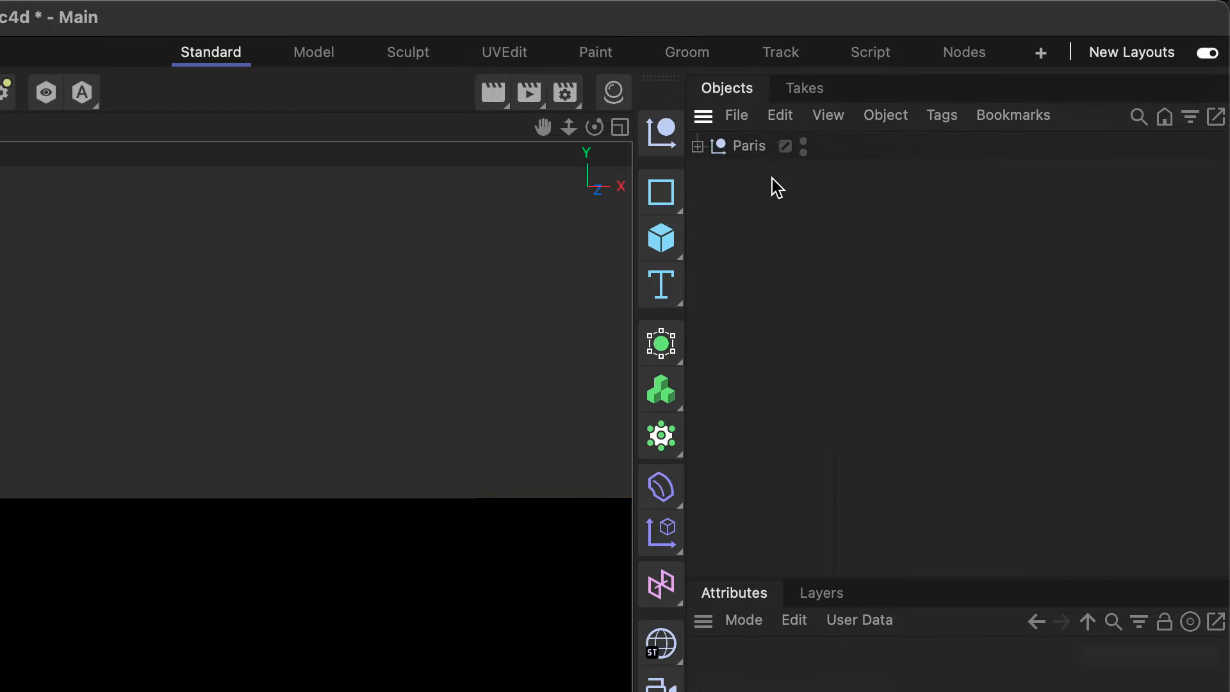
# Inspect the Paris null's light and camera, and delete its City Mask plane.
pyautogui.click(697, 147)
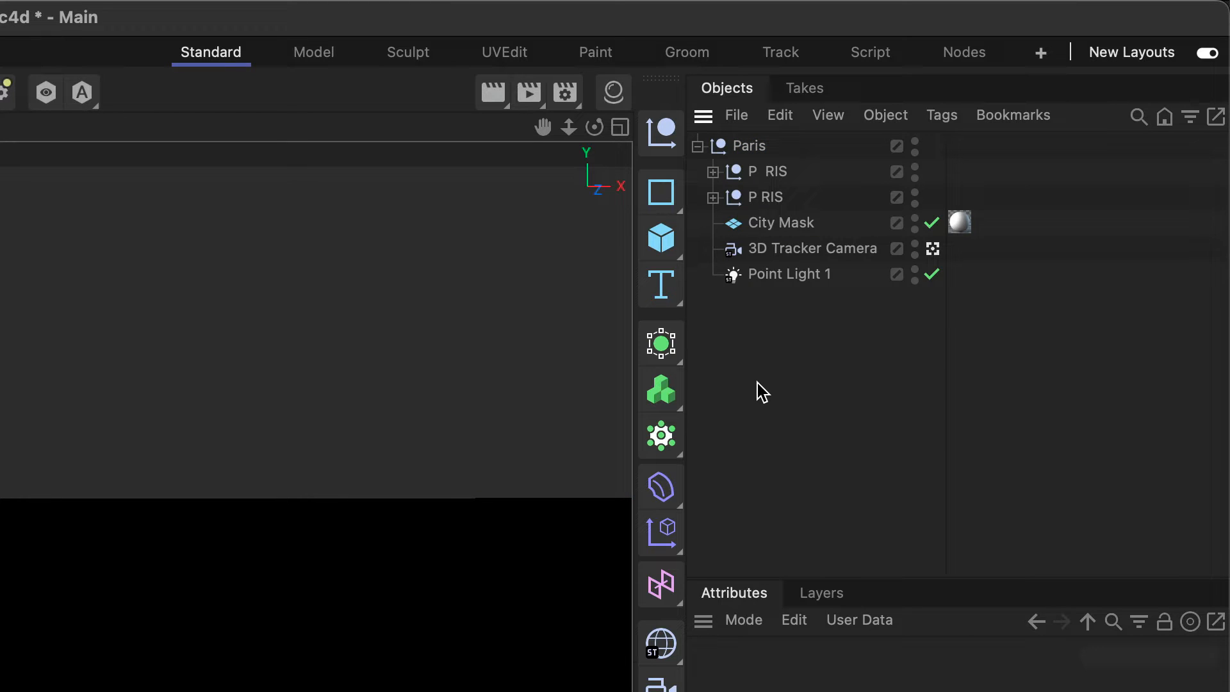
pyautogui.click(791, 274)
pyautogui.click(798, 250)
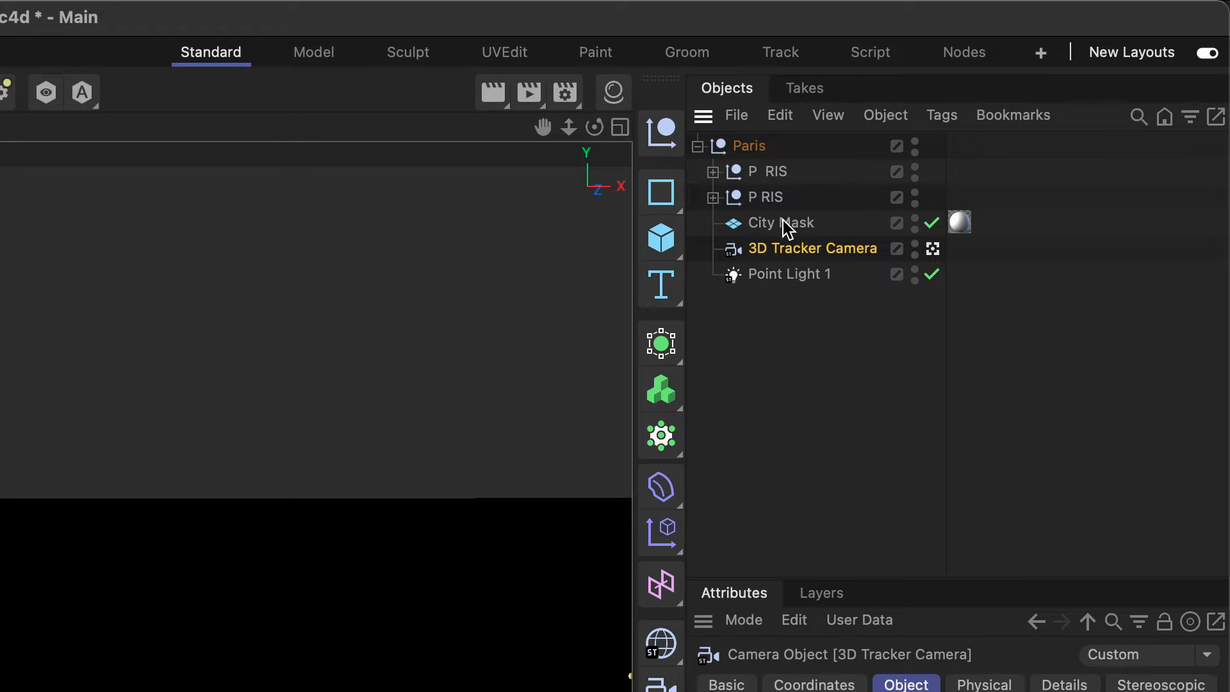
pyautogui.click(787, 227)
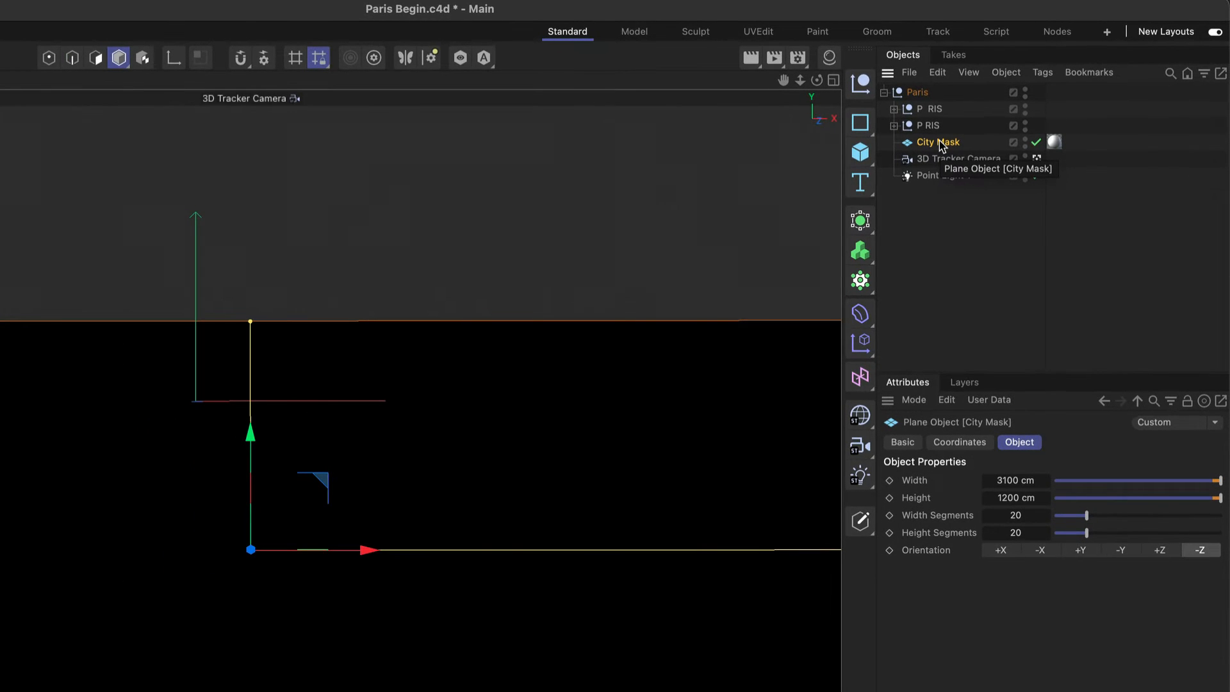
pyautogui.press('Delete')
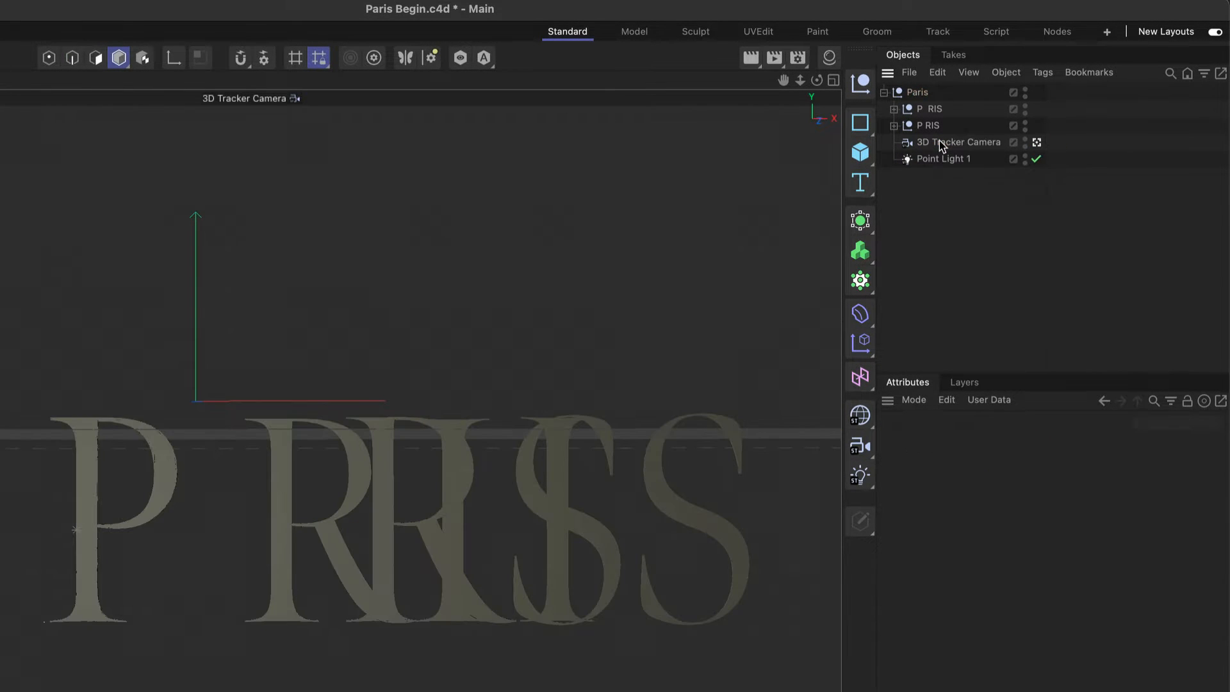
# Merge the P RIS null containing four separate letter extrusions into one polygon object with Connect Objects + Delete.
pyautogui.click(894, 125)
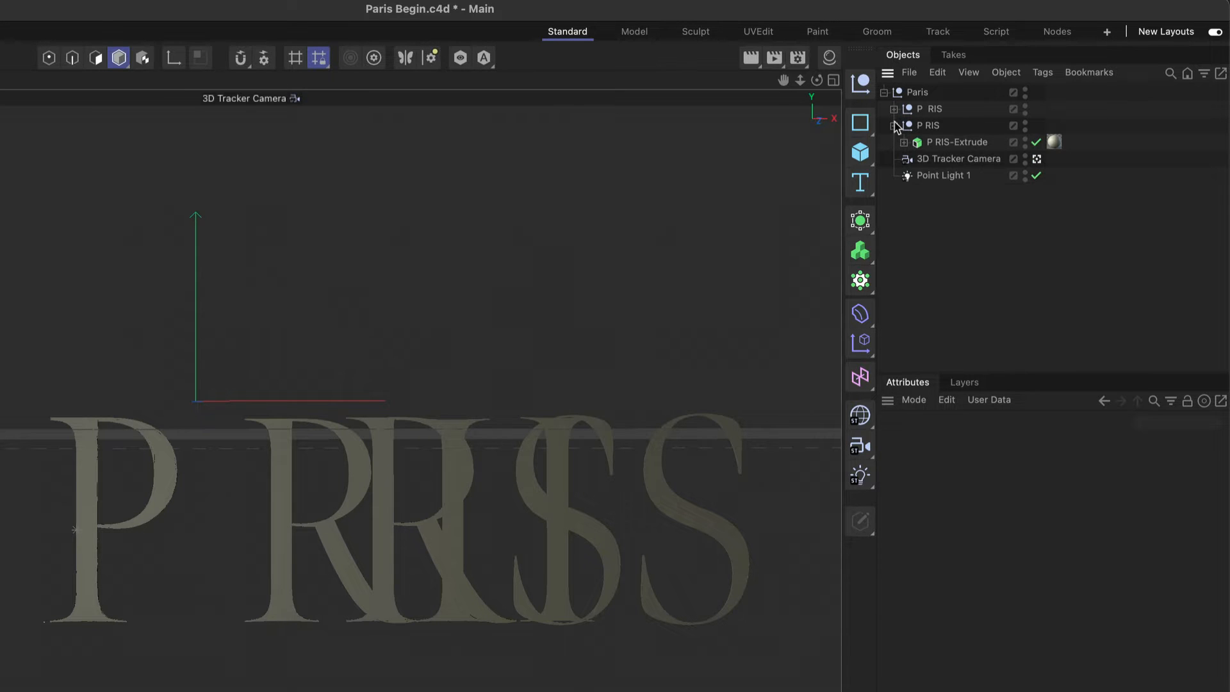
pyautogui.click(894, 109)
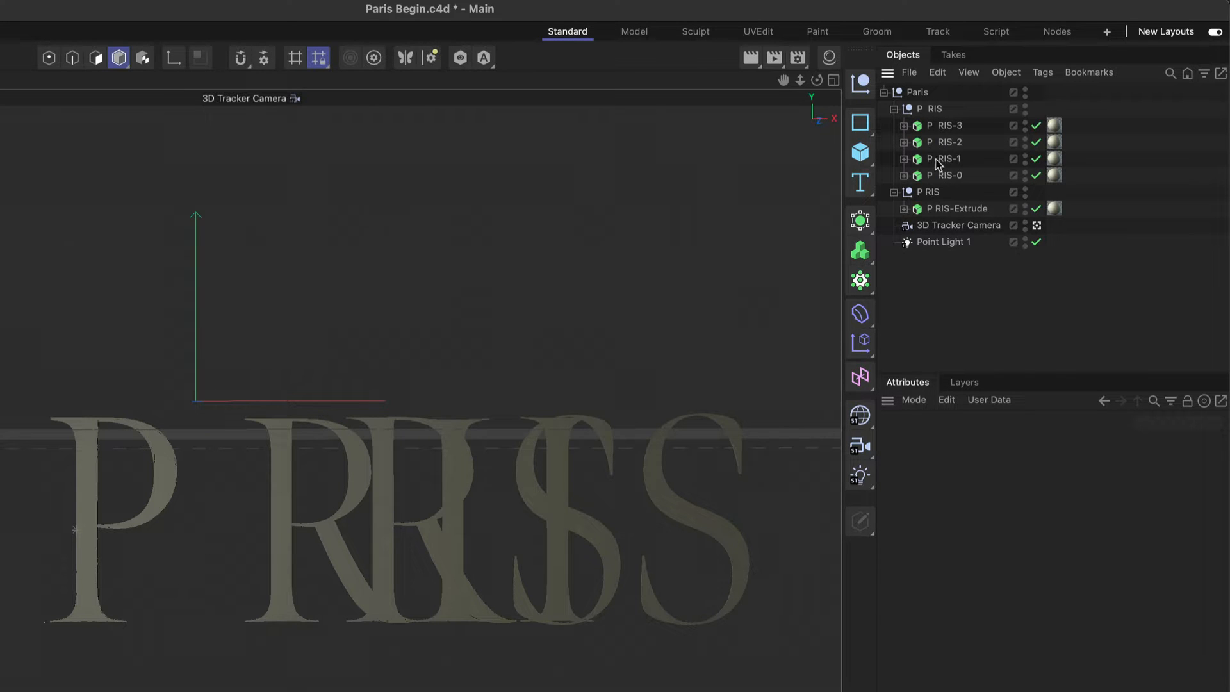
pyautogui.click(934, 110)
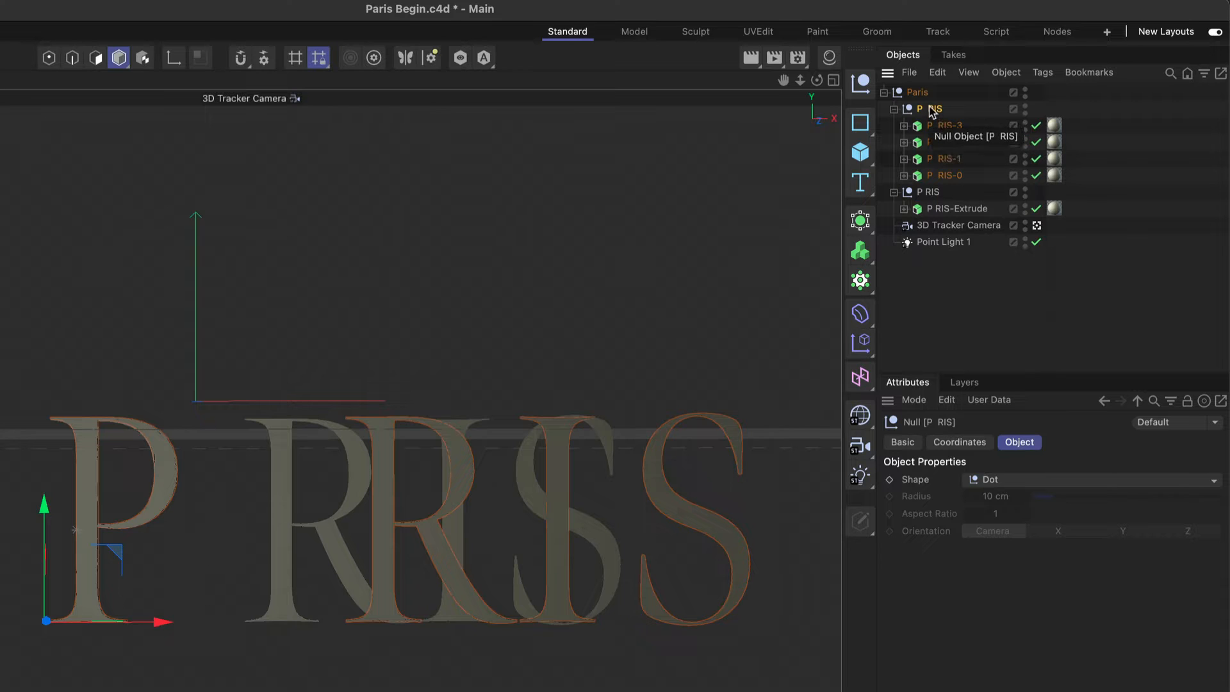
pyautogui.rightClick(933, 113)
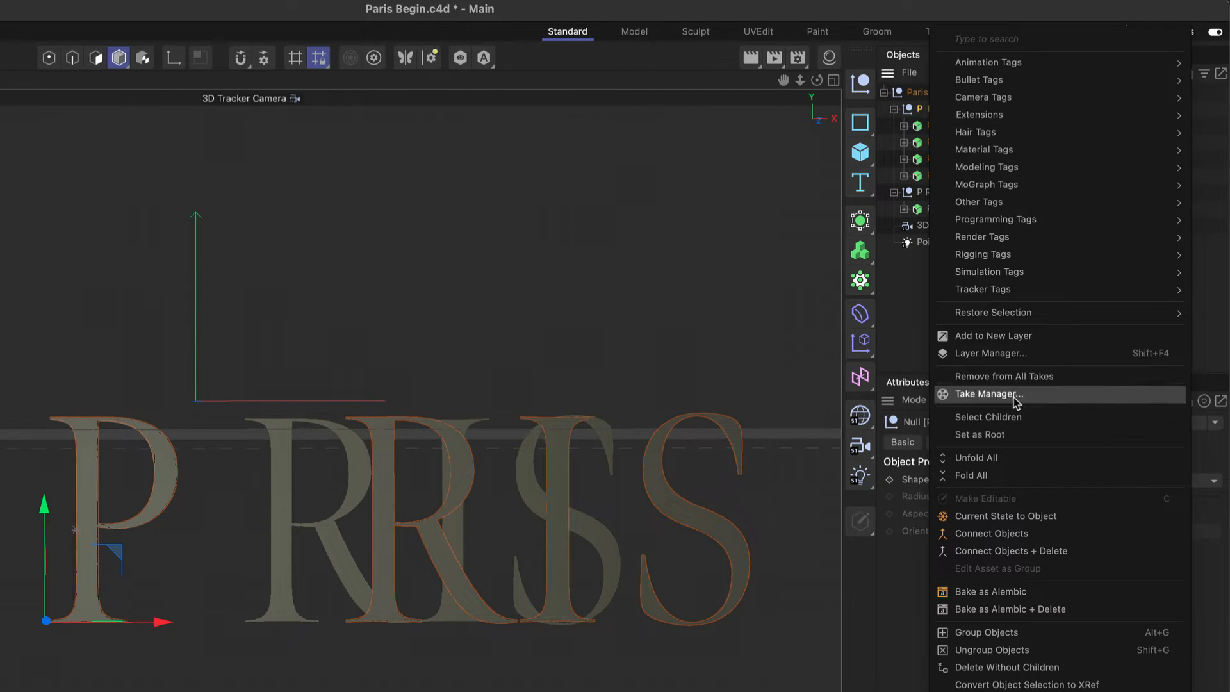
pyautogui.click(1001, 551)
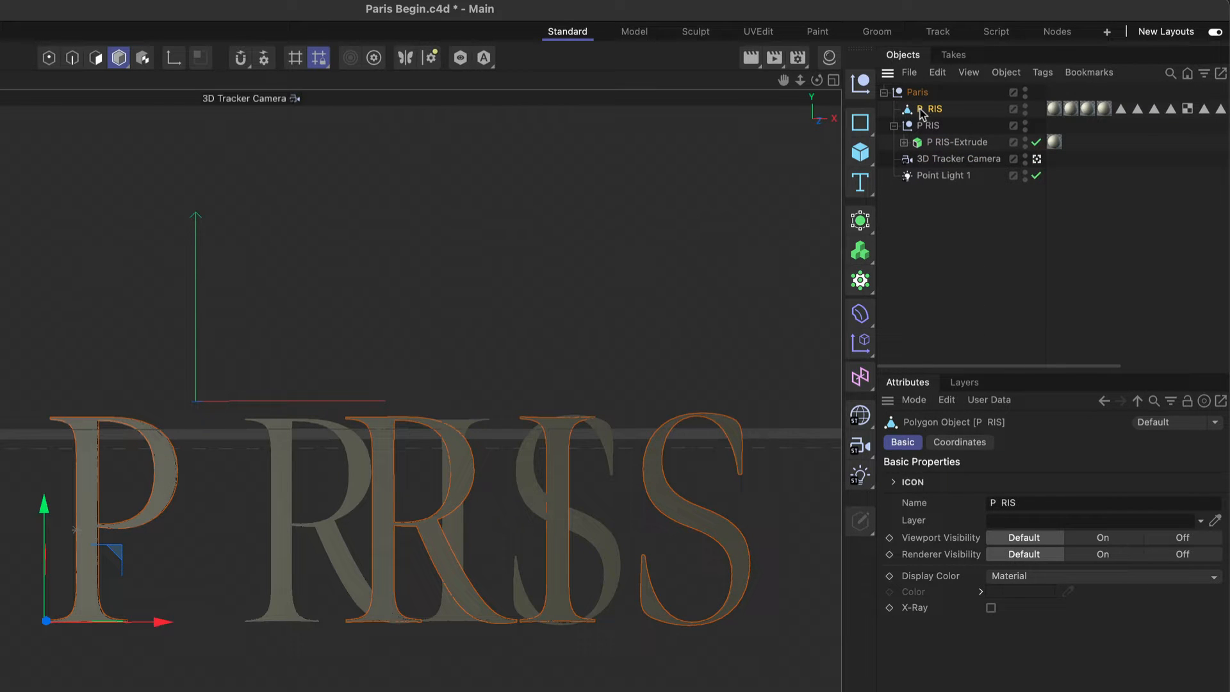
# Delete all material, selection and other tags from the merged P RIS polygon object.
pyautogui.click(1054, 109)
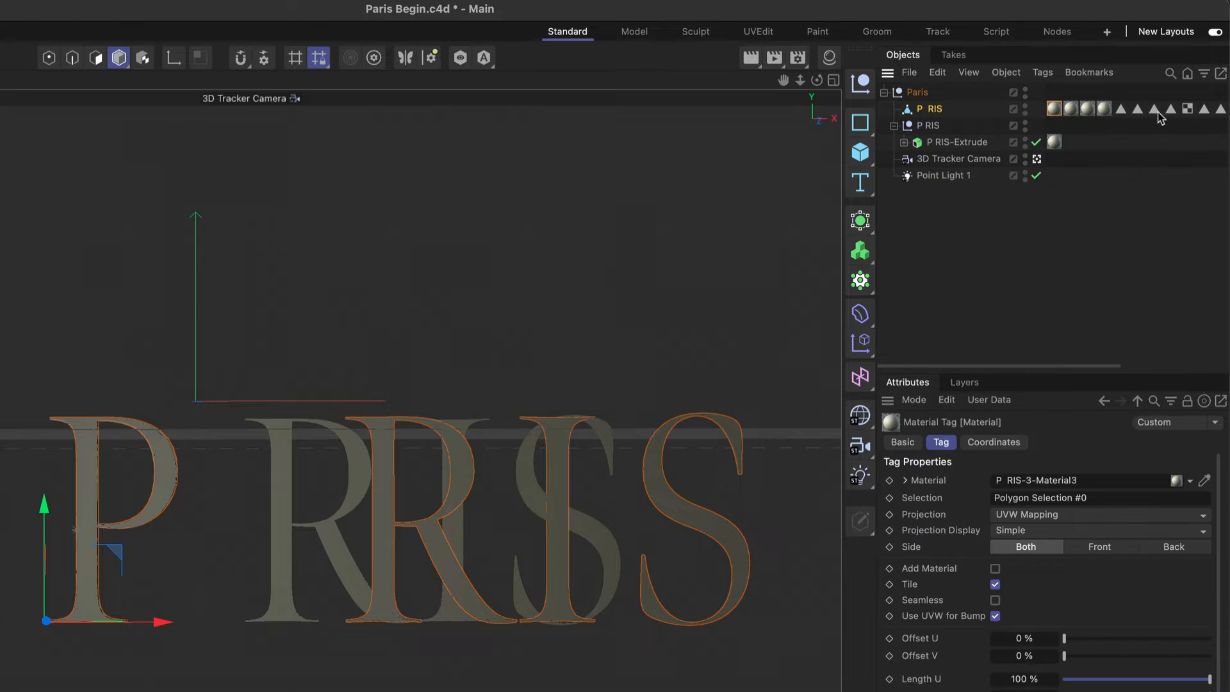
pyautogui.keyDown('shift'); pyautogui.click(1220, 111); pyautogui.keyUp('shift')
pyautogui.press('Delete')
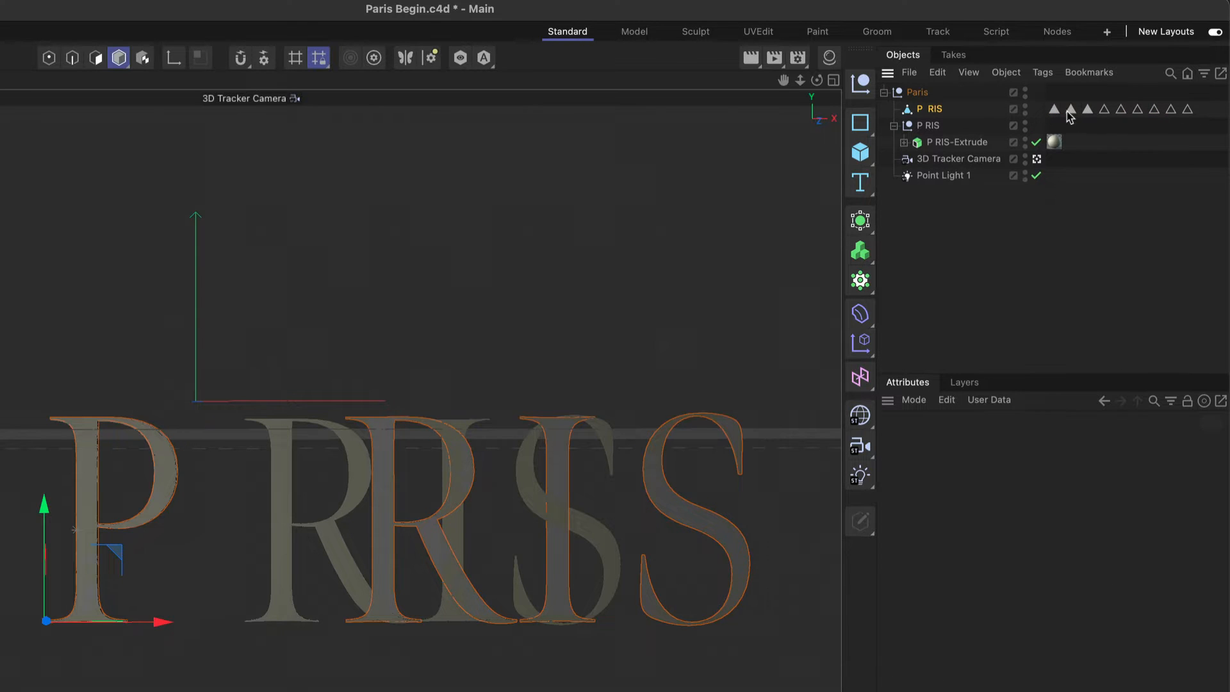
pyautogui.click(1054, 109)
pyautogui.keyDown('shift'); pyautogui.click(1187, 110); pyautogui.keyUp('shift')
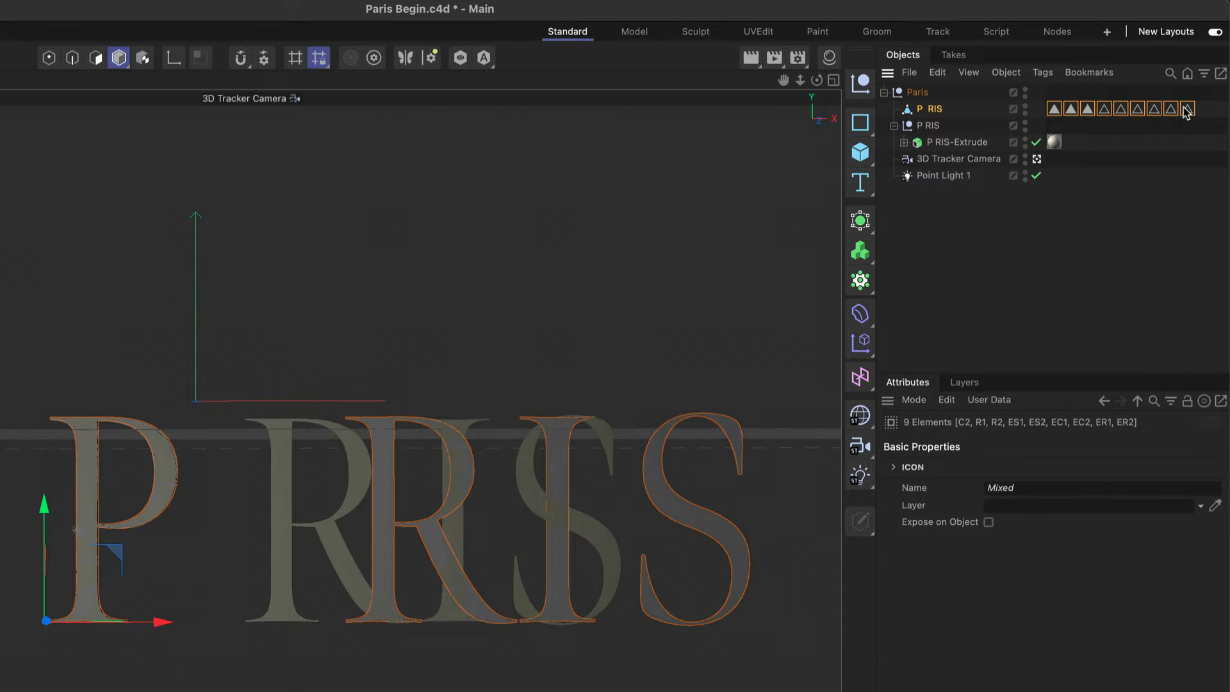
pyautogui.press('Delete')
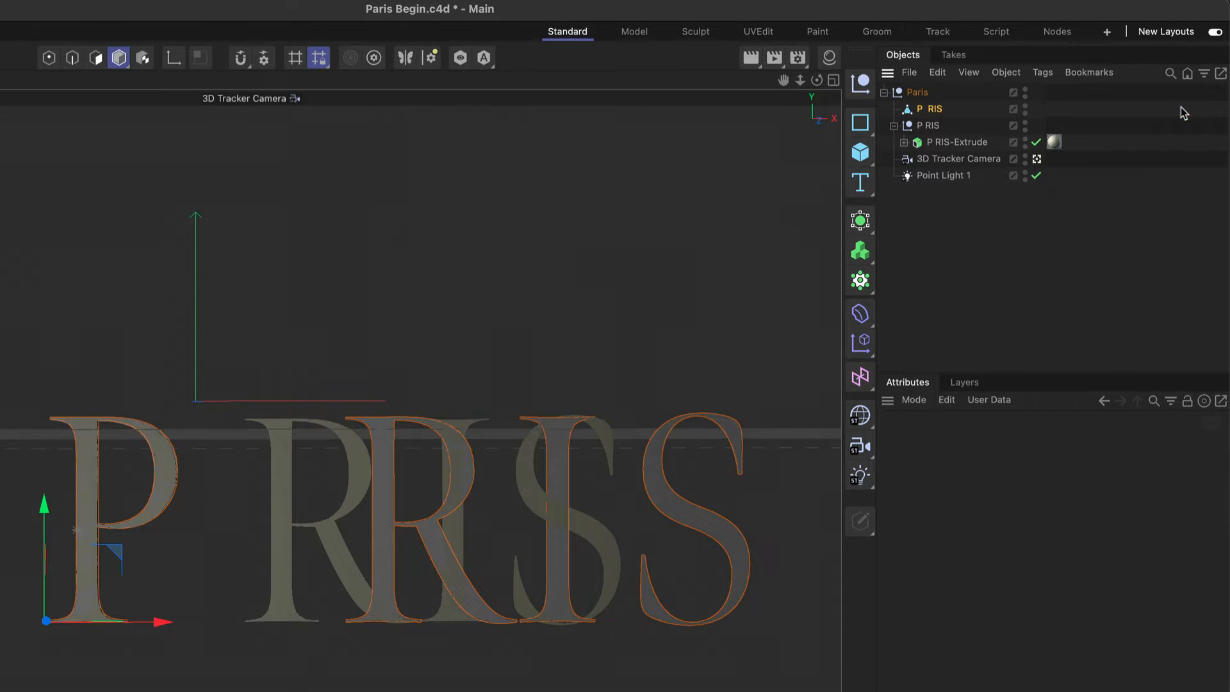
# Move P RIS-Extrude with its text spline out of the P RIS null directly under Paris, and delete the emptied null.
pyautogui.click(930, 126)
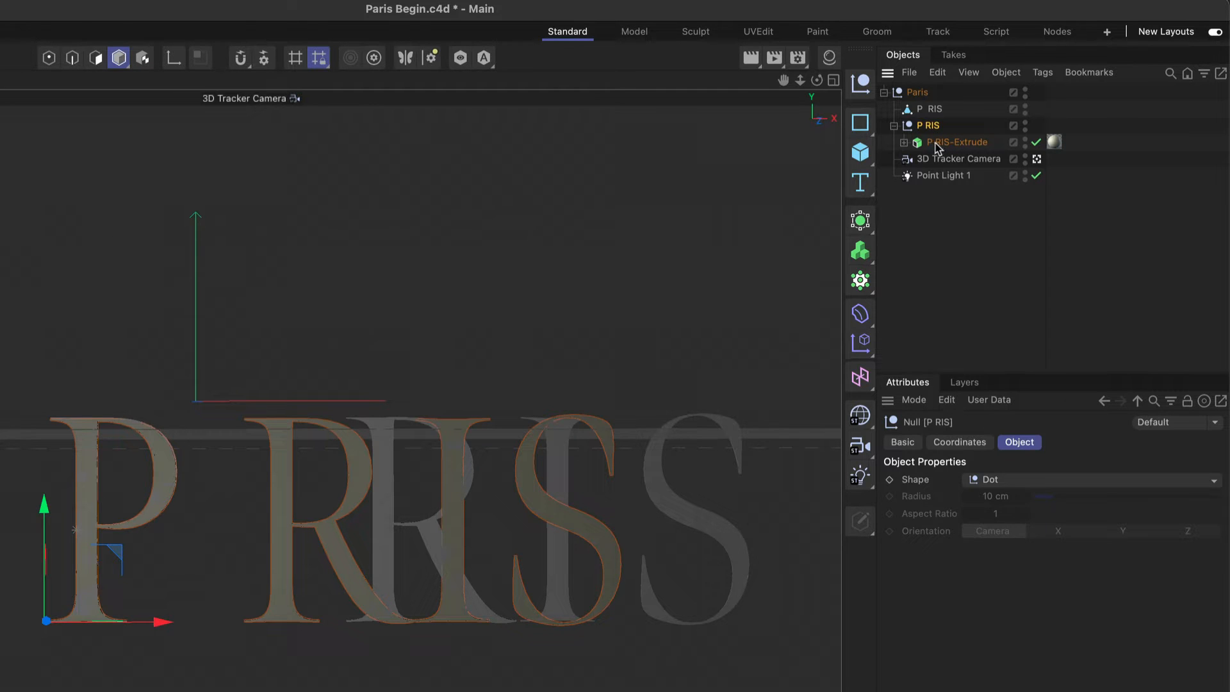
pyautogui.click(904, 142)
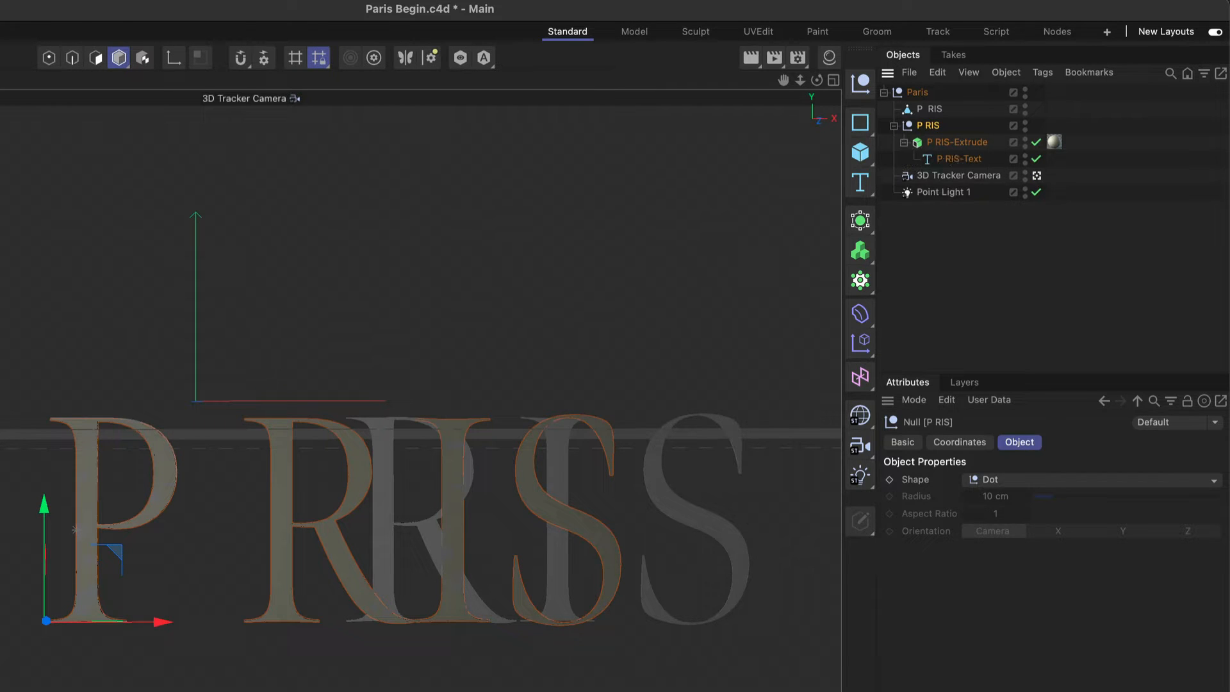
pyautogui.click(955, 159)
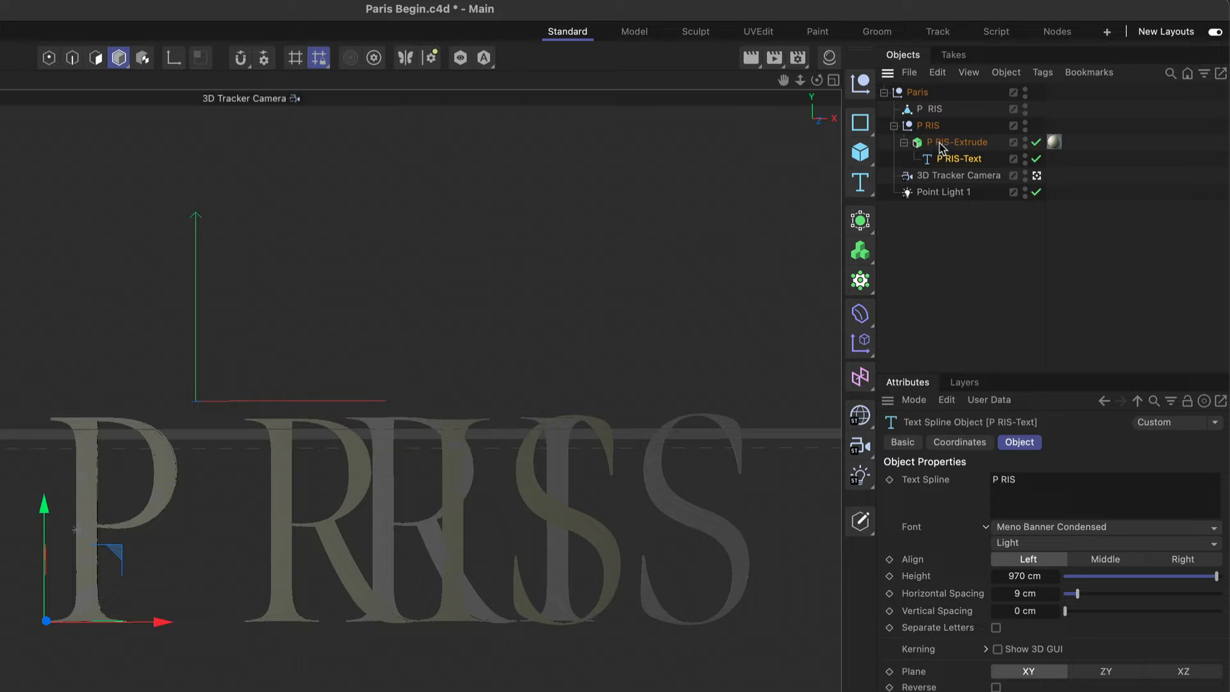
pyautogui.click(942, 142)
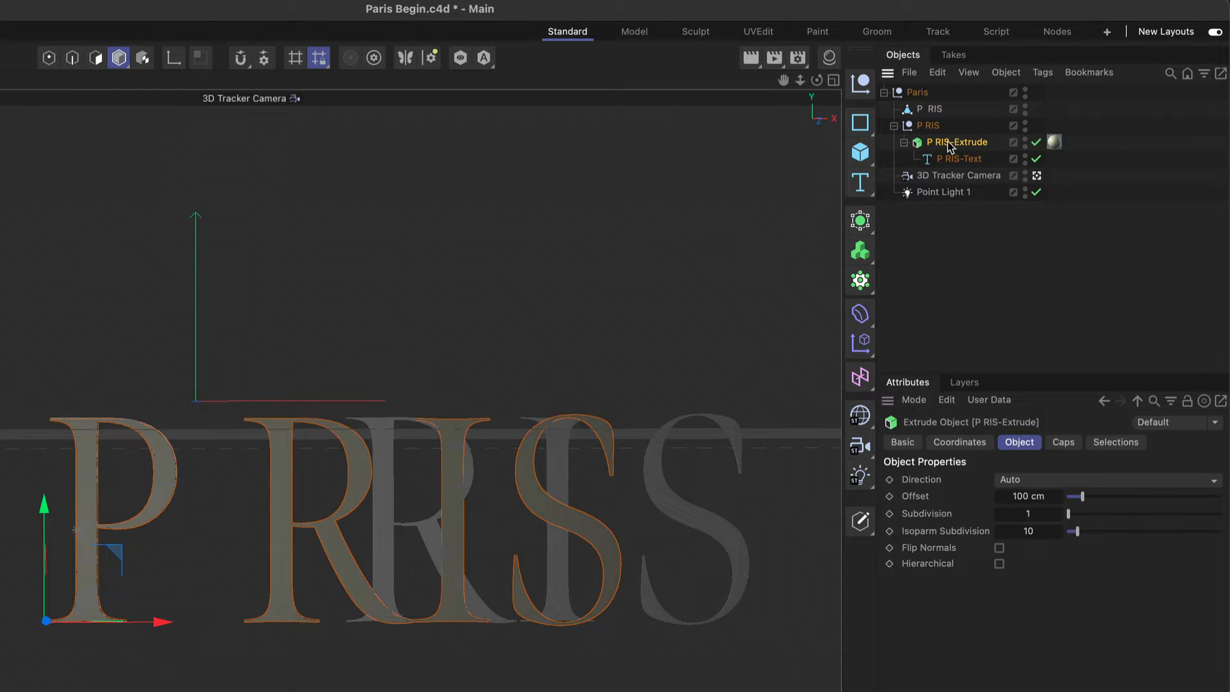
pyautogui.moveTo(949, 145); pyautogui.dragTo(952, 123)
pyautogui.click(928, 160)
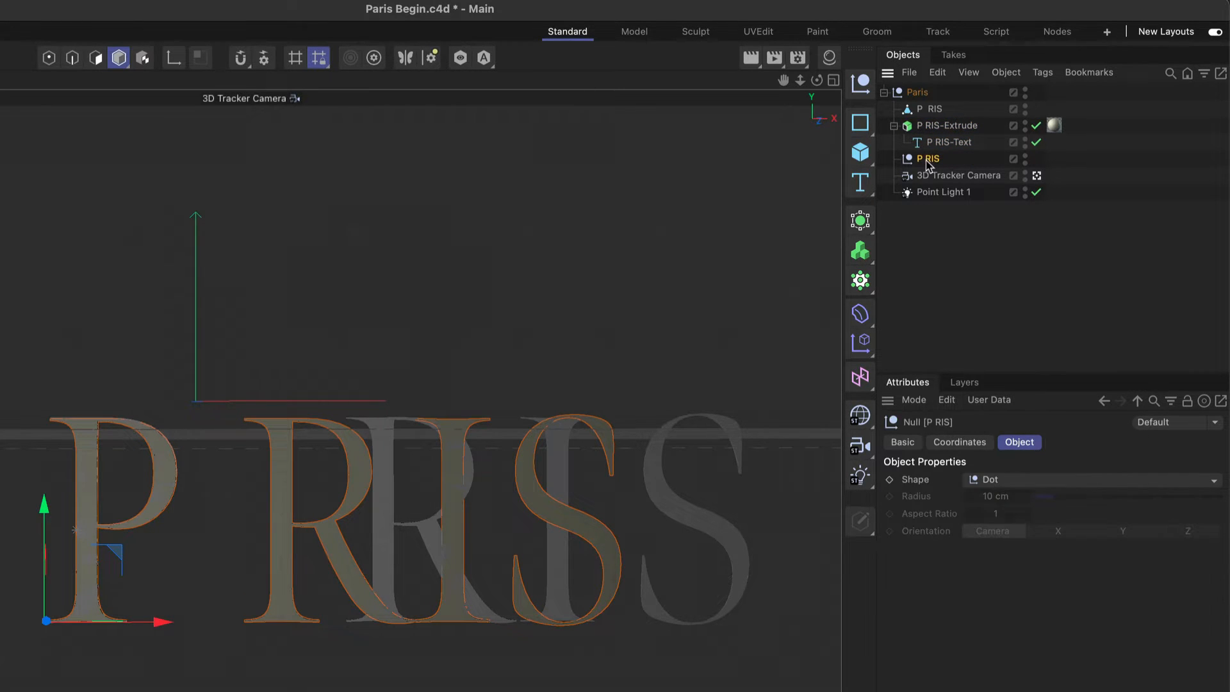
pyautogui.press('Delete')
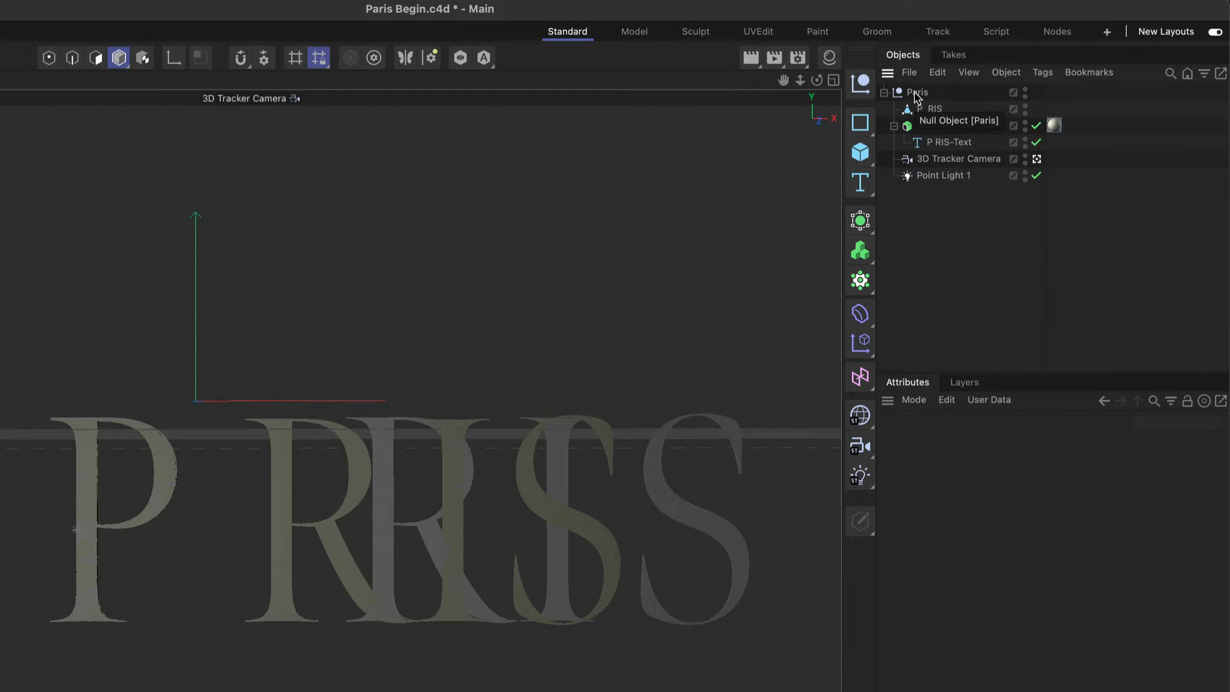
pyautogui.click(914, 93)
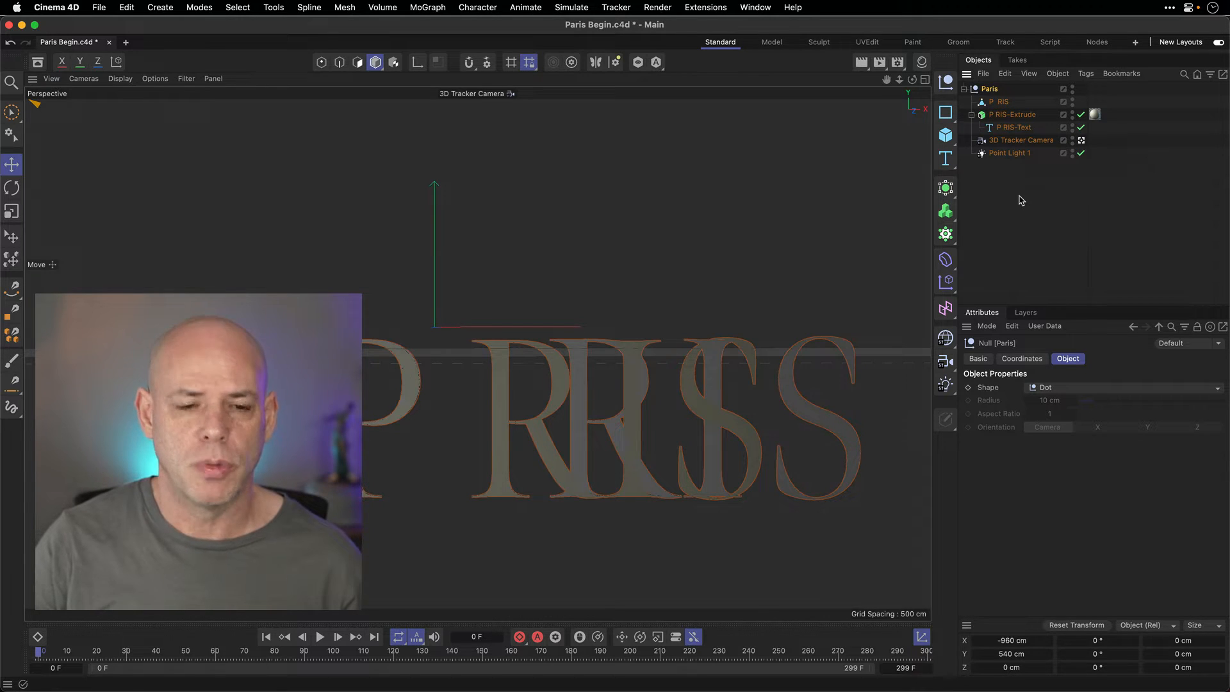
pyautogui.click(1022, 197)
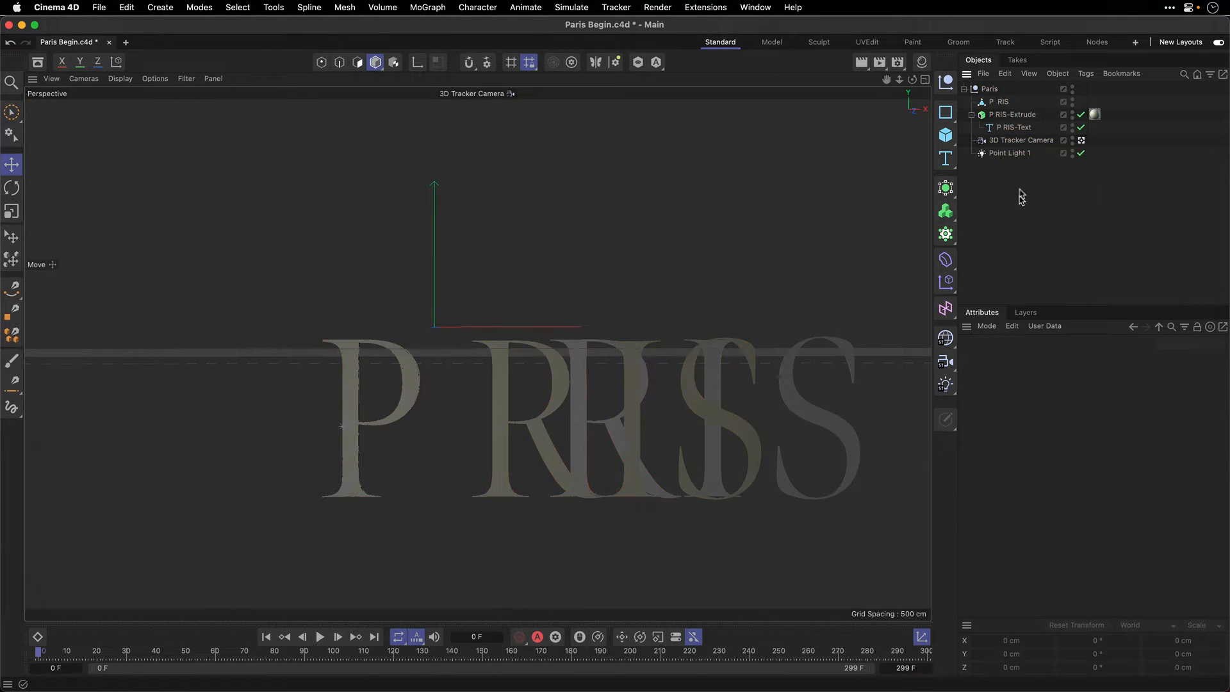
# Kern the P RIS-Text spline with the 3D GUI to match the merged reference letters, and hide the reference in viewport and render.
pyautogui.click(1010, 128)
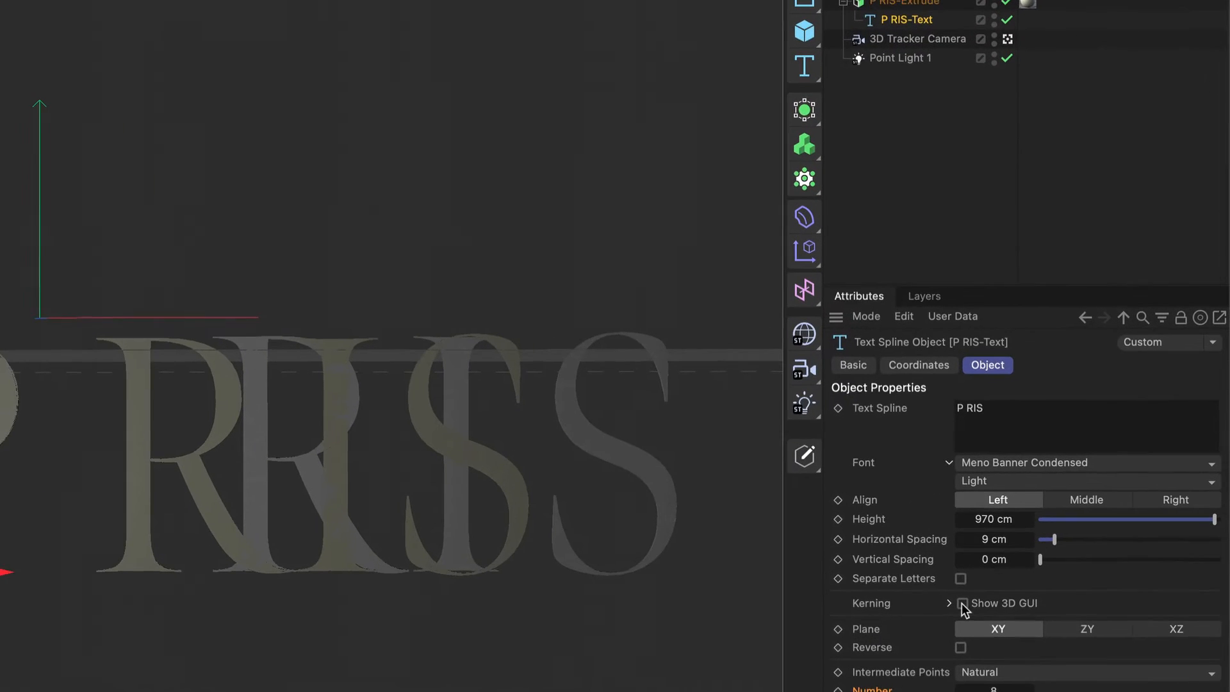
pyautogui.click(1051, 518)
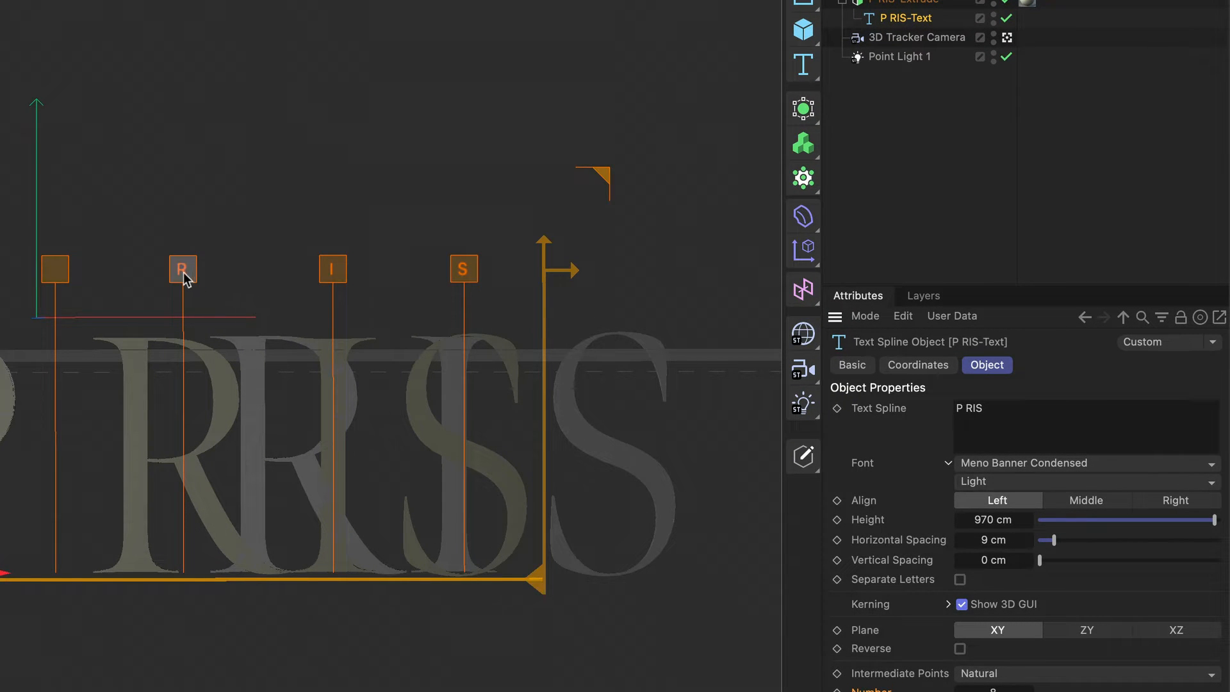
pyautogui.moveTo(184, 276); pyautogui.dragTo(303, 274)
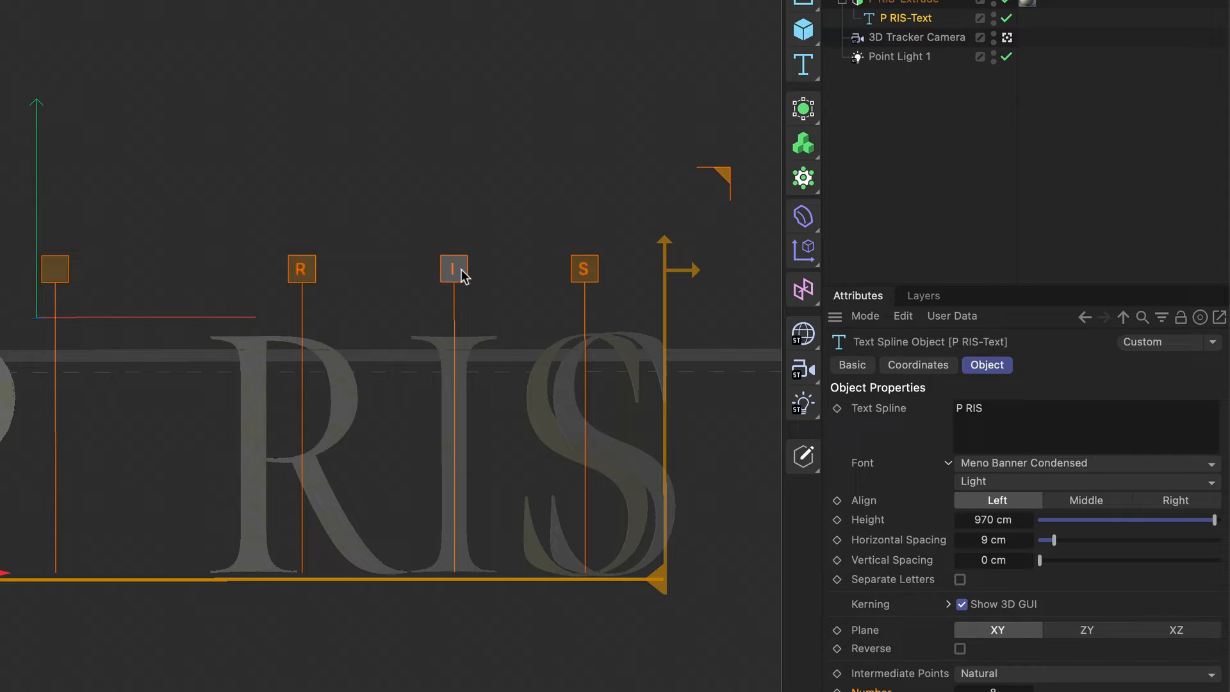
pyautogui.moveTo(583, 270); pyautogui.dragTo(612, 275)
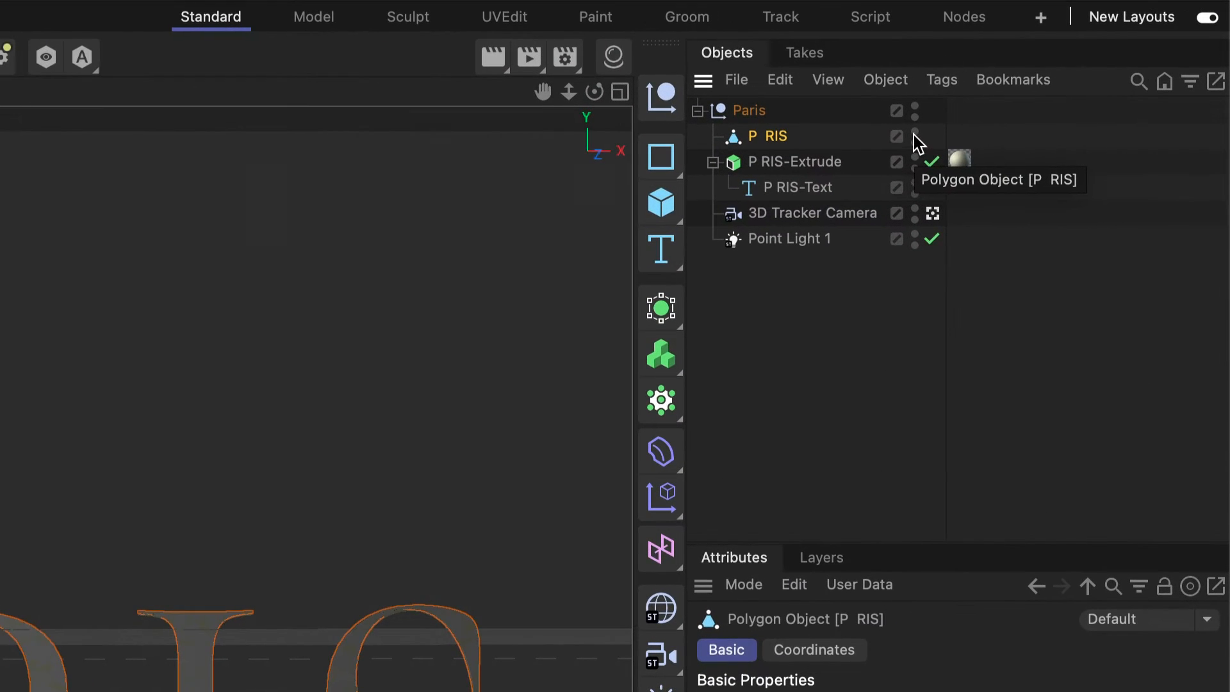
pyautogui.keyDown('alt'); pyautogui.doubleClick(914, 134); pyautogui.keyUp('alt')
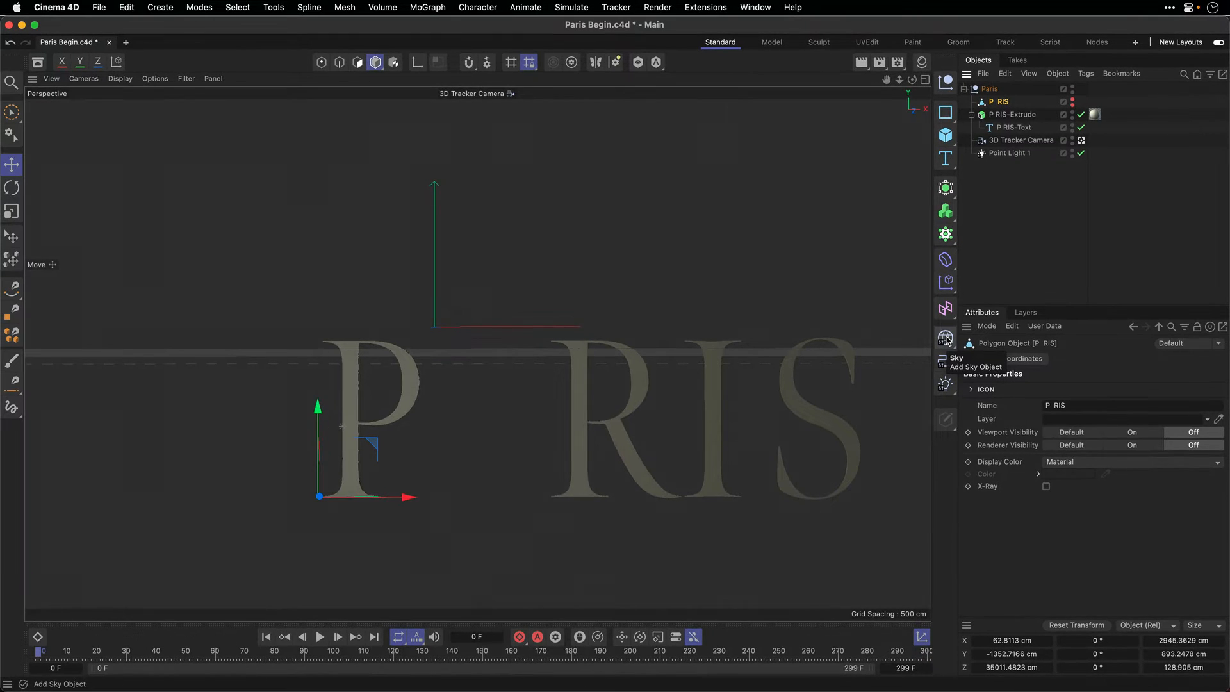
# Add a Background object and apply Paris.mp4 from the Files folder to it as a material.
pyautogui.click(947, 339)
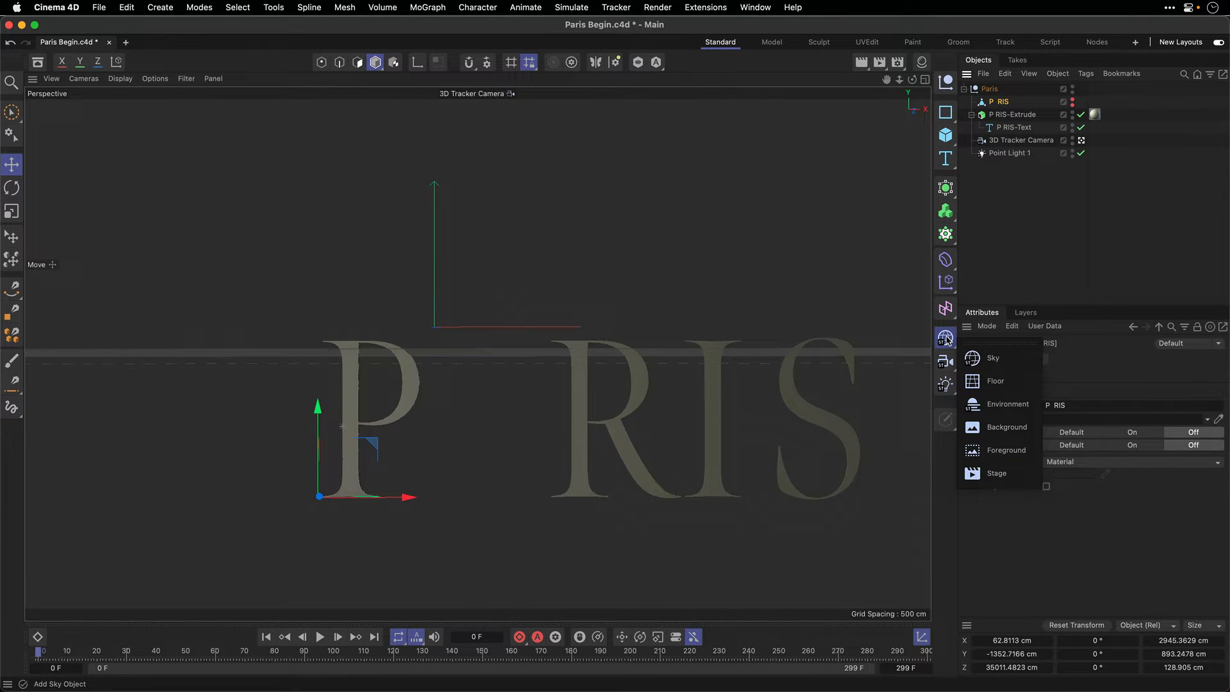
pyautogui.click(1008, 427)
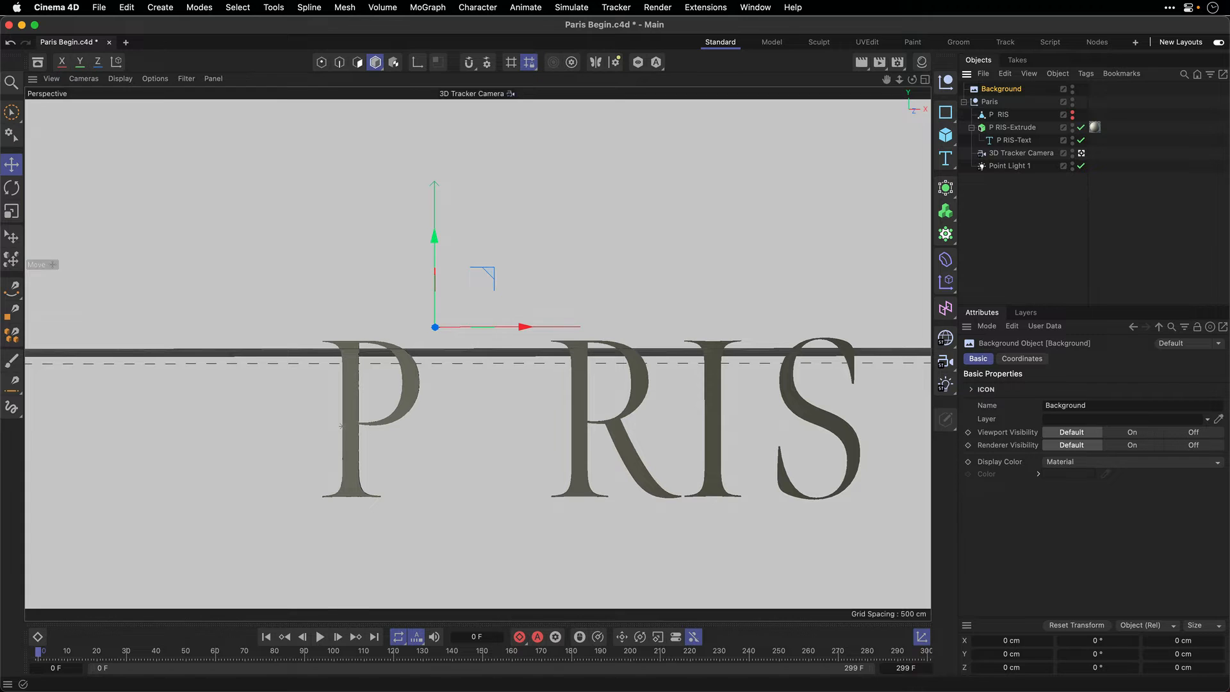
pyautogui.moveTo(1229, 410); pyautogui.dragTo(443, 227)
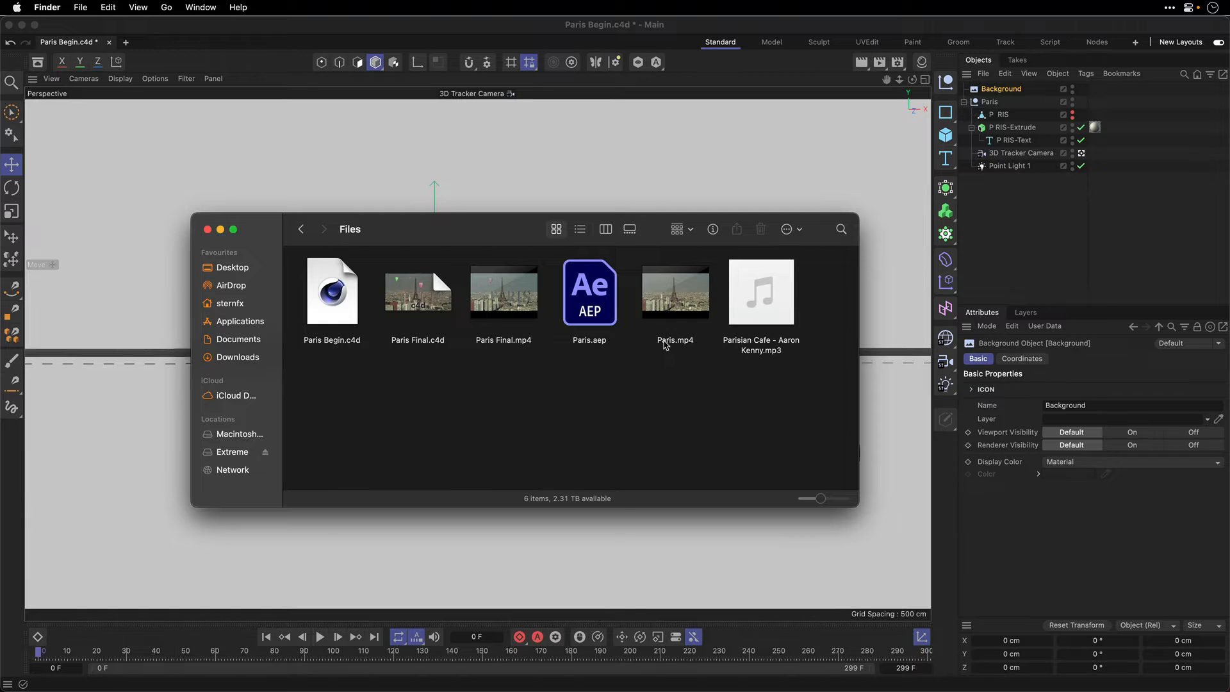
pyautogui.moveTo(657, 294); pyautogui.dragTo(1011, 92)
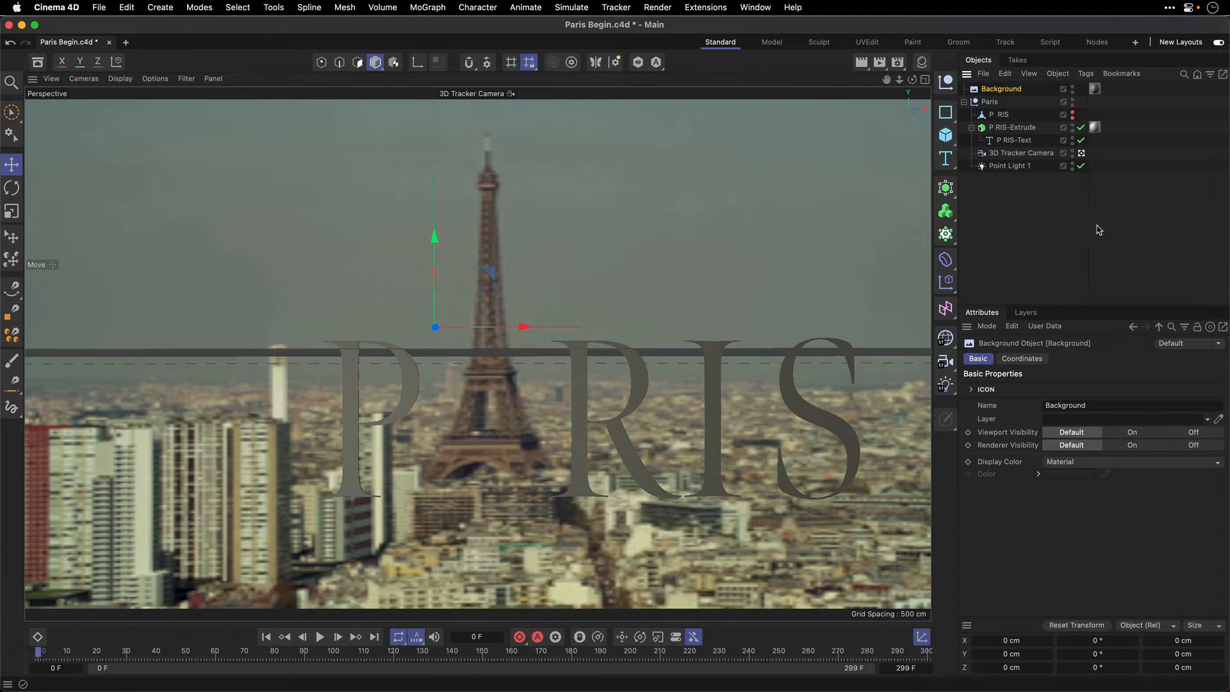
# Set the Background material's viewport texture preview size to No Scaling.
pyautogui.click(1096, 89)
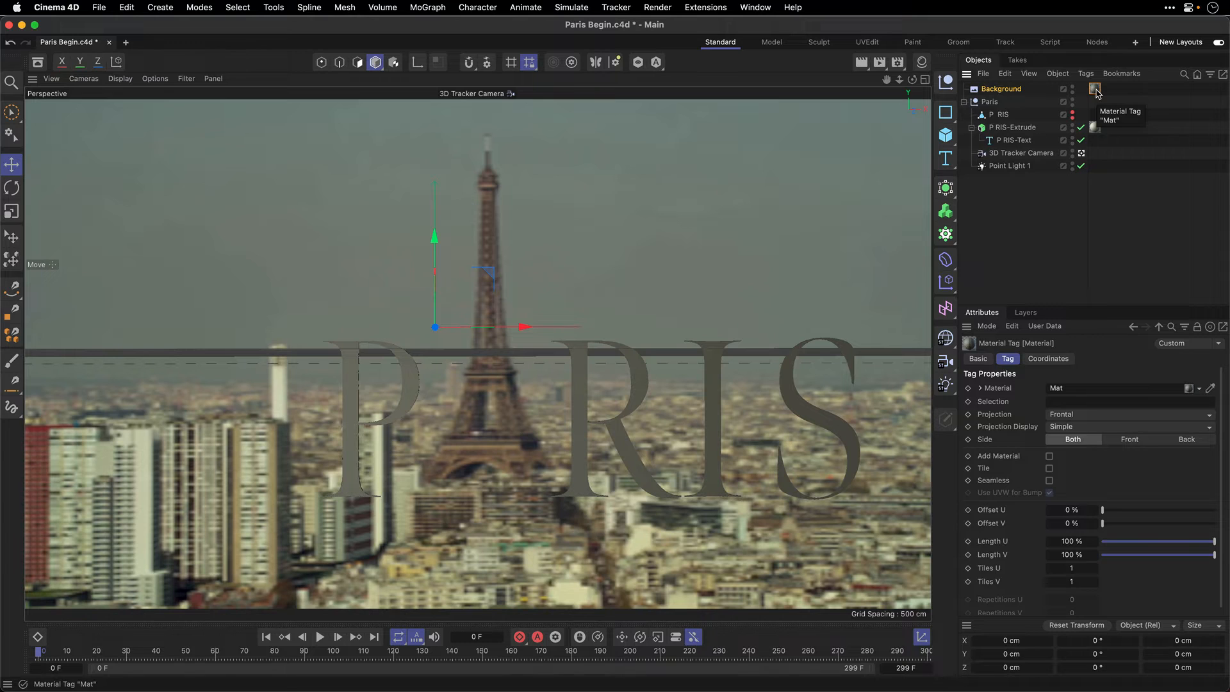
pyautogui.doubleClick(1096, 89)
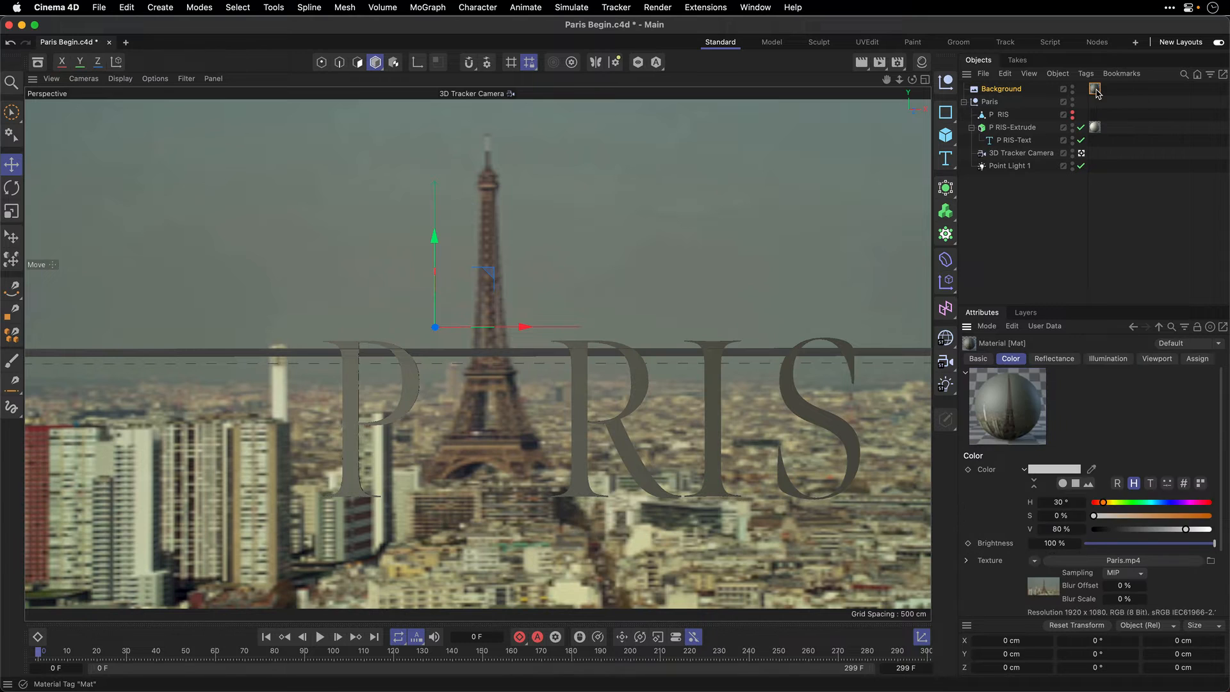
pyautogui.click(1158, 359)
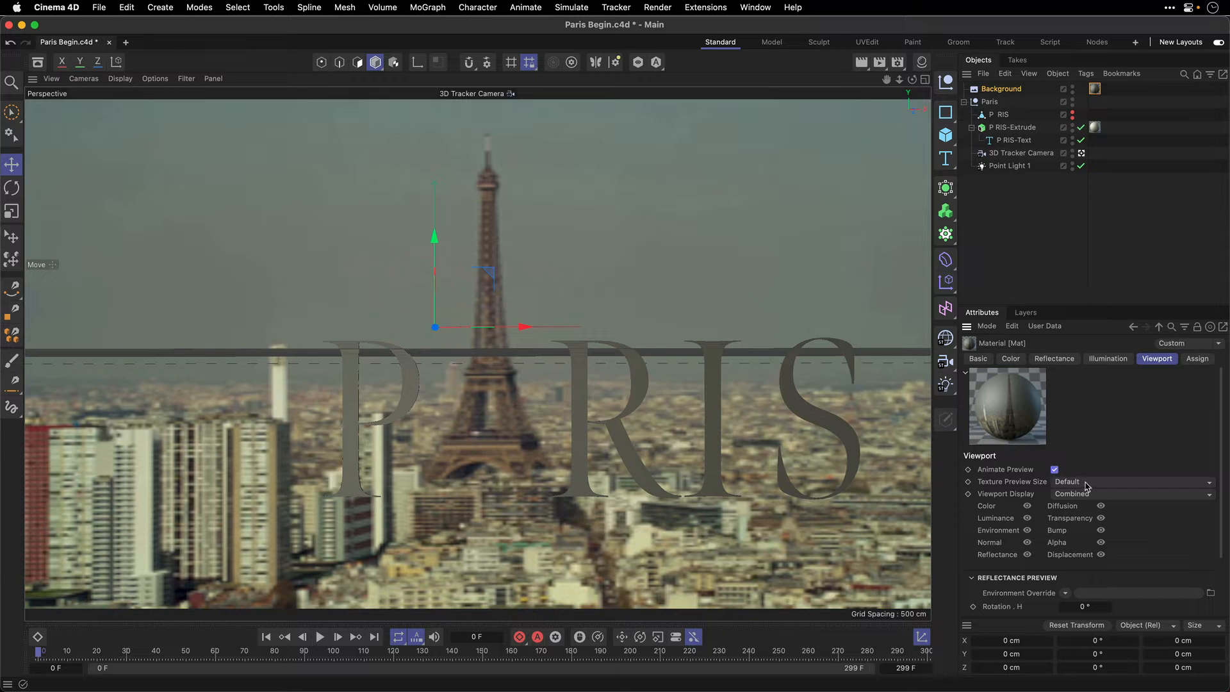
pyautogui.click(1081, 483)
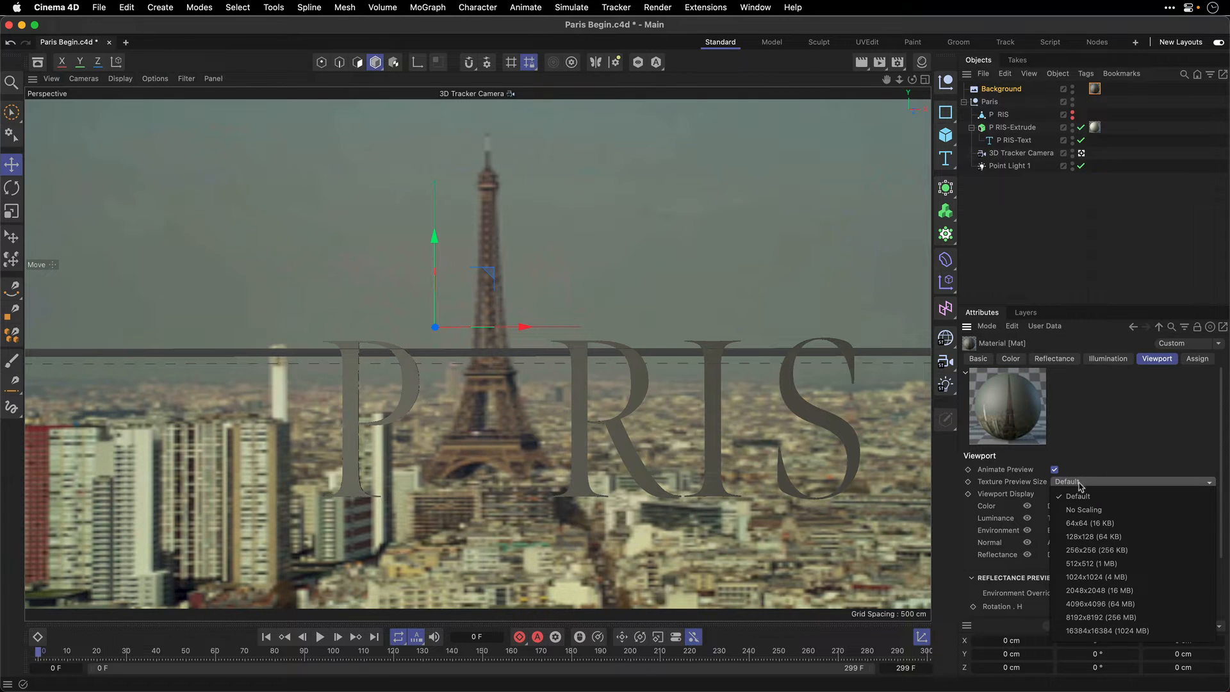
pyautogui.click(1085, 510)
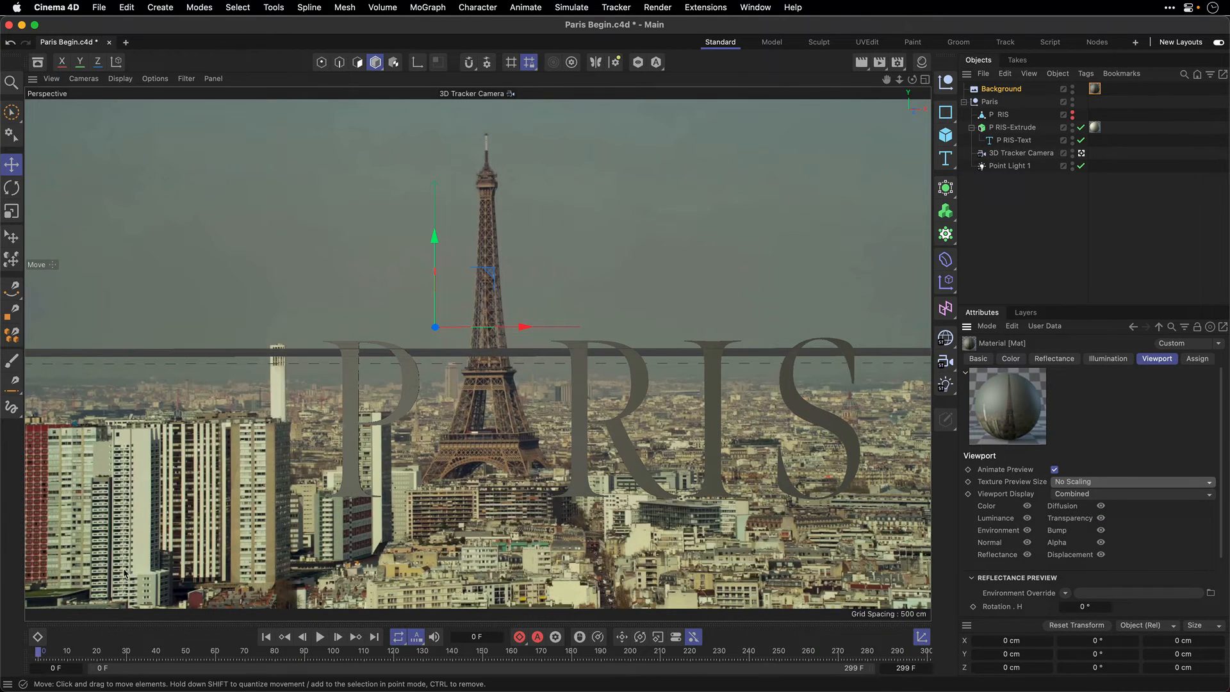
pyautogui.moveTo(39, 652)
pyautogui.mouseDown()
pyautogui.moveTo(910, 652)
pyautogui.moveTo(39, 652)
pyautogui.mouseUp()
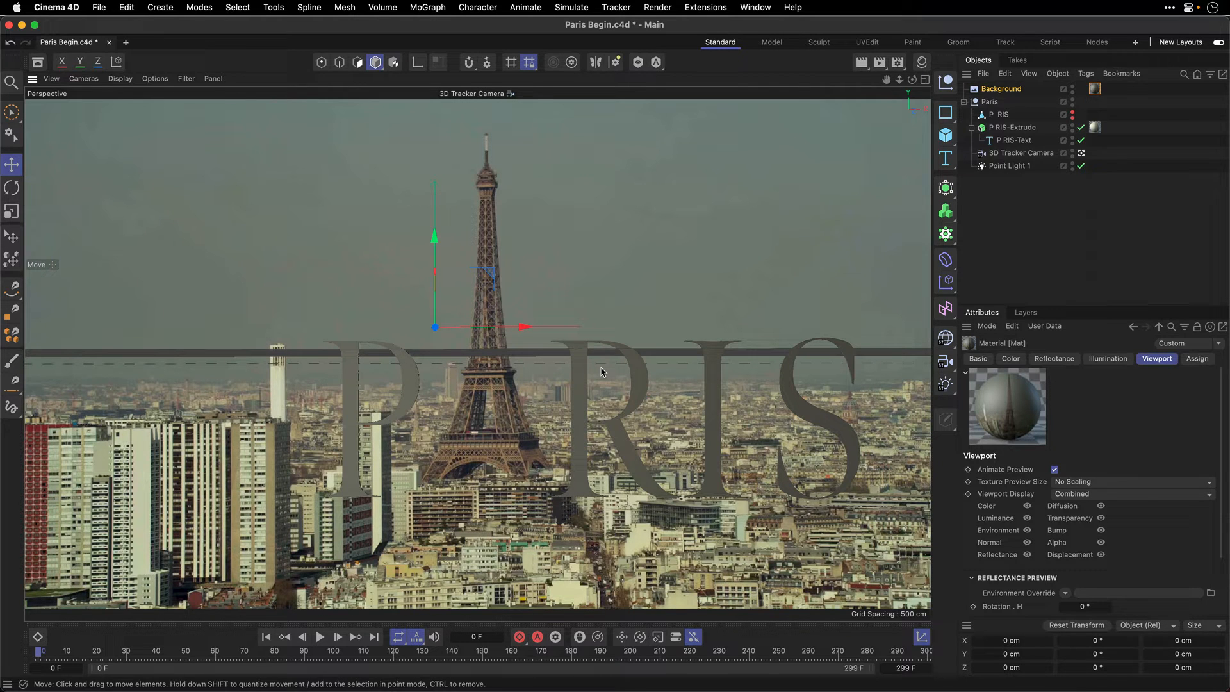
# Turn off the Workplane and Horizon in the viewport display filter, and play the animation to check the text's tracking against the footage.
pyautogui.click(191, 79)
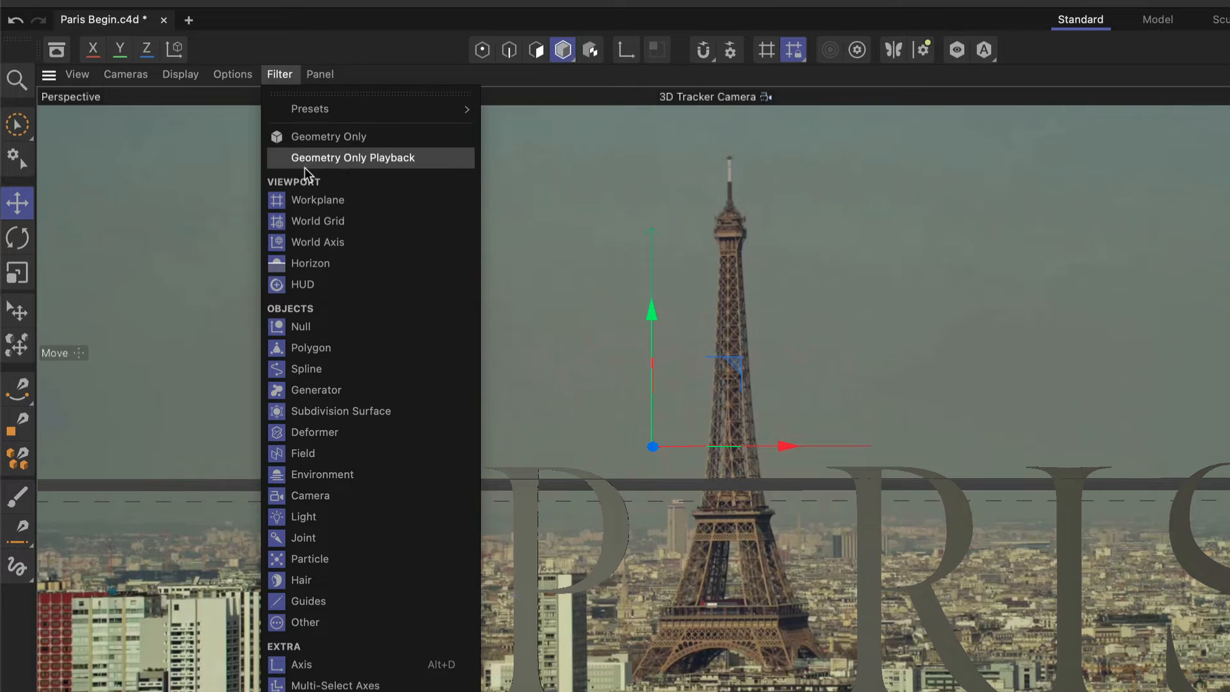
pyautogui.click(313, 203)
pyautogui.click(277, 75)
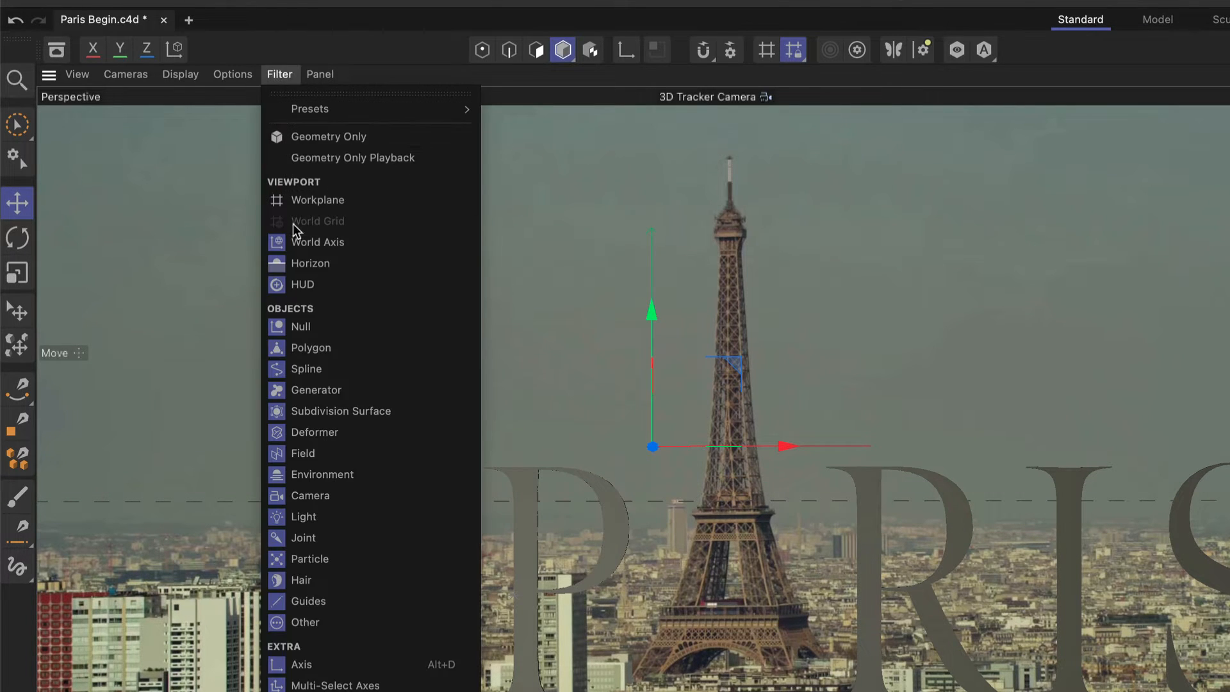
pyautogui.click(296, 262)
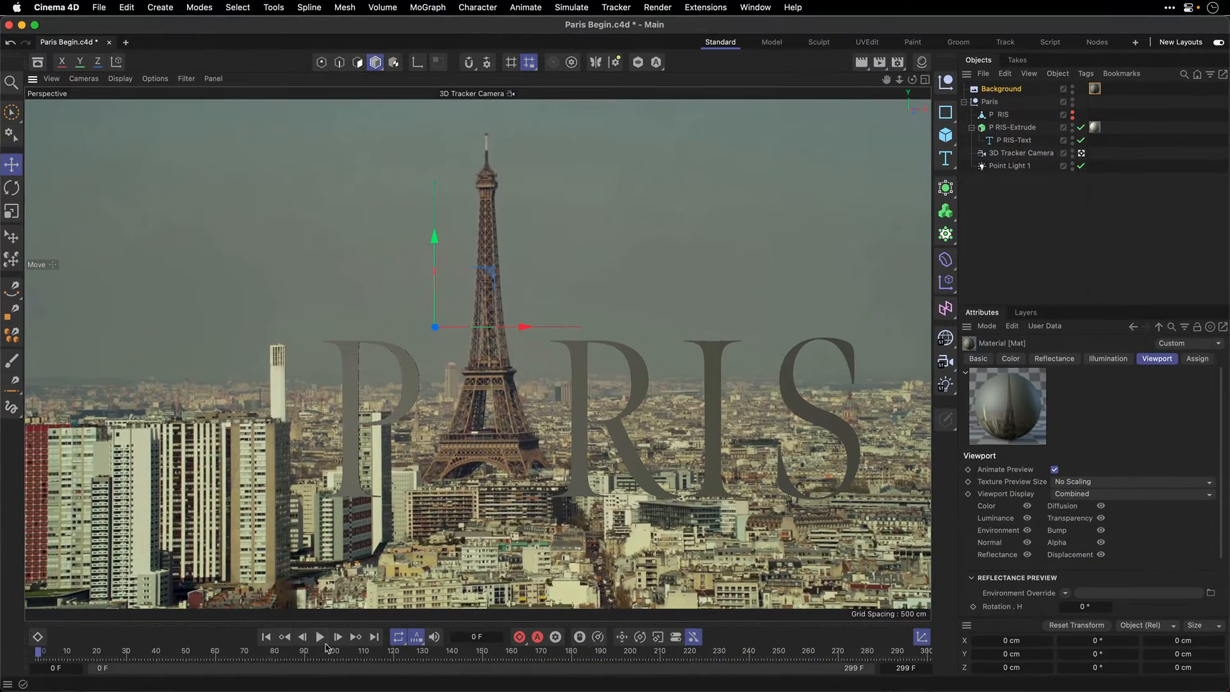
pyautogui.click(320, 637)
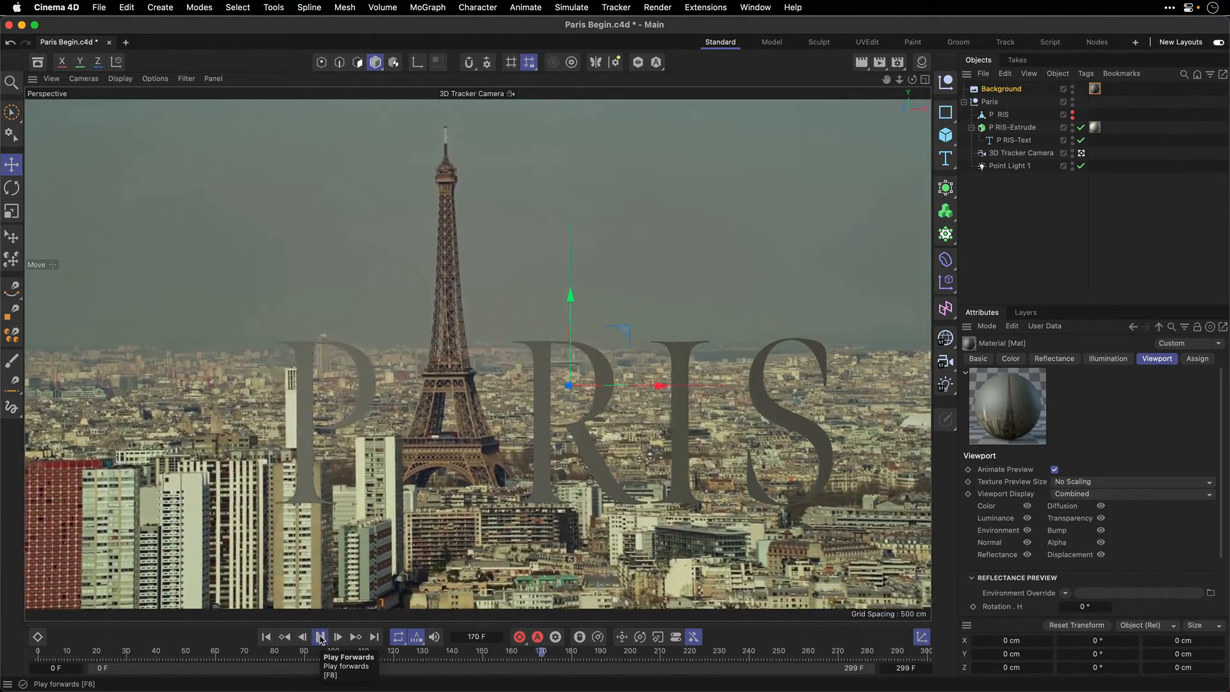
pyautogui.click(321, 638)
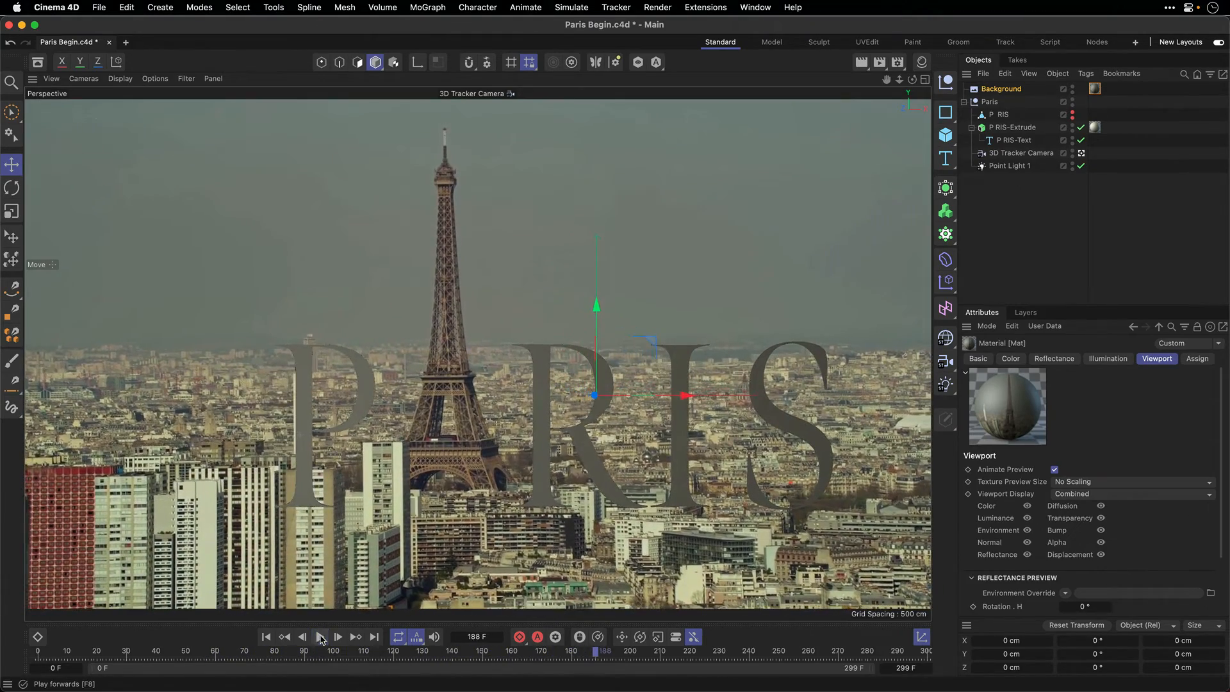
# Set Point Light 1's intensity to 100% and render the view at frame 188.
pyautogui.click(1003, 166)
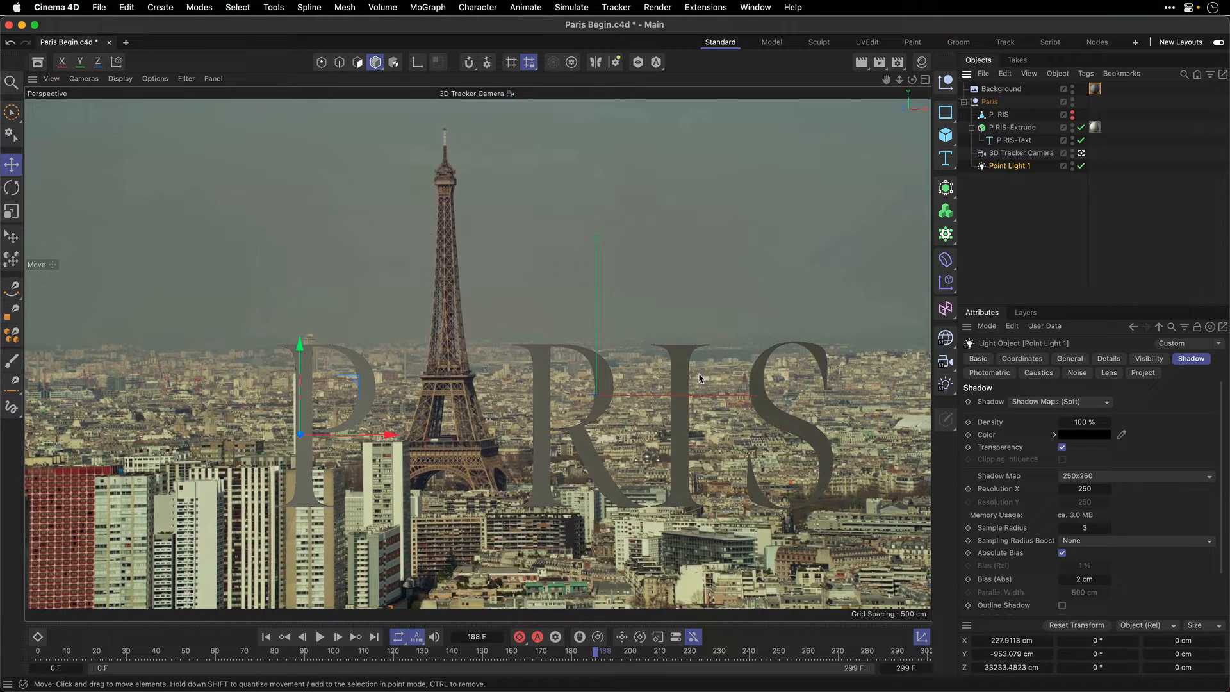
pyautogui.click(1068, 360)
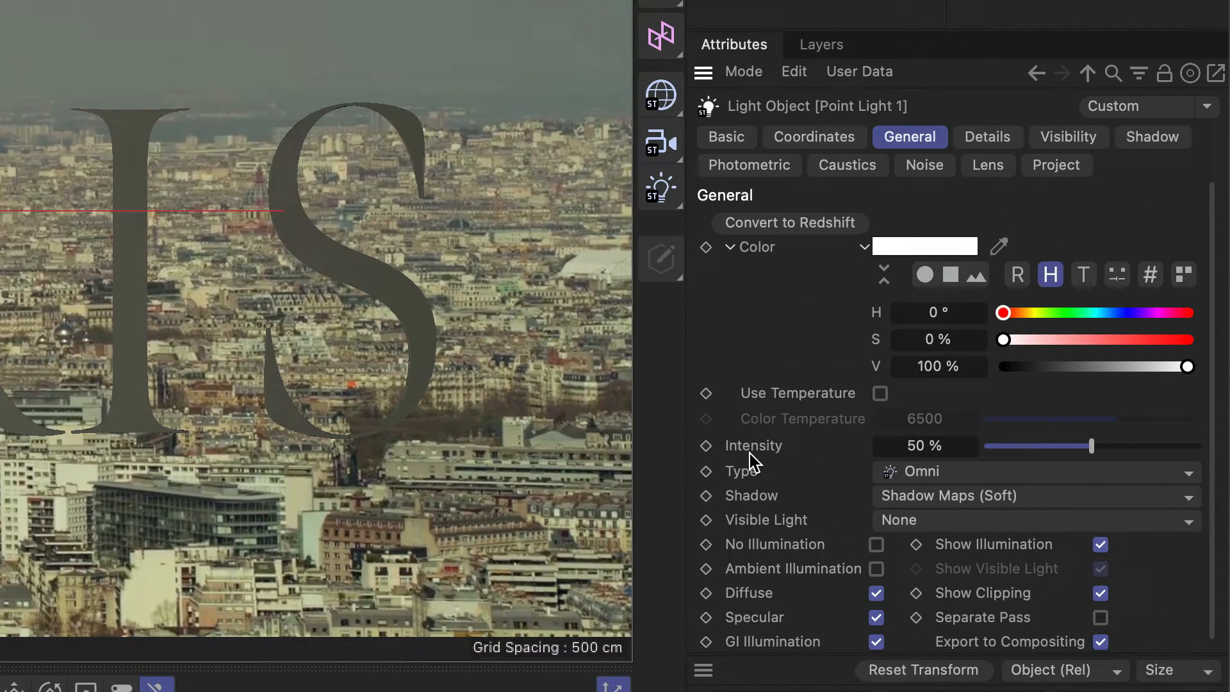
pyautogui.doubleClick(920, 445)
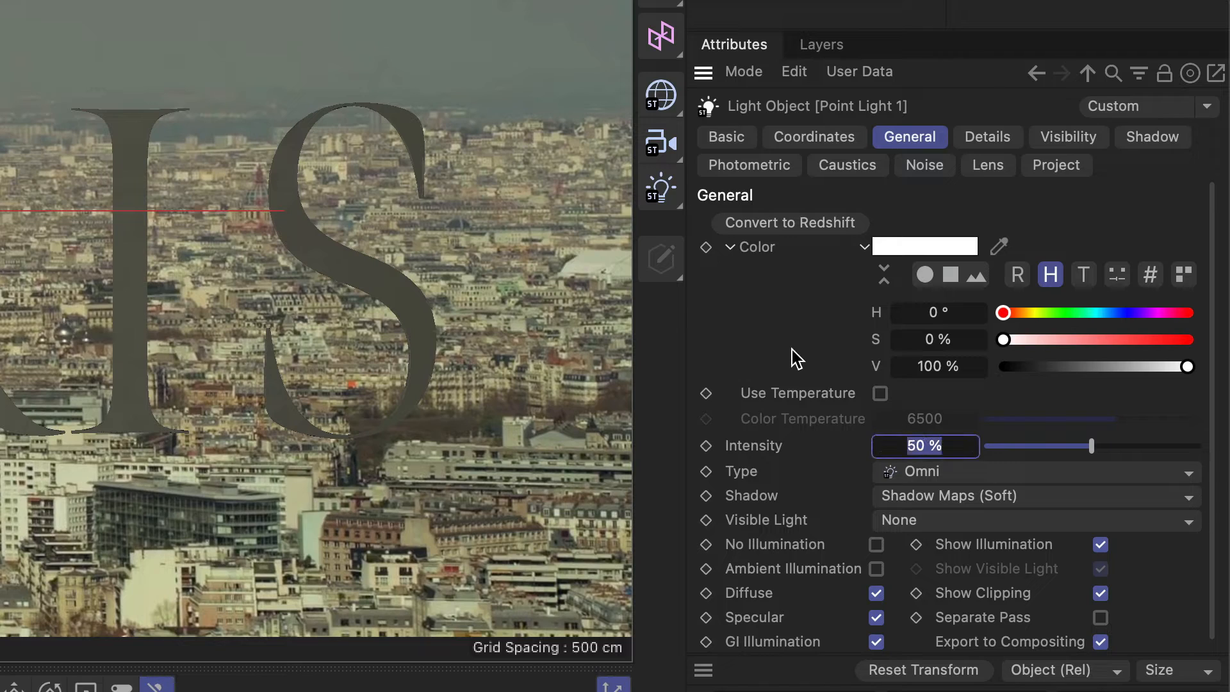
pyautogui.write('100')
pyautogui.press('Return')
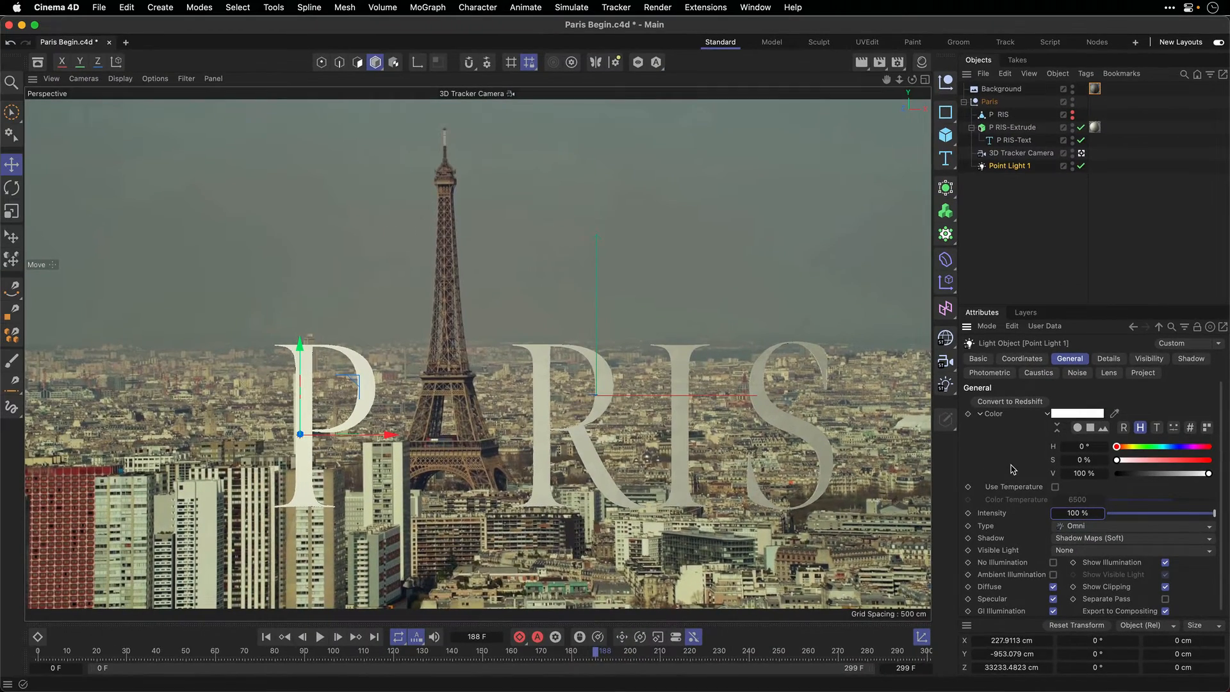
pyautogui.press('super+r')
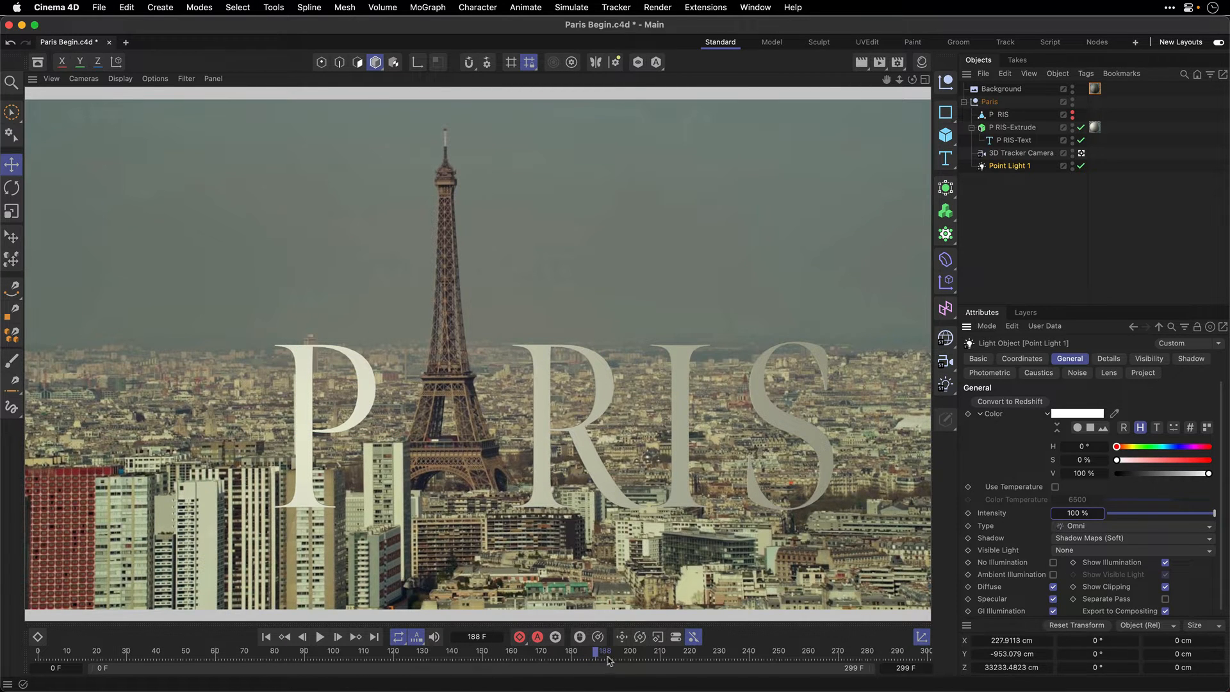
# Set P RIS-Extrude's offset to 1000 cm and its isoparm subdivision to 20, checking the depth at the first and last frames.
pyautogui.moveTo(598, 658); pyautogui.dragTo(29, 660)
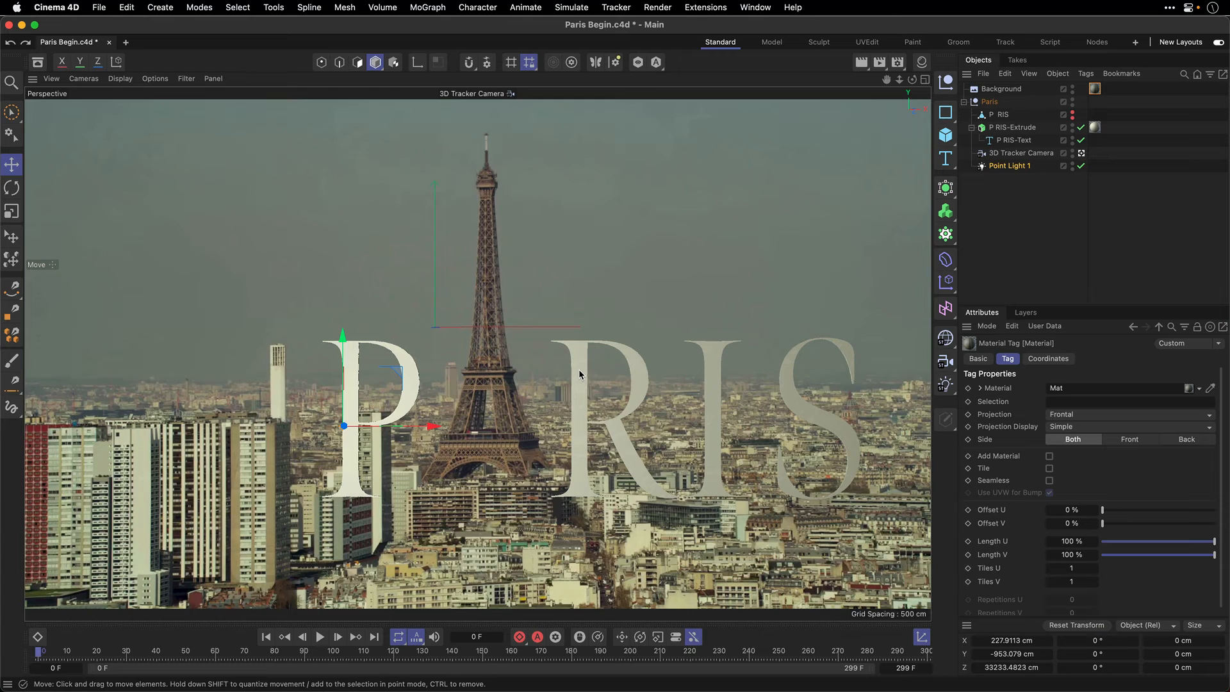
pyautogui.click(1007, 128)
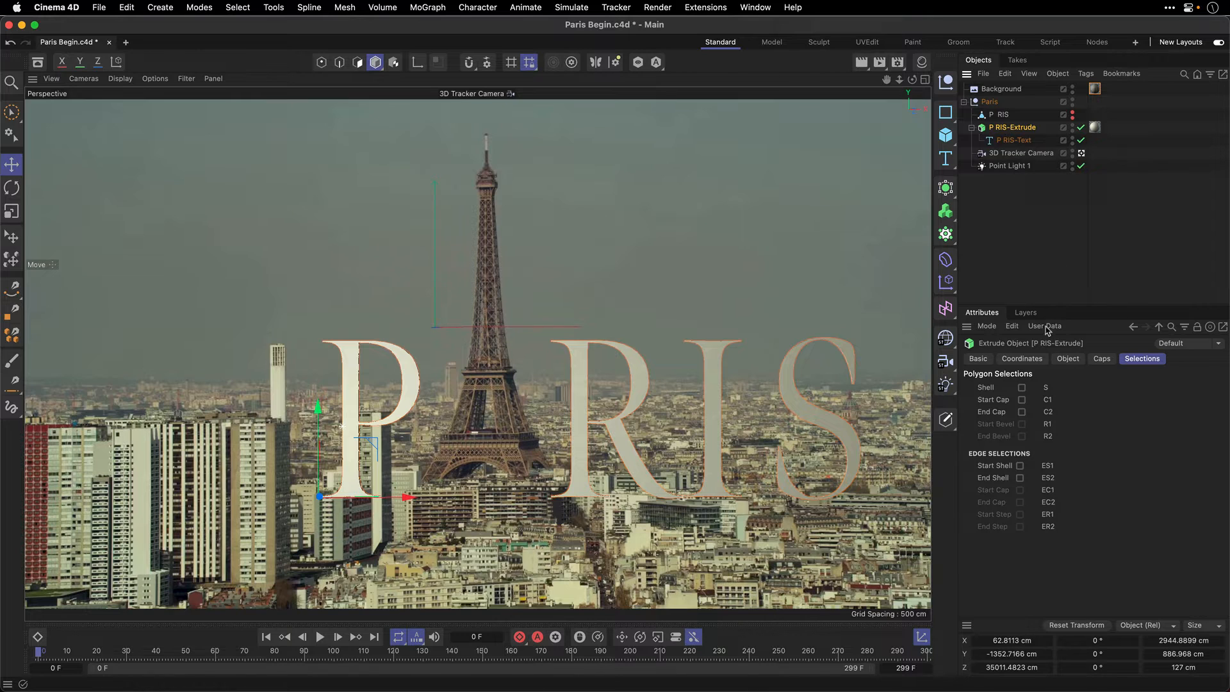
pyautogui.click(1068, 359)
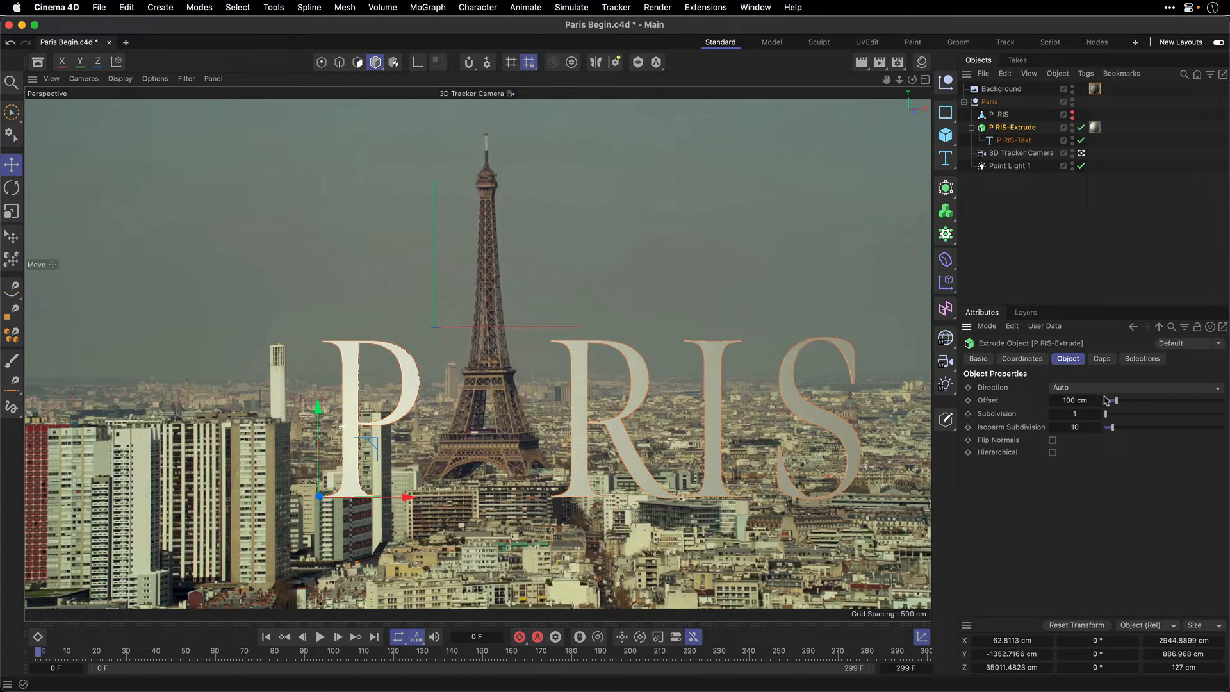
pyautogui.moveTo(1117, 401); pyautogui.dragTo(1223, 401)
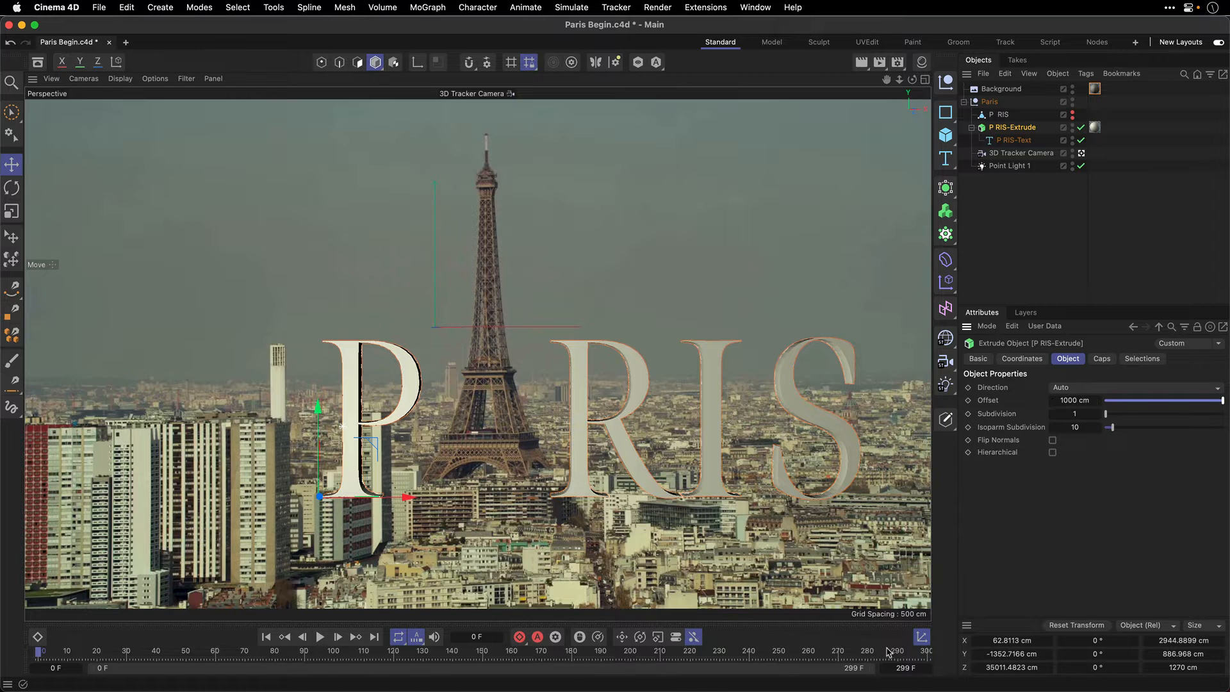
pyautogui.moveTo(894, 651); pyautogui.dragTo(959, 652)
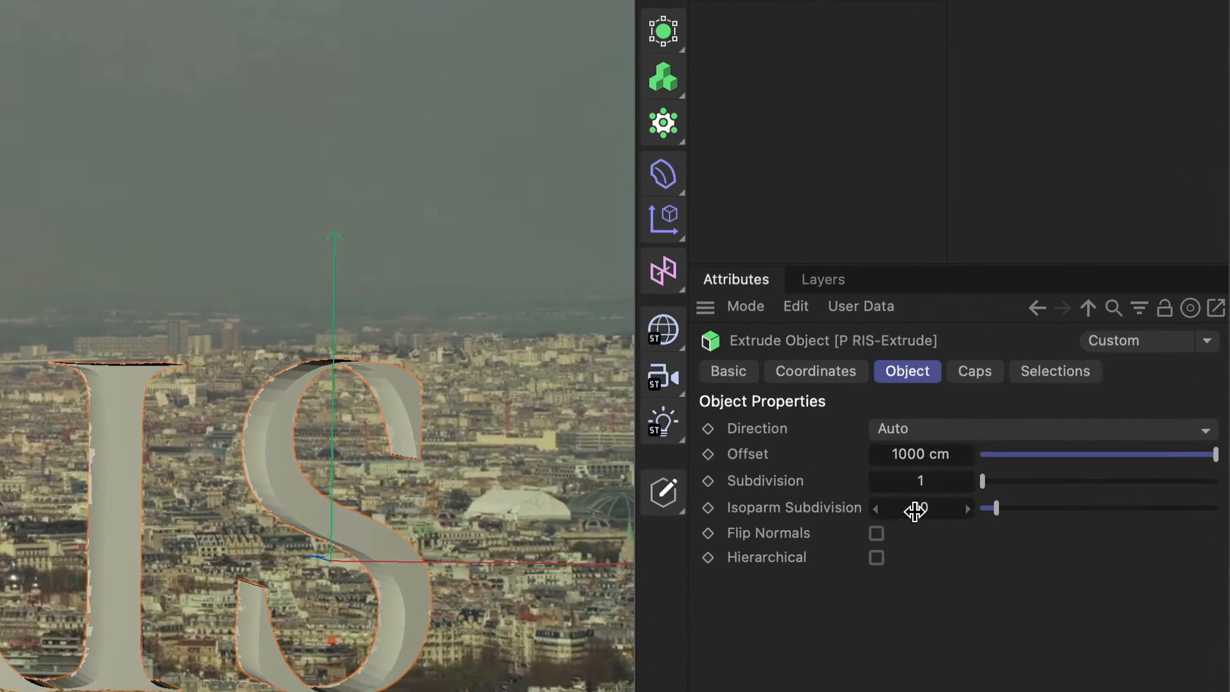
pyautogui.click(1074, 427)
pyautogui.write('20')
pyautogui.press('Return')
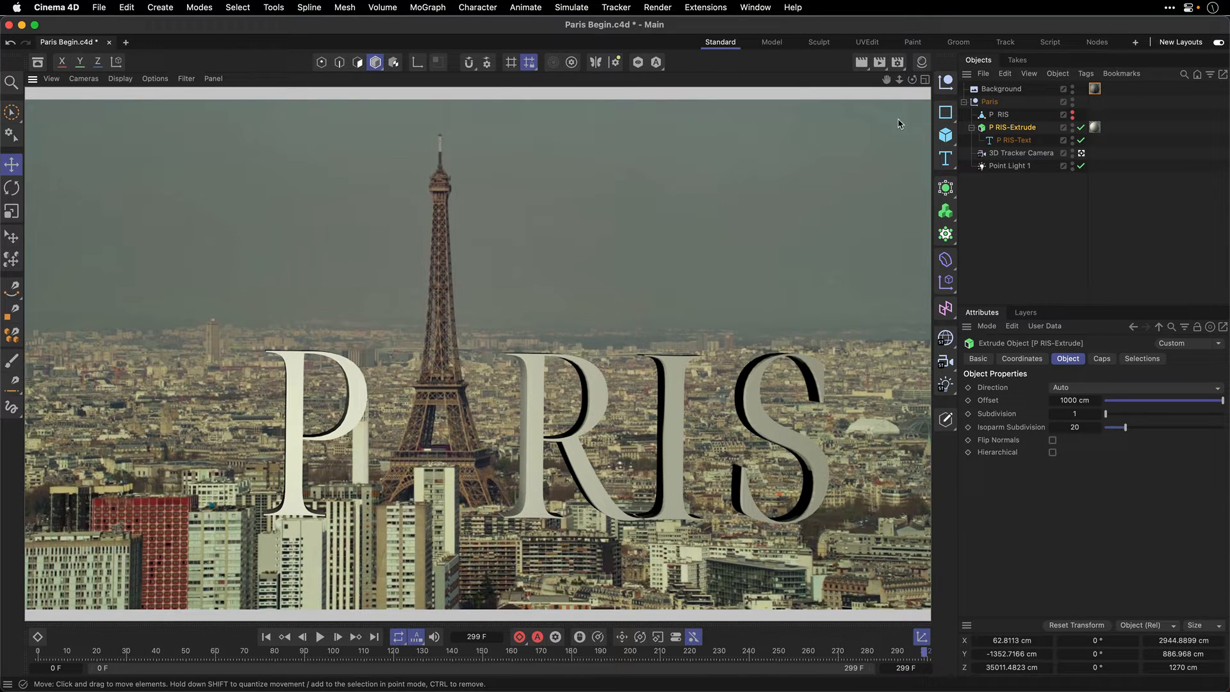
# Check the render output's size, frame rate and frame range, and the project's FPS and time settings.
pyautogui.click(897, 62)
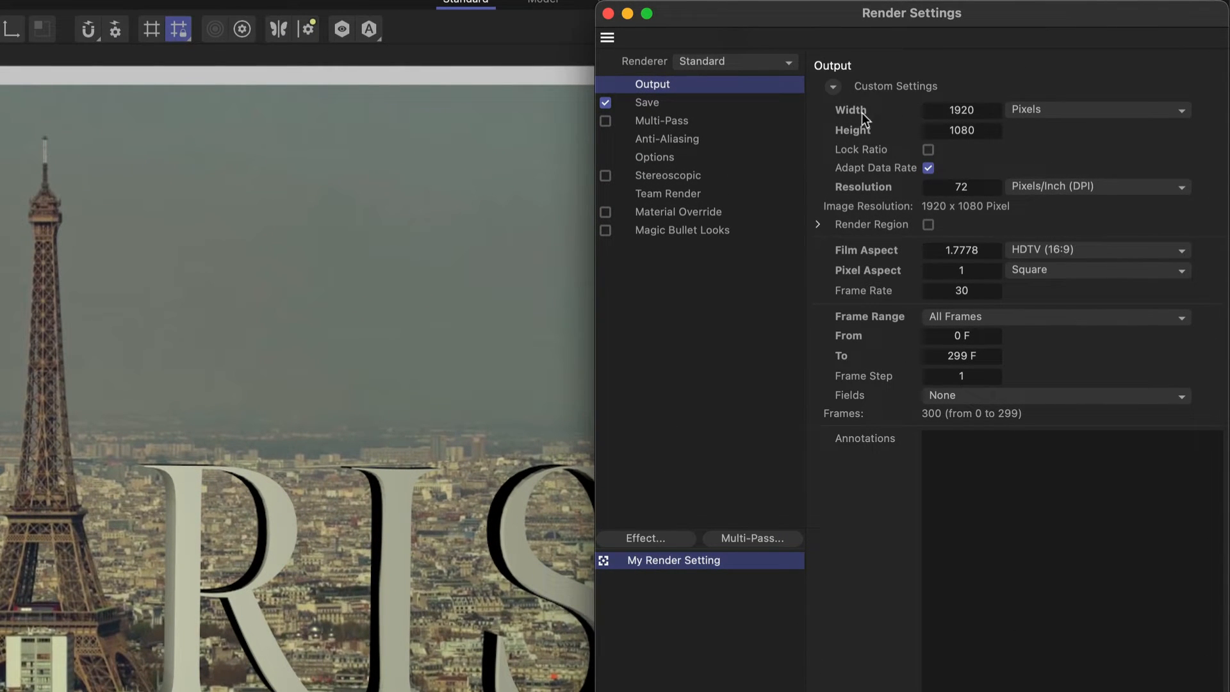
pyautogui.click(608, 14)
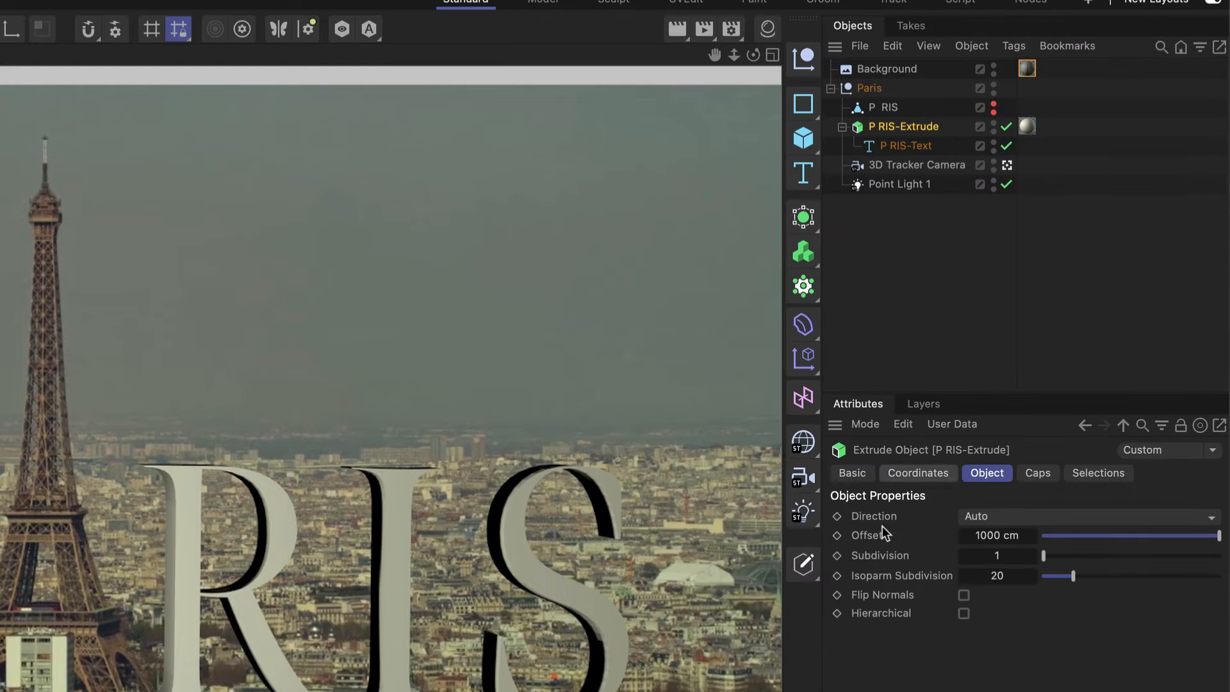
pyautogui.hotkey('ctrl', 'd')
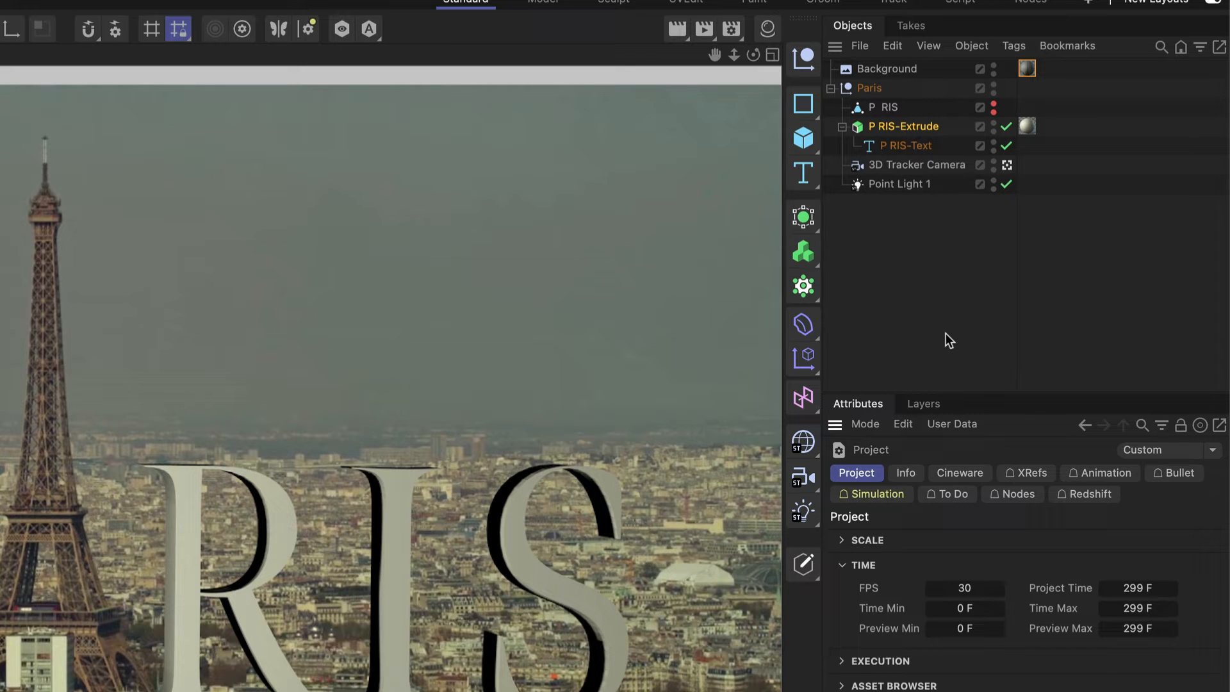
# Give P RIS-Extrude's caps a round 10 cm bevel with Bevel Outside enabled, and render the view.
pyautogui.click(897, 126)
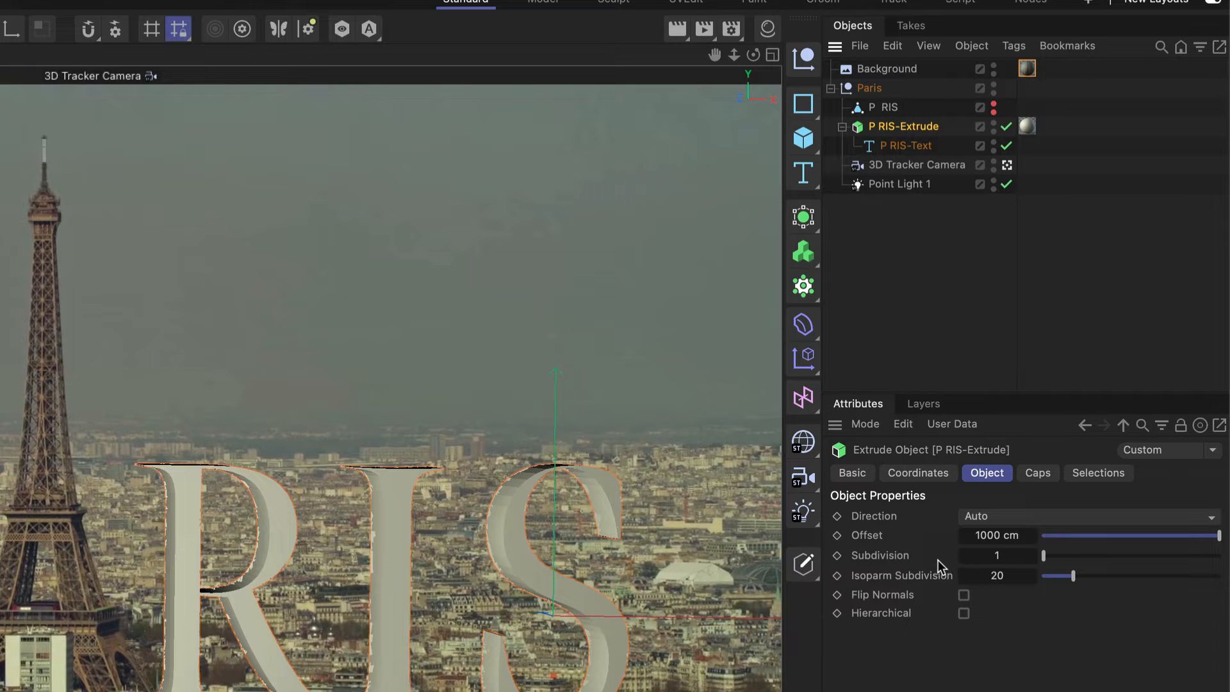
pyautogui.click(1037, 478)
pyautogui.moveTo(975, 623); pyautogui.dragTo(980, 626)
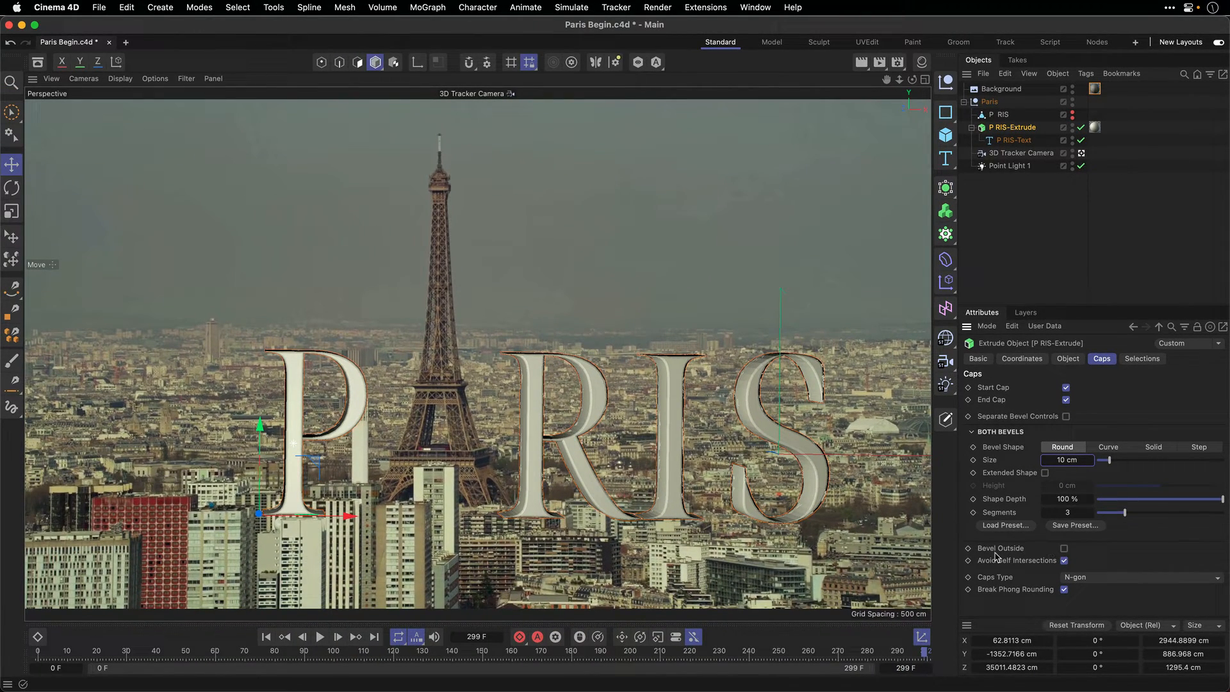
pyautogui.click(1065, 549)
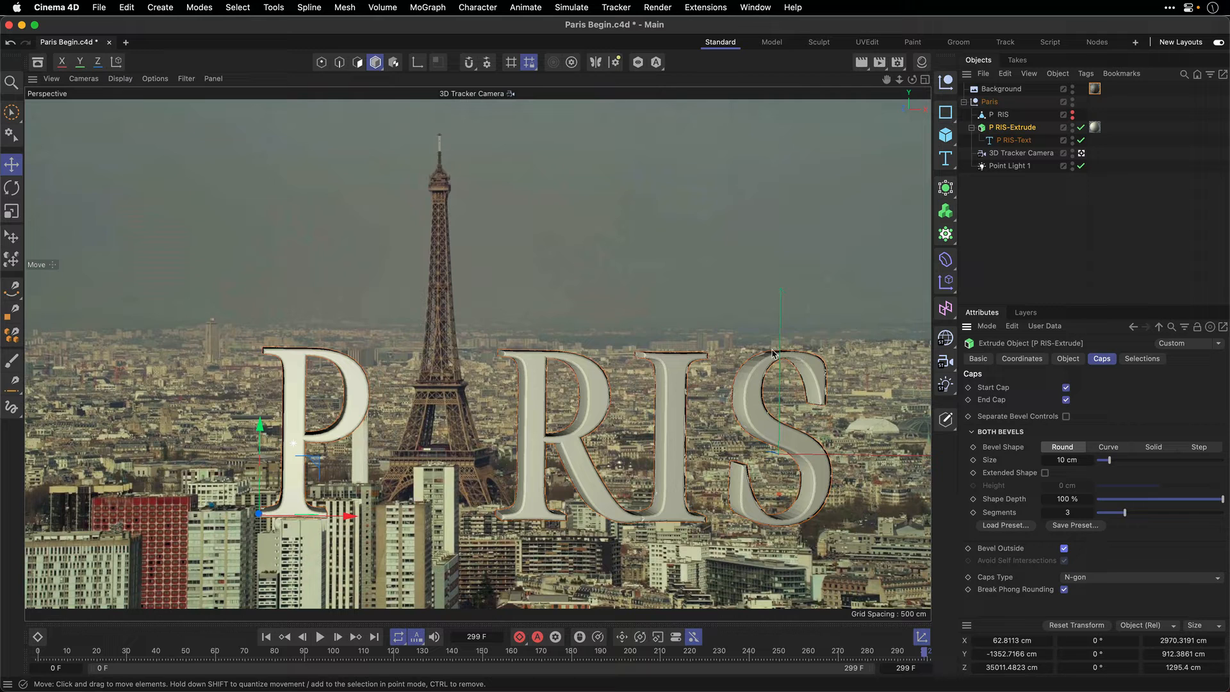
pyautogui.press('super+r')
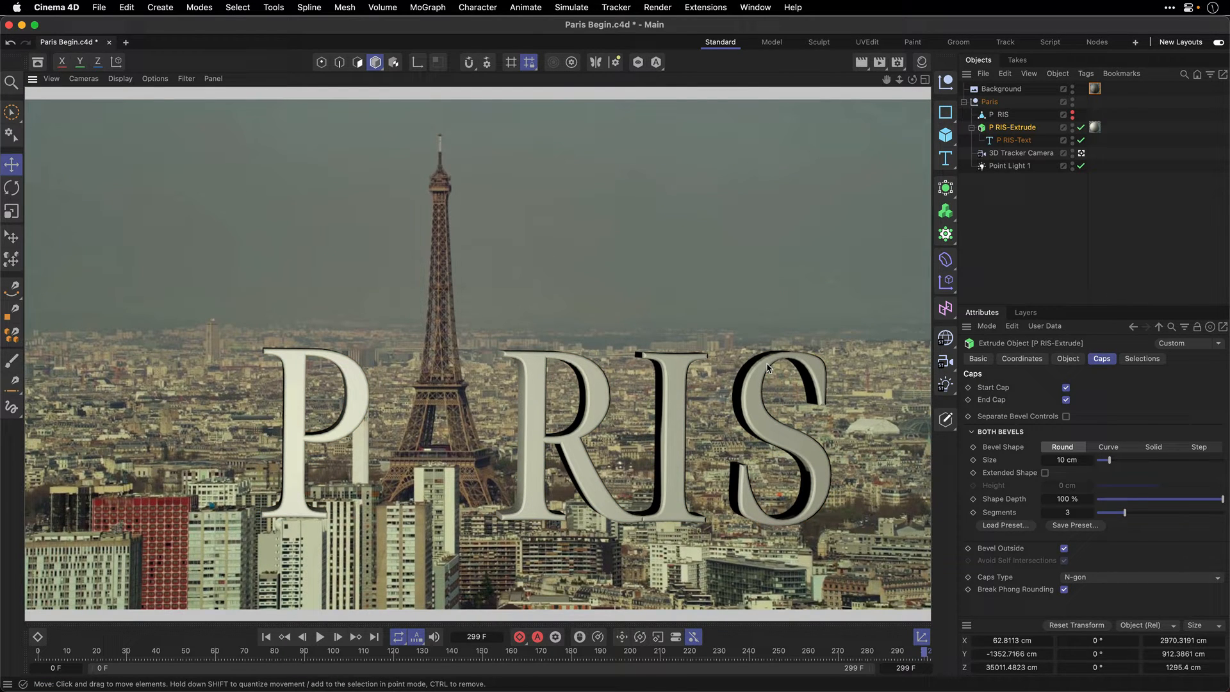
# Enable the Shell polygon selection on P RIS-Extrude.
pyautogui.click(1142, 360)
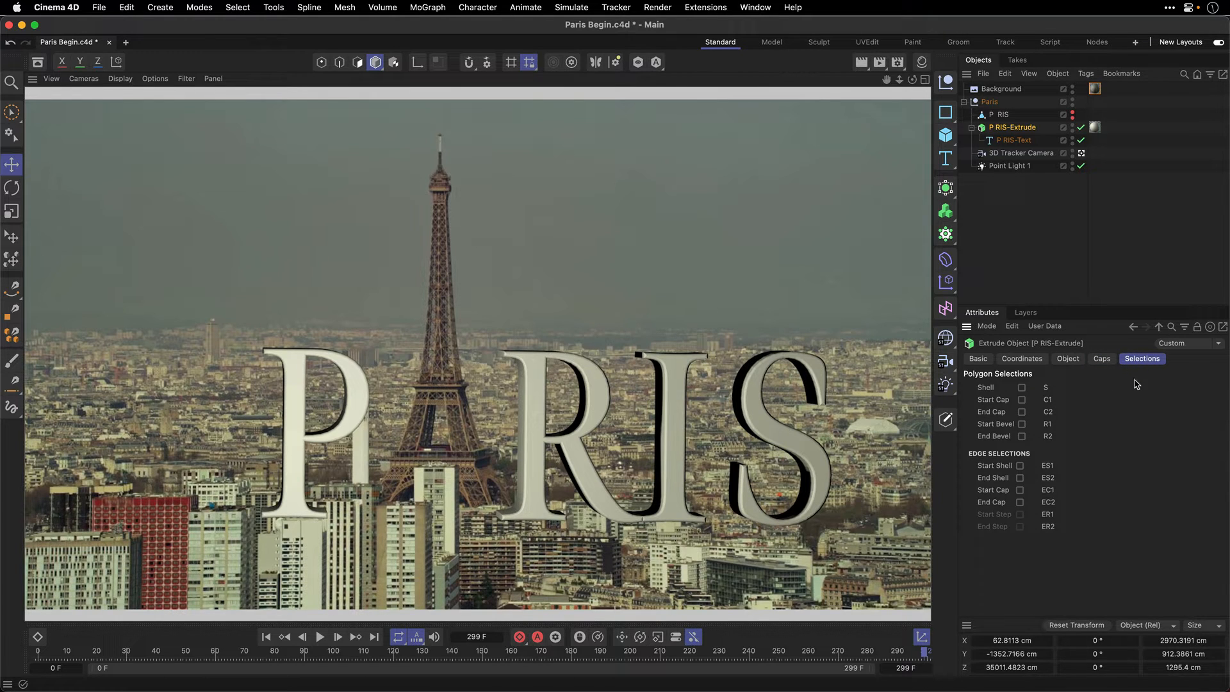
pyautogui.click(1022, 388)
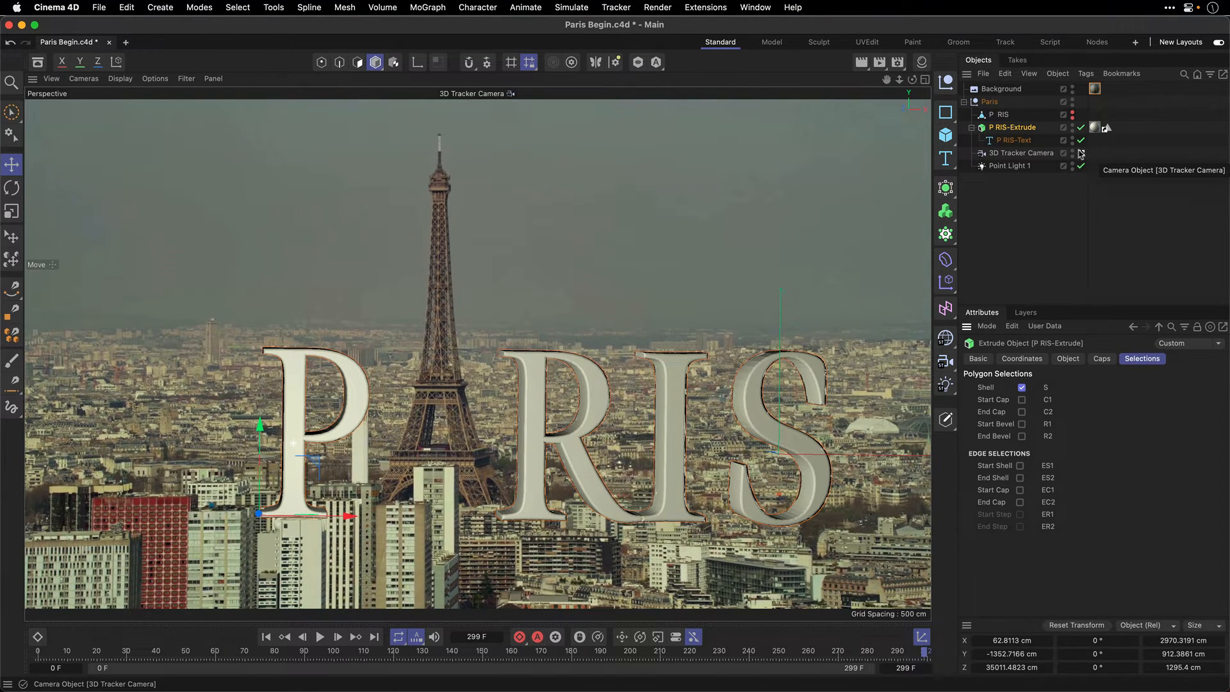
# Delete all unused materials from the scene and make two copies of the P RIS-Extrude material.
pyautogui.click(923, 64)
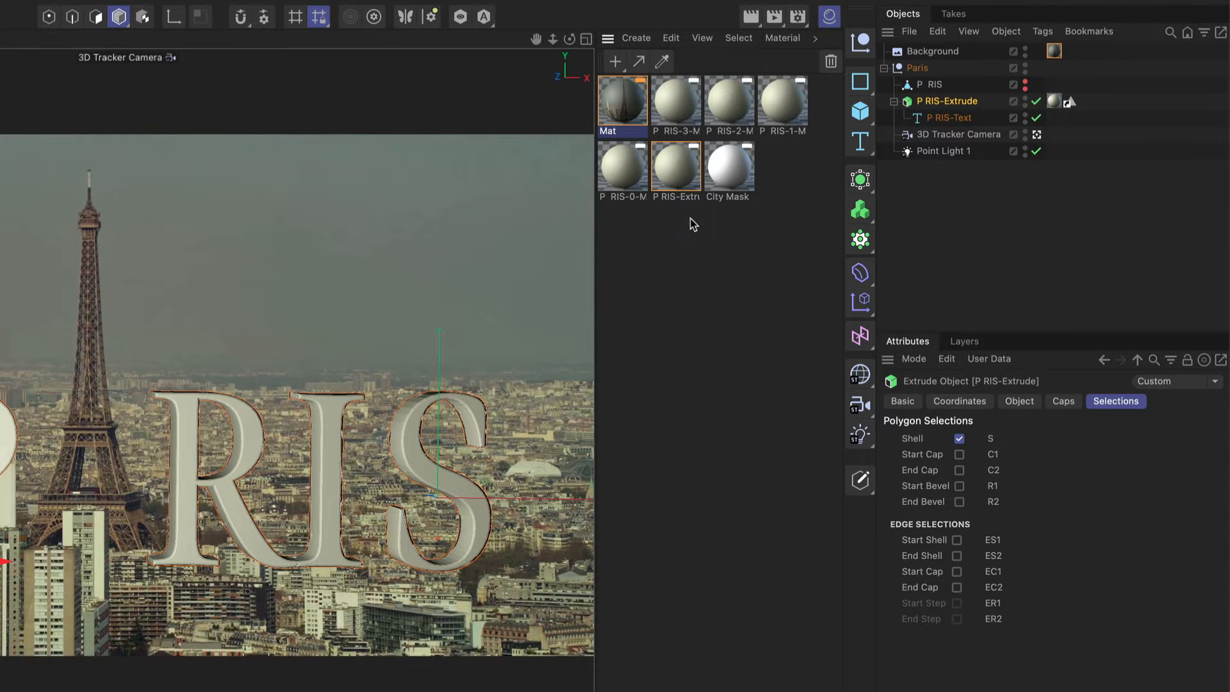
pyautogui.click(673, 39)
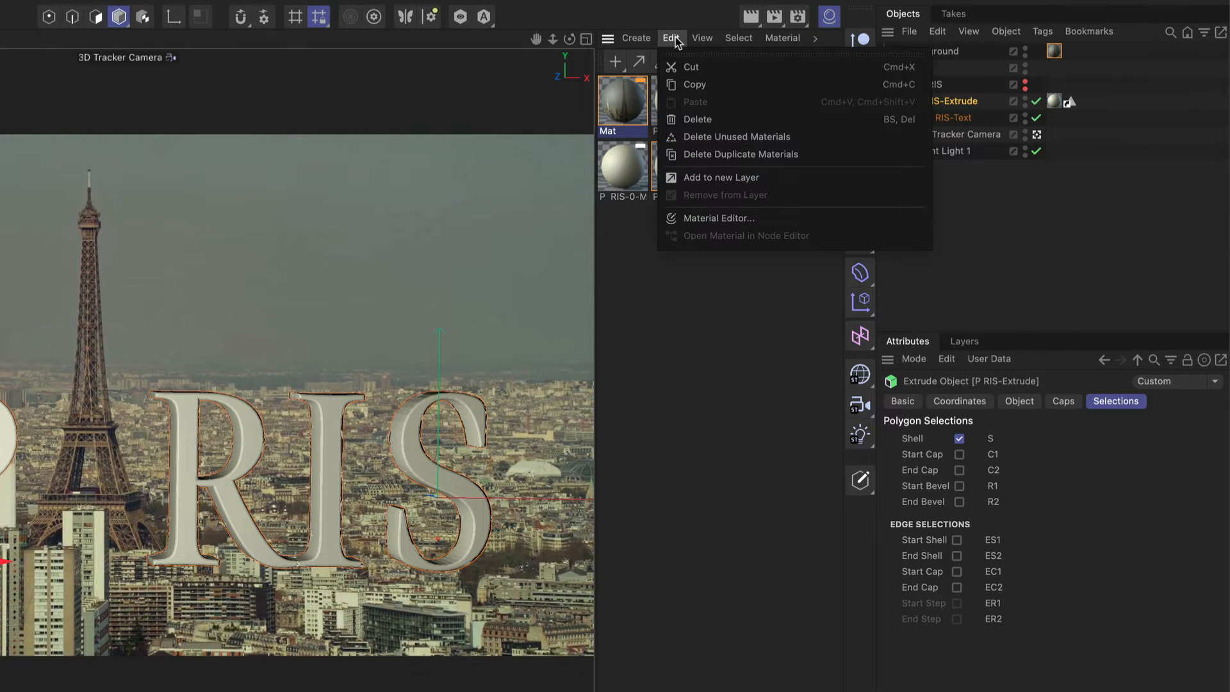
pyautogui.click(690, 137)
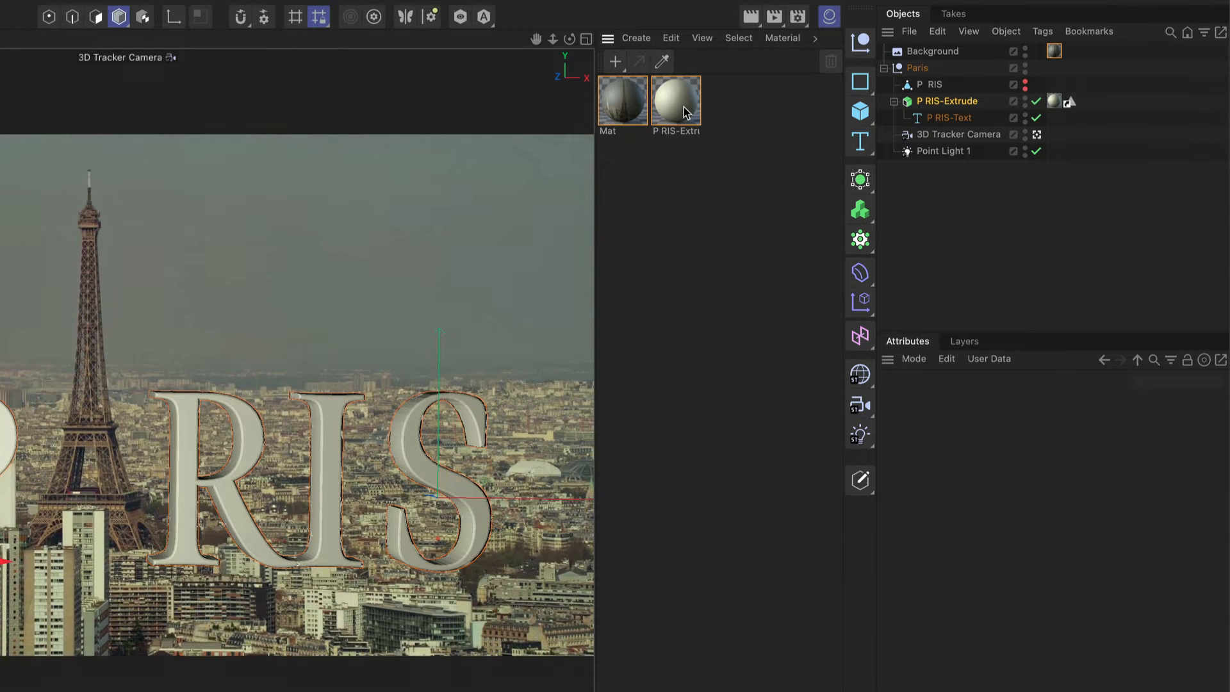
pyautogui.keyDown('ctrl'); pyautogui.moveTo(684, 109); pyautogui.dragTo(758, 110); pyautogui.keyUp('ctrl')
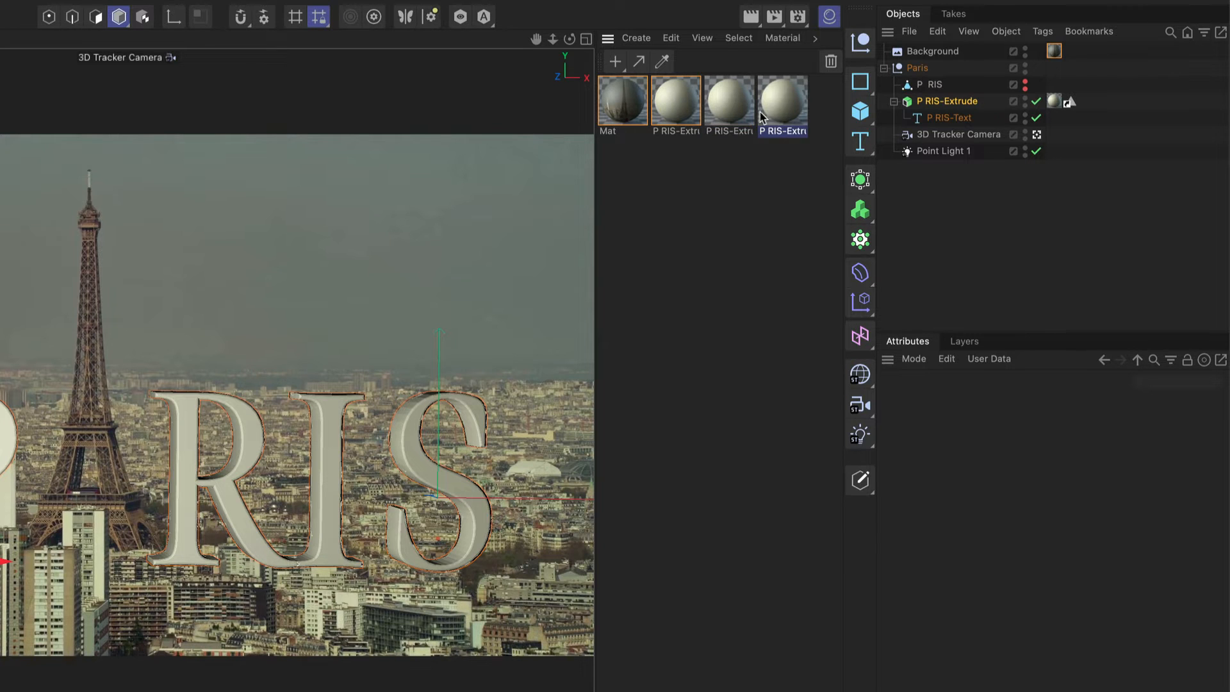
# Set the color value (V) of the first copied P RIS-Extrude material to 50%.
pyautogui.click(719, 117)
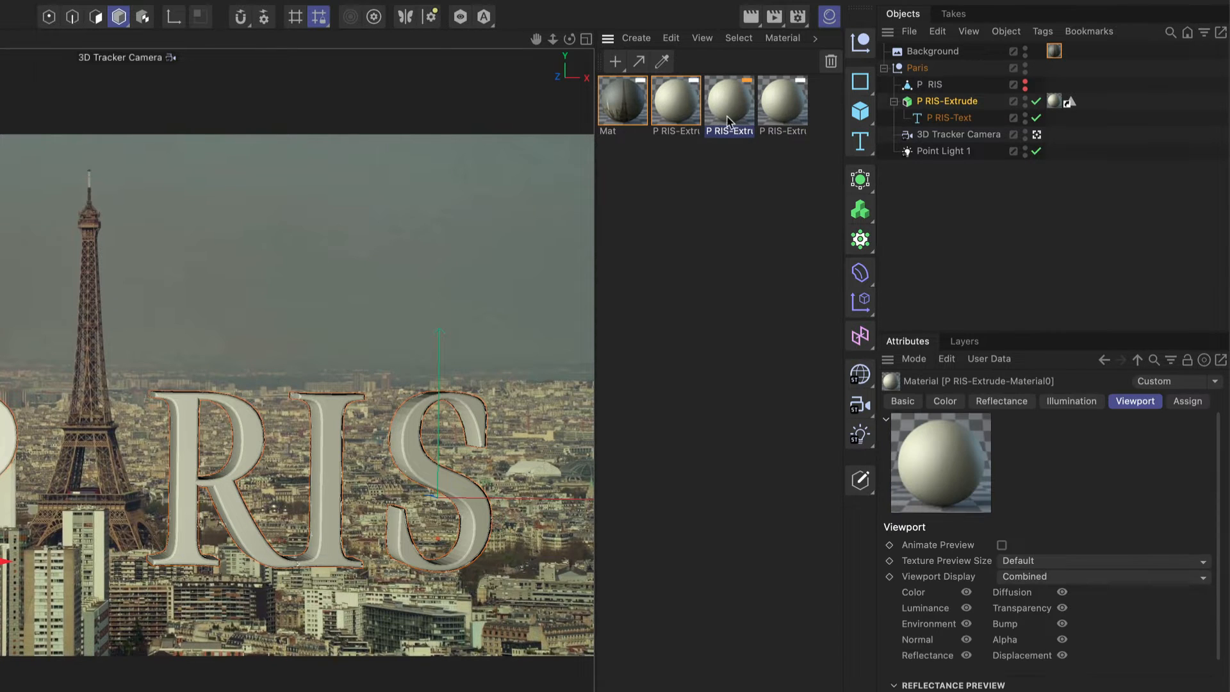
pyautogui.doubleClick(721, 106)
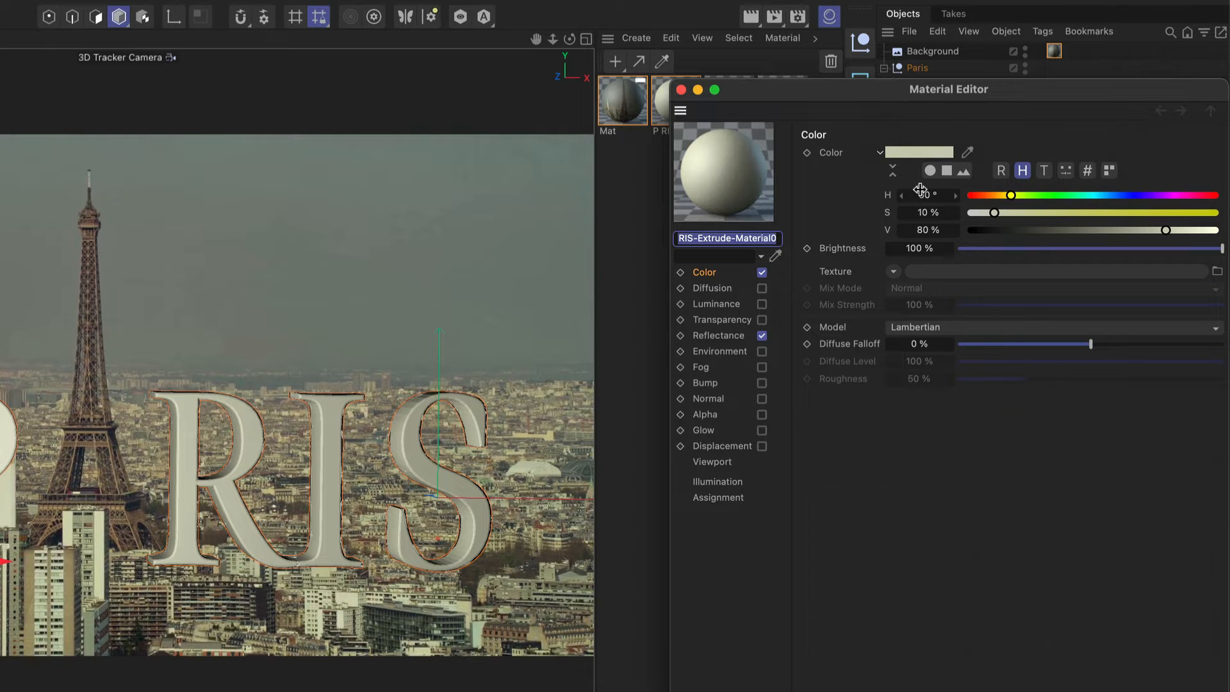
pyautogui.click(927, 229)
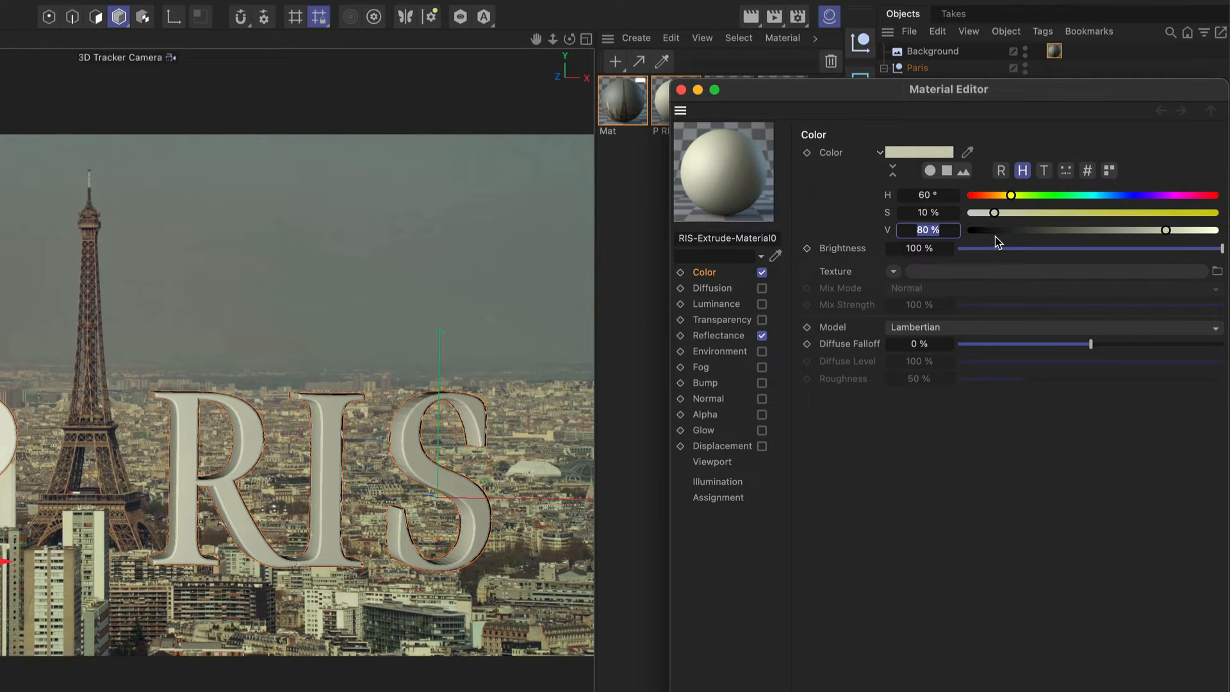
pyautogui.write('50')
pyautogui.press('Return')
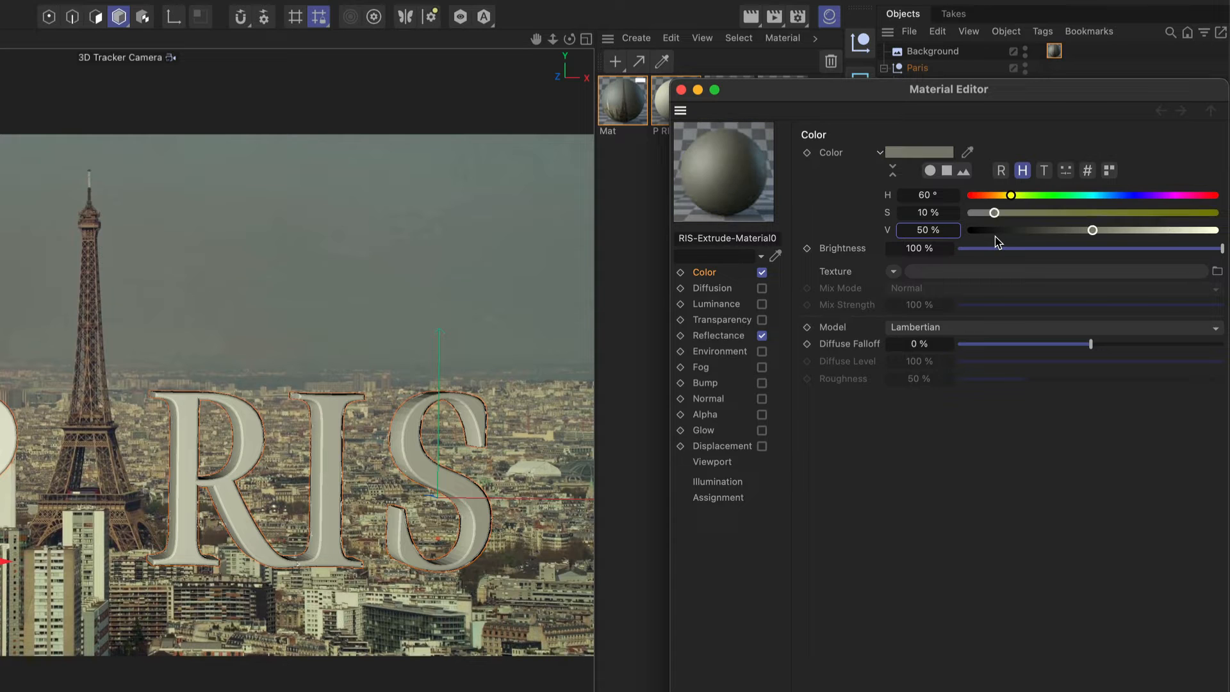
pyautogui.click(682, 90)
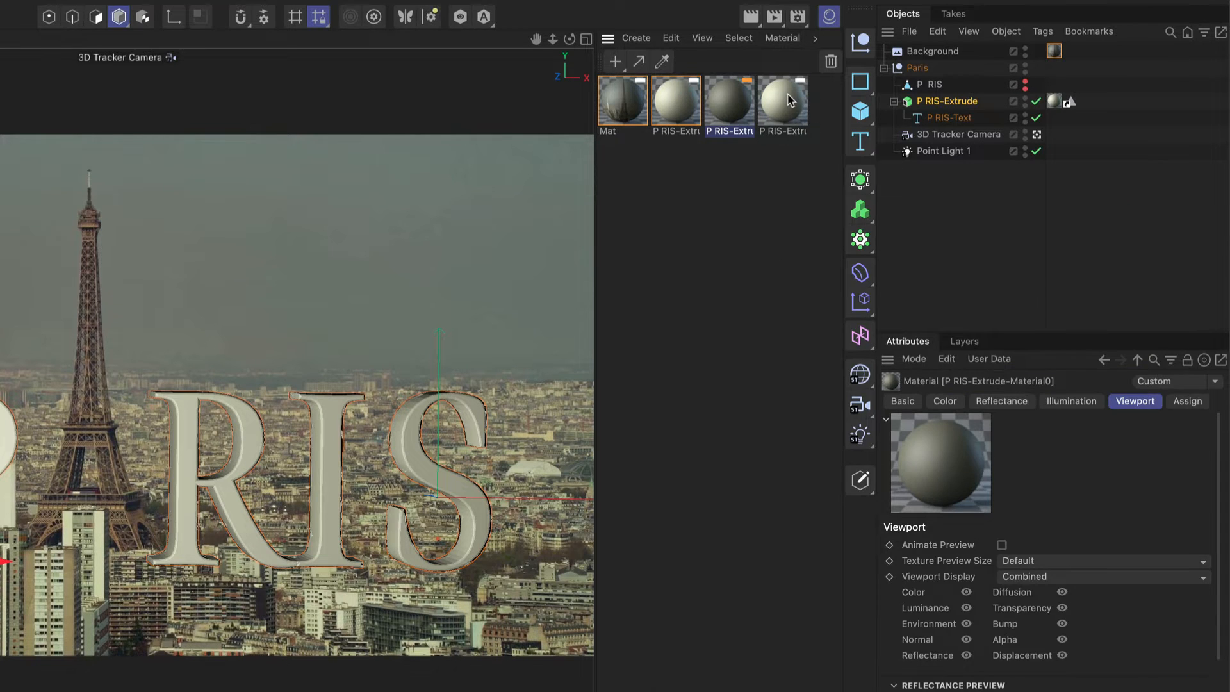
# Darken the second copied P RIS-Extrude material by setting its color value (V) to 20%.
pyautogui.doubleClick(784, 101)
pyautogui.doubleClick(926, 224)
pyautogui.write('20')
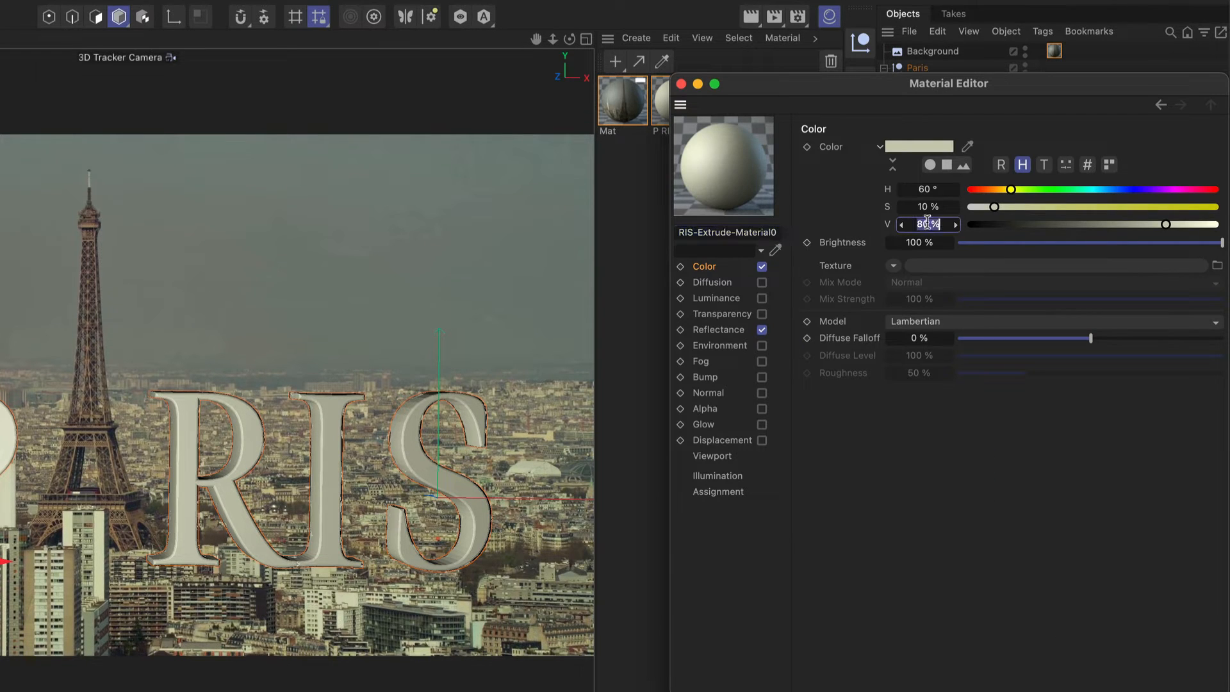
pyautogui.press('Return')
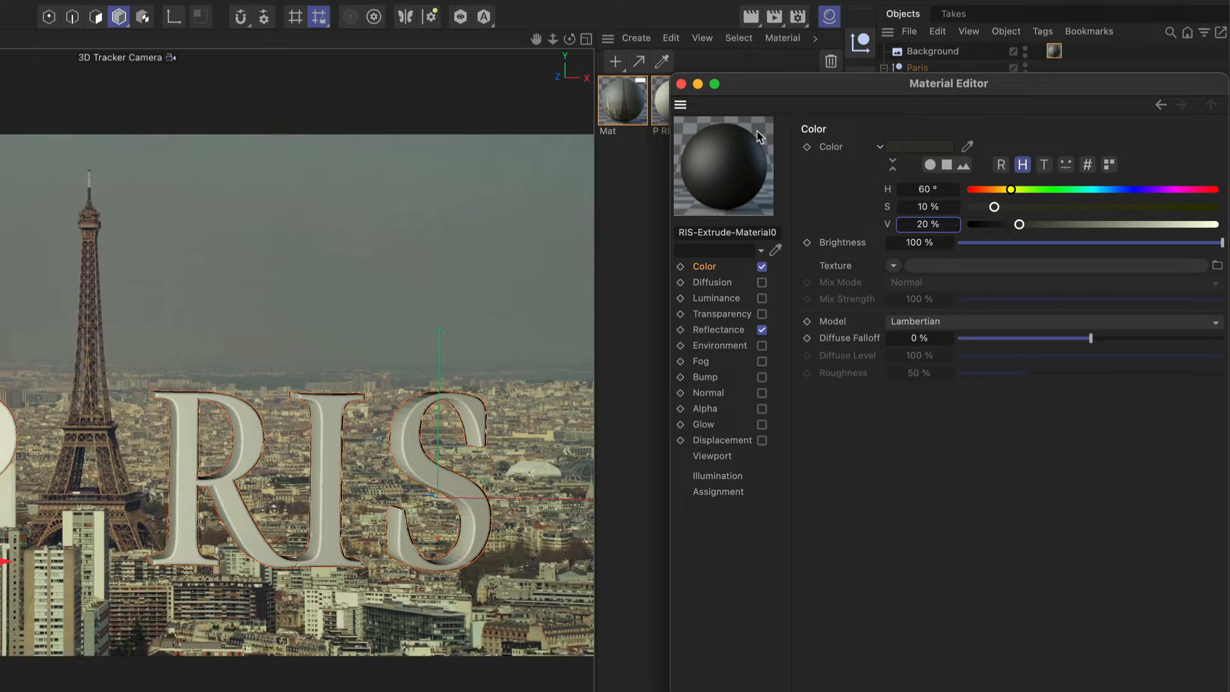
pyautogui.click(682, 85)
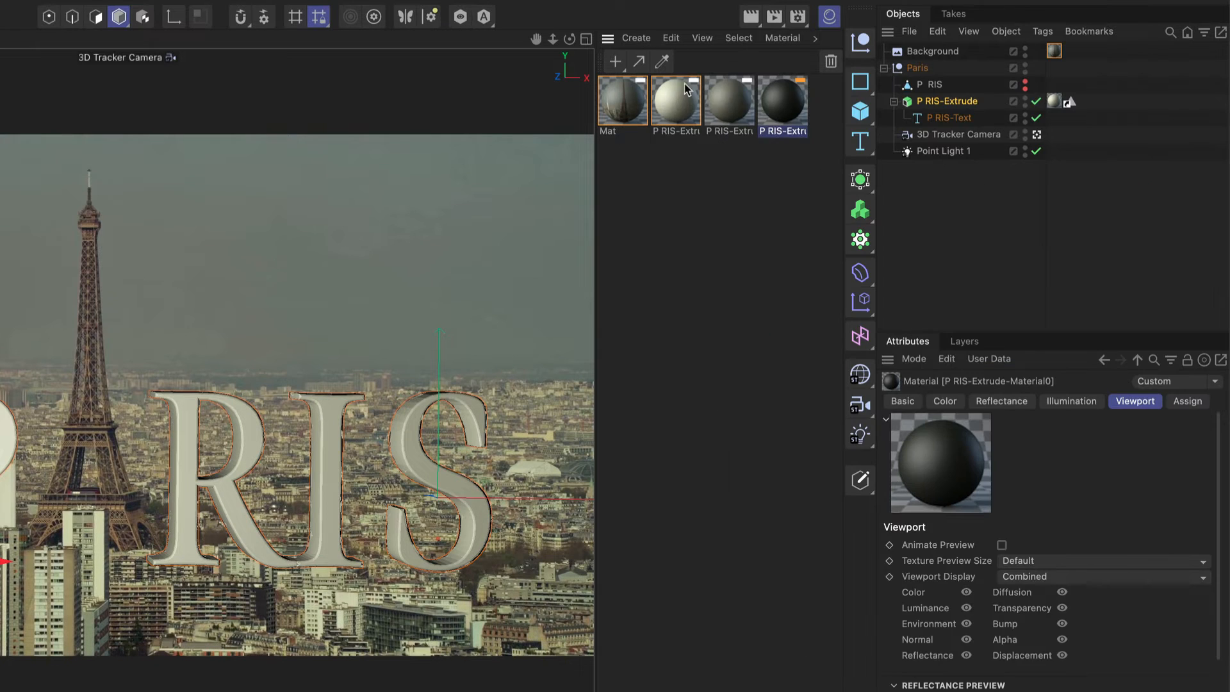
# Assign the mid-grey material to P RIS-Extrude and restrict it to the shell selection S.
pyautogui.click(739, 107)
pyautogui.moveTo(735, 105); pyautogui.dragTo(947, 105)
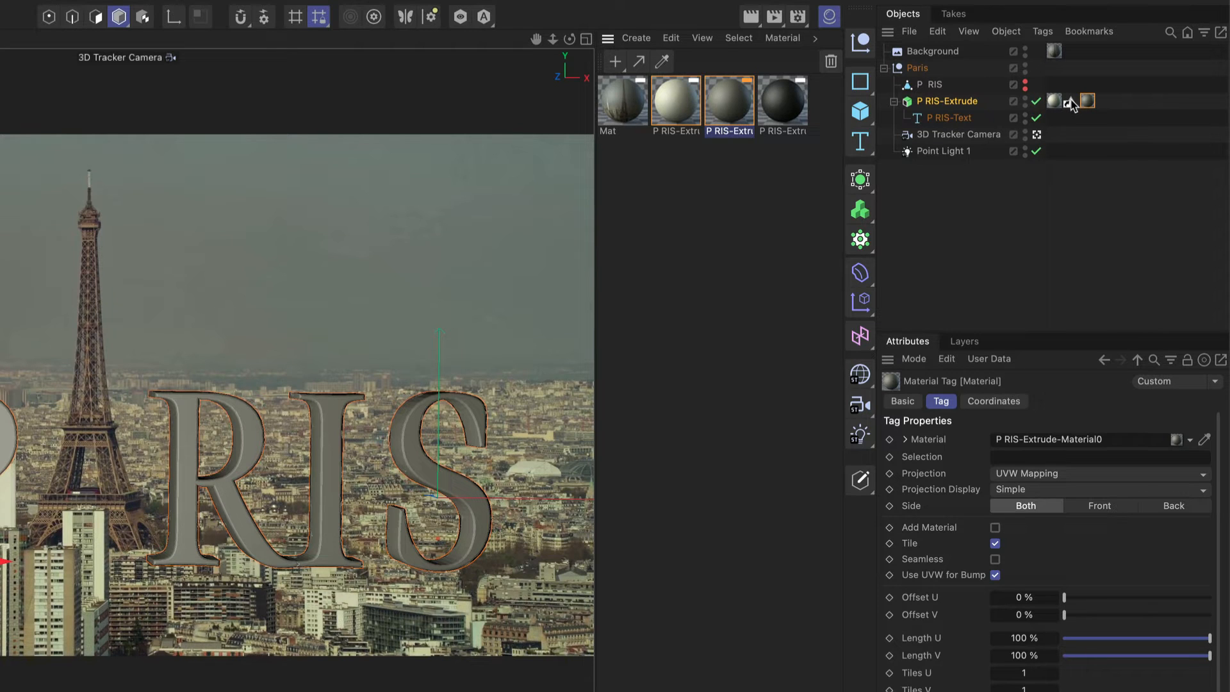
pyautogui.moveTo(1070, 101); pyautogui.dragTo(1051, 458)
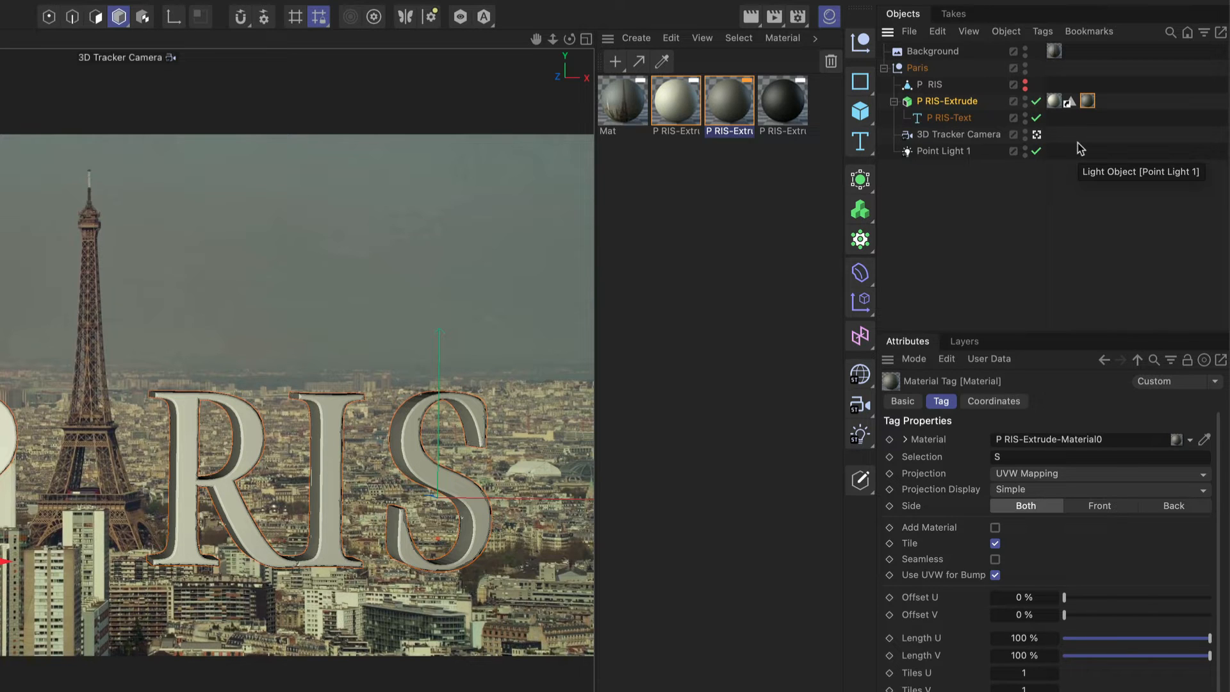
# Assign the dark material to P RIS-Extrude, restrict it to selection C1, and render the view.
pyautogui.moveTo(792, 106); pyautogui.dragTo(958, 104)
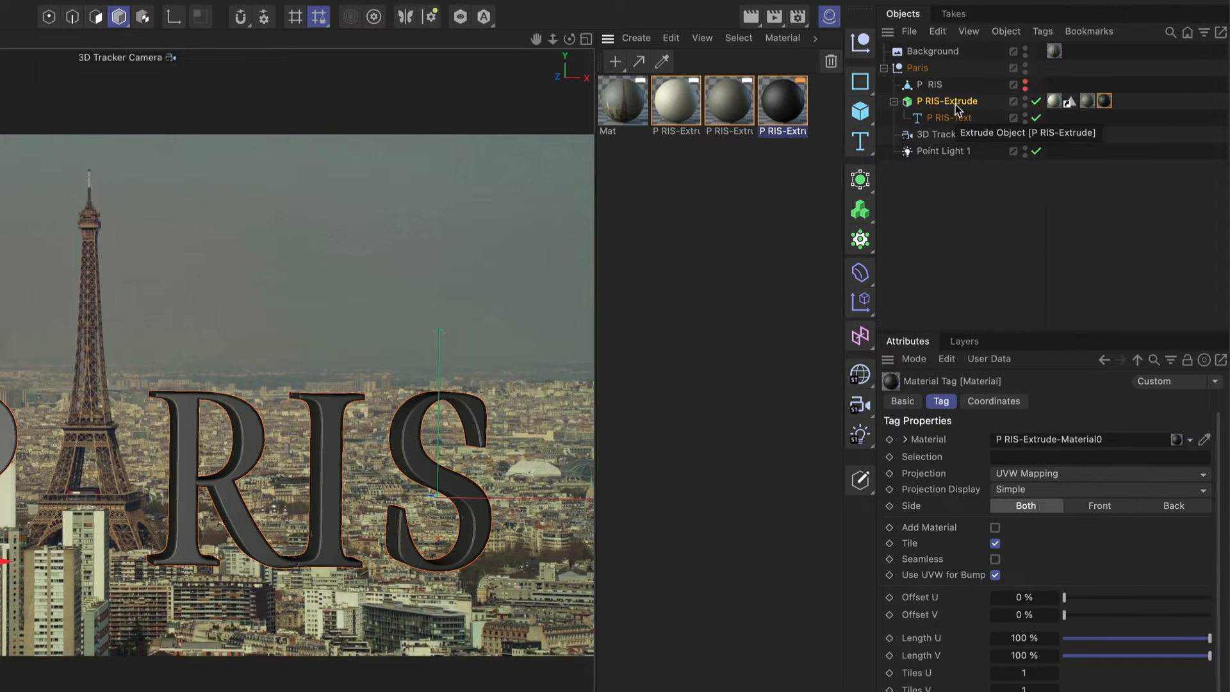
pyautogui.click(1004, 457)
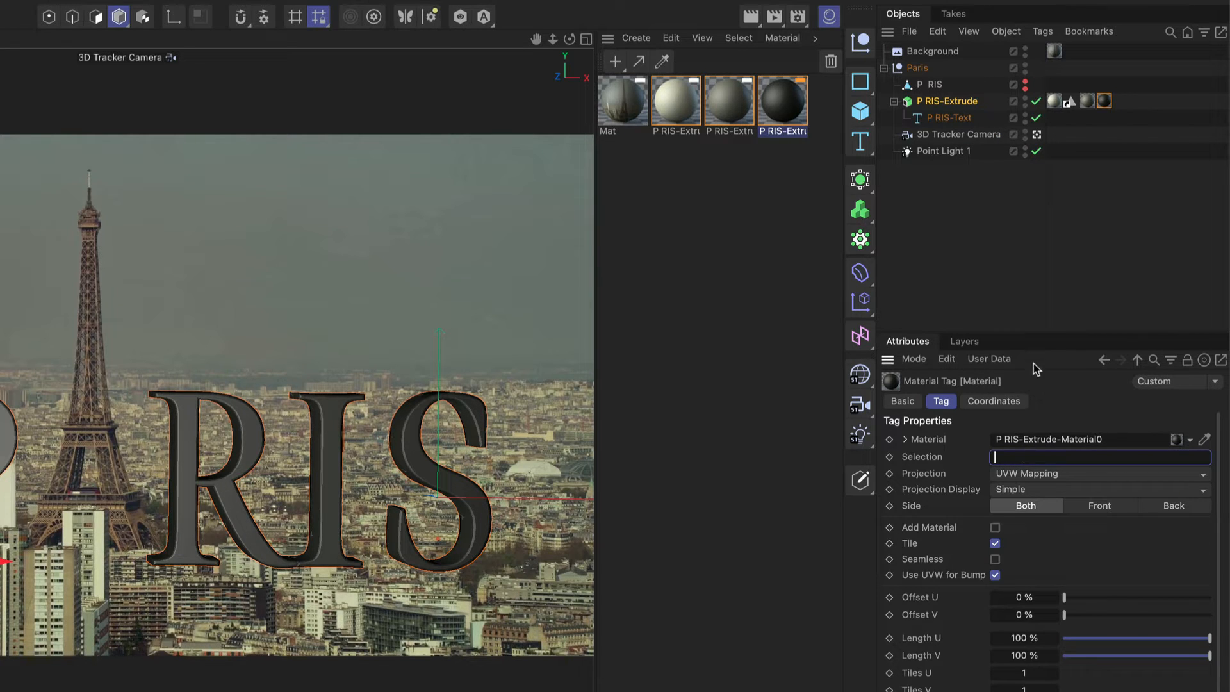
pyautogui.write('C')
pyautogui.press('Return')
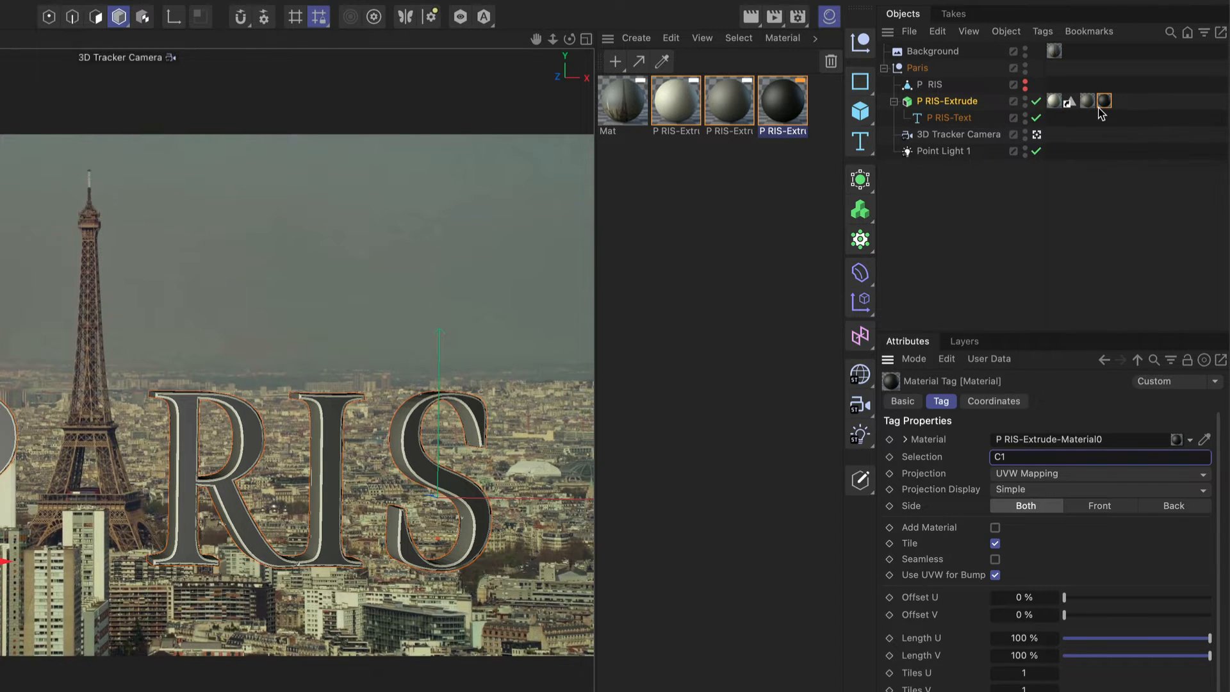
pyautogui.hotkey('ctrl', 'r')
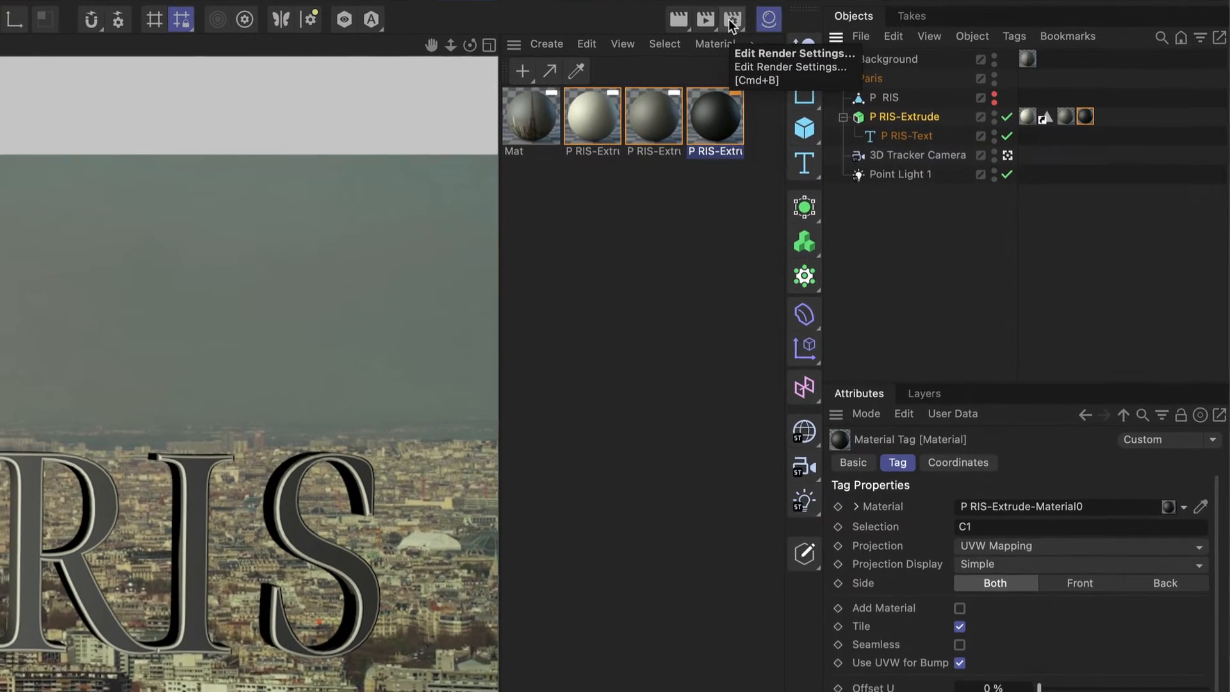
# Try the Cel Renderer effect with Outline and Edges enabled, and render the view.
pyautogui.click(733, 23)
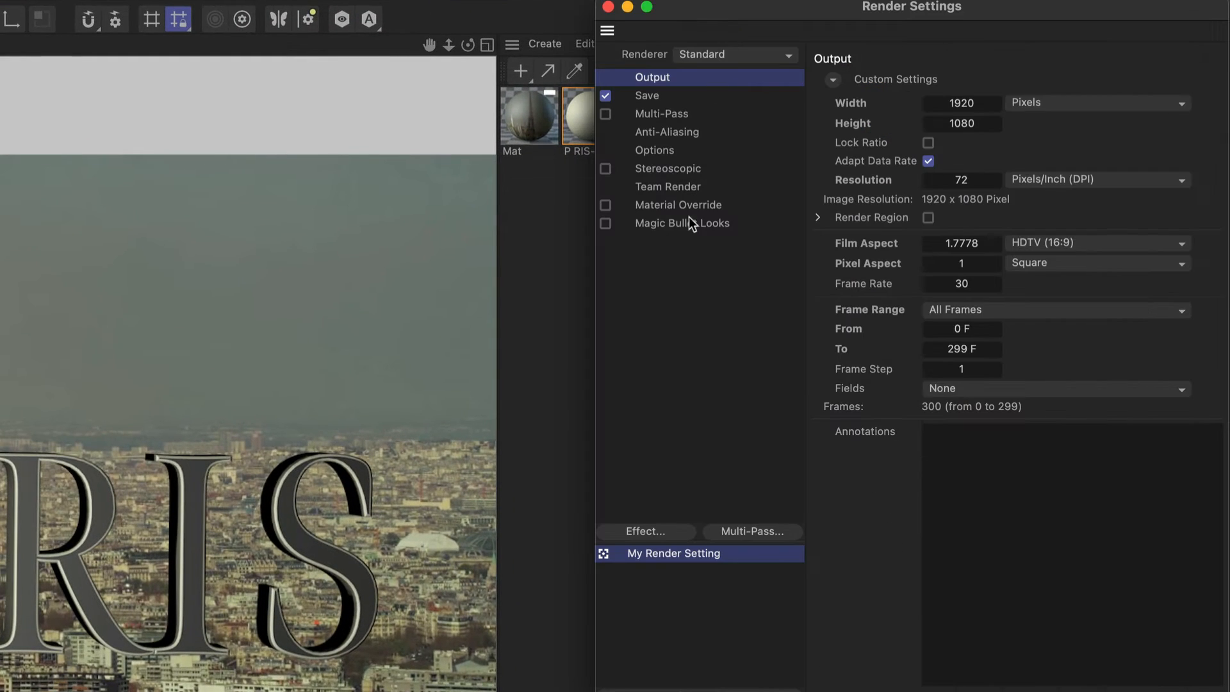
pyautogui.click(642, 532)
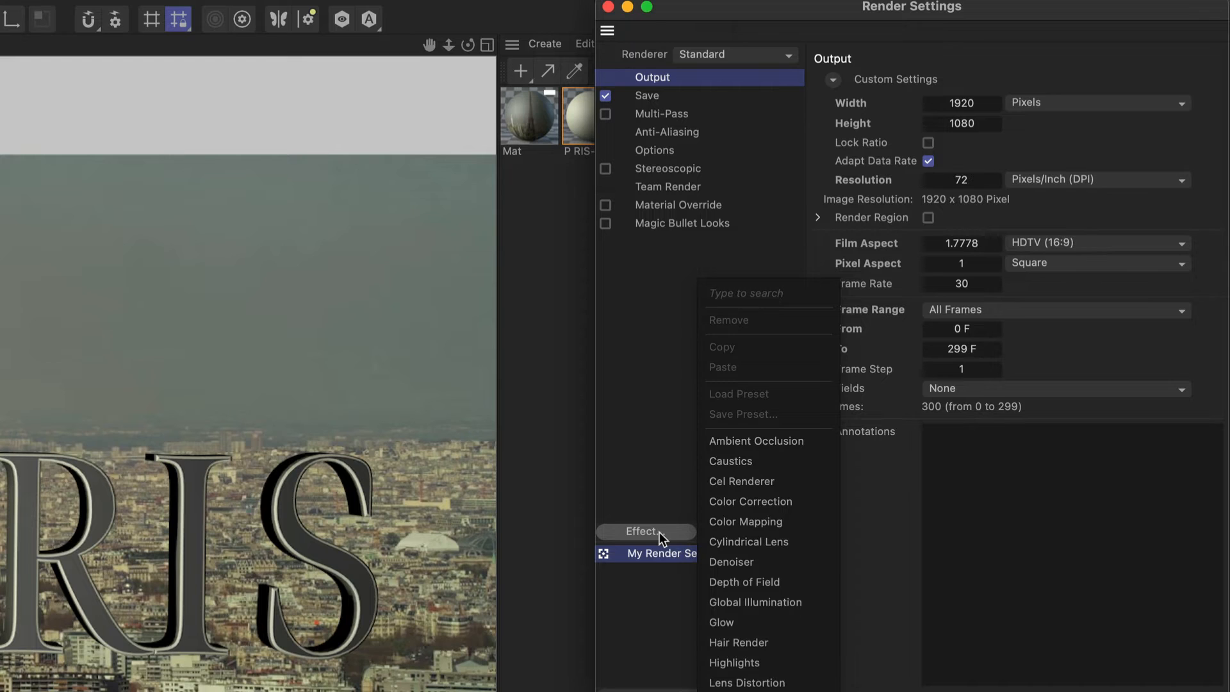
pyautogui.click(742, 481)
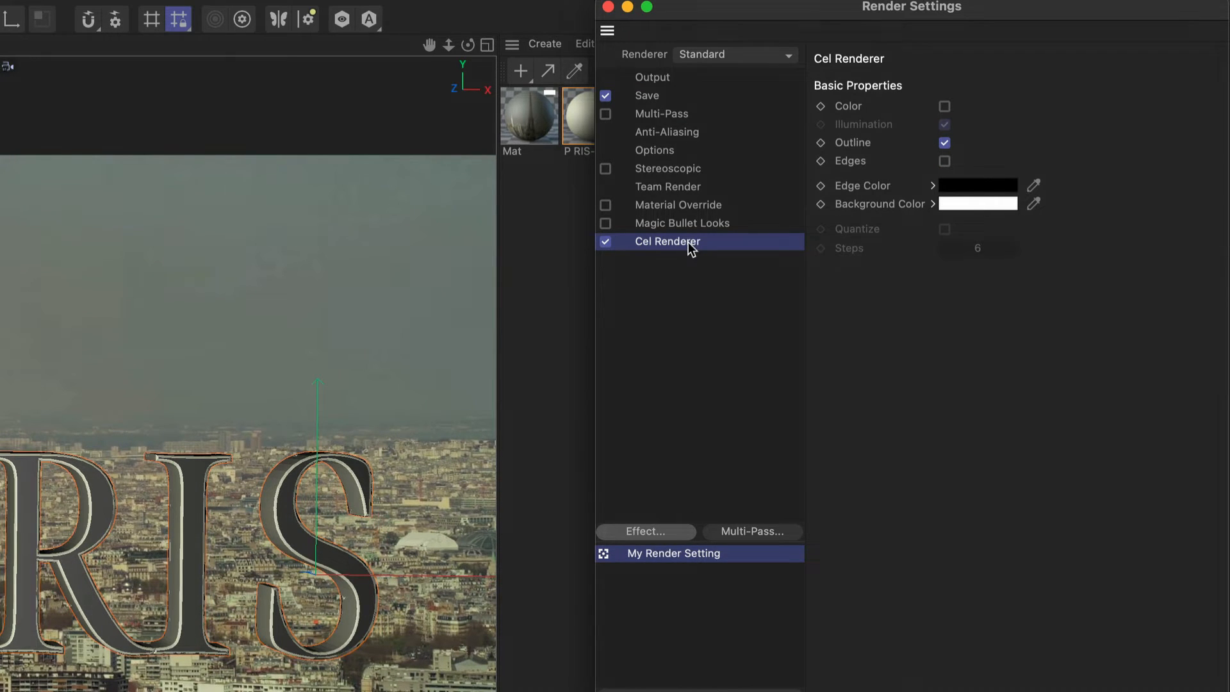
pyautogui.click(945, 161)
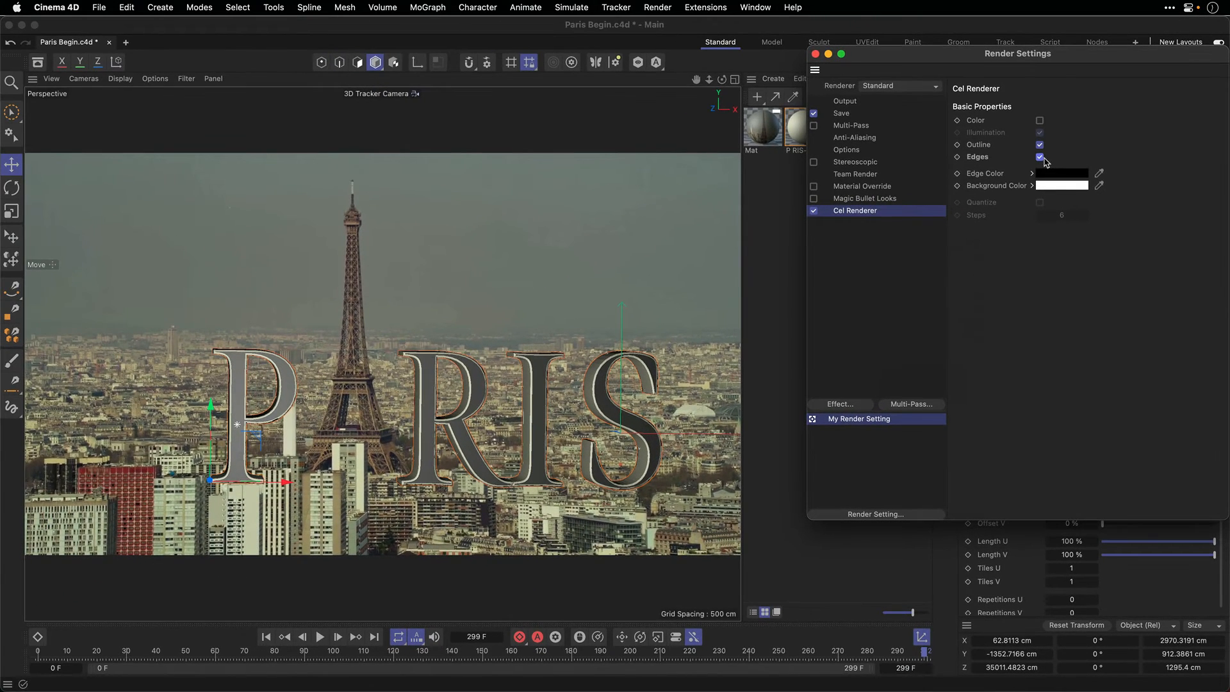
pyautogui.hotkey('ctrl', 'r')
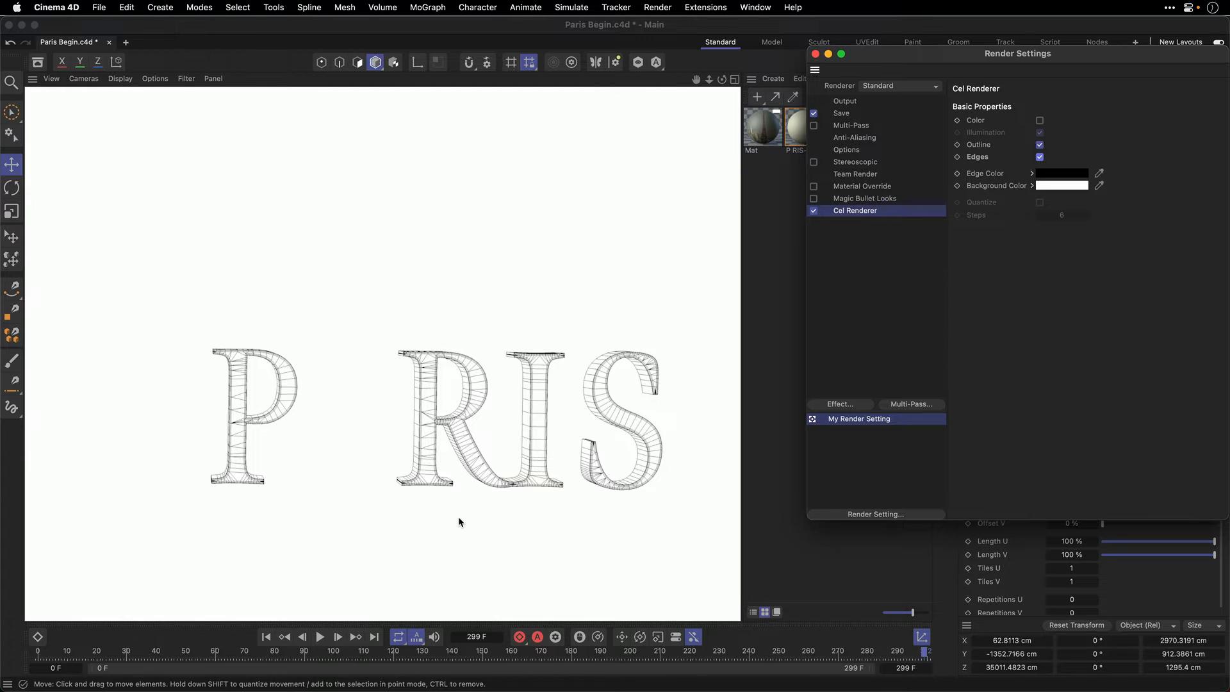
# Remove the Cel Renderer effect from the render settings.
pyautogui.click(891, 215)
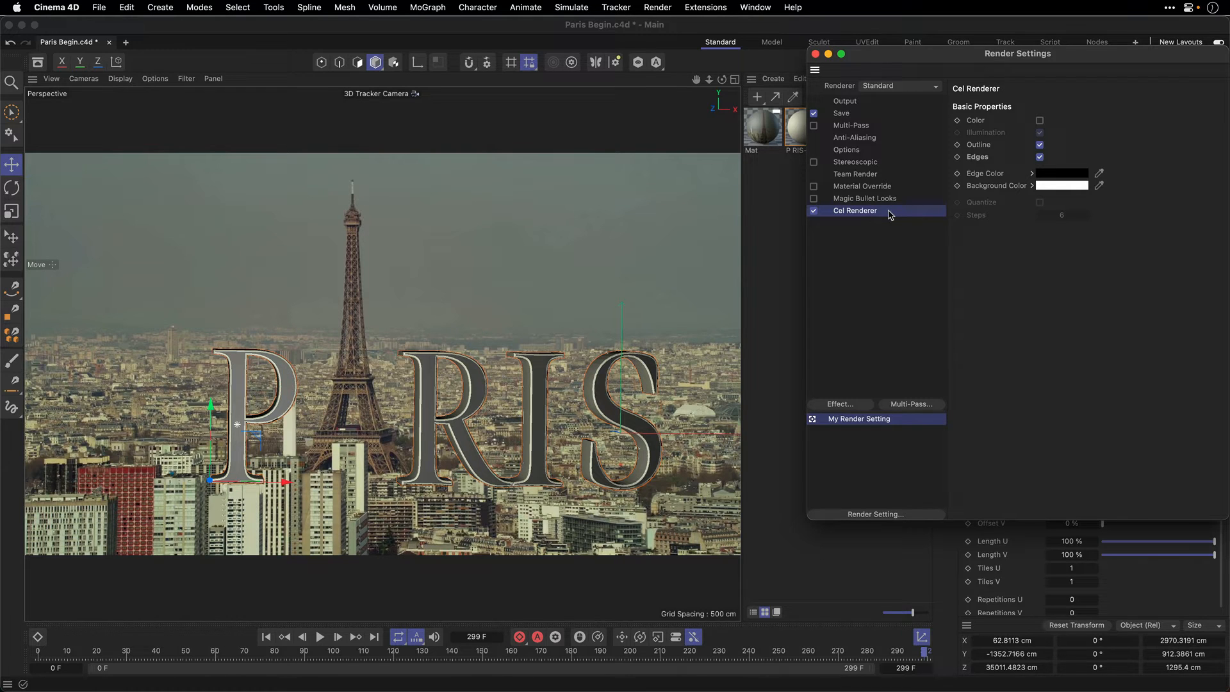
pyautogui.press('Delete')
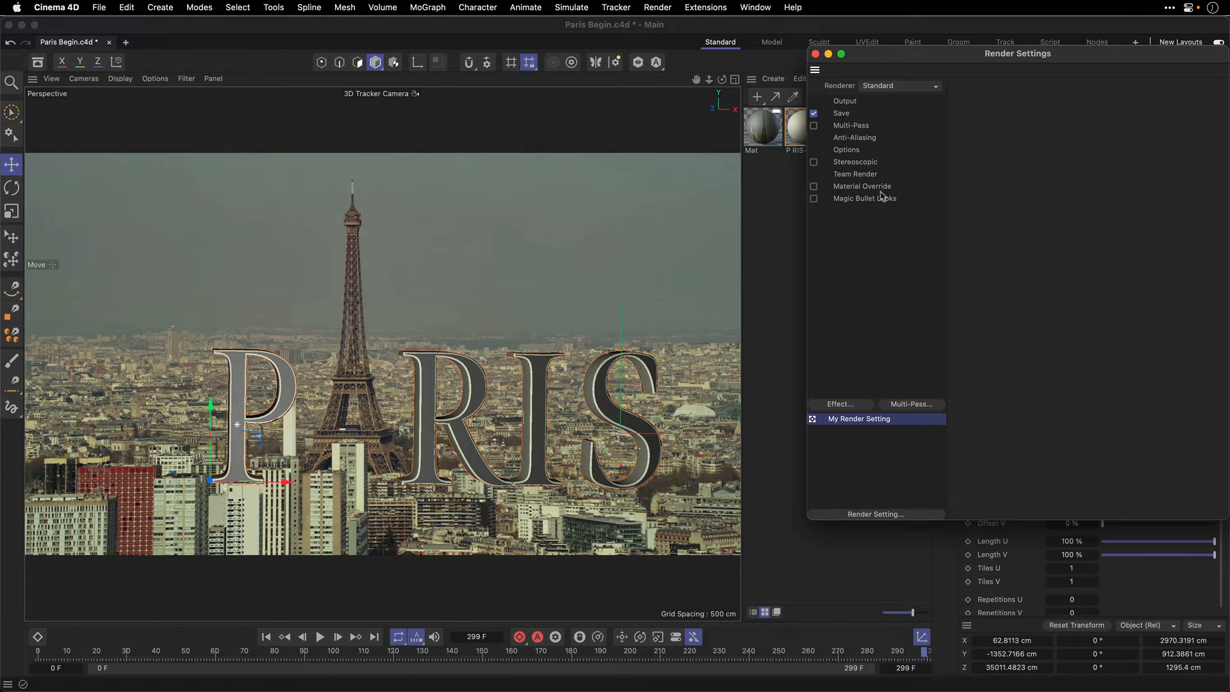
pyautogui.click(816, 54)
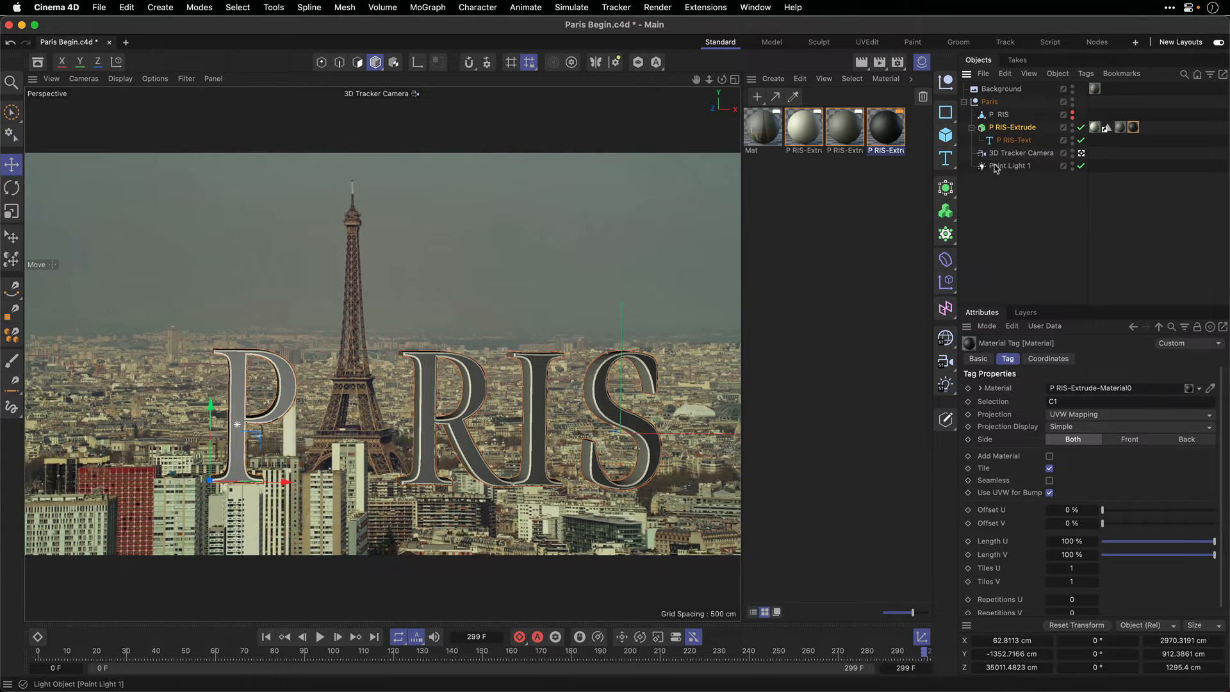
# Reset the P RIS polygon object's viewport and renderer visibility to Default, and nest it in an Extrude inside an Atom Array.
pyautogui.click(1001, 116)
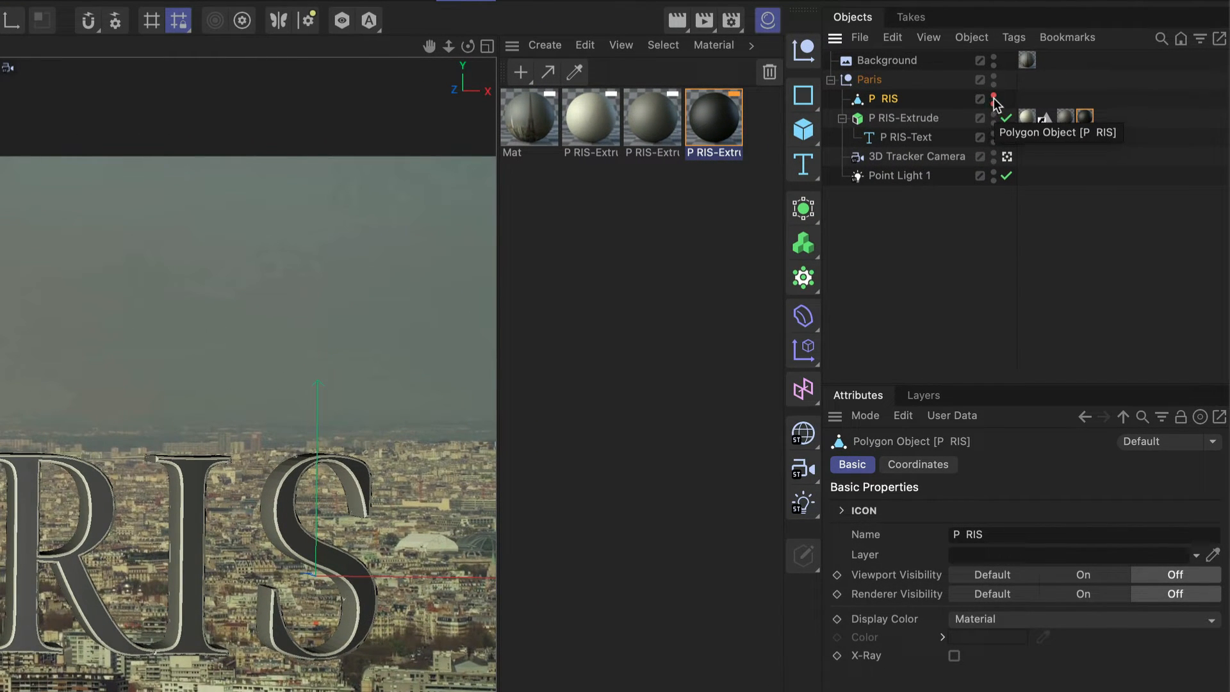
pyautogui.keyDown('ctrl'); pyautogui.click(994, 98); pyautogui.keyUp('ctrl')
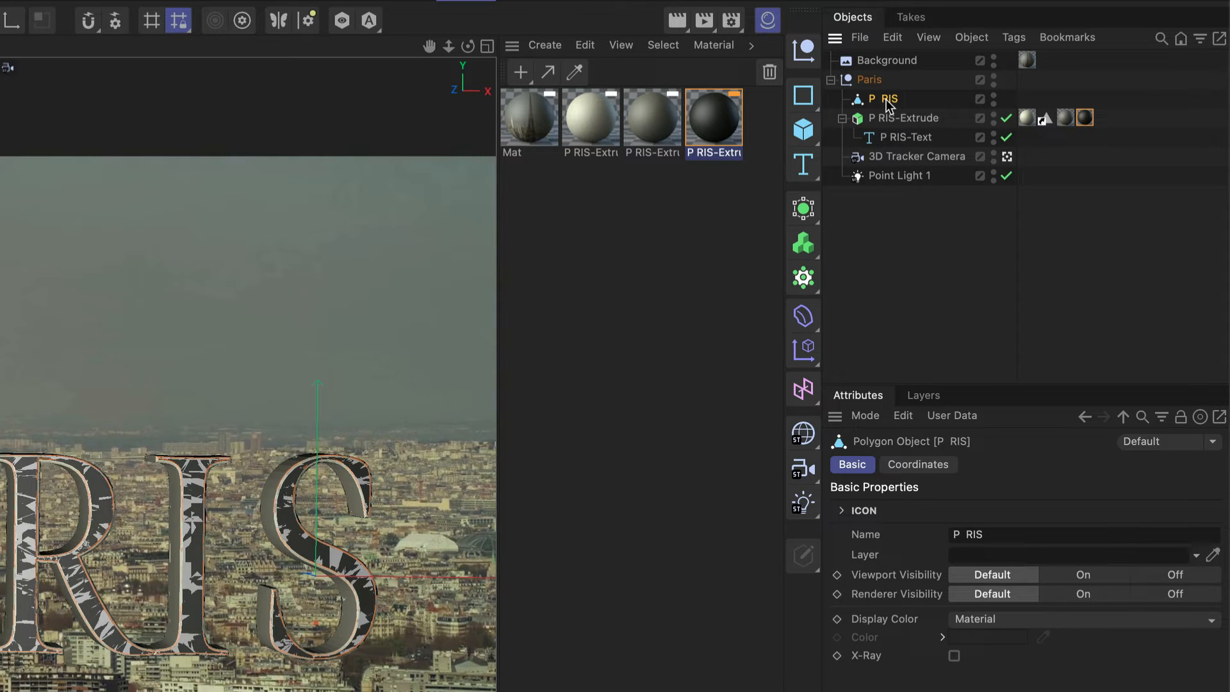
pyautogui.click(804, 210)
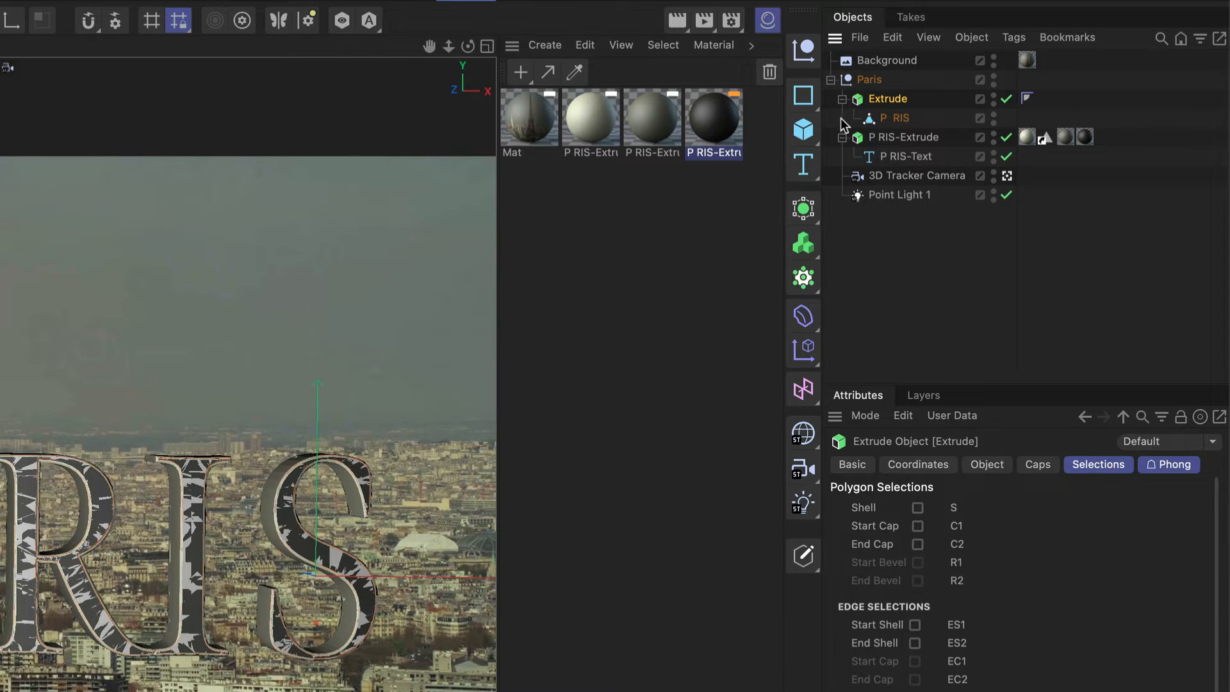
pyautogui.click(806, 206)
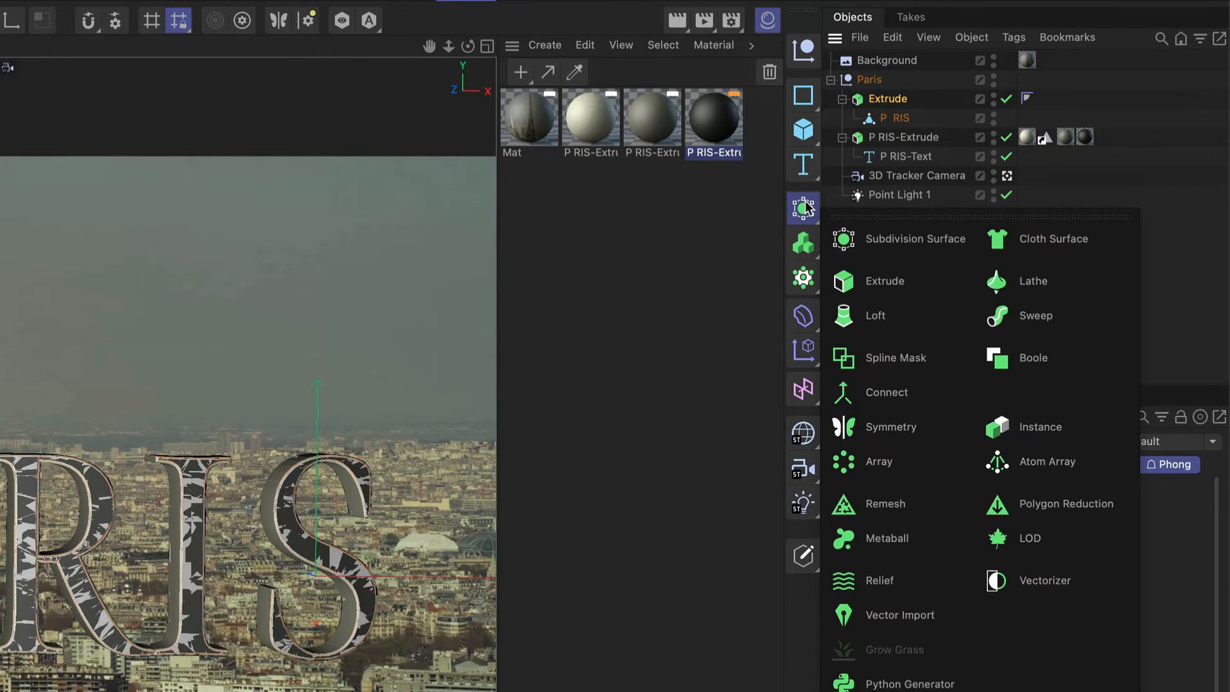
pyautogui.click(1038, 466)
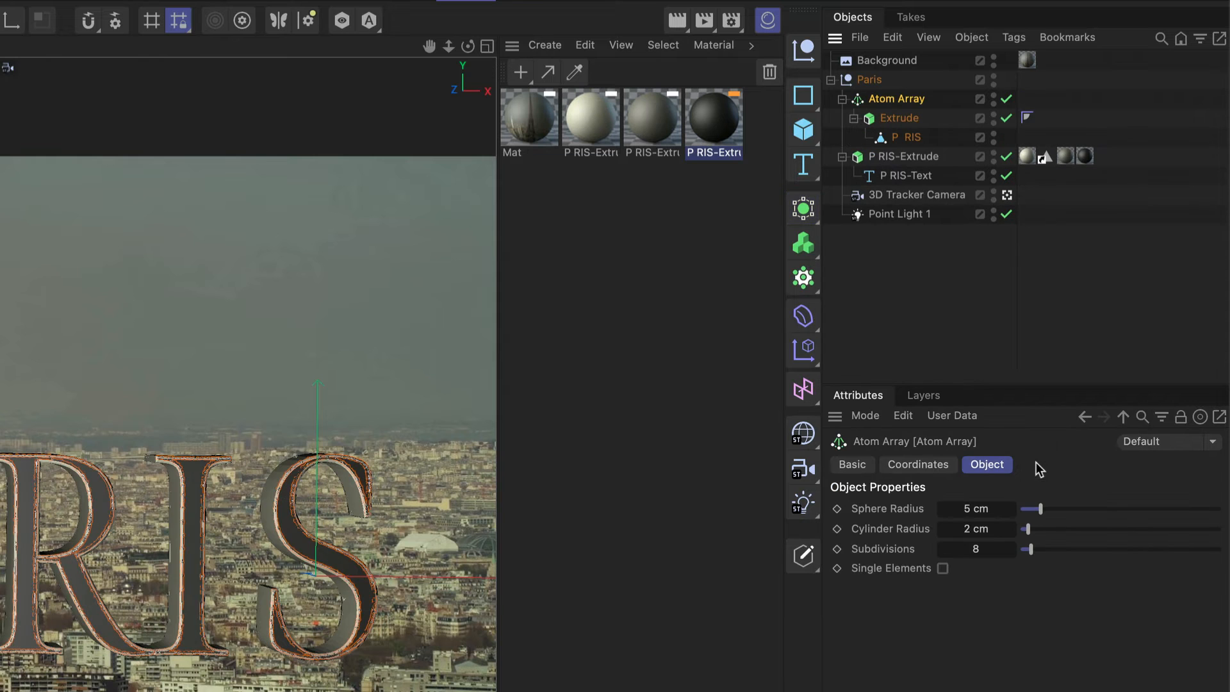
# Disable P RIS-Extrude, render the view, and turn off renderer visibility for the Background object.
pyautogui.click(1007, 156)
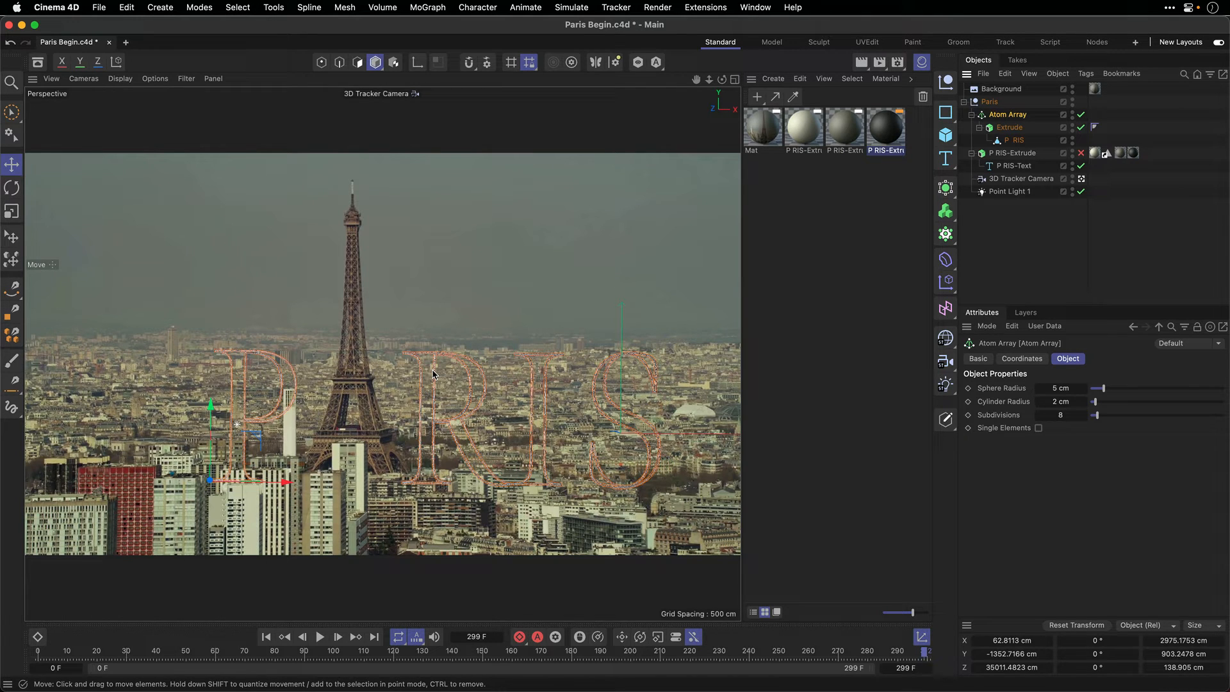
pyautogui.press('super+r')
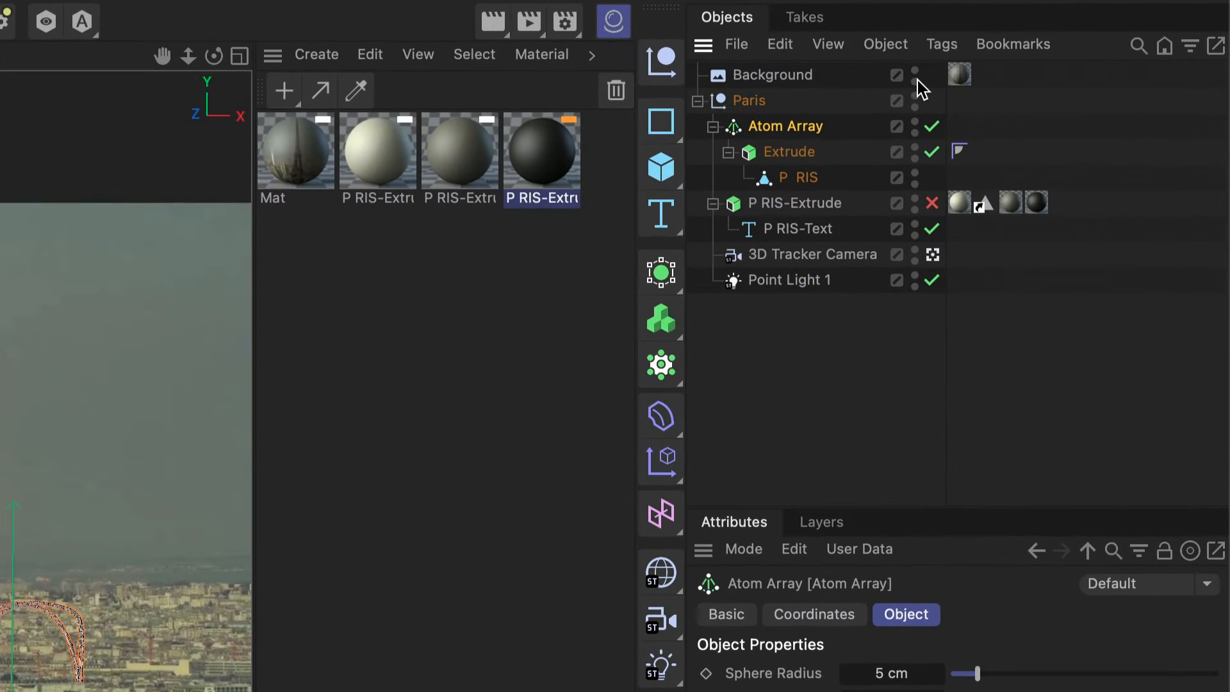
pyautogui.click(915, 81)
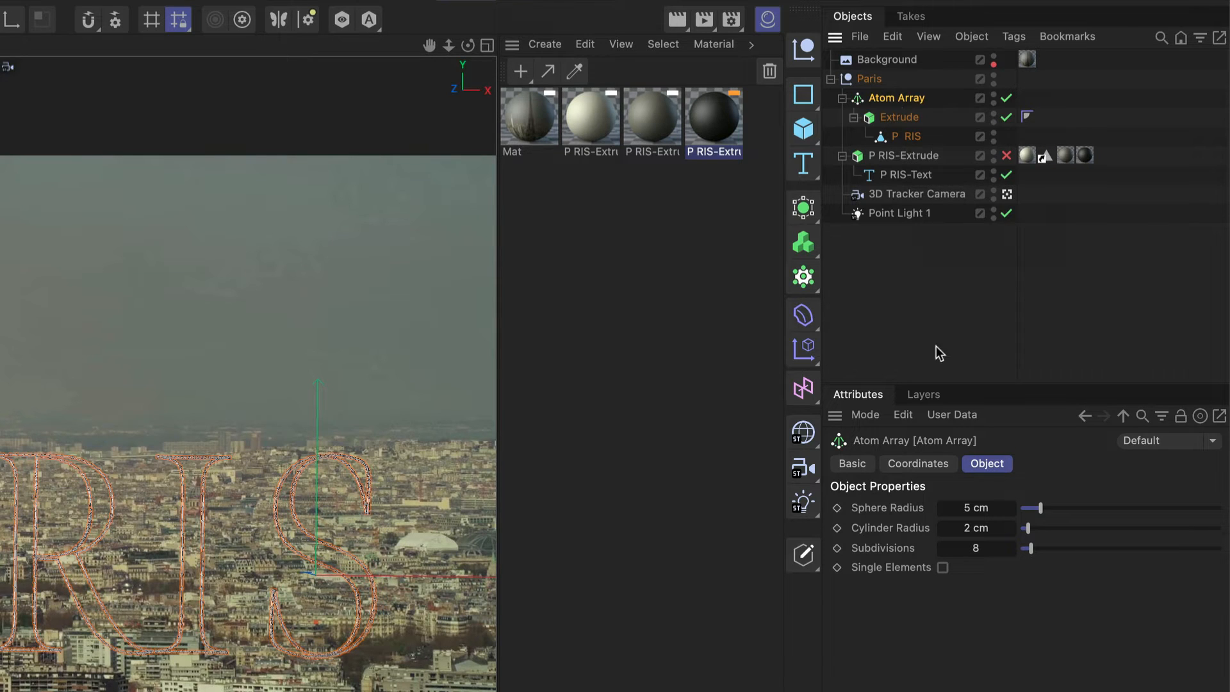
# Enable Single Elements on the Atom Array, set its cylinder radius to 4 cm, and render the view.
pyautogui.click(942, 567)
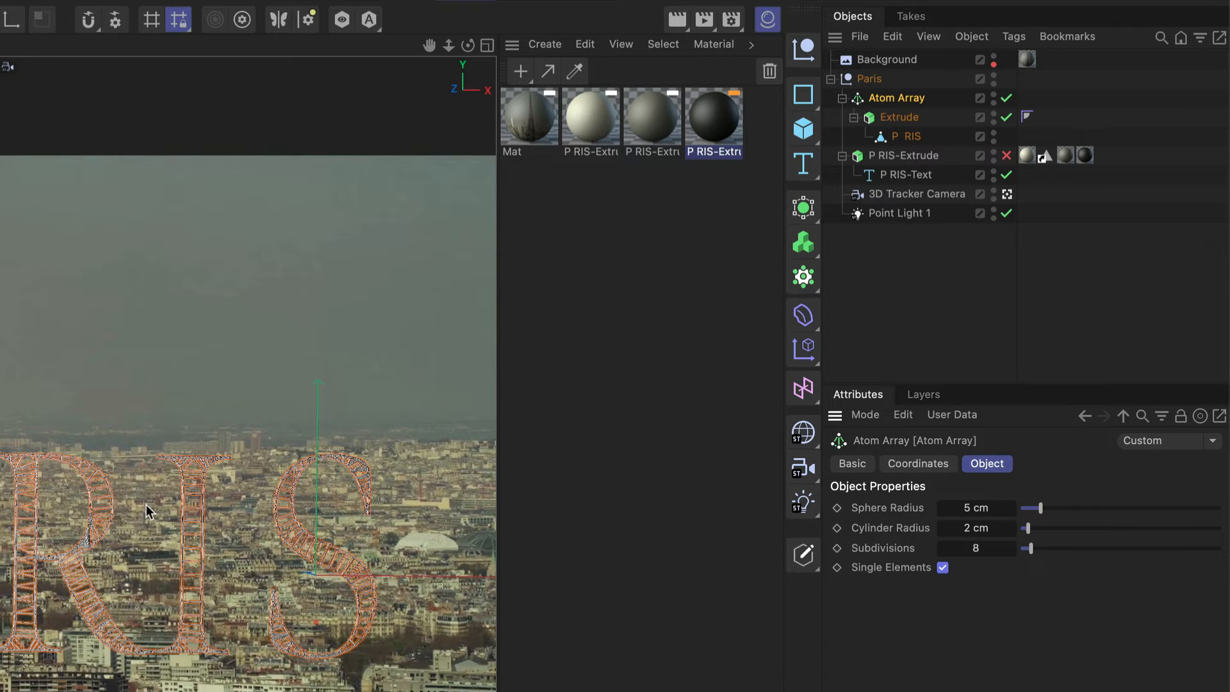
pyautogui.click(967, 536)
pyautogui.write('4')
pyautogui.press('Return')
pyautogui.press('super+r')
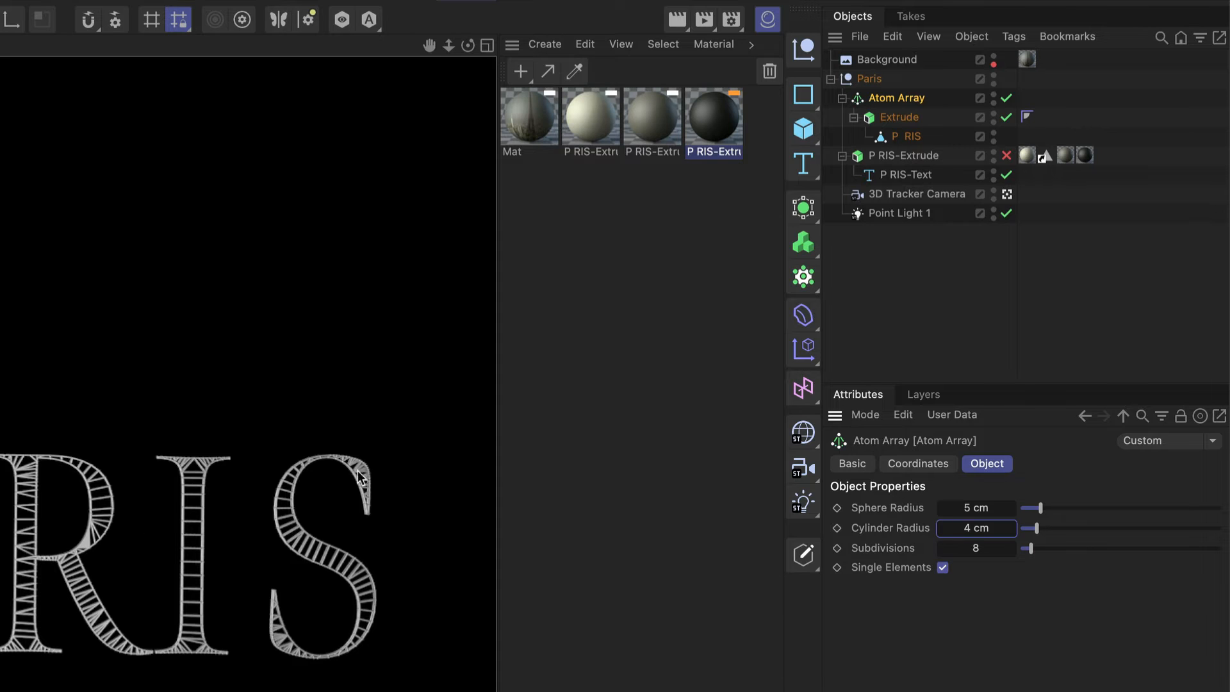
# Duplicate the light P RIS-Extrude material.
pyautogui.click(639, 200)
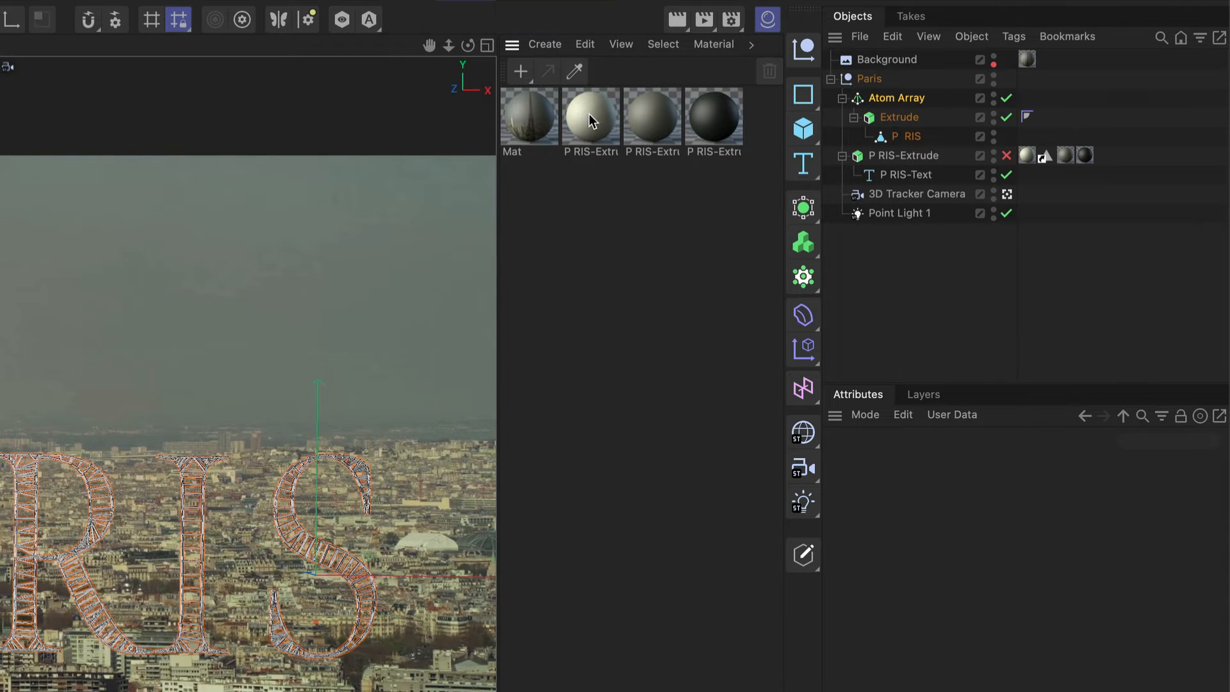
pyautogui.moveTo(588, 118); pyautogui.dragTo(747, 130)
pyautogui.click(535, 195)
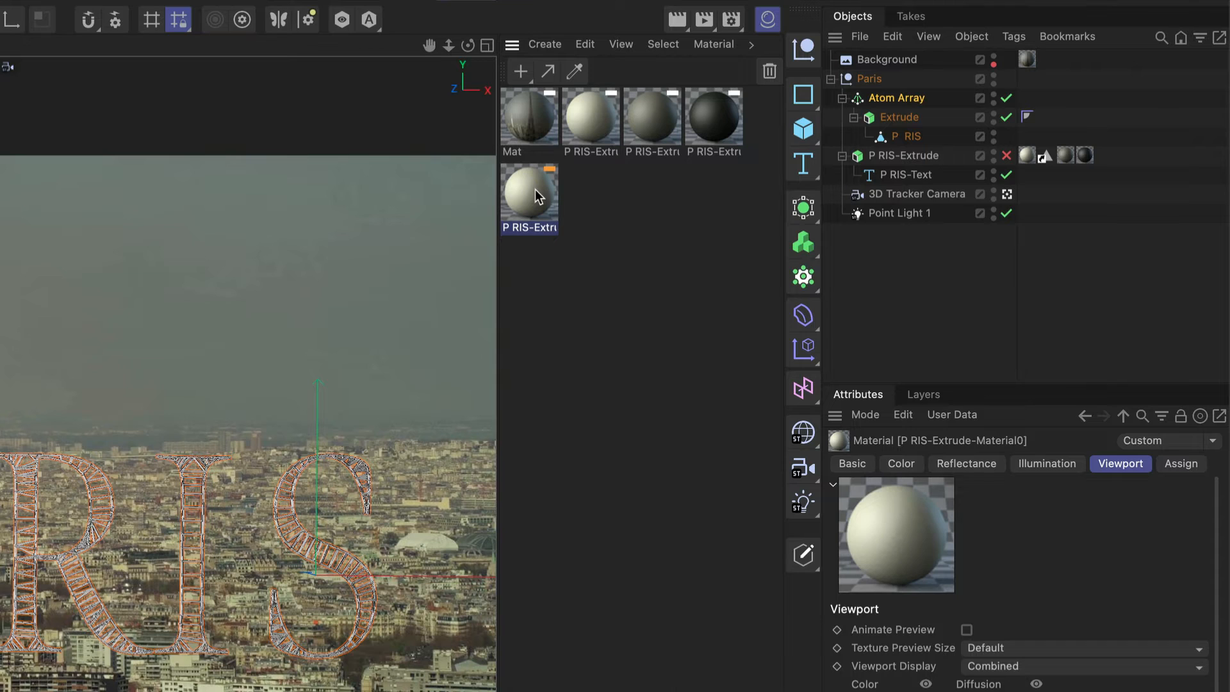
# Recolor the duplicated material with a brown sampled from the Eiffel Tower, and increase its color saturation and brightness.
pyautogui.doubleClick(536, 190)
pyautogui.moveTo(686, 171); pyautogui.dragTo(728, 129)
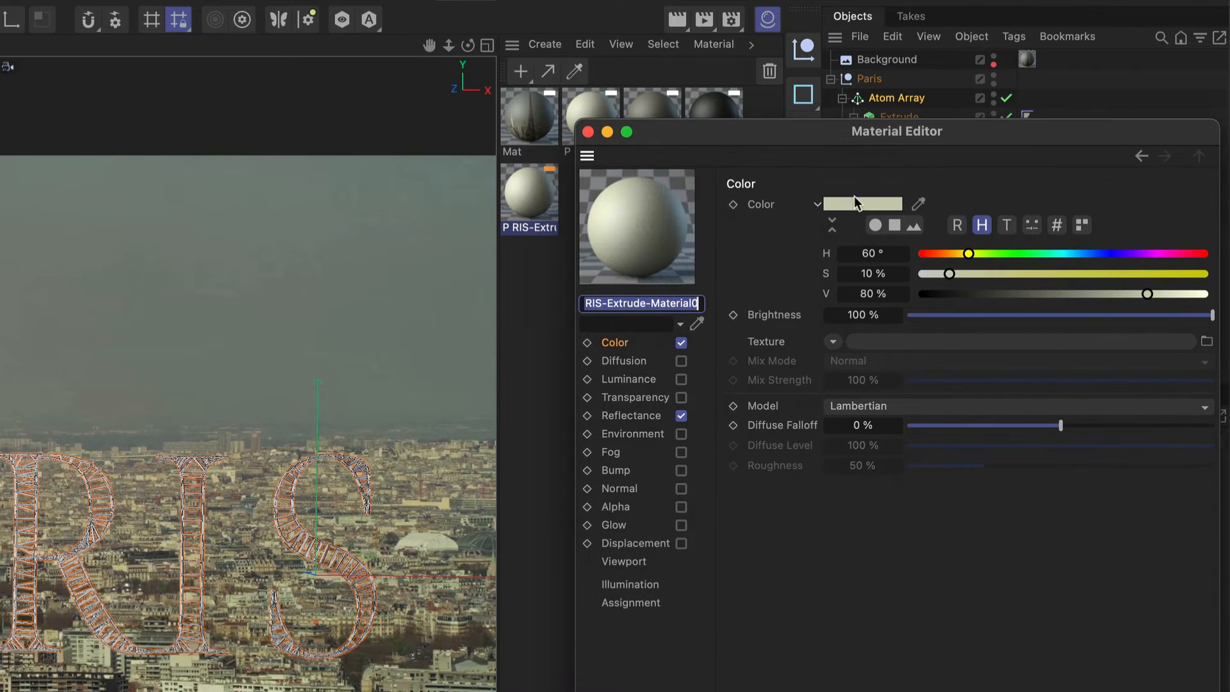
pyautogui.click(919, 204)
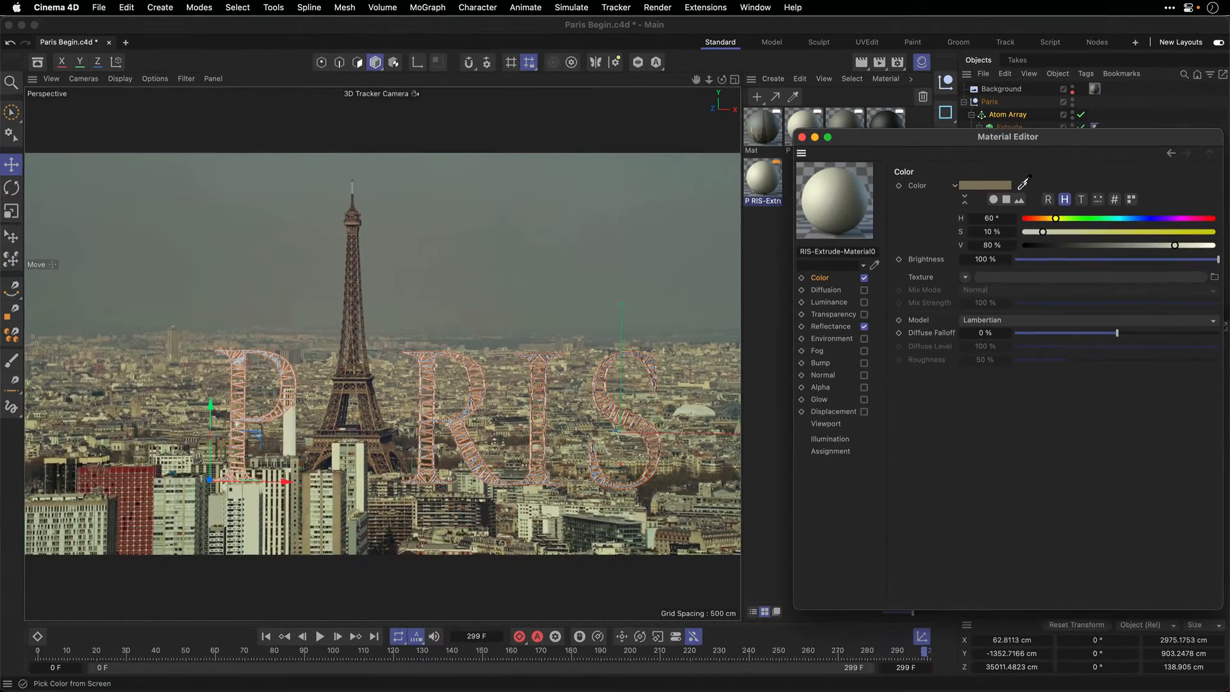
pyautogui.click(349, 383)
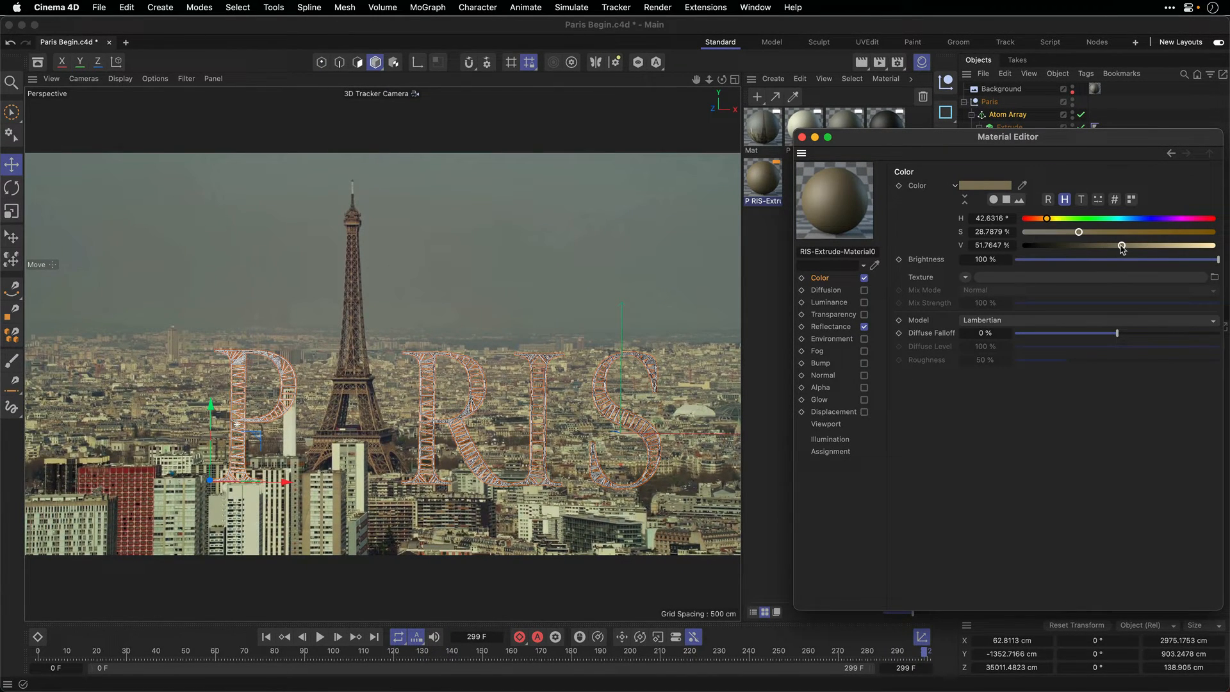
pyautogui.moveTo(1079, 231)
pyautogui.mouseDown()
pyautogui.moveTo(1141, 249)
pyautogui.moveTo(1098, 234)
pyautogui.mouseUp()
pyautogui.click(1103, 234)
# Apply the brown material to the Atom Array and render the view.
pyautogui.moveTo(922, 138); pyautogui.dragTo(1007, 116)
pyautogui.click(695, 198)
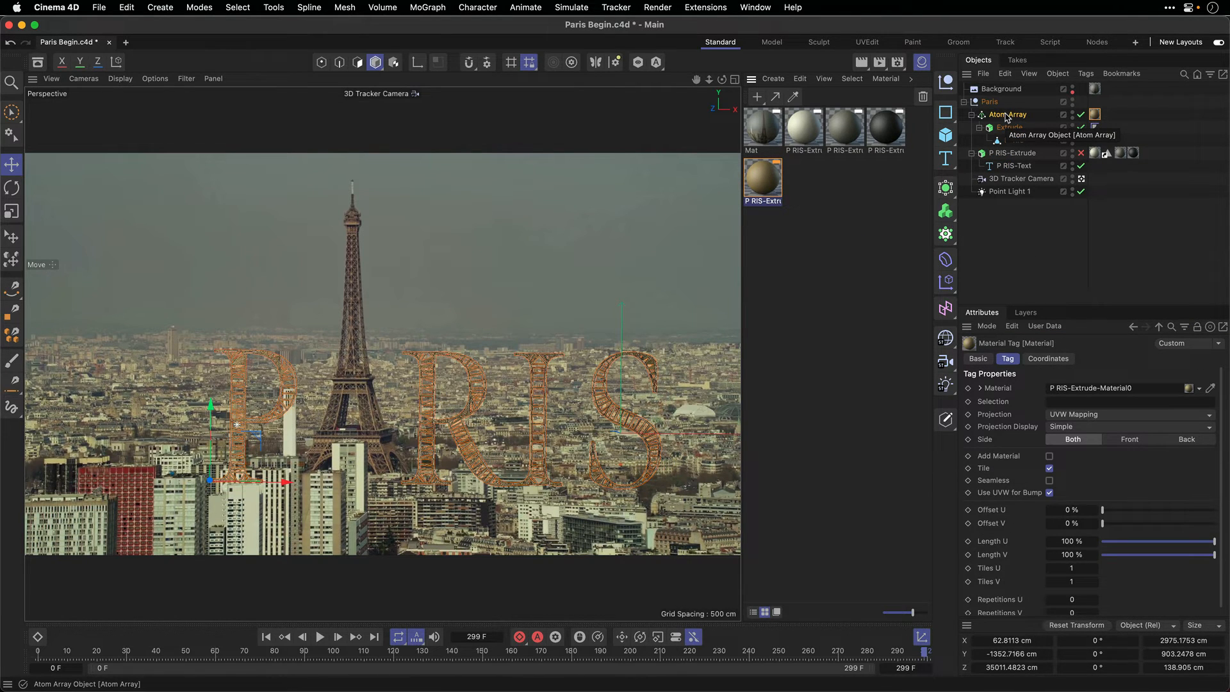
pyautogui.hotkey('ctrl', 'r')
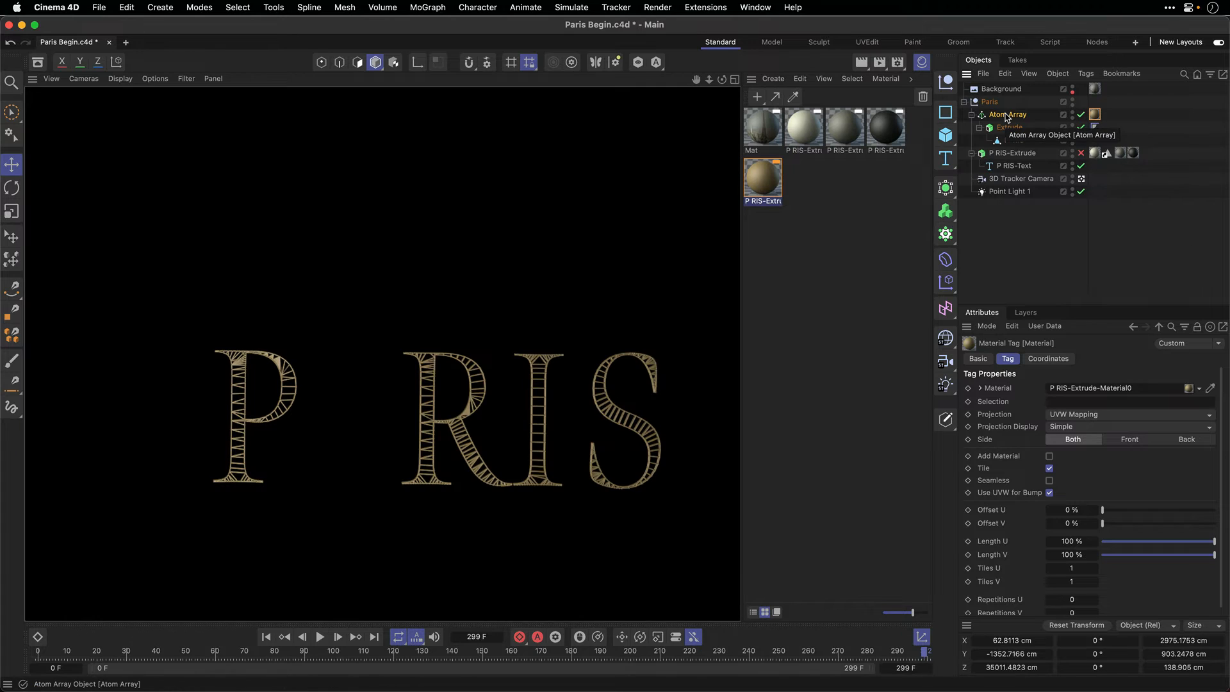
# Re-enable P RIS-Extrude, and collapse the Atom Array and P RIS-Extrude hierarchies with the Atom Array selected.
pyautogui.click(1082, 153)
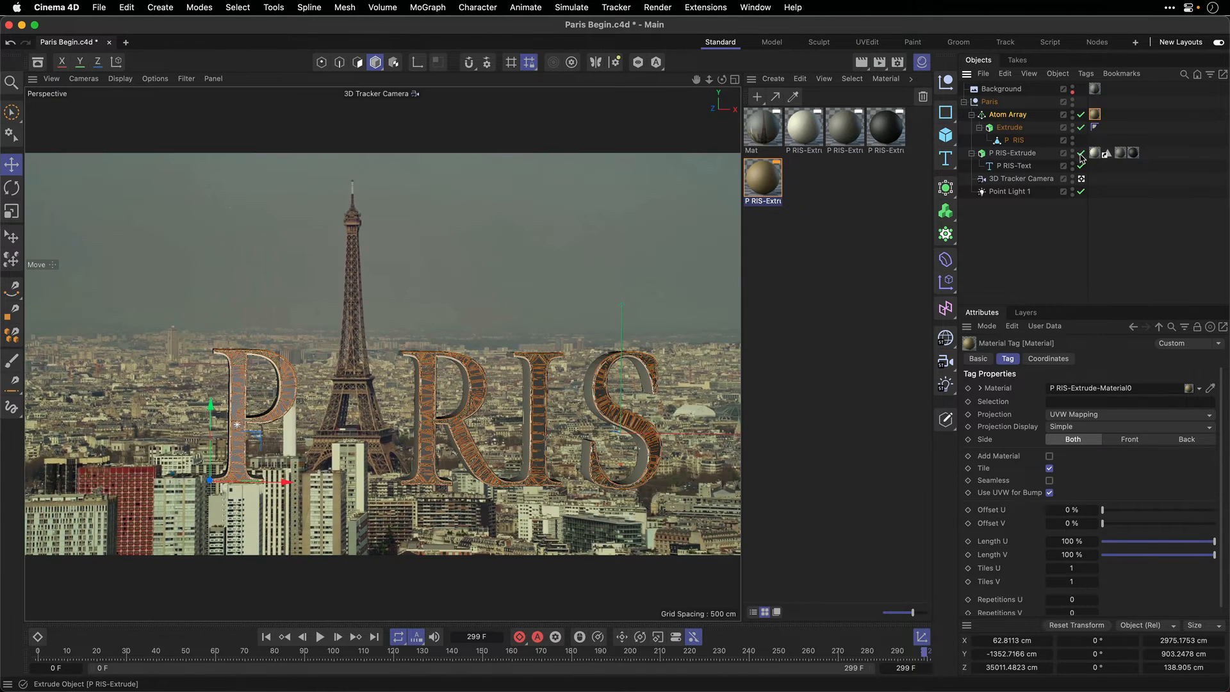
pyautogui.click(1006, 120)
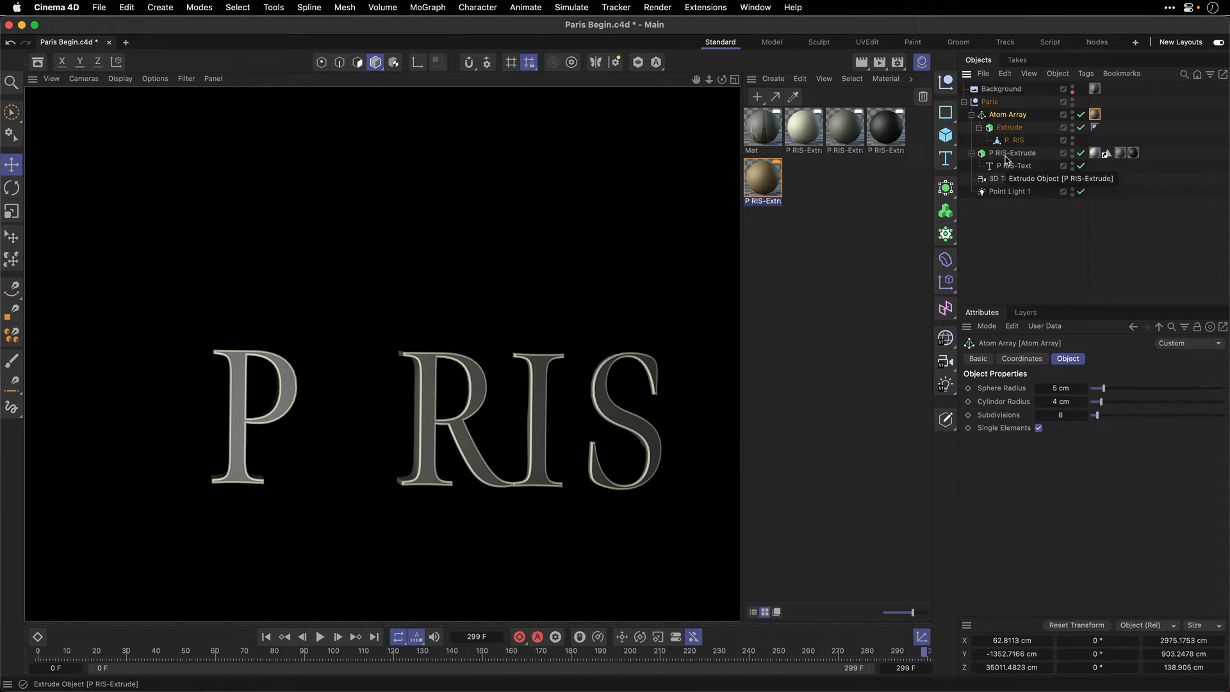
pyautogui.click(972, 114)
pyautogui.click(972, 127)
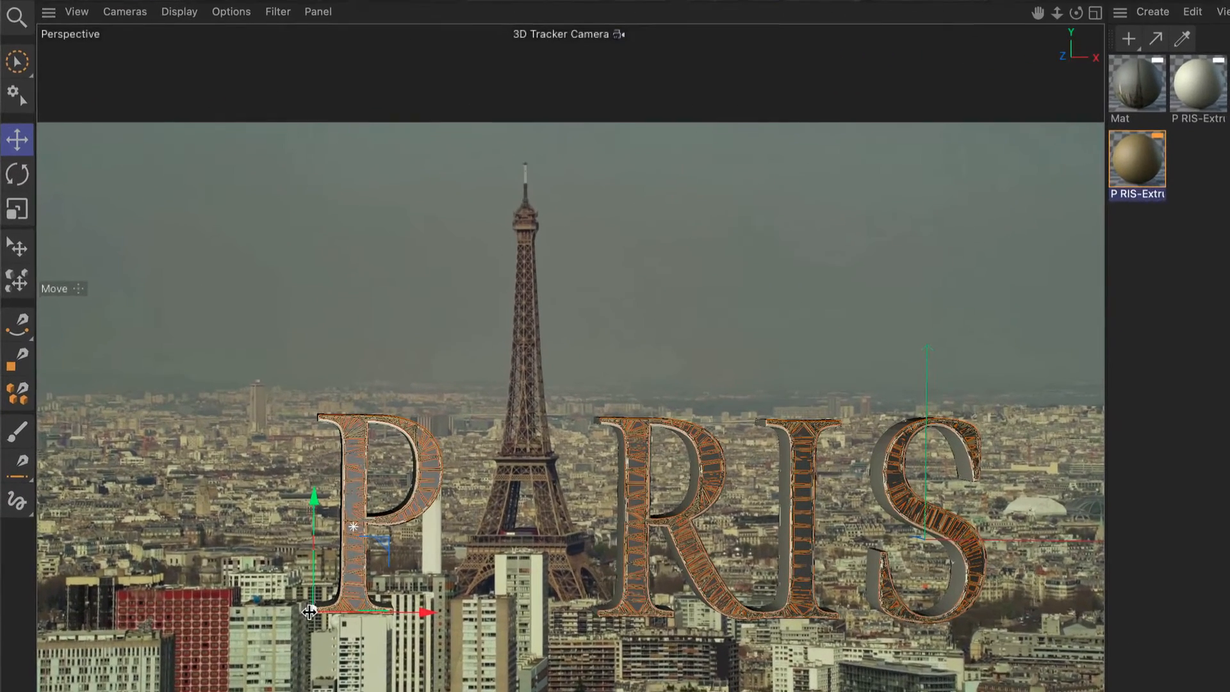
# Move the Atom Array forward along Z to about 34847 cm so it sits in front of the extruded letters, and render the view.
pyautogui.moveTo(208, 483); pyautogui.dragTo(208, 485)
pyautogui.moveTo(312, 620); pyautogui.dragTo(298, 582)
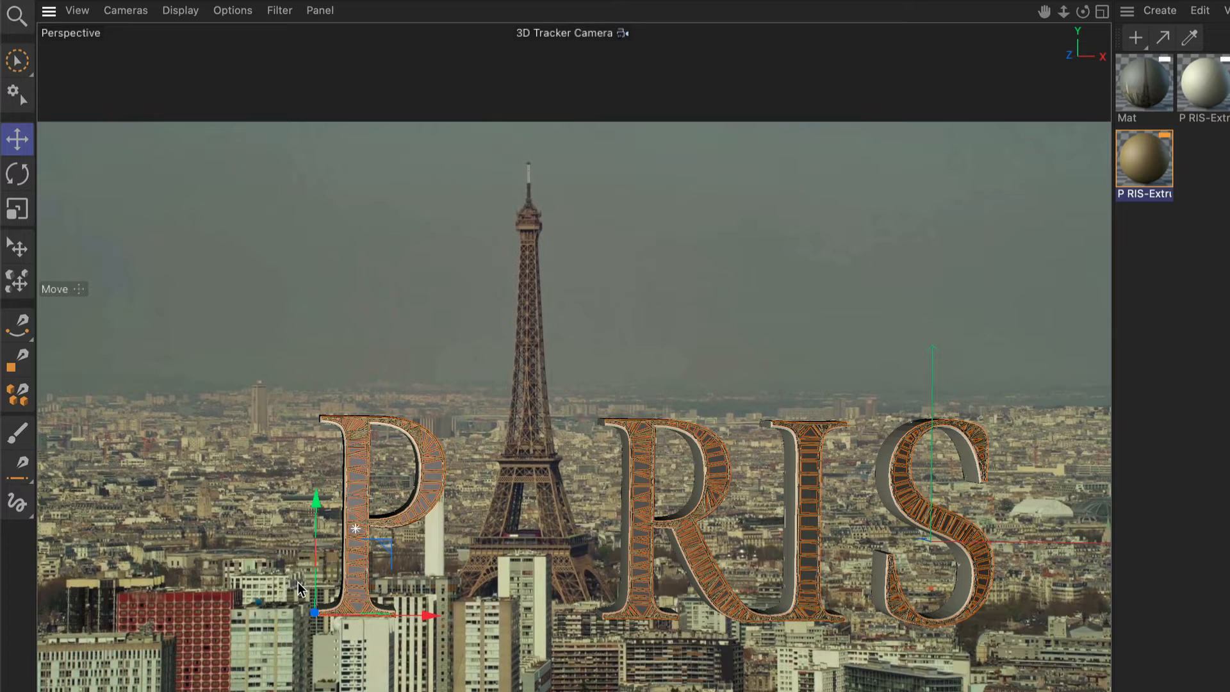
pyautogui.press('super+r')
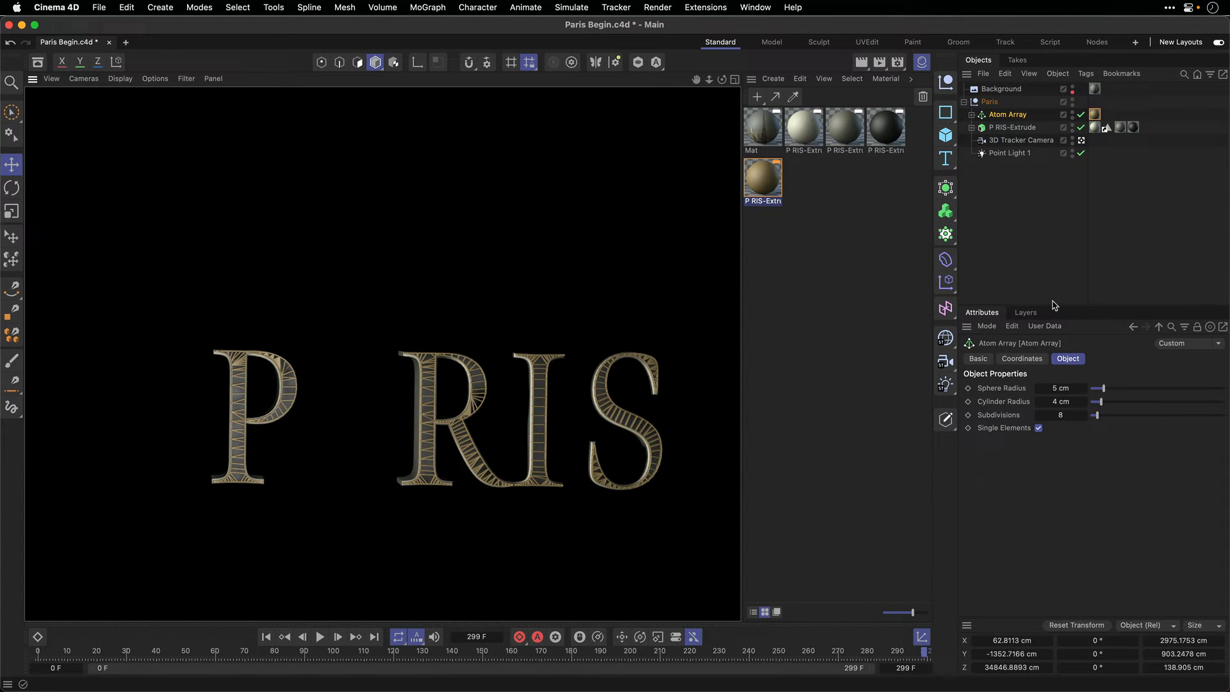
# Save the Paris Begin project, agreeing to proceed despite the version compatibility notice.
pyautogui.press('super+s')
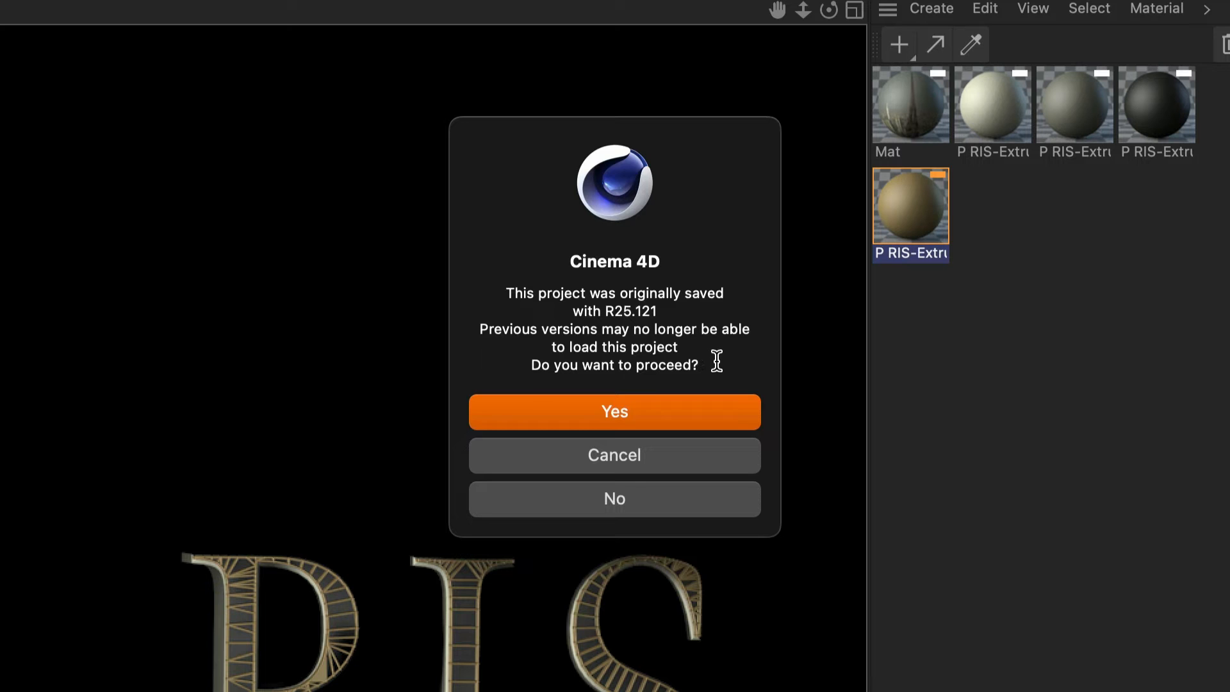
pyautogui.click(645, 413)
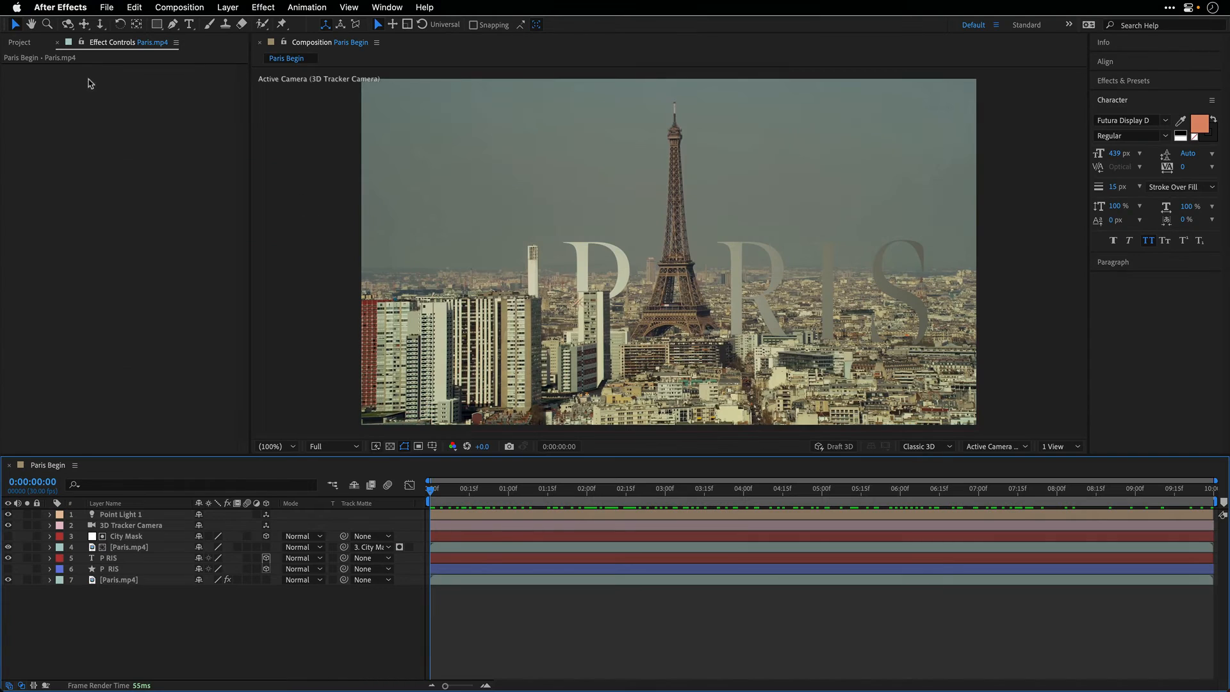
# Switch to After Effects and import Paris Begin.c4d into the Source Files folder.
pyautogui.click(30, 44)
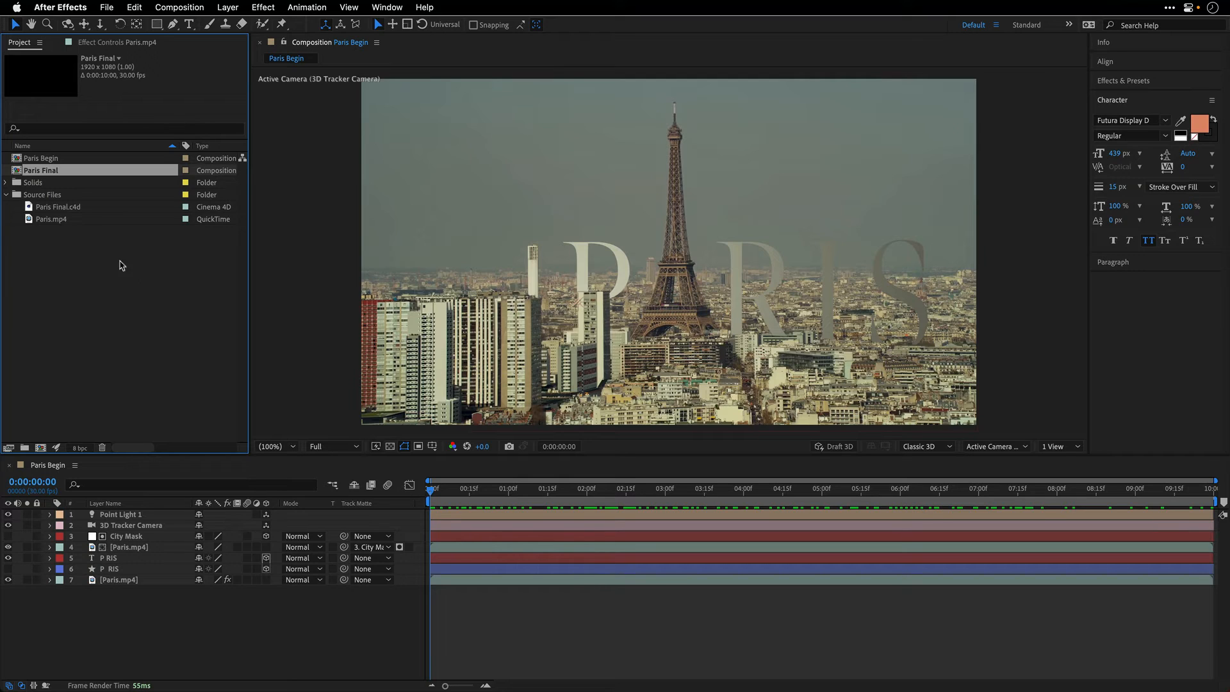
pyautogui.click(45, 195)
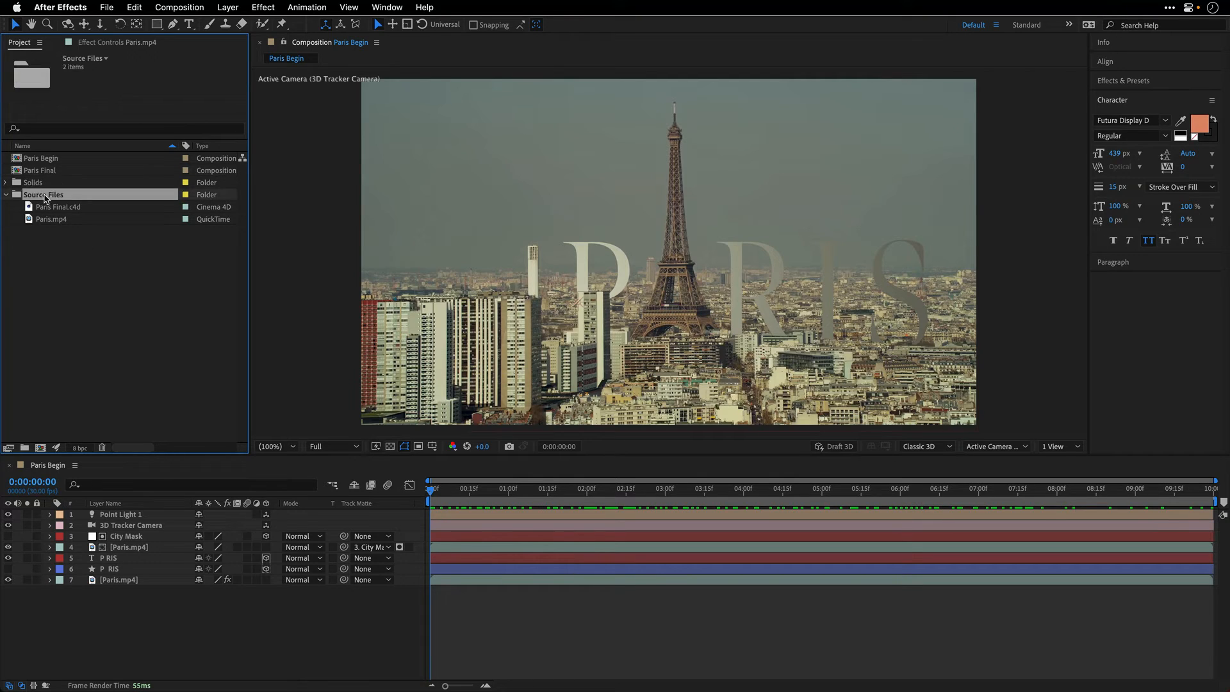
pyautogui.press('super+i')
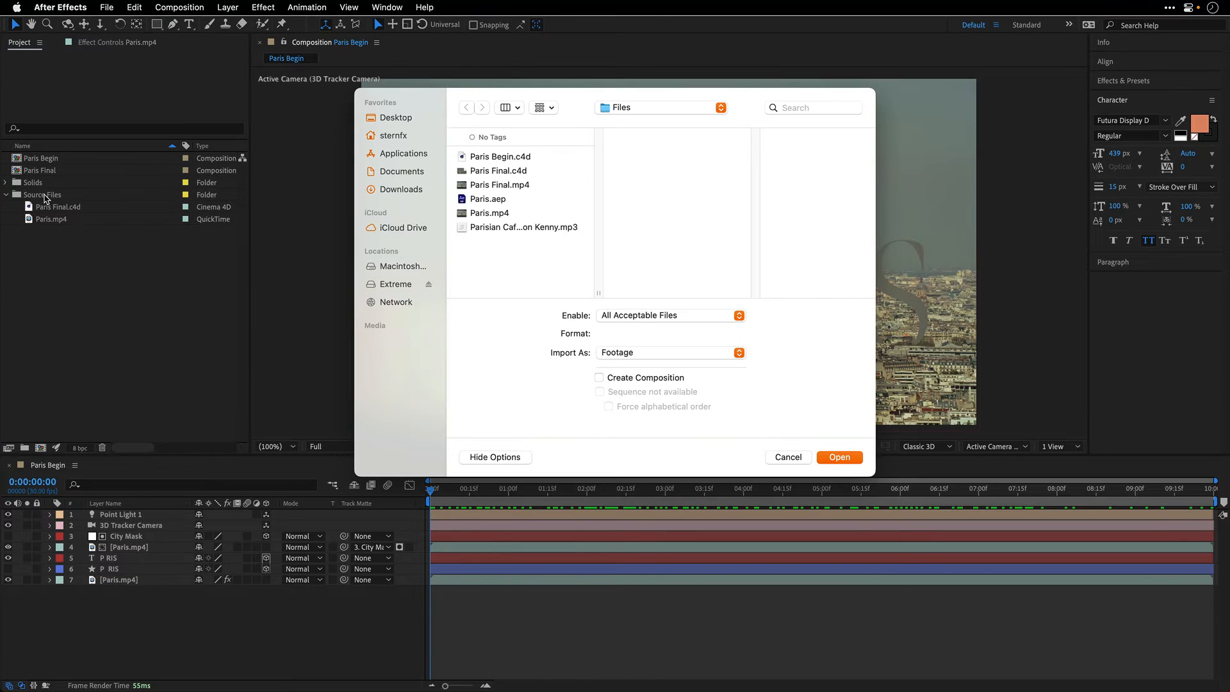
pyautogui.click(478, 158)
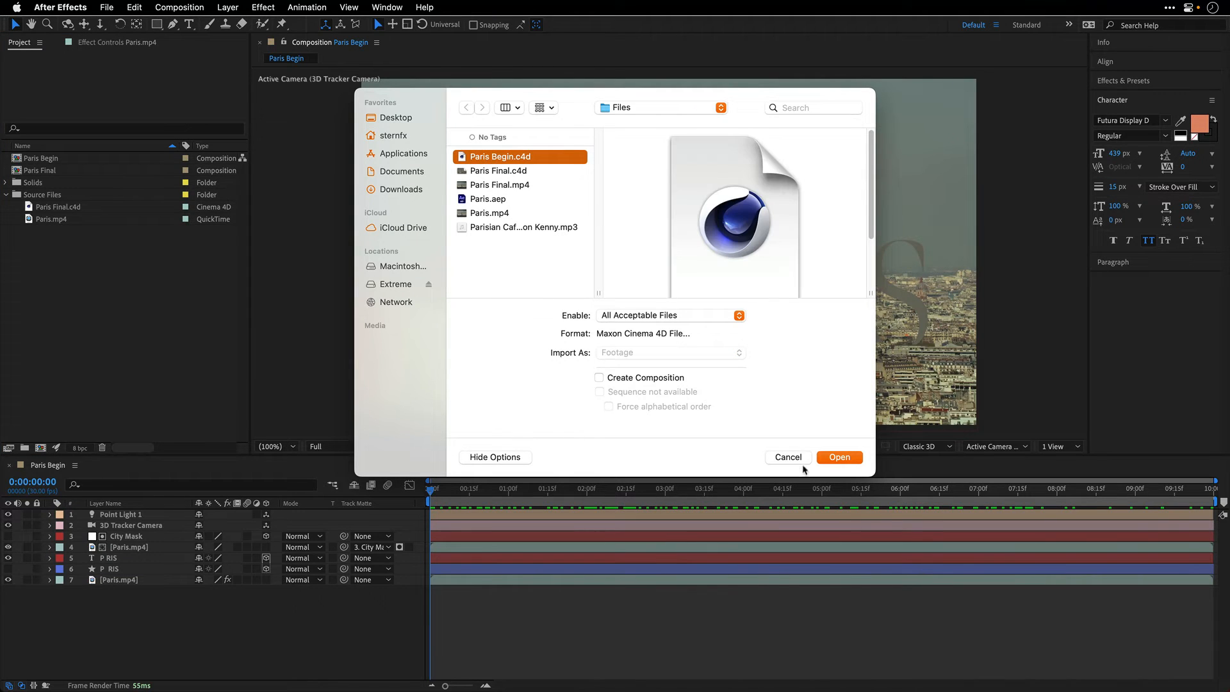
pyautogui.click(839, 457)
# Add Paris Begin.c4d as the top layer of the Paris Begin composition, and hide the P RIS text layer.
pyautogui.moveTo(71, 208); pyautogui.dragTo(105, 520)
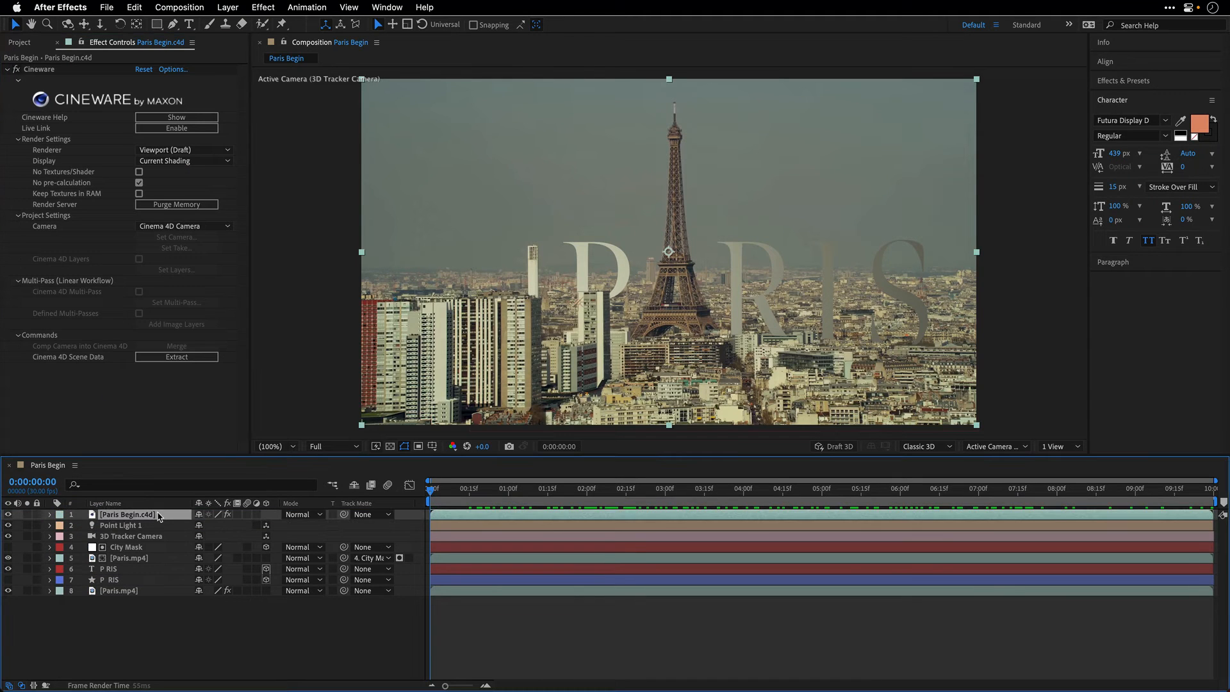
pyautogui.click(8, 569)
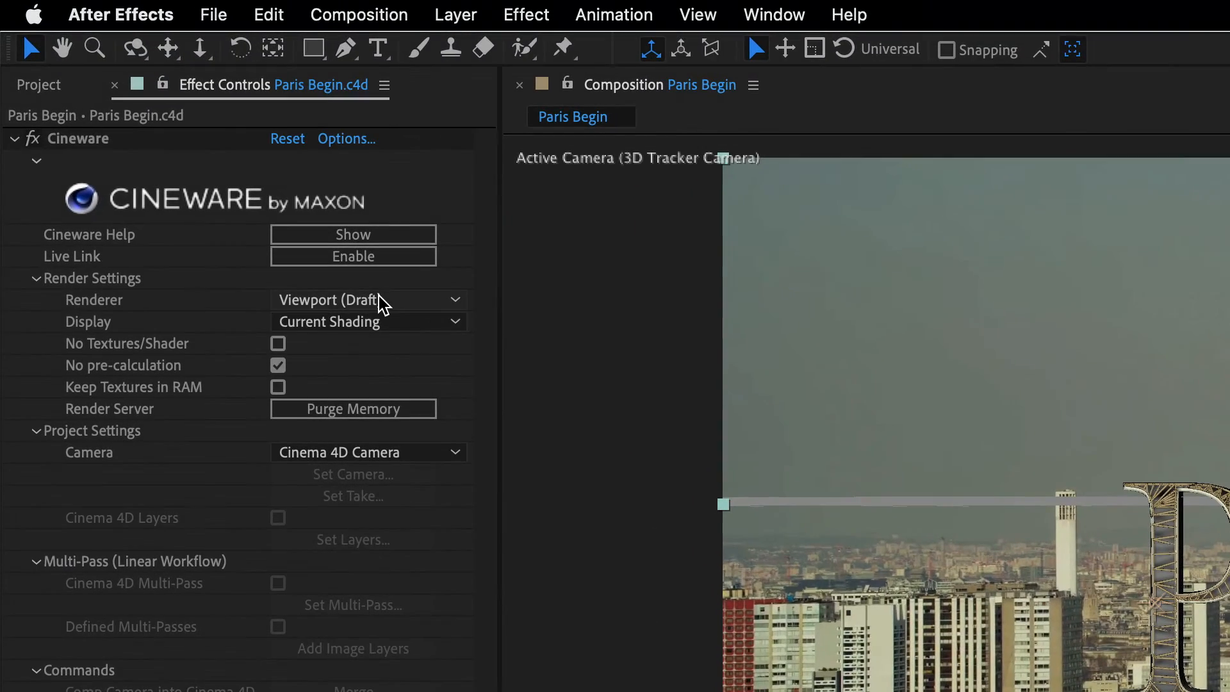
# Set the Cineware renderer to Current, and move the Paris Begin.c4d layer directly below the matted Paris.mp4 layer.
pyautogui.click(189, 150)
pyautogui.click(390, 334)
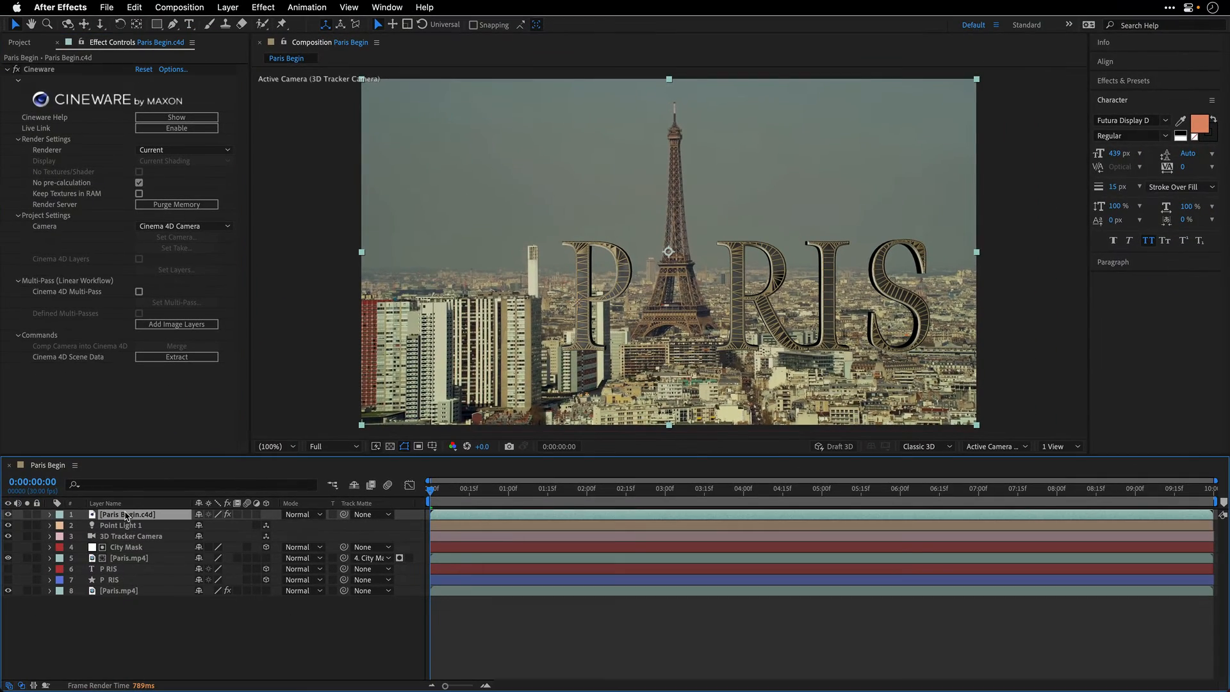
pyautogui.moveTo(37, 568); pyautogui.dragTo(40, 625)
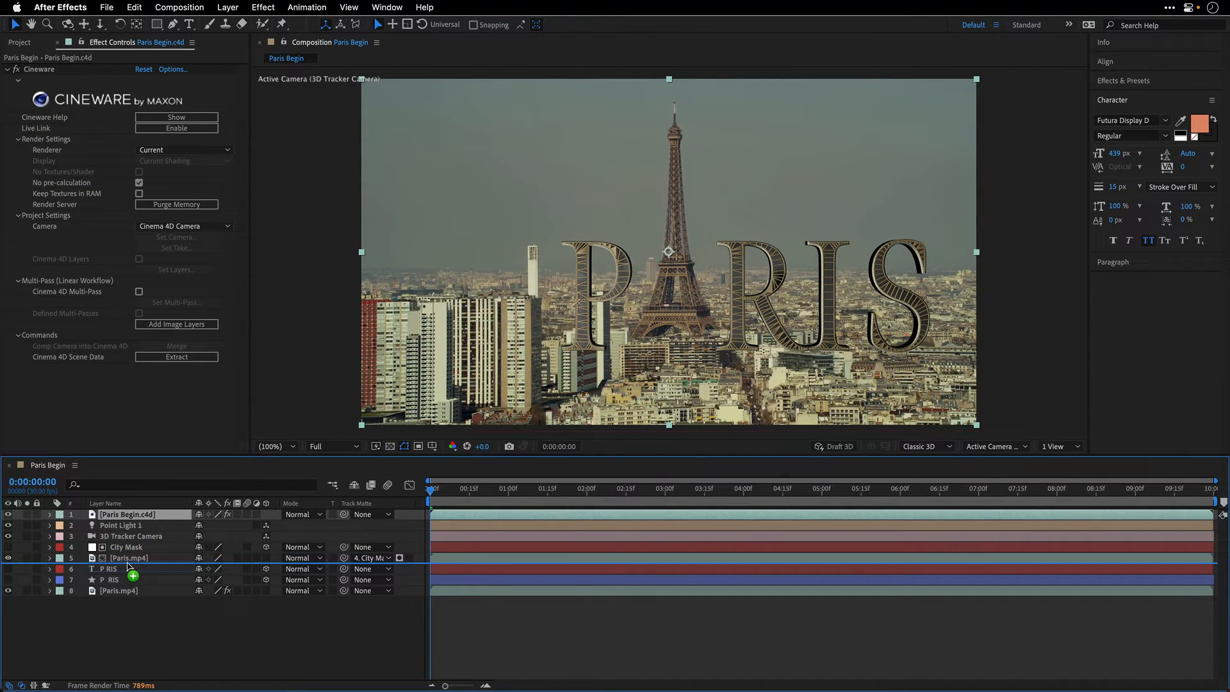
pyautogui.moveTo(128, 565); pyautogui.dragTo(130, 567)
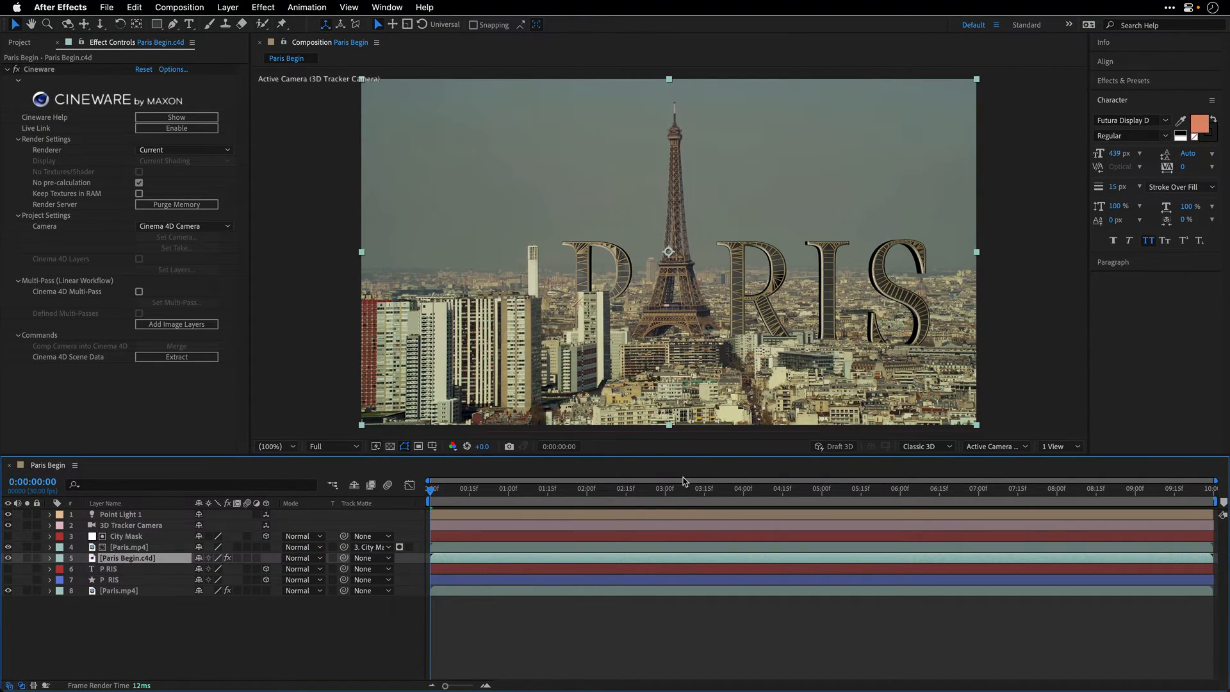
# Review the composite at the final frame, 0:00:09:29, and scrub through the second half of the timeline.
pyautogui.click(1208, 494)
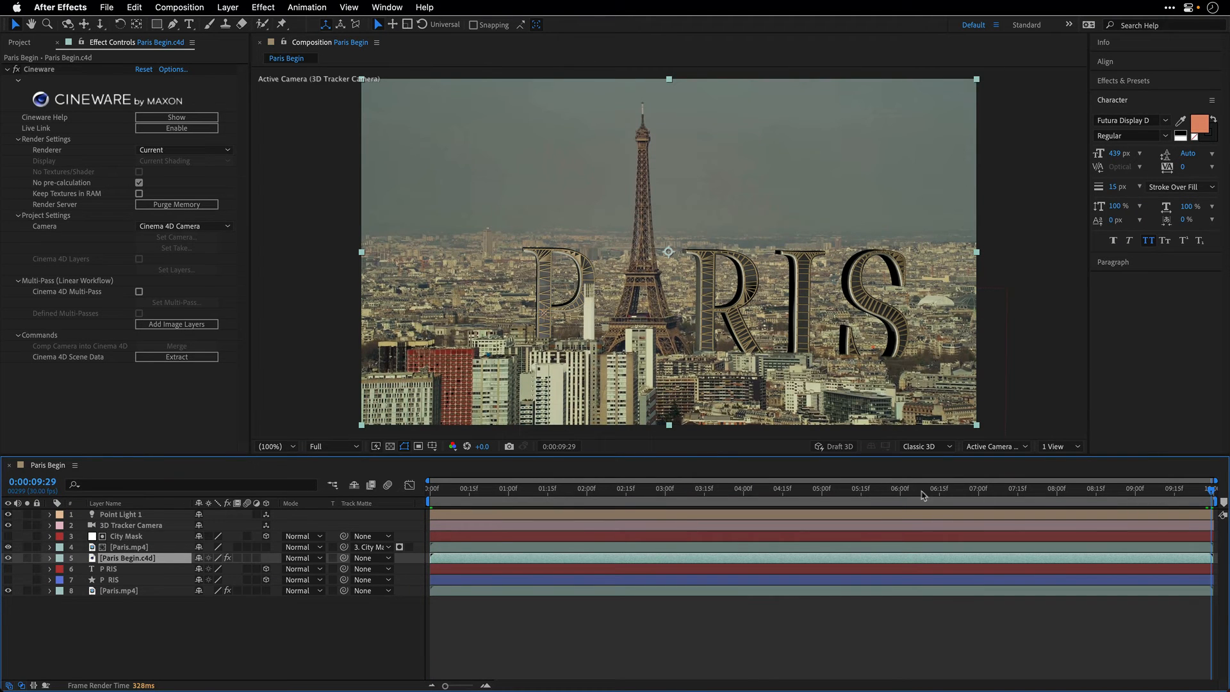
pyautogui.click(795, 491)
pyautogui.moveTo(796, 493); pyautogui.dragTo(1211, 492)
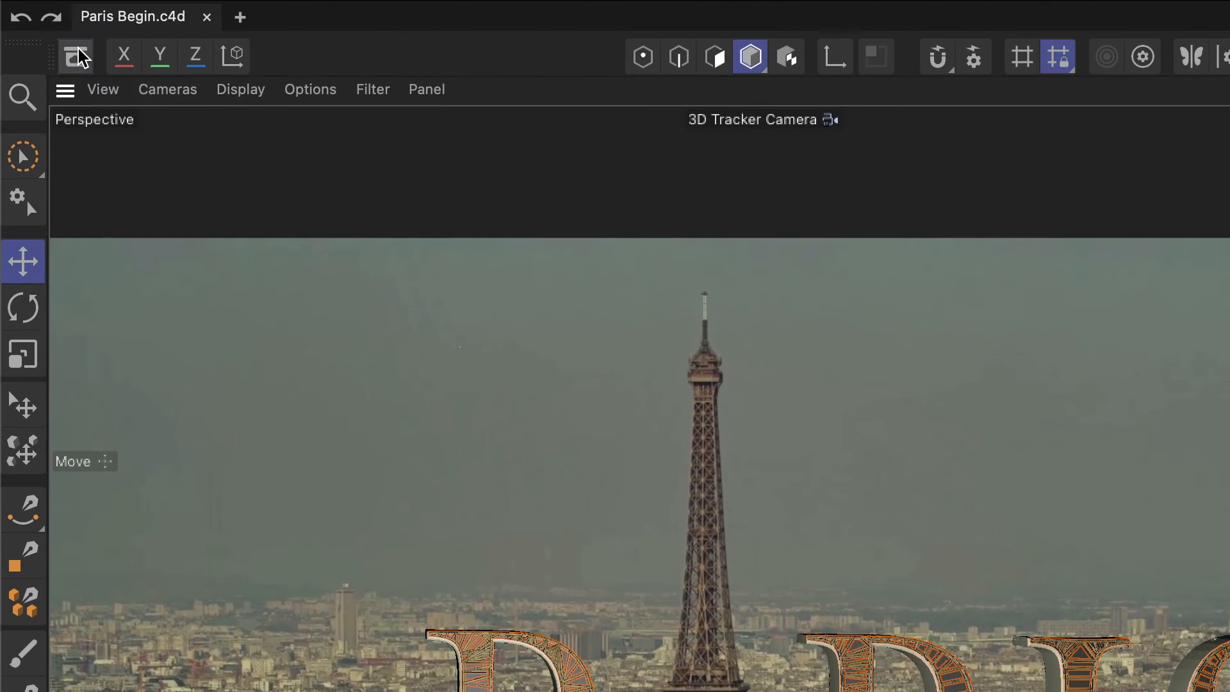
# Switch to Cinema 4D and search all categories of the Asset Browser for "balloon".
pyautogui.click(38, 62)
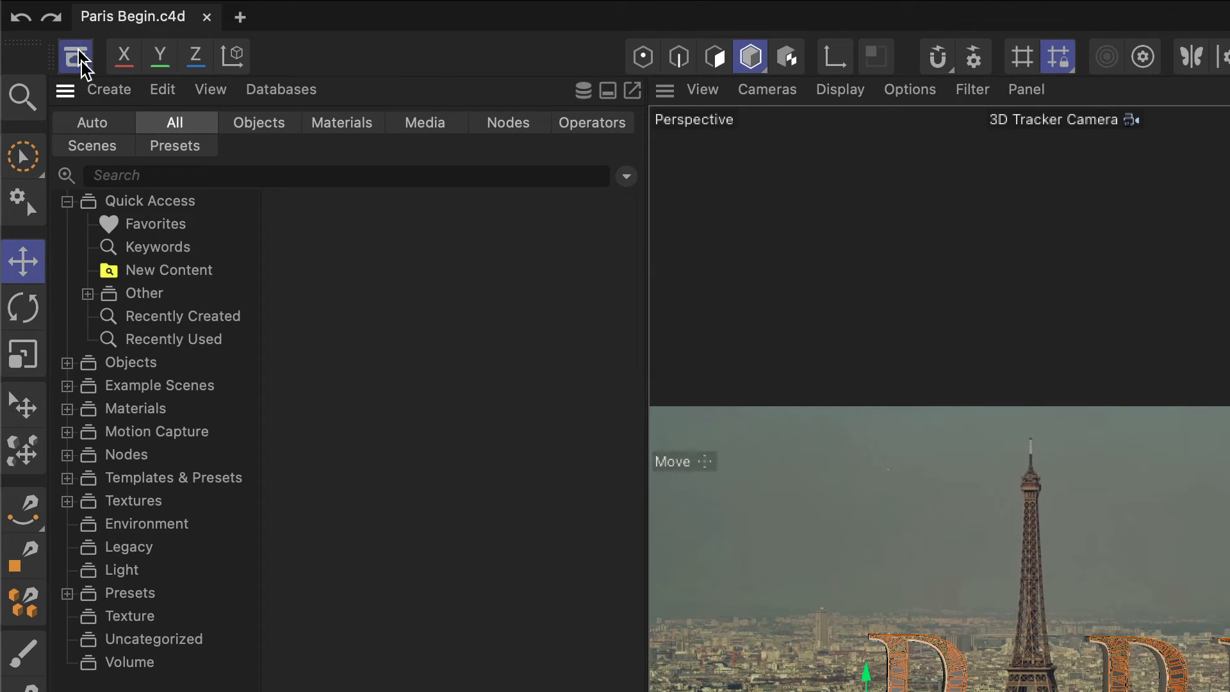
pyautogui.click(122, 175)
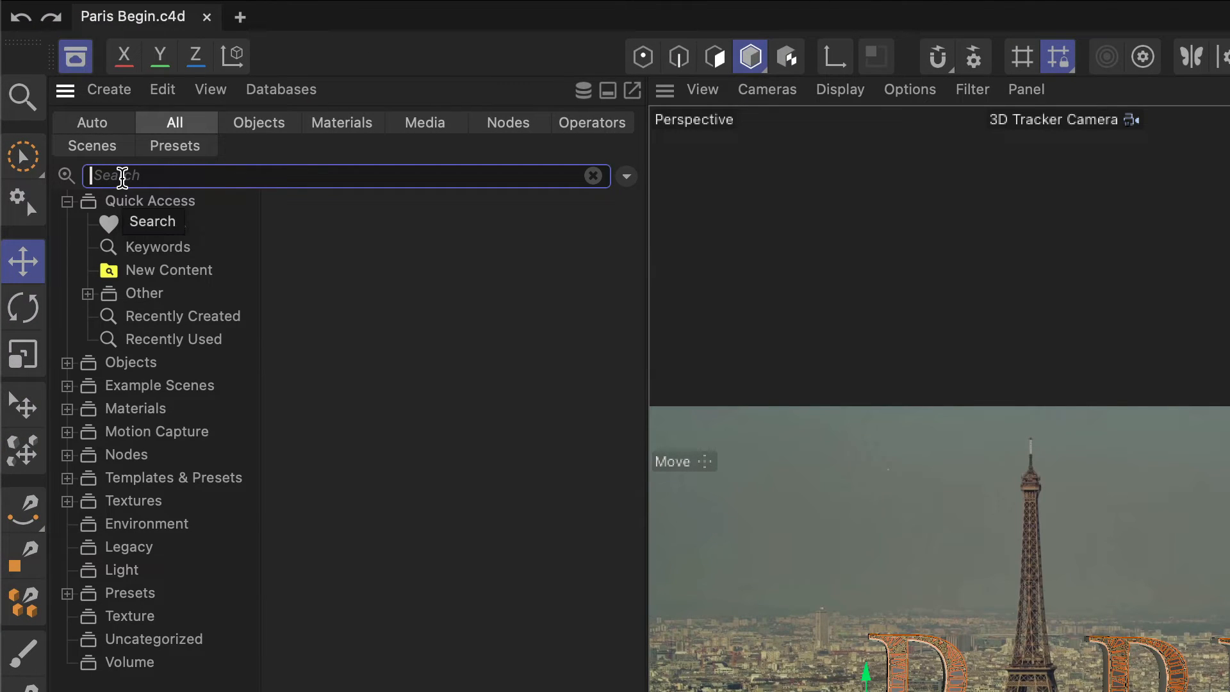
pyautogui.write('balloon')
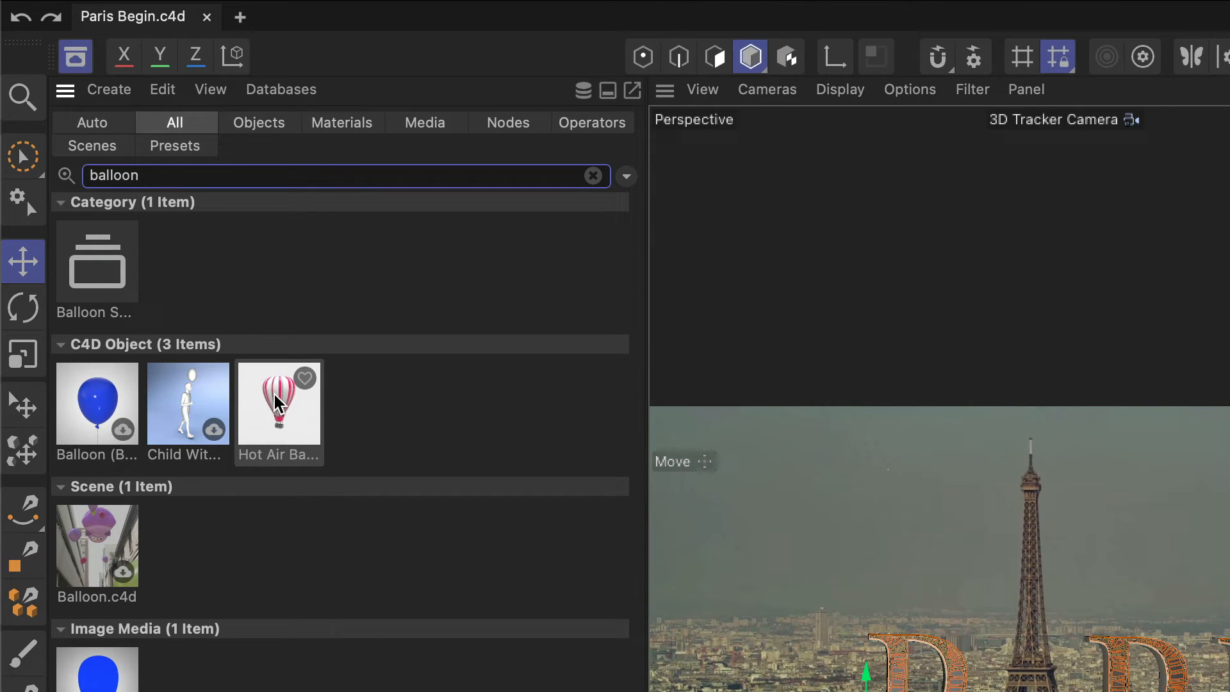
# Add the Hot Air Balloon asset to the scene as the first child of the Paris null.
pyautogui.moveTo(281, 409); pyautogui.dragTo(1229, 138)
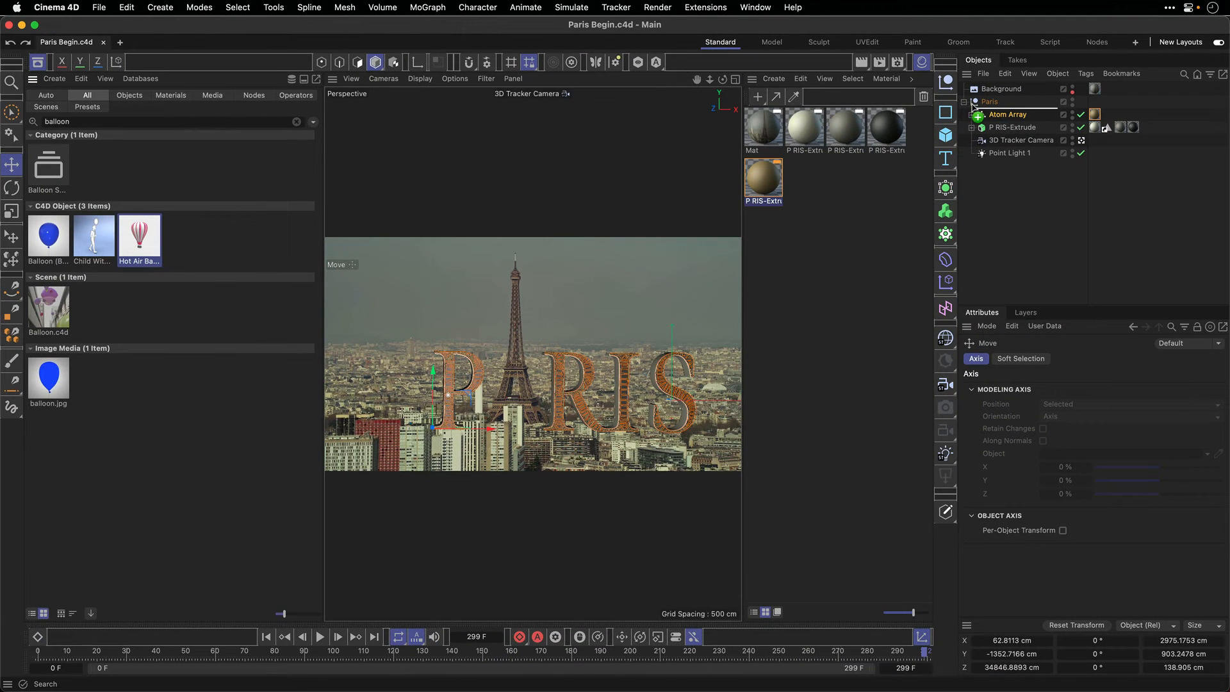
pyautogui.moveTo(973, 102); pyautogui.dragTo(981, 105)
pyautogui.moveTo(992, 110); pyautogui.dragTo(991, 110)
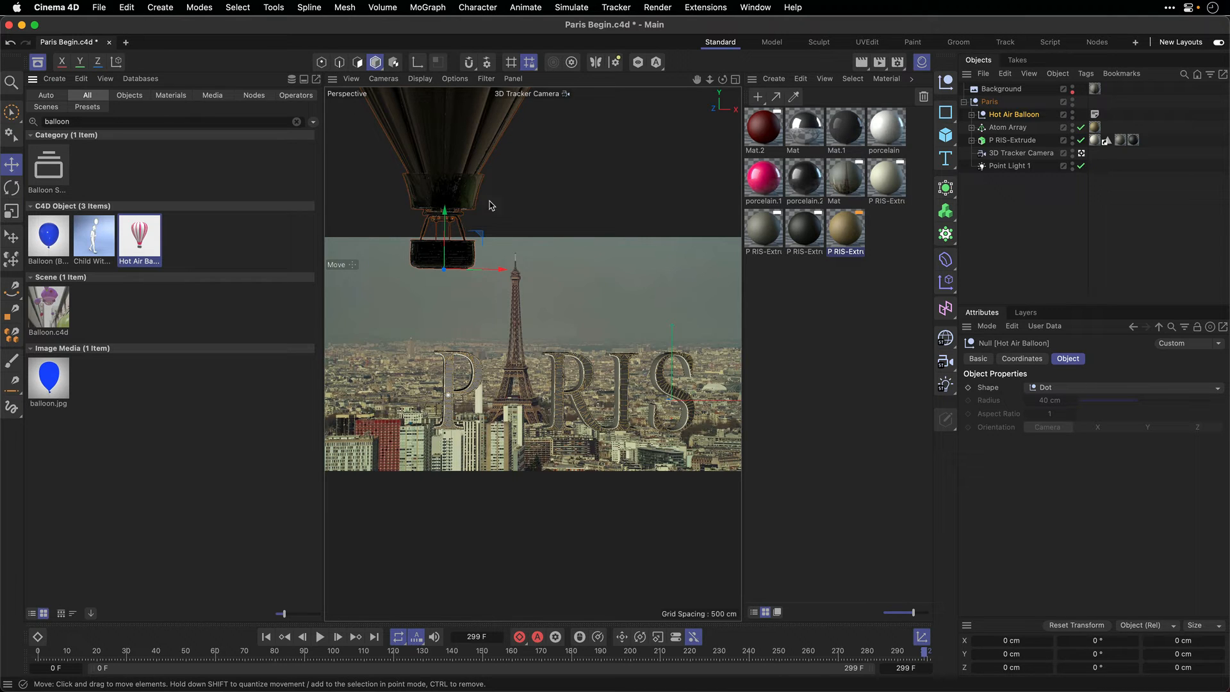
# Scale the Hot Air Balloon down to a small size and lower it to about -181 cm in Y.
pyautogui.click(11, 212)
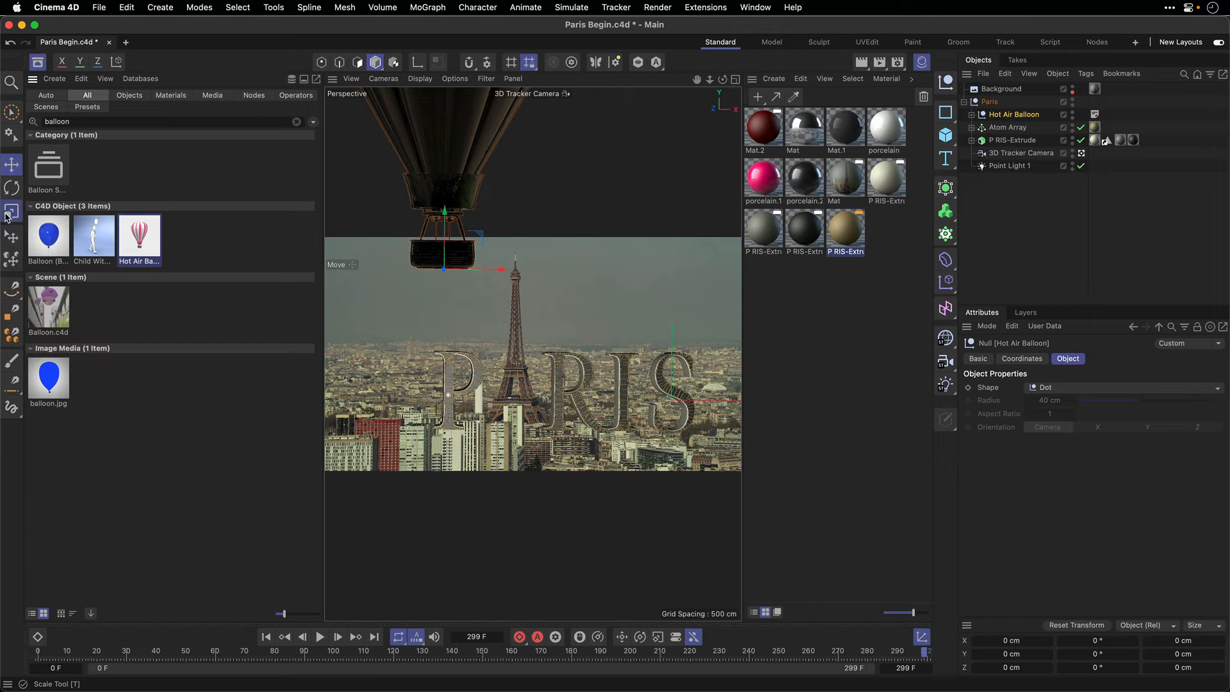
pyautogui.moveTo(444, 268); pyautogui.dragTo(444, 265)
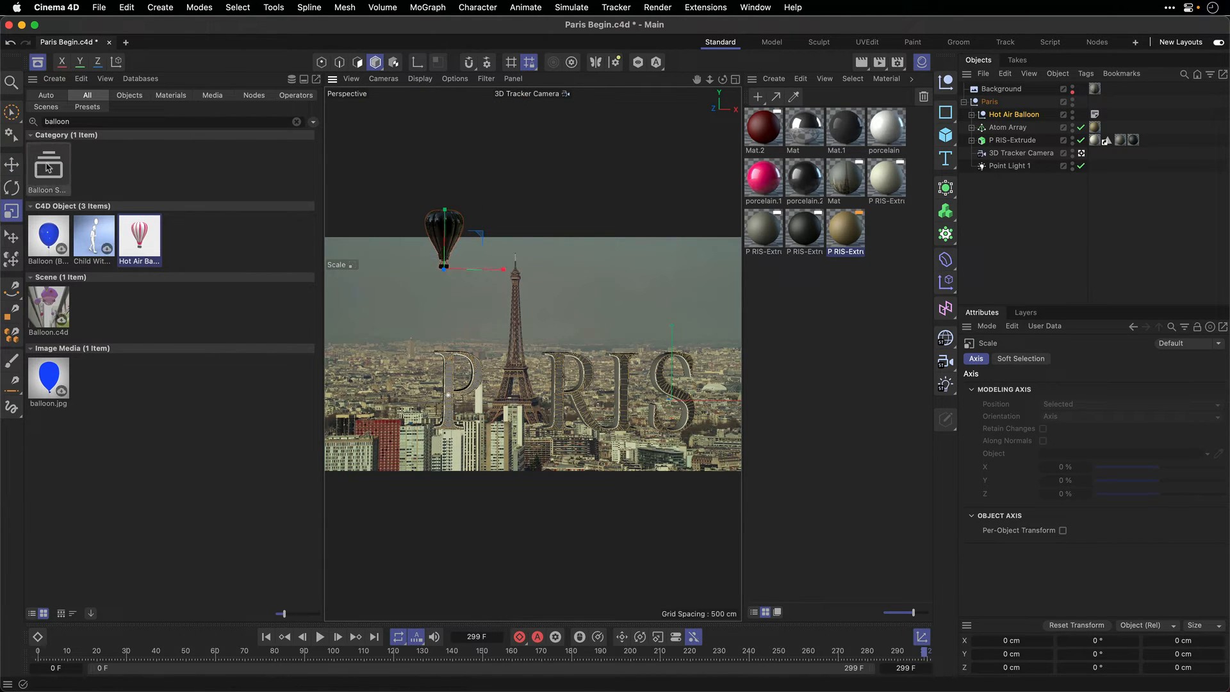
pyautogui.press('e')
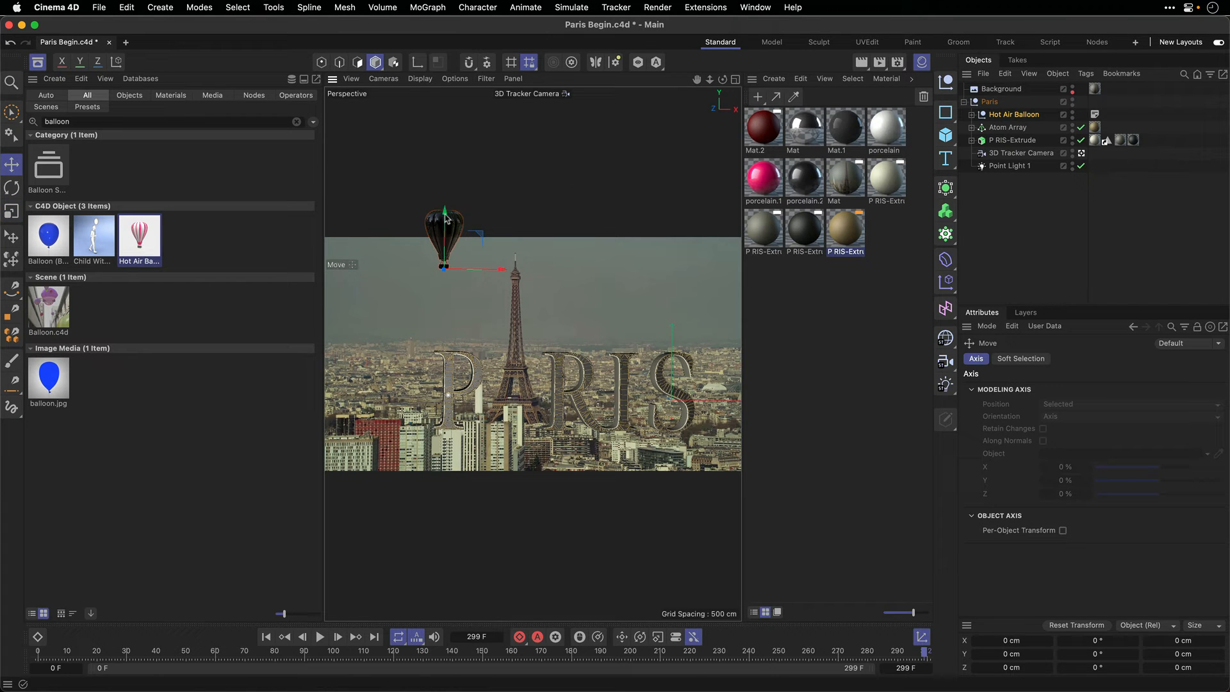
pyautogui.moveTo(446, 215); pyautogui.dragTo(446, 259)
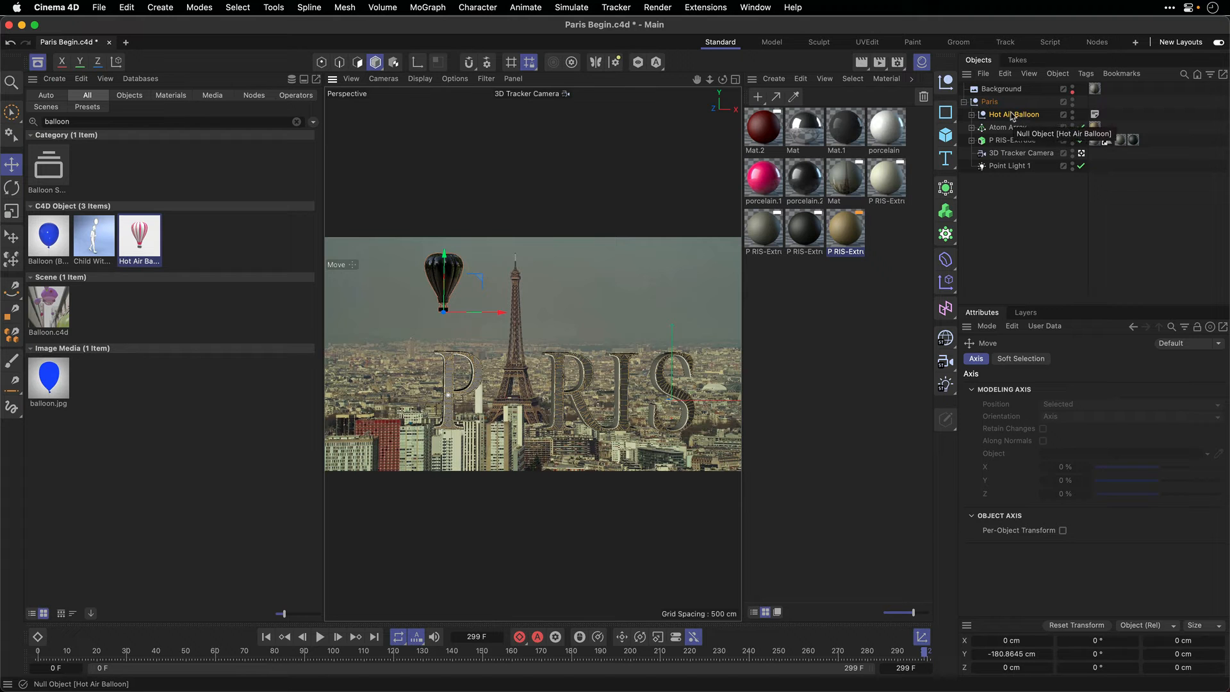
# Check the balloon at the first and last frames, and reposition it to about X 604, Y -275, Z 5012 cm.
pyautogui.moveTo(925, 652); pyautogui.dragTo(868, 659)
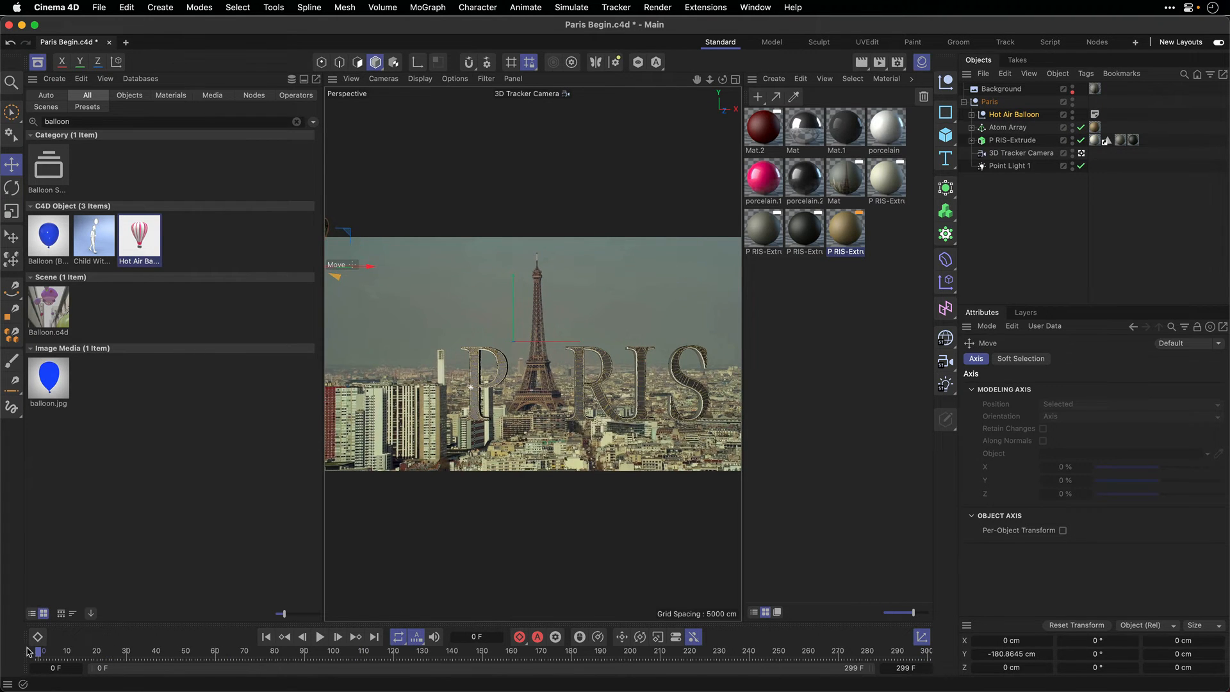
pyautogui.moveTo(1095, 675); pyautogui.dragTo(1099, 677)
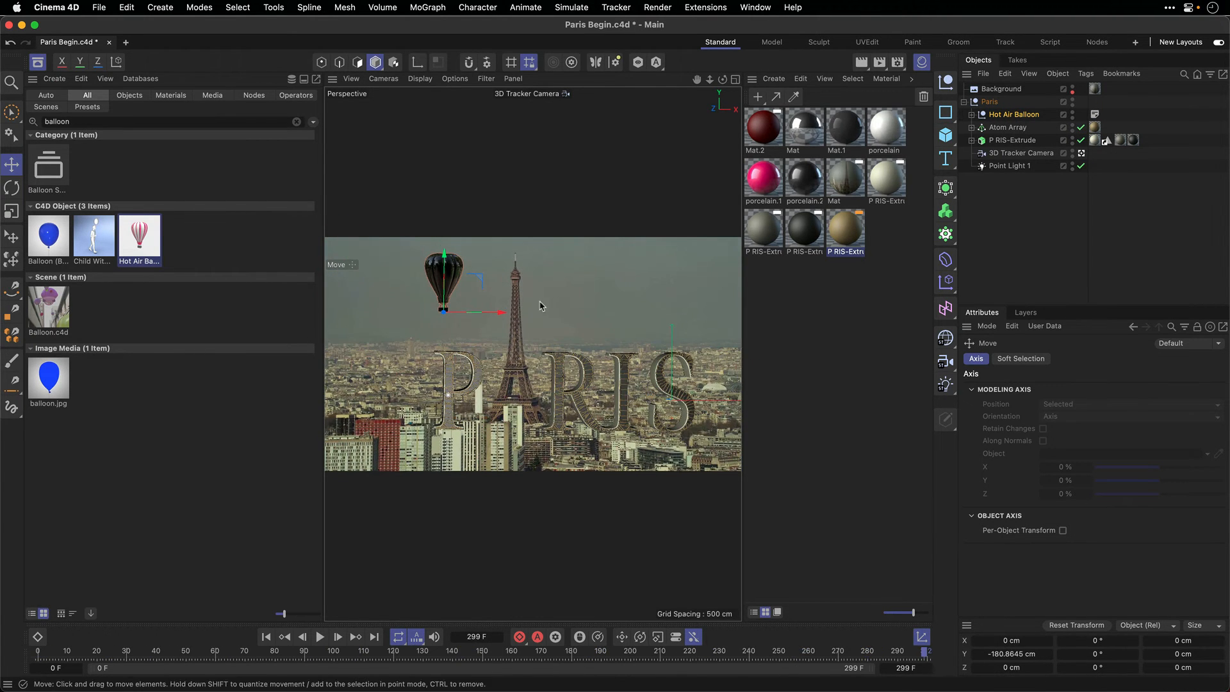
pyautogui.moveTo(503, 313); pyautogui.dragTo(609, 313)
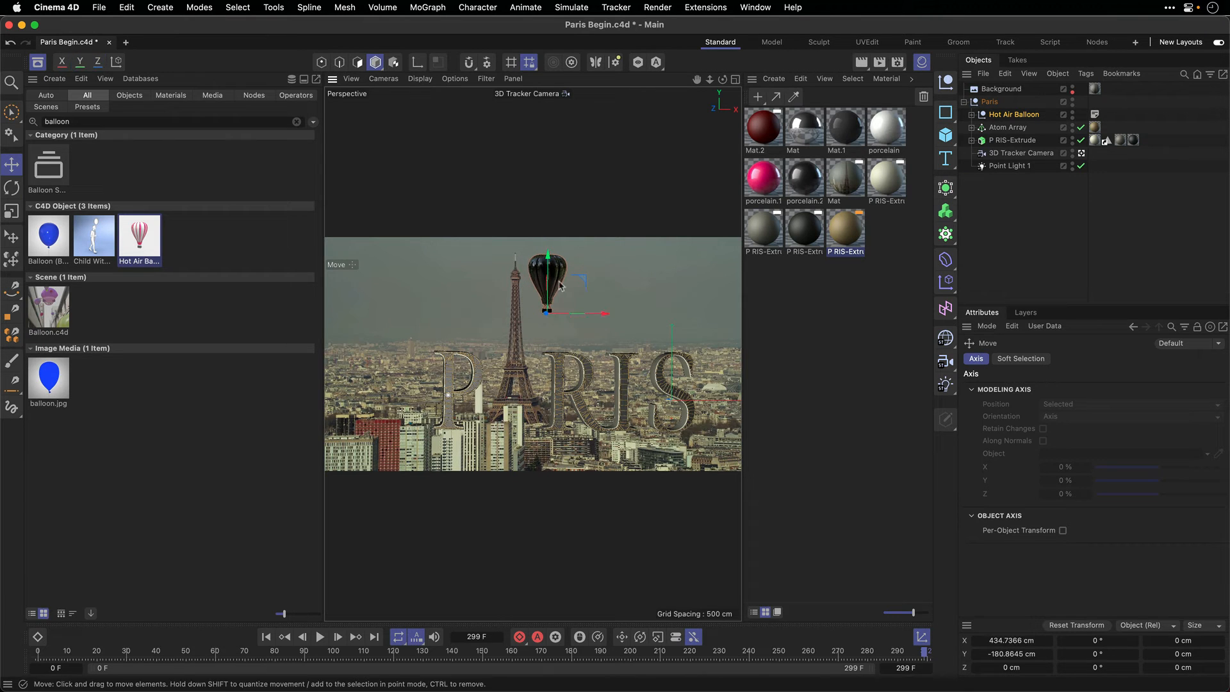
pyautogui.moveTo(548, 259); pyautogui.dragTo(549, 285)
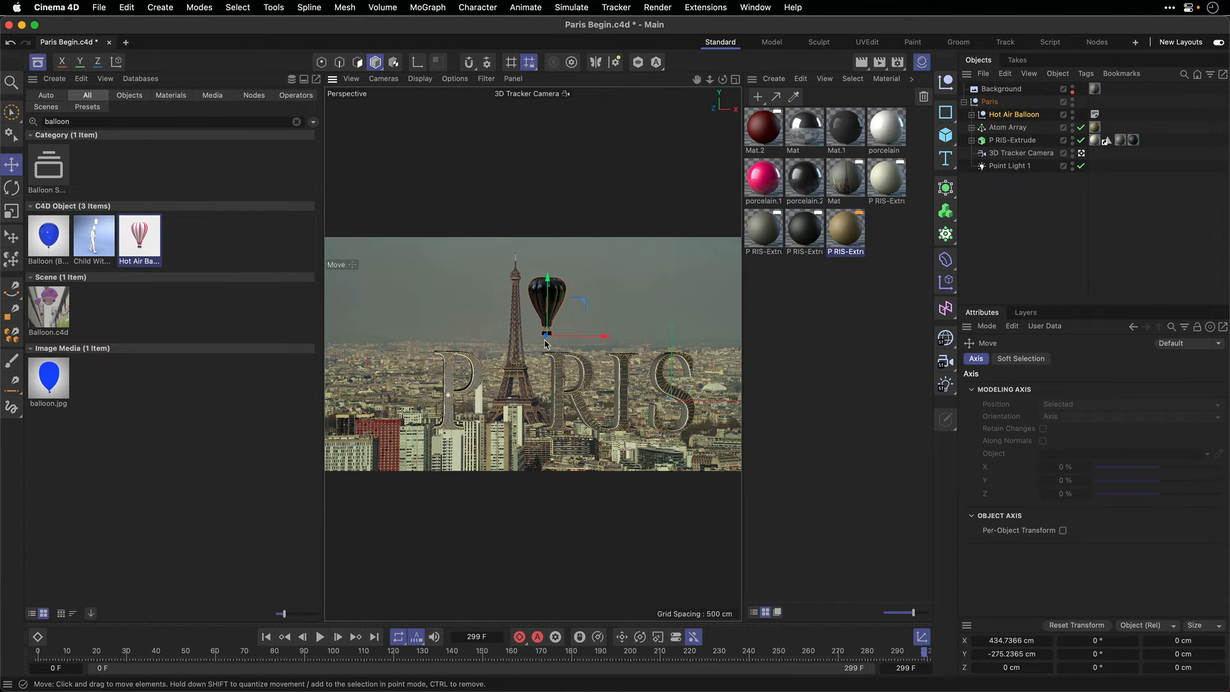
pyautogui.moveTo(545, 338); pyautogui.dragTo(590, 340)
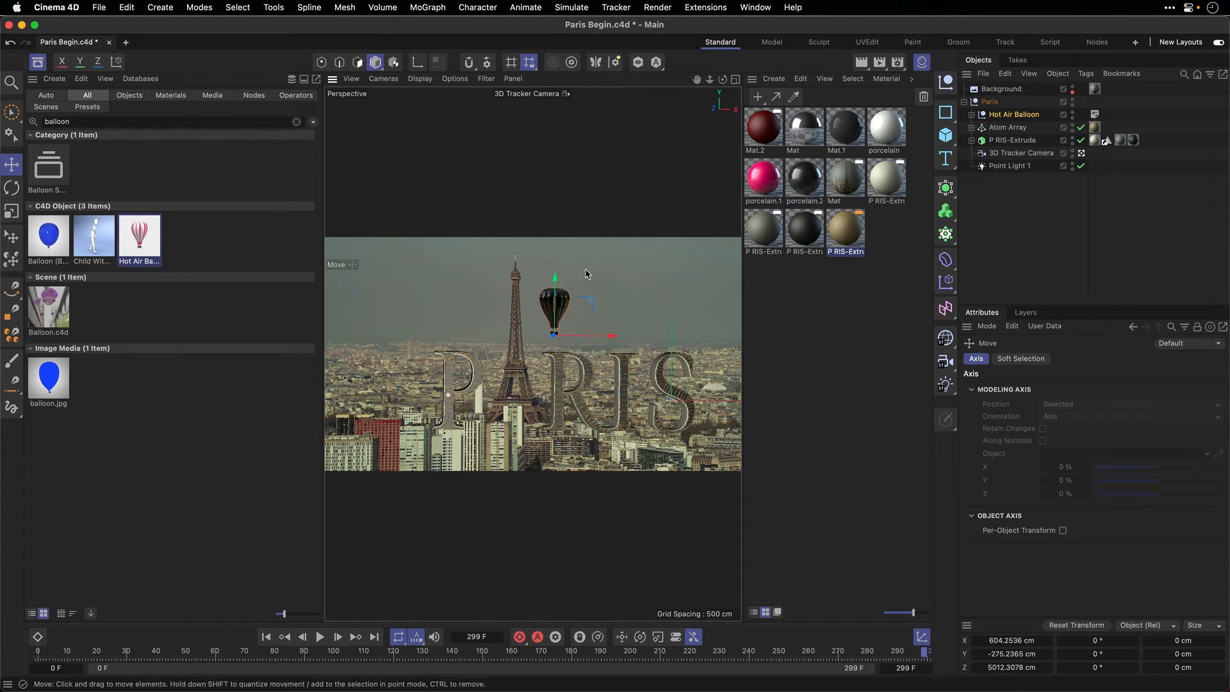
# Scale the Hot Air Balloon down slightly and review its placement from the last frame back to the first.
pyautogui.press('t')
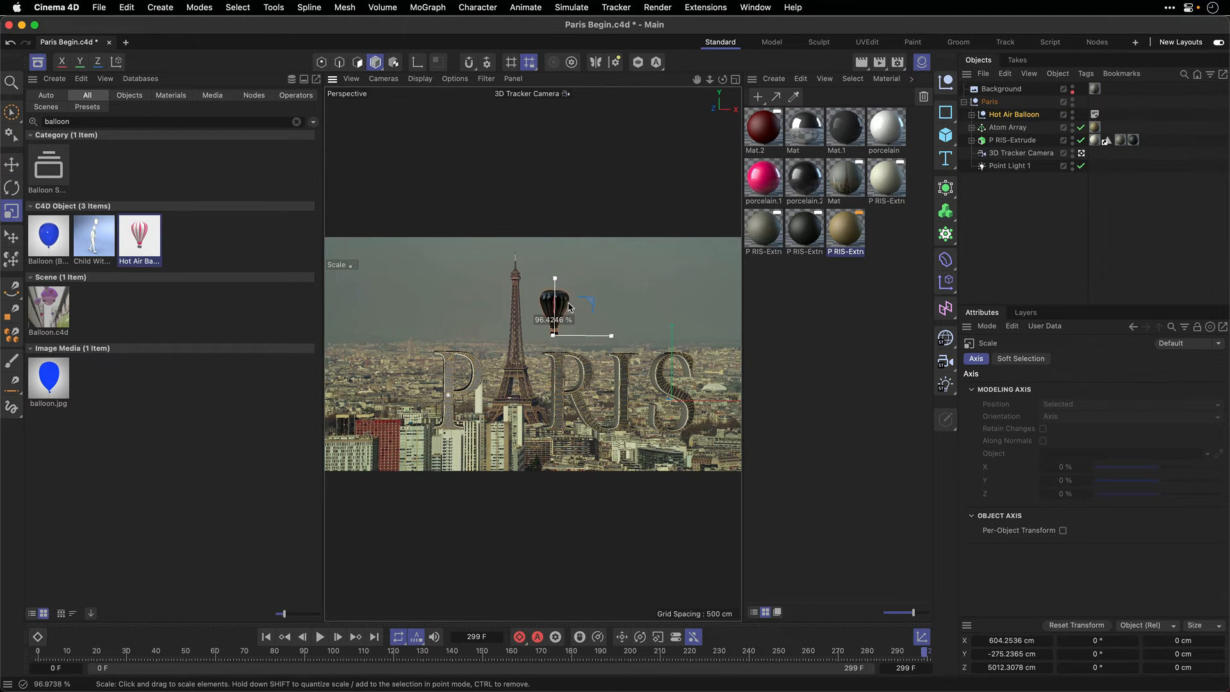
pyautogui.press('e')
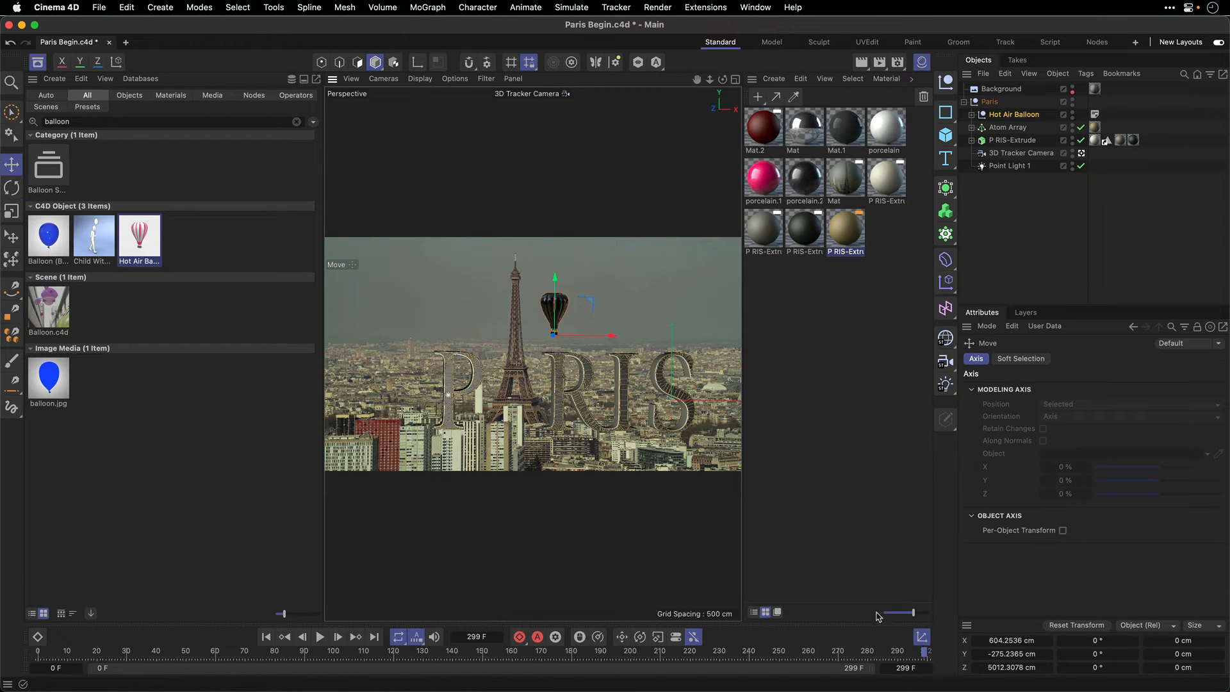
pyautogui.moveTo(864, 651); pyautogui.dragTo(715, 651)
pyautogui.moveTo(511, 636); pyautogui.dragTo(2, 649)
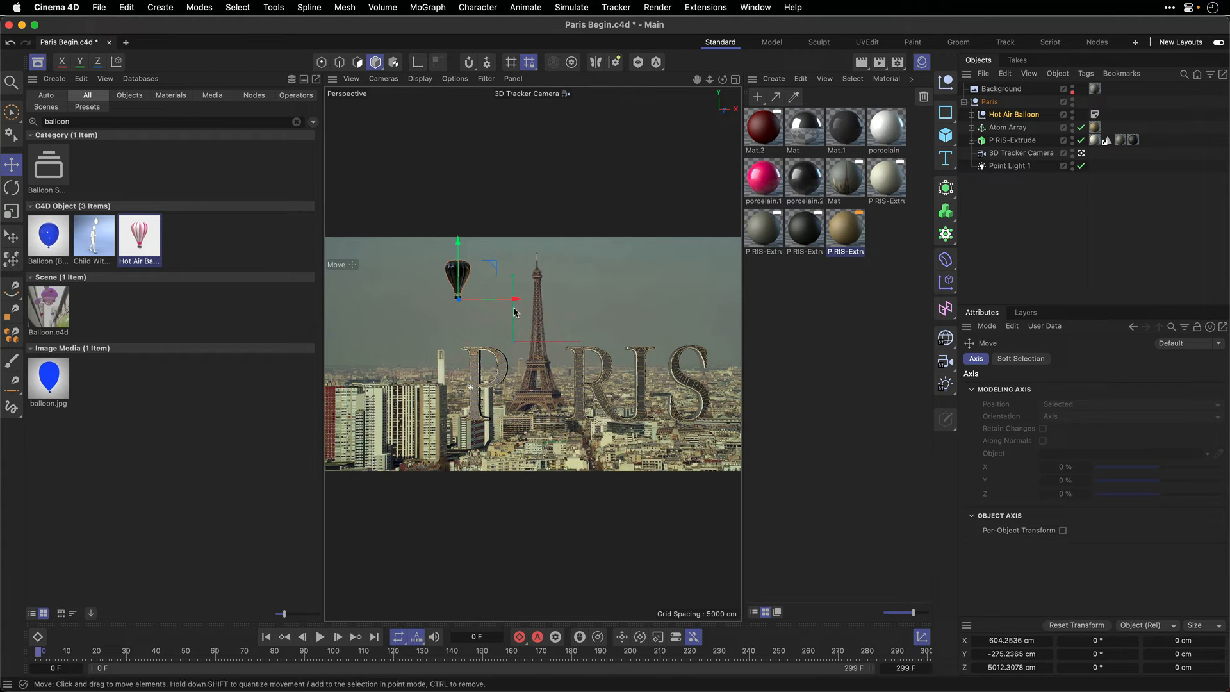
pyautogui.click(923, 651)
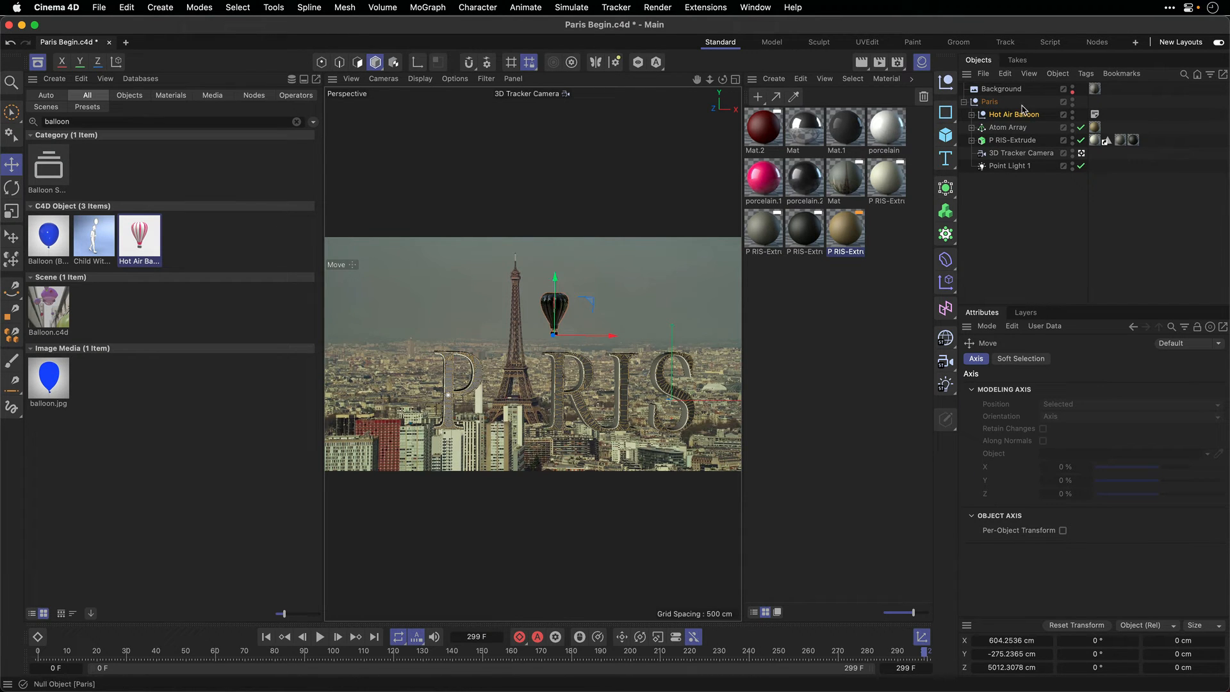
# Add an Omni light to the scene and make it the first child of the Hot Air Balloon.
pyautogui.click(946, 384)
pyautogui.click(988, 405)
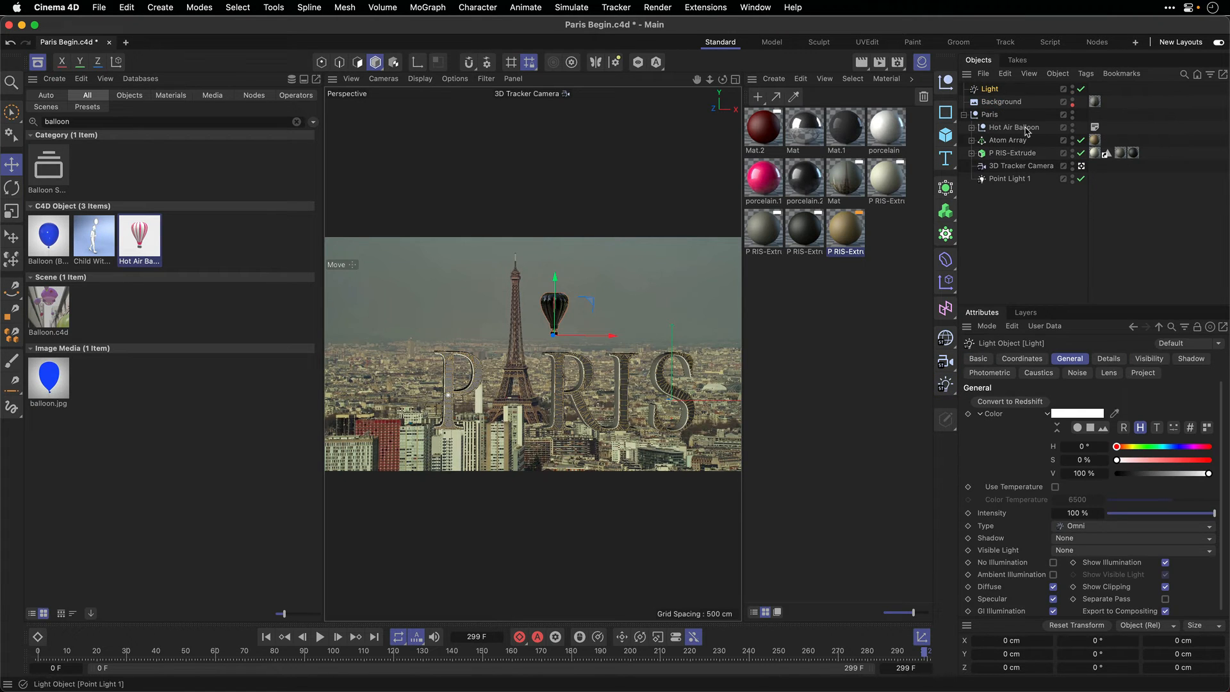
pyautogui.moveTo(992, 92); pyautogui.dragTo(1004, 129)
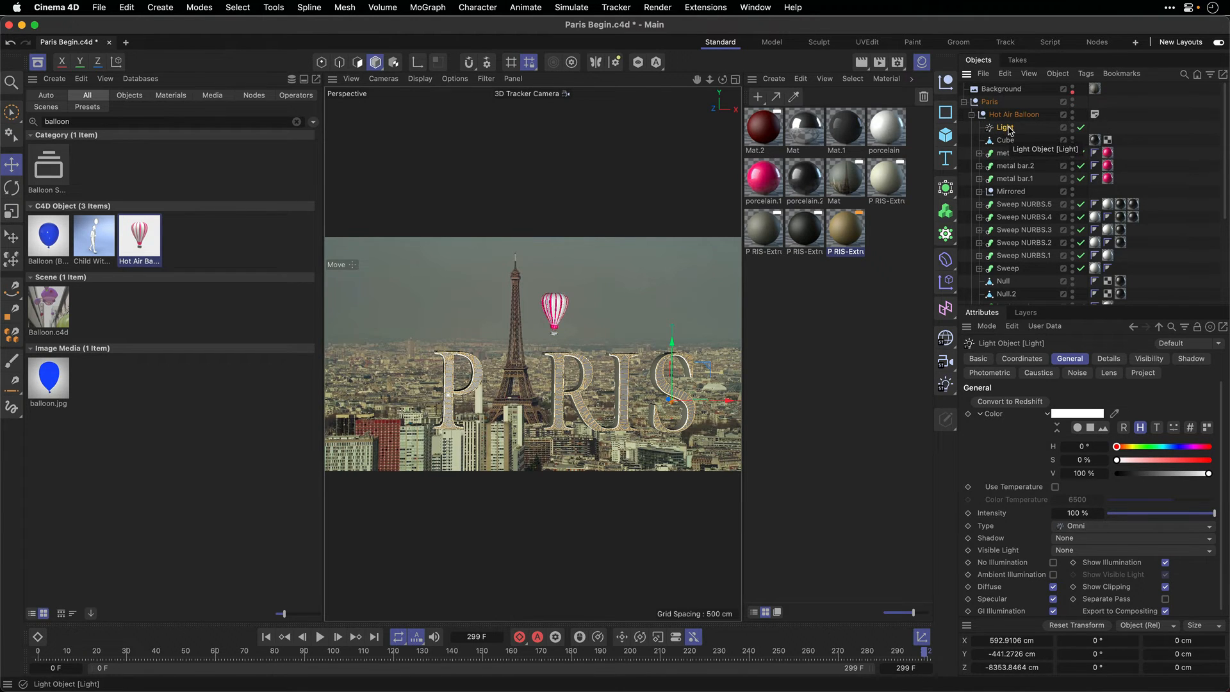
# Move the balloon's light to about X -324, Y 257, Z -905 cm, just above and beside the balloon.
pyautogui.click(1012, 114)
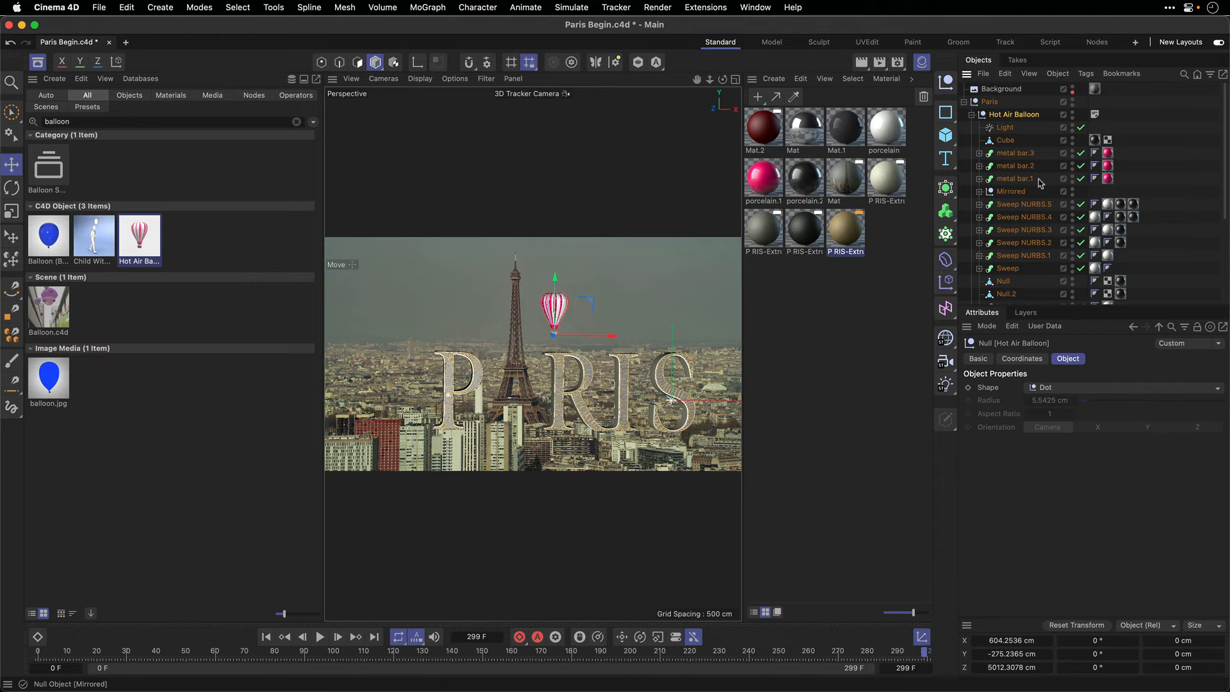
pyautogui.click(1006, 129)
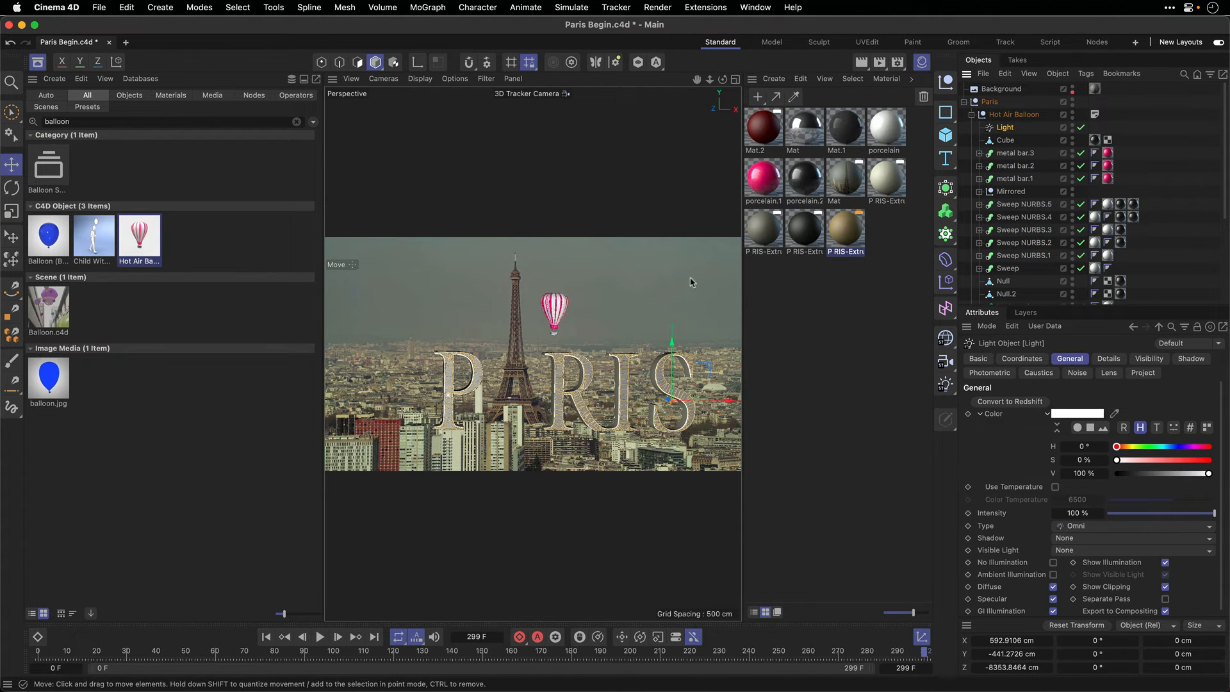
pyautogui.moveTo(717, 401); pyautogui.dragTo(646, 263)
pyautogui.moveTo(531, 322); pyautogui.dragTo(520, 287)
pyautogui.moveTo(769, 652); pyautogui.dragTo(829, 652)
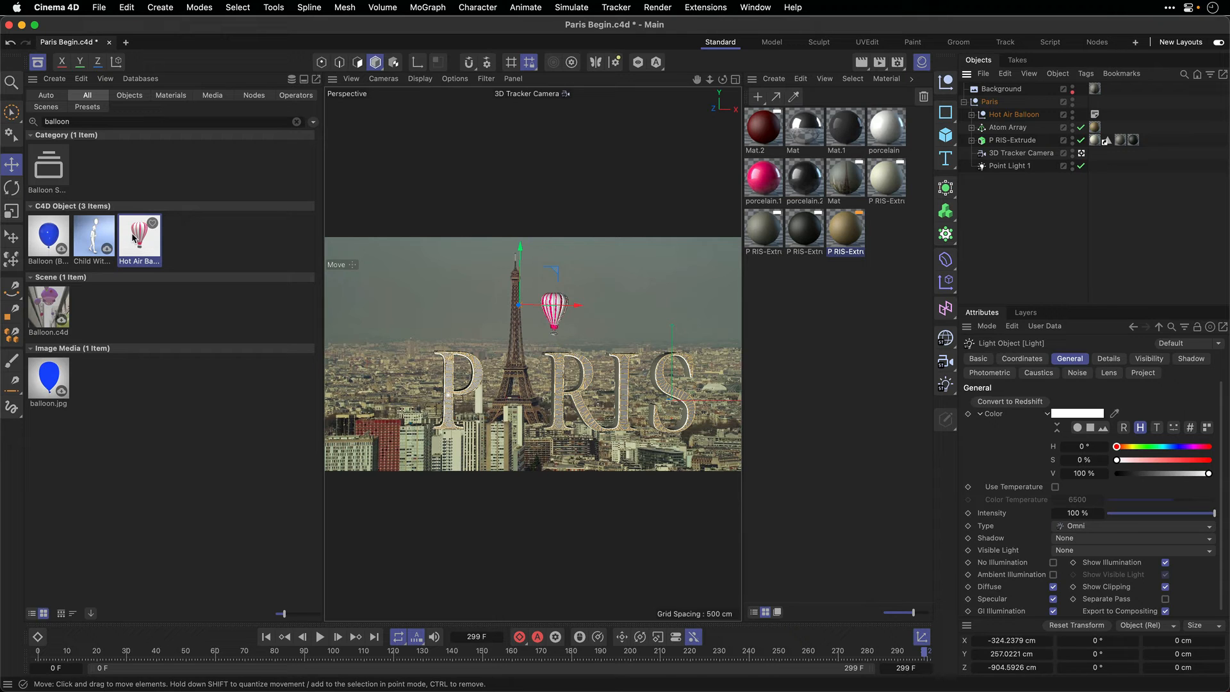
# Add a second Hot Air Balloon asset as the first child of the Paris null and scale it down.
pyautogui.moveTo(144, 244)
pyautogui.mouseDown()
pyautogui.moveTo(773, 240)
pyautogui.moveTo(1004, 171)
pyautogui.moveTo(1015, 112)
pyautogui.mouseUp()
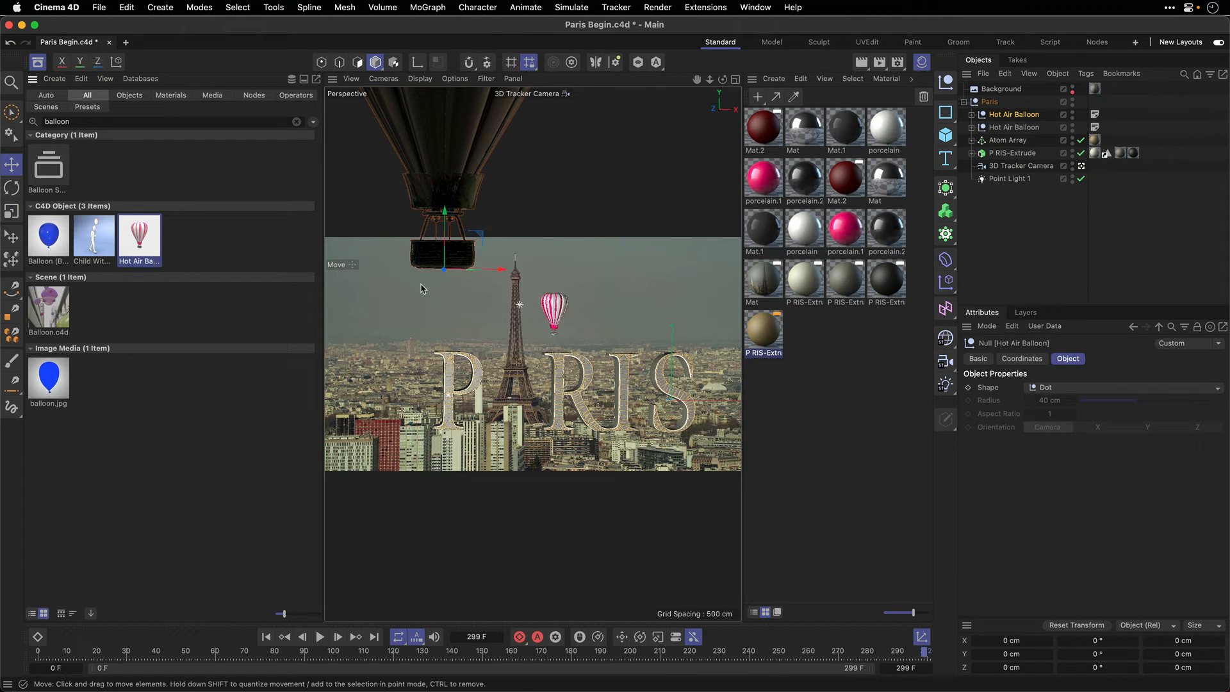
pyautogui.press('t')
pyautogui.moveTo(440, 289); pyautogui.dragTo(442, 258)
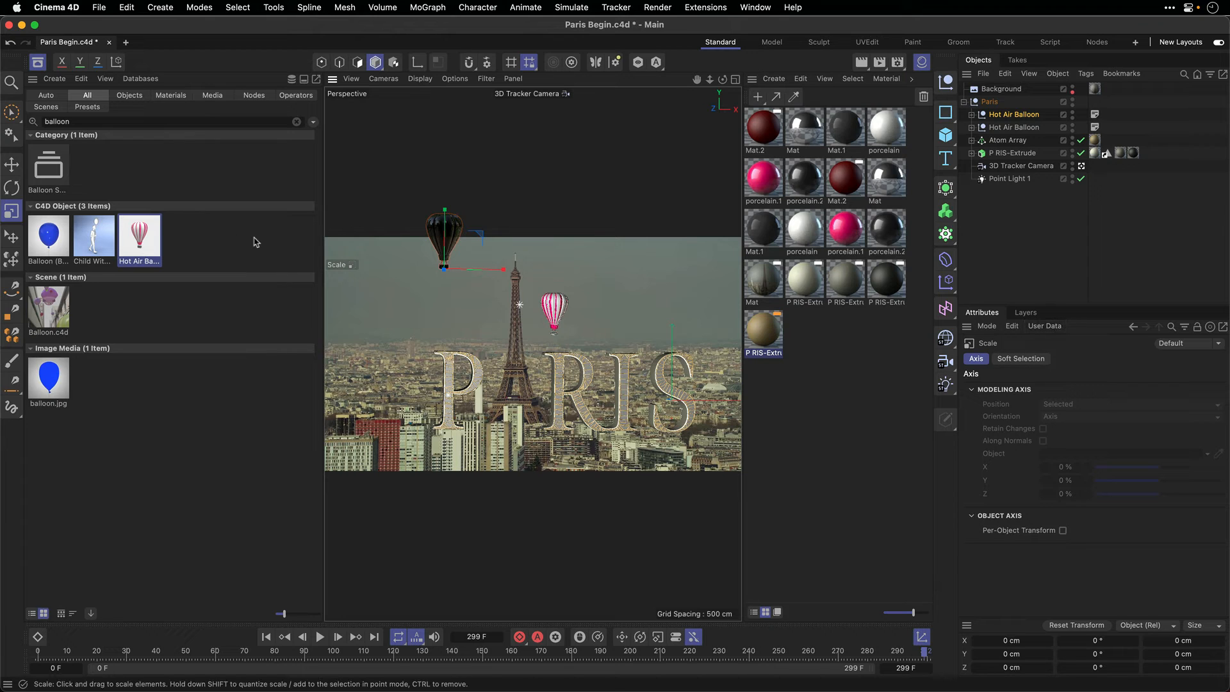
# Set the second Hot Air Balloon's Z position to 5000 cm.
pyautogui.click(11, 164)
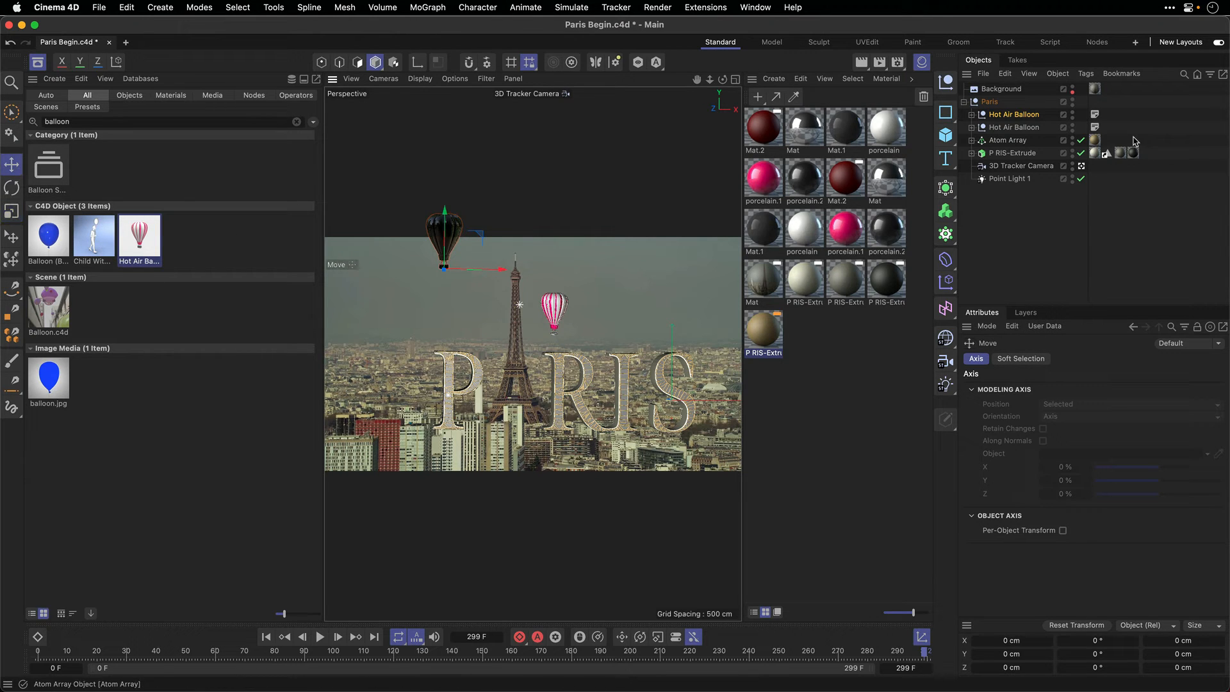
pyautogui.click(1027, 117)
pyautogui.click(1005, 667)
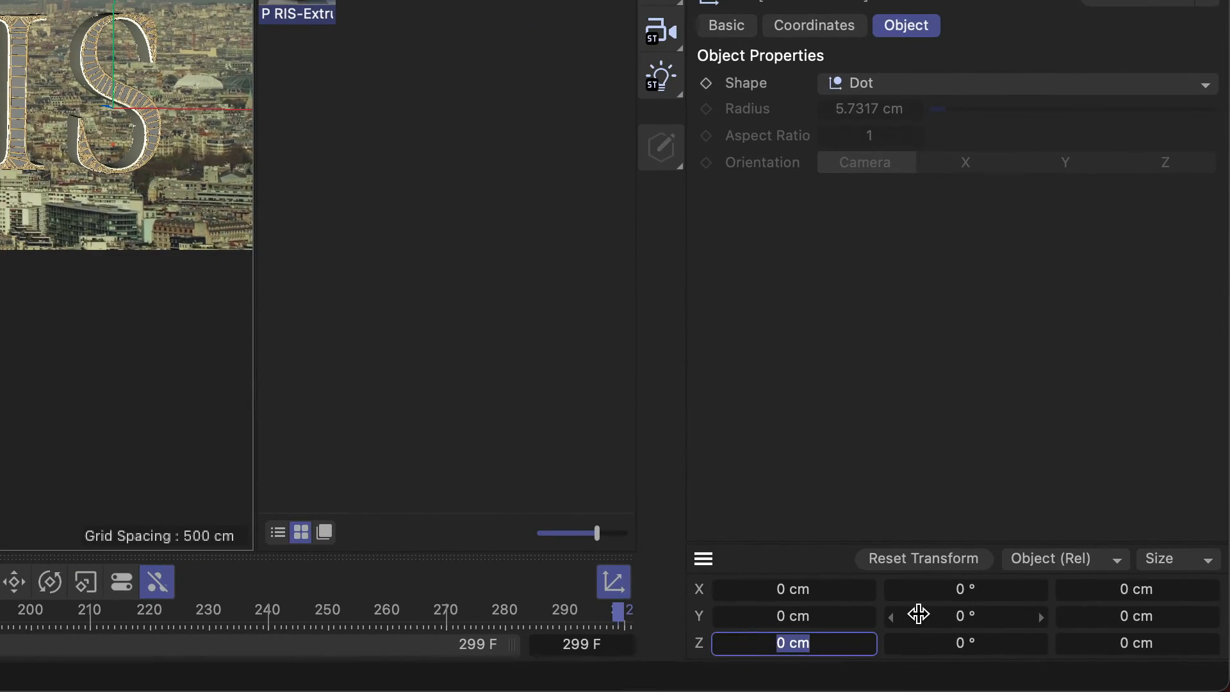
pyautogui.write('5000')
pyautogui.press('Return')
# Move the second balloon to about X 1103, Y -111 cm, over the letter S, and shrink it slightly.
pyautogui.moveTo(386, 242); pyautogui.dragTo(699, 246)
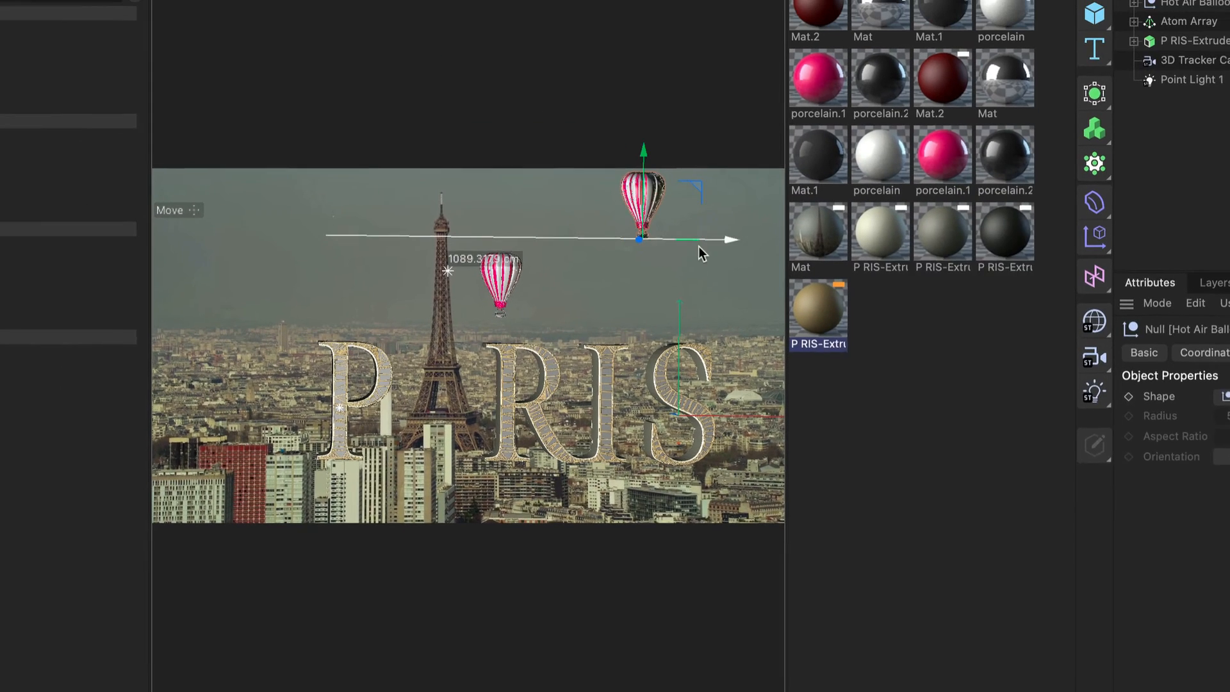
pyautogui.moveTo(644, 155); pyautogui.dragTo(663, 196)
pyautogui.press('t')
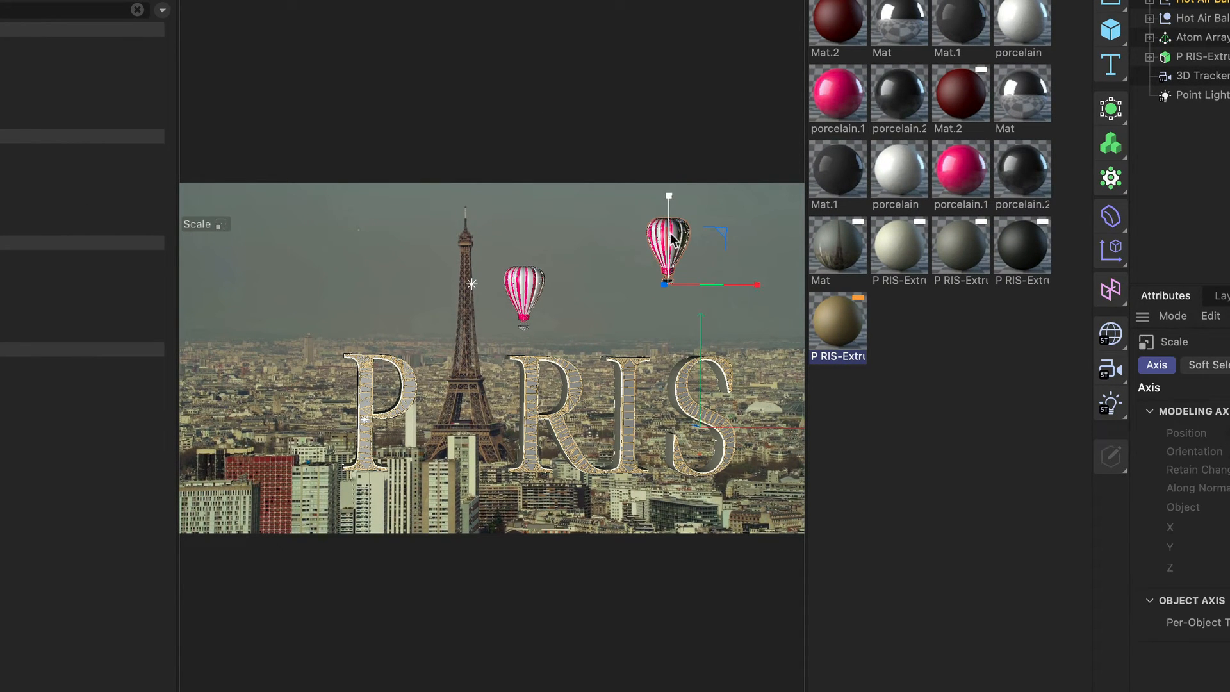
pyautogui.moveTo(712, 236); pyautogui.dragTo(695, 242)
# Recolor the second balloon's porcelain.1 material to blue with a hue of 224°.
pyautogui.click(965, 180)
pyautogui.click(843, 93)
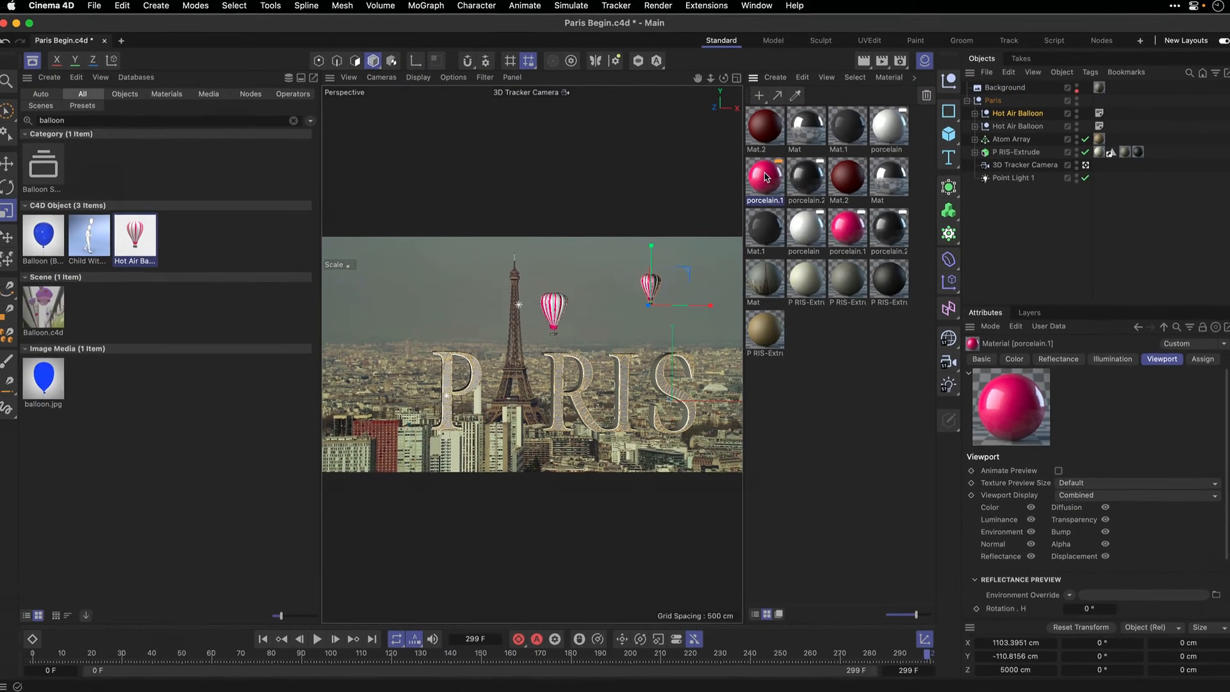
pyautogui.doubleClick(837, 86)
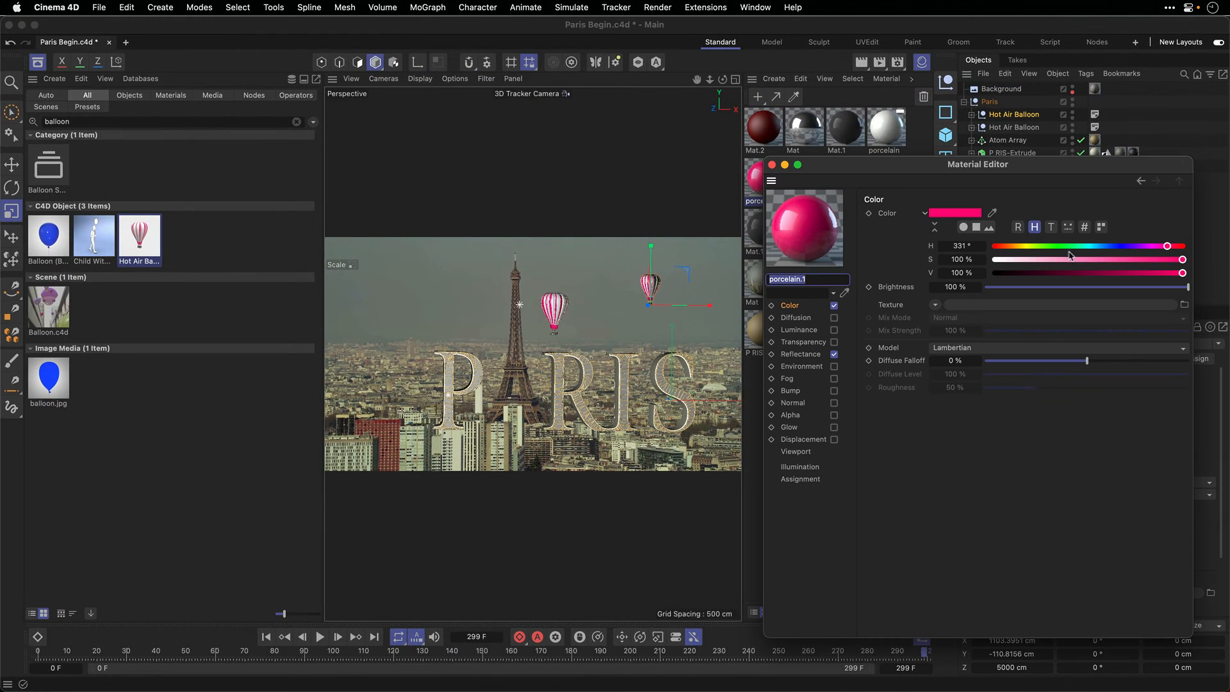
pyautogui.moveTo(1162, 250); pyautogui.dragTo(1114, 251)
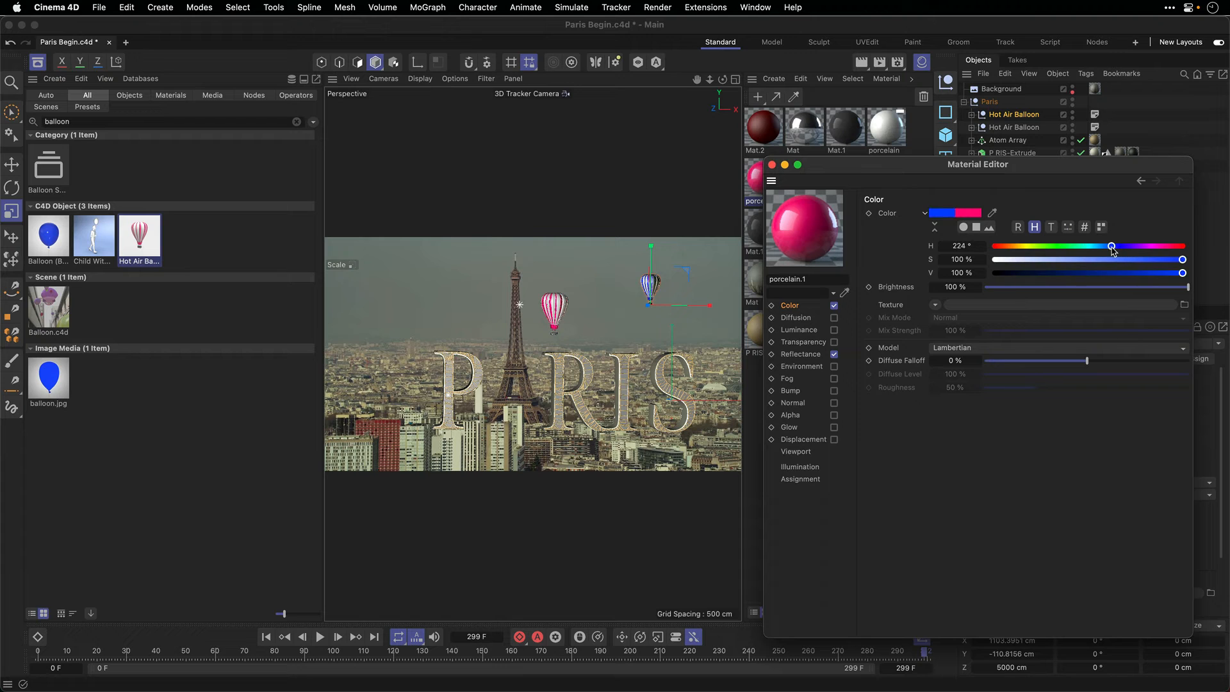
pyautogui.click(772, 166)
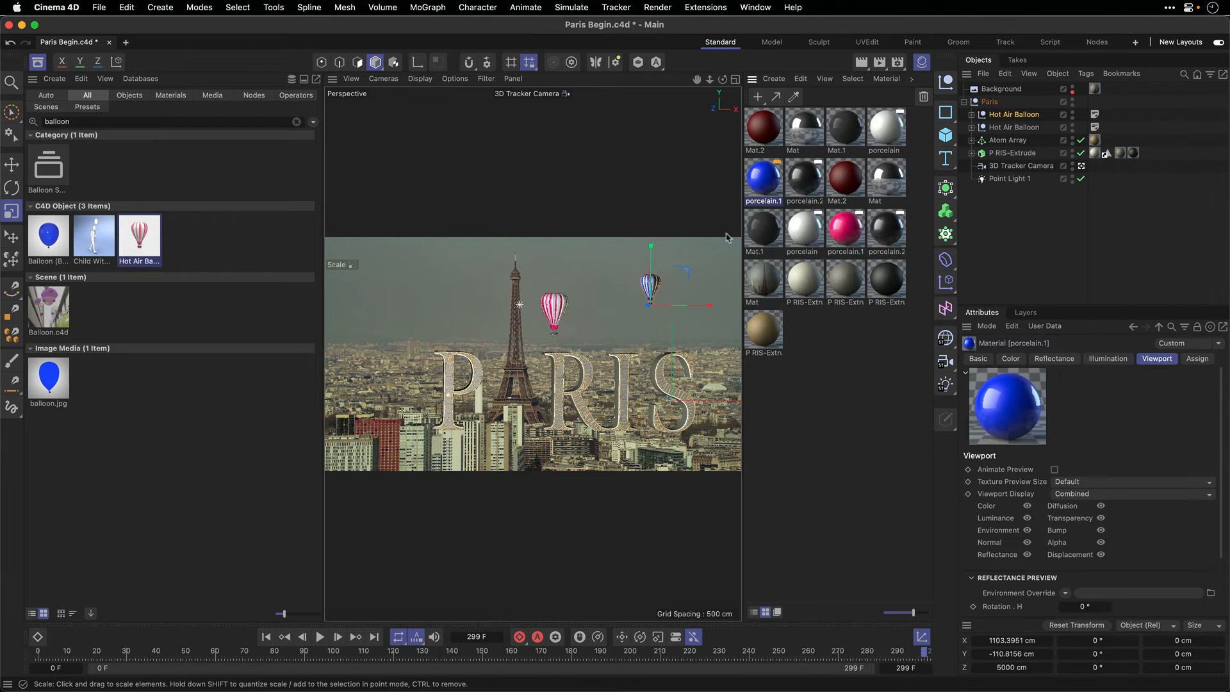
# Add a third, scaled-down Hot Air Balloon under the Paris null at Z 2500 cm and lower it to about -259 cm in Y.
pyautogui.moveTo(142, 235); pyautogui.dragTo(1005, 122)
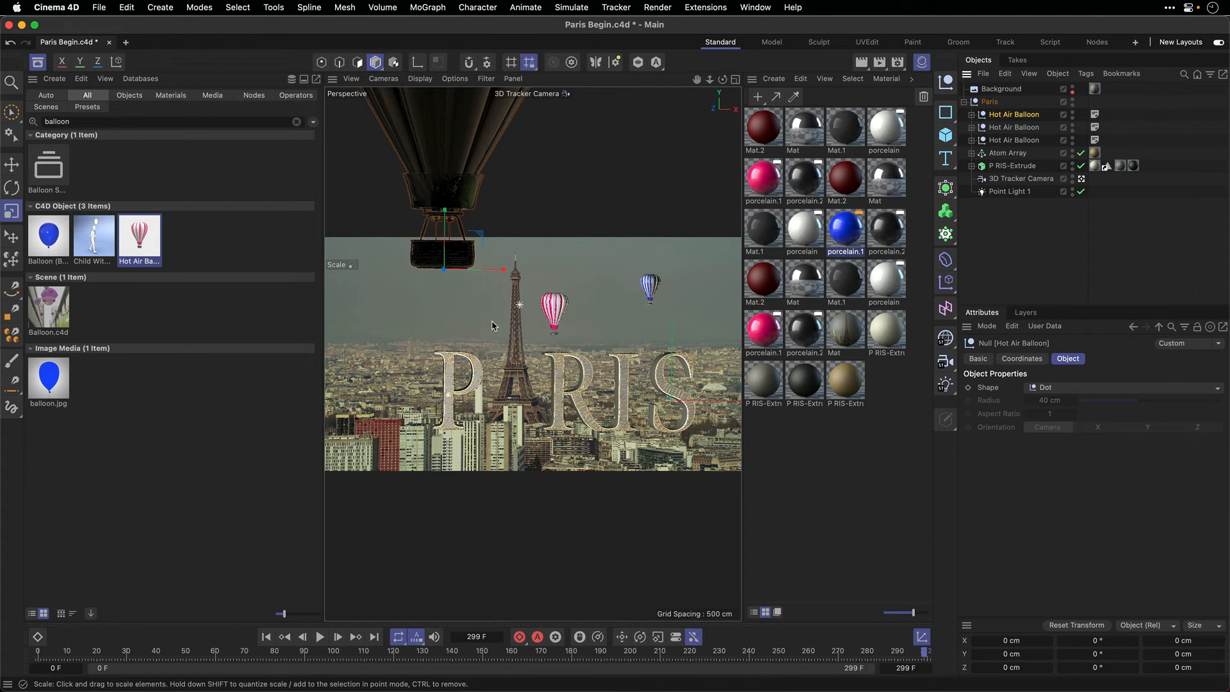
pyautogui.moveTo(447, 281); pyautogui.dragTo(445, 259)
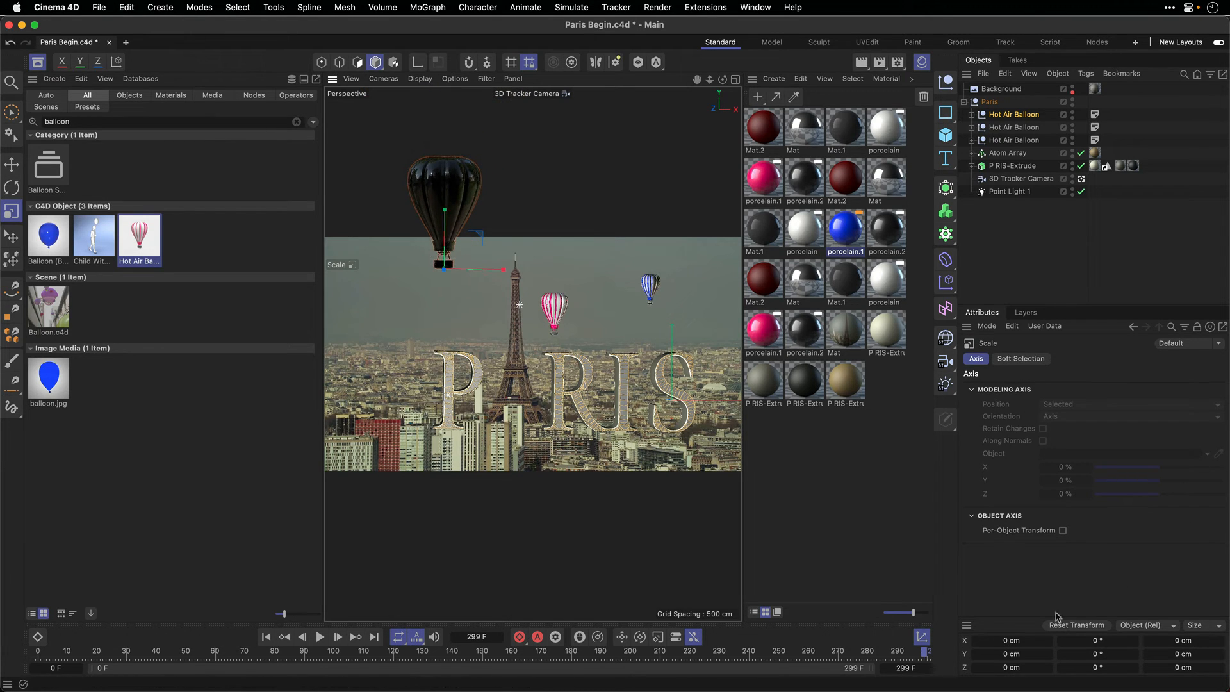
pyautogui.click(1007, 668)
pyautogui.press('Return')
pyautogui.press('e')
pyautogui.moveTo(441, 221); pyautogui.dragTo(437, 277)
# Recolor the third balloon's porcelain.1 material to green with a hue of 101°.
pyautogui.click(764, 330)
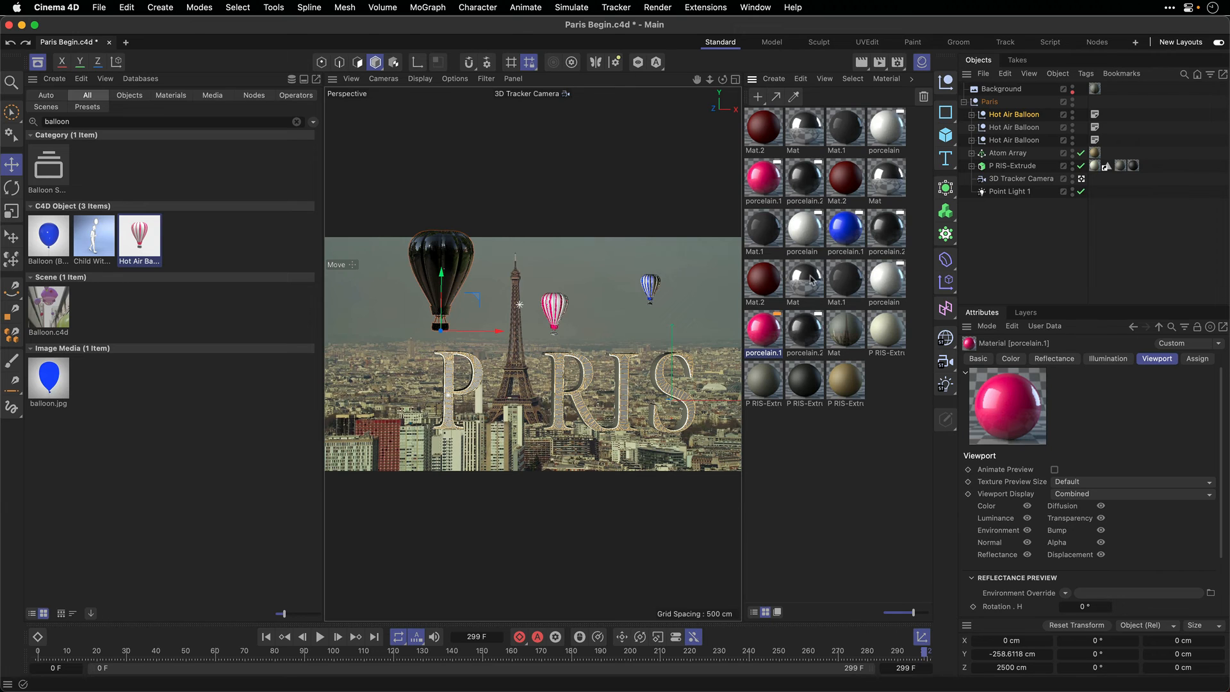
pyautogui.doubleClick(763, 180)
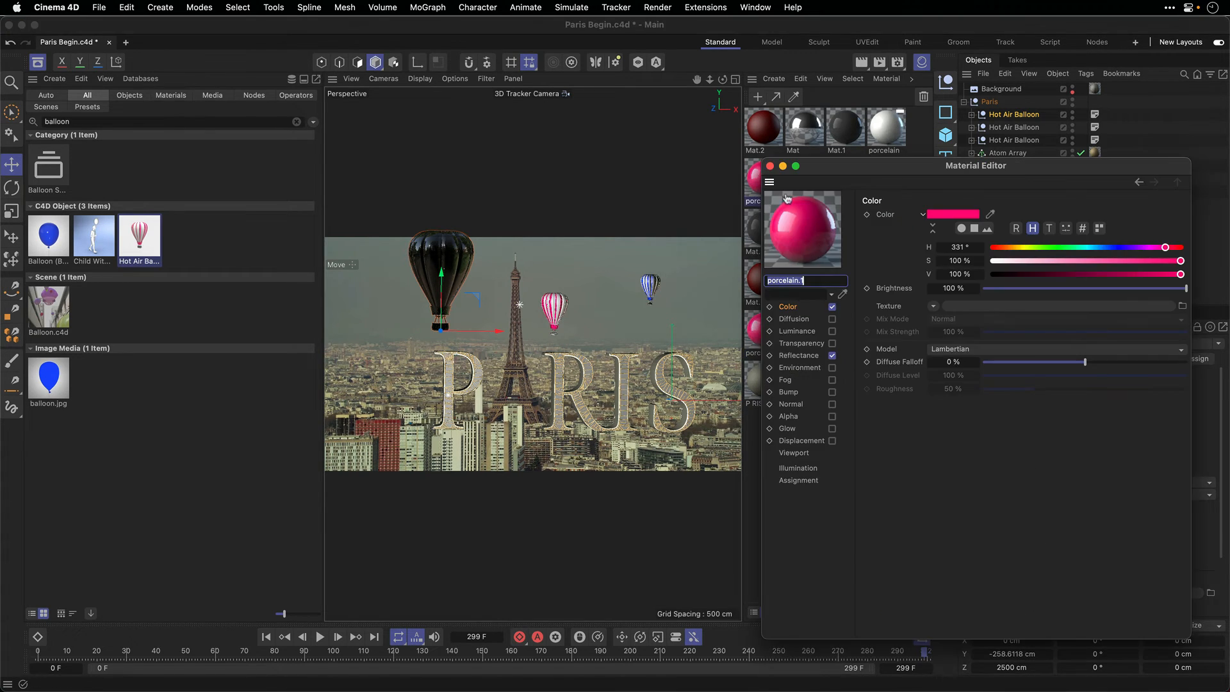
pyautogui.click(1046, 248)
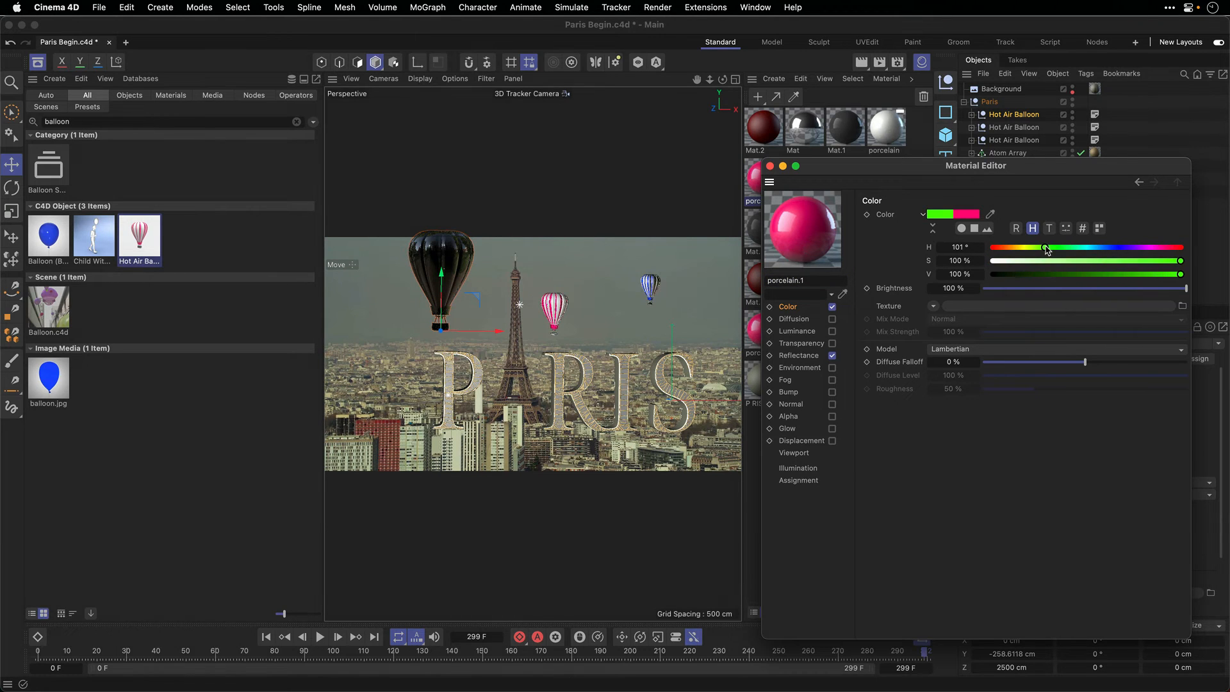
pyautogui.click(770, 166)
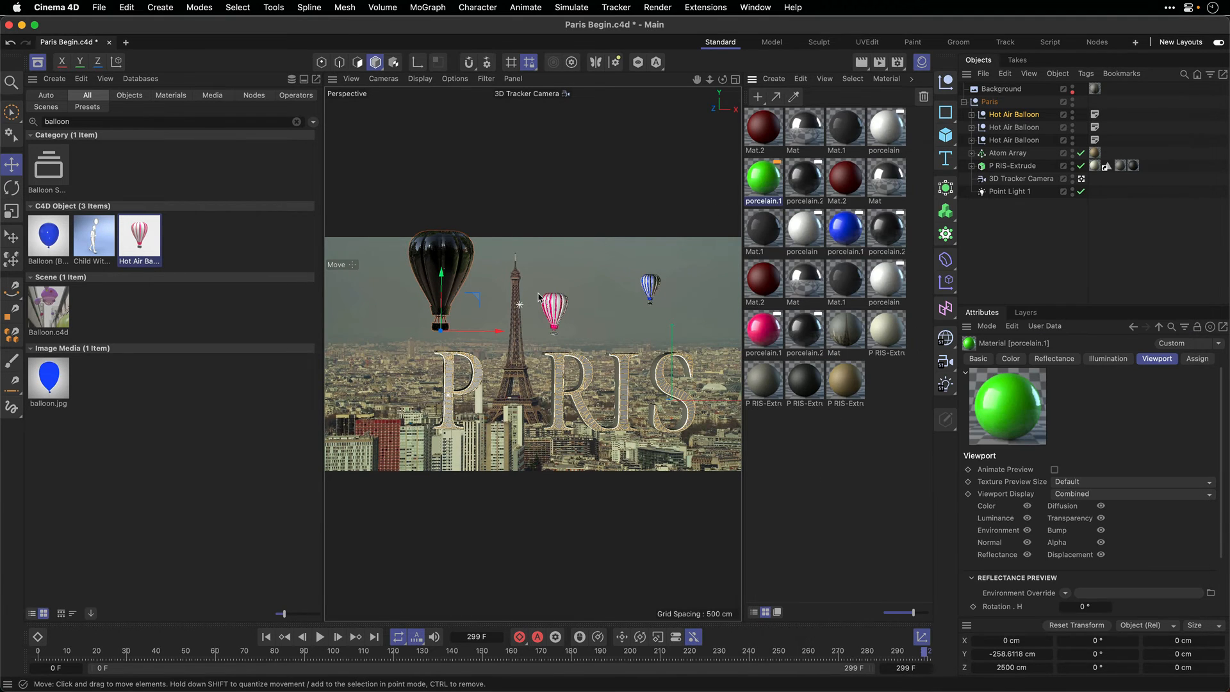
# Push the third balloon back to about 8911 cm in Z and hide the Asset Browser.
pyautogui.click(1019, 115)
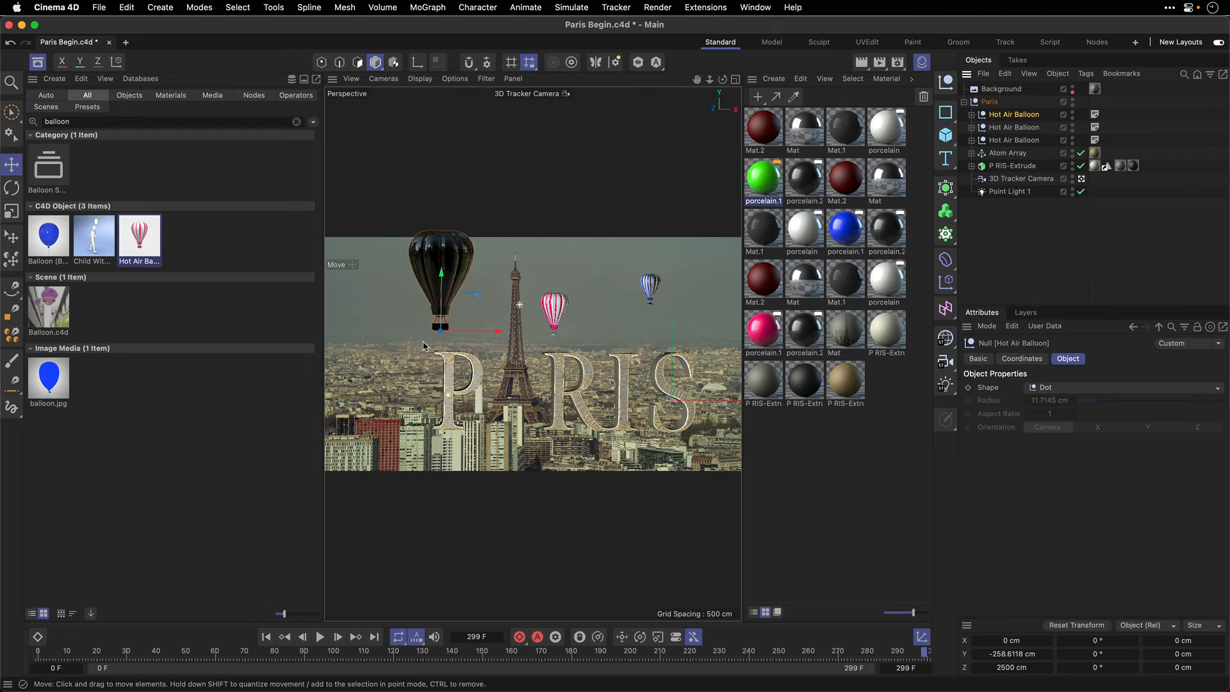
pyautogui.moveTo(440, 331); pyautogui.dragTo(435, 332)
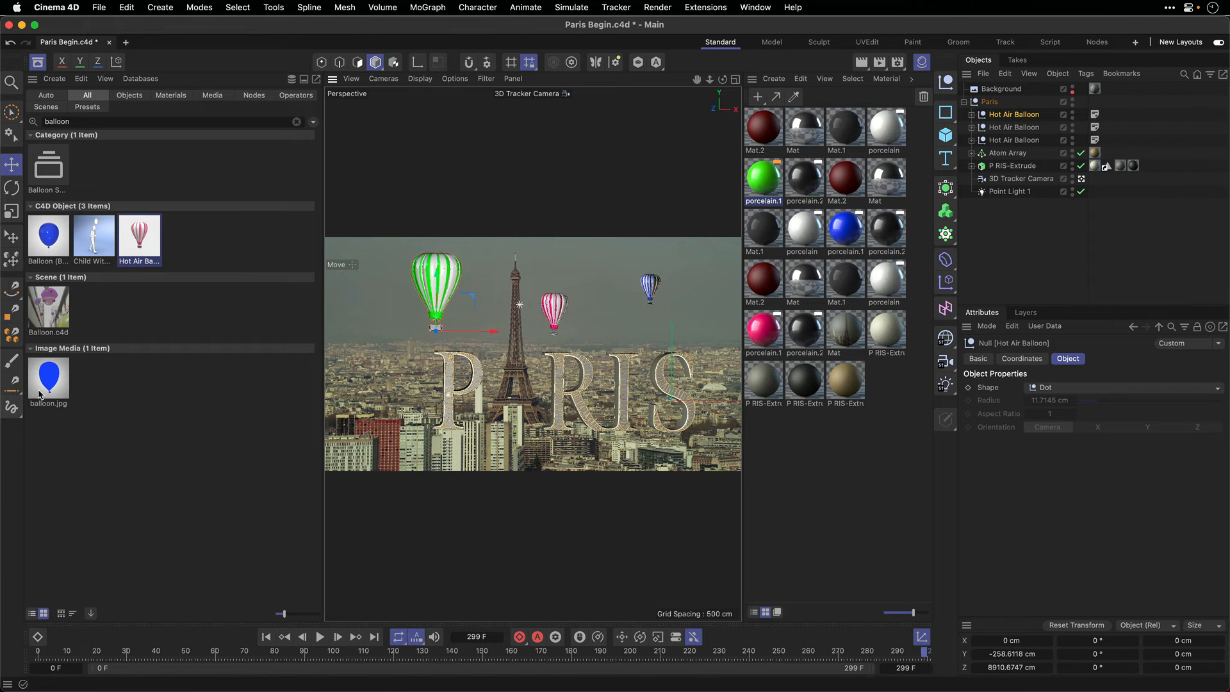
pyautogui.click(37, 63)
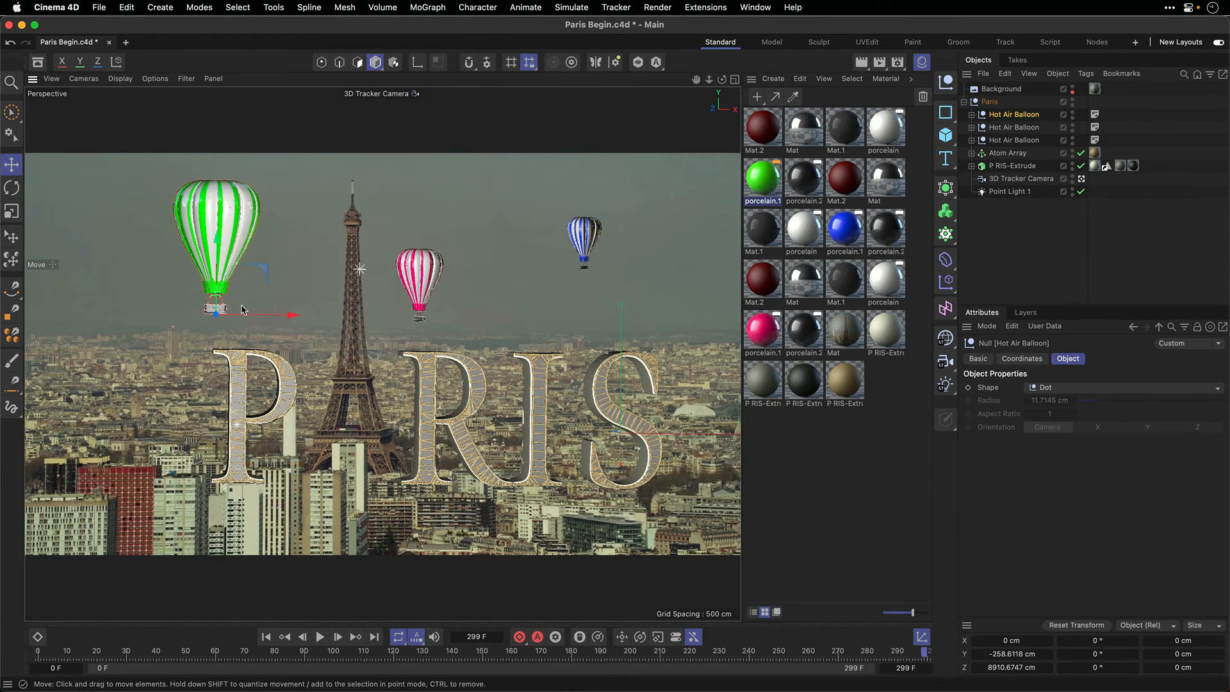
# Shrink the green balloon and move it to about X -300, Y -92 cm, in the sky beyond the letter P.
pyautogui.press('t')
pyautogui.moveTo(266, 263); pyautogui.dragTo(40, 366)
pyautogui.click(12, 165)
pyautogui.moveTo(217, 234); pyautogui.dragTo(216, 199)
pyautogui.moveTo(255, 282); pyautogui.dragTo(169, 282)
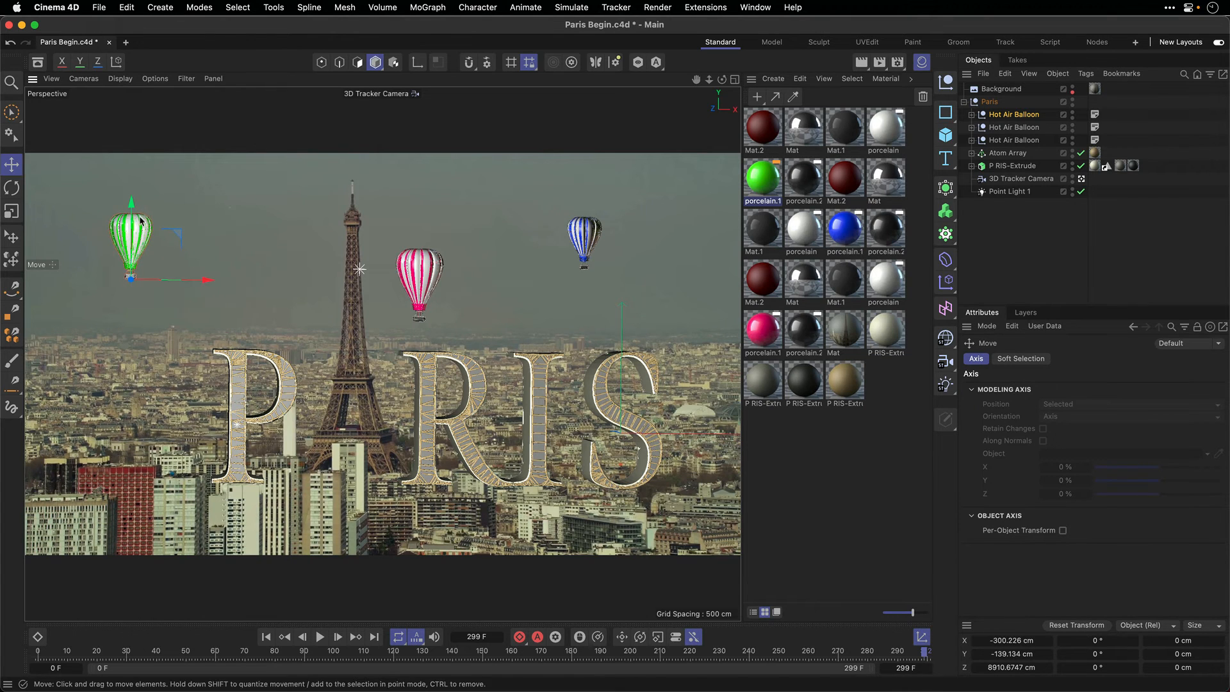
pyautogui.moveTo(134, 209); pyautogui.dragTo(134, 194)
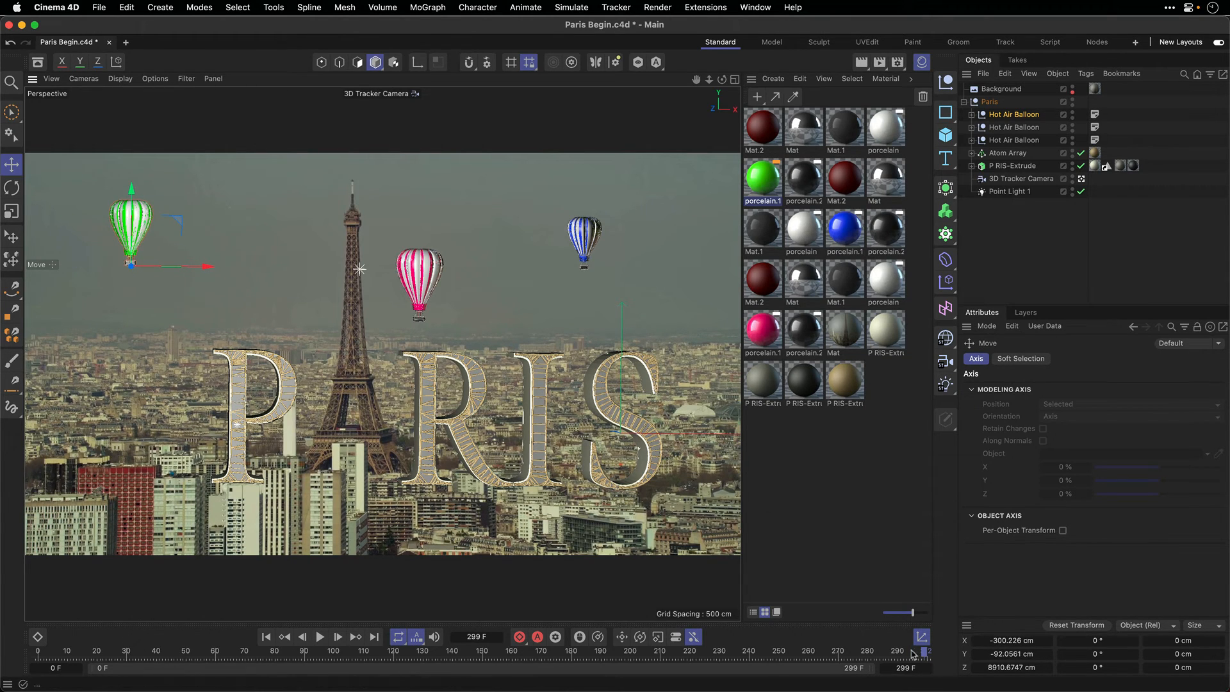
# At frame 0, move the green balloon out of the camera view to about X -530 cm.
pyautogui.moveTo(924, 652); pyautogui.dragTo(2, 646)
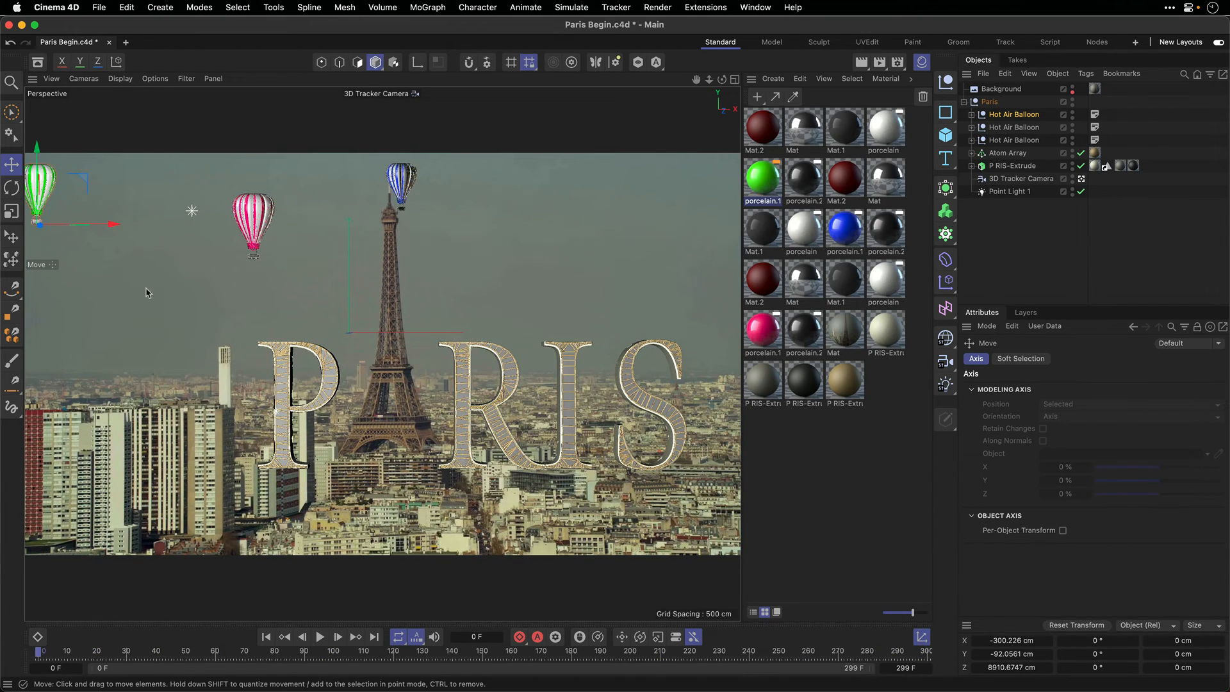
pyautogui.moveTo(105, 225); pyautogui.dragTo(46, 228)
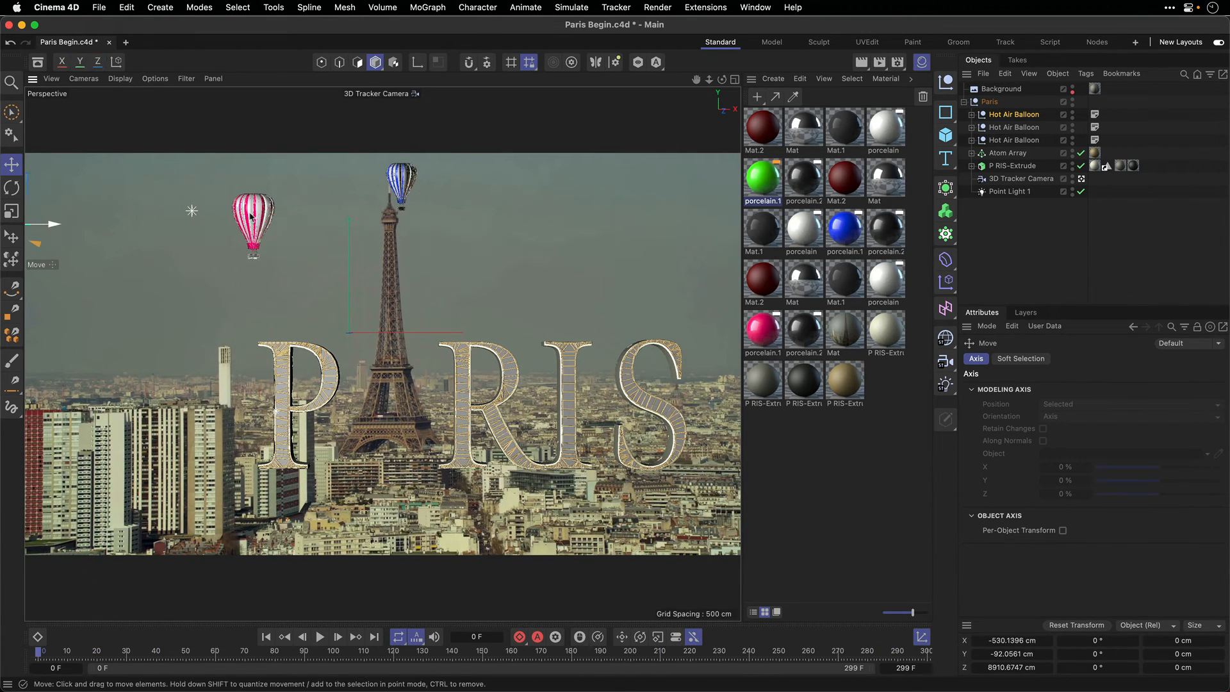
# Move the blue balloon clear of the Eiffel Tower to about X 1236, Y -125 cm and scale it down slightly.
pyautogui.click(402, 191)
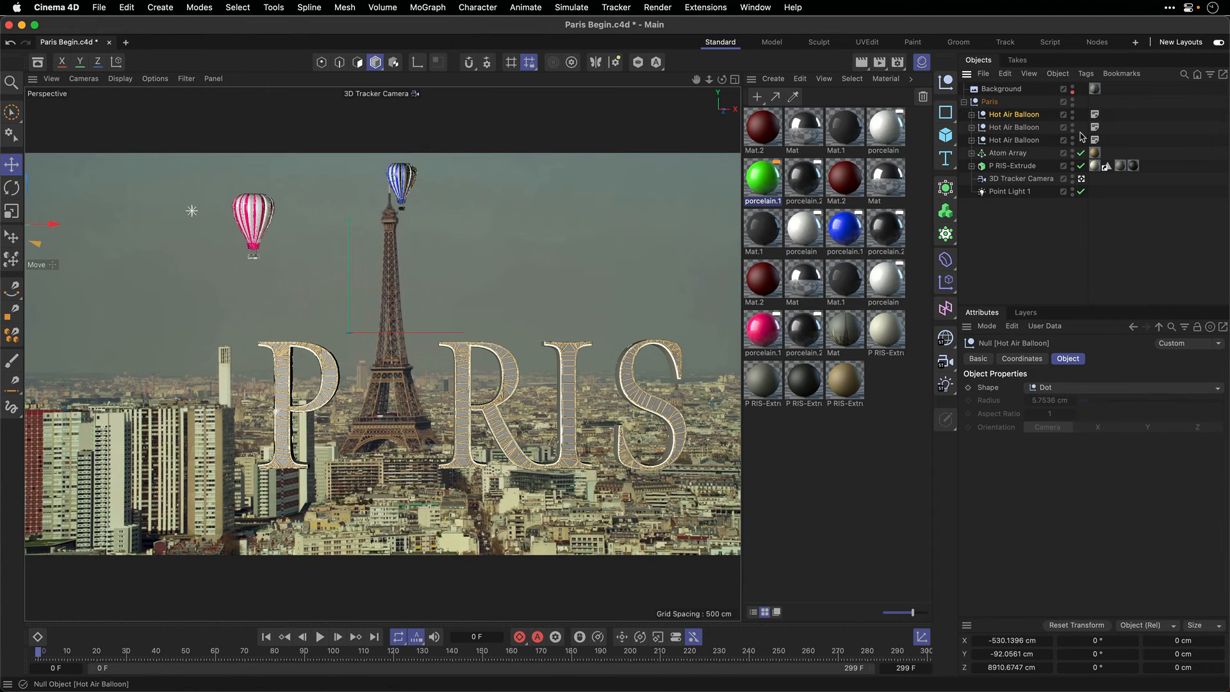
pyautogui.click(1026, 131)
pyautogui.moveTo(455, 215); pyautogui.dragTo(499, 213)
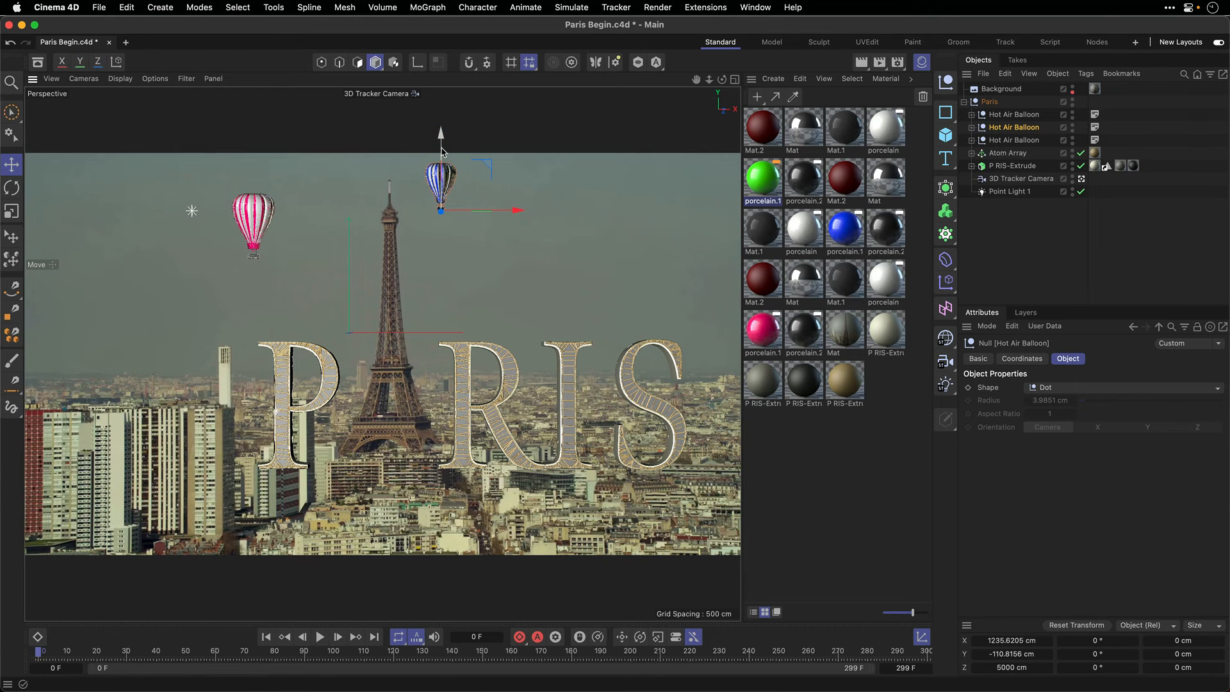
pyautogui.moveTo(441, 152); pyautogui.dragTo(443, 199)
pyautogui.press('t')
# At frame 299, move the green balloon to about X -511, Y -129 cm and hide the Material Manager.
pyautogui.moveTo(41, 650); pyautogui.dragTo(950, 690)
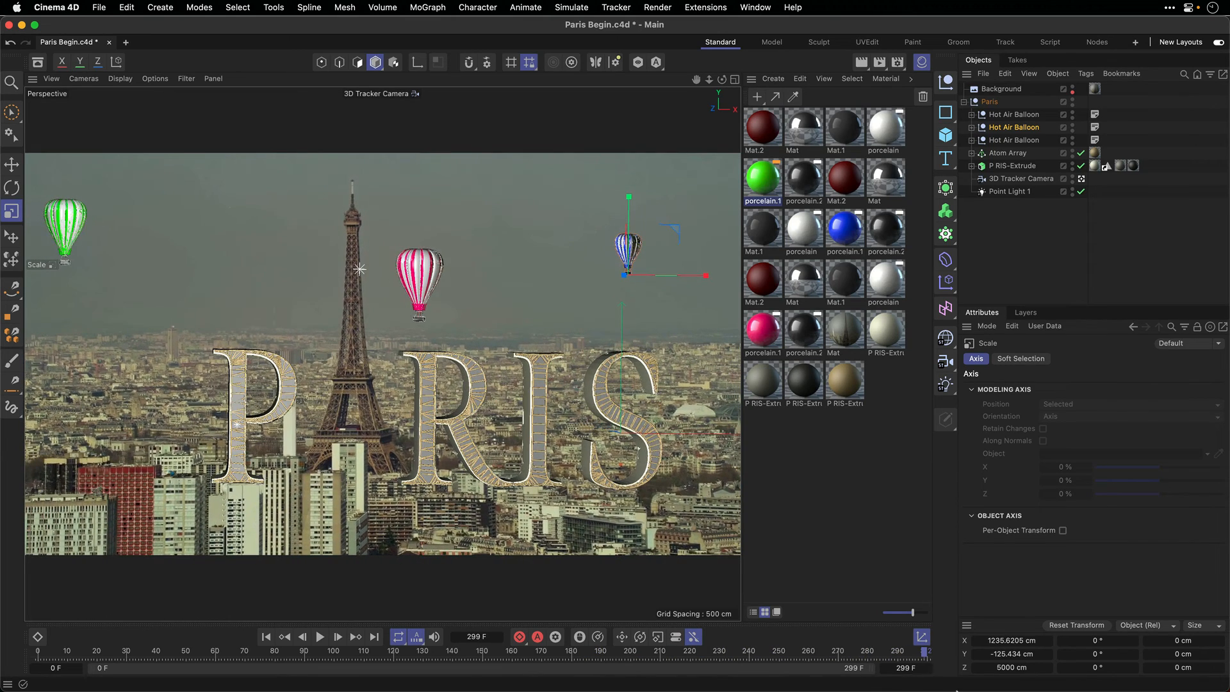
pyautogui.click(1025, 115)
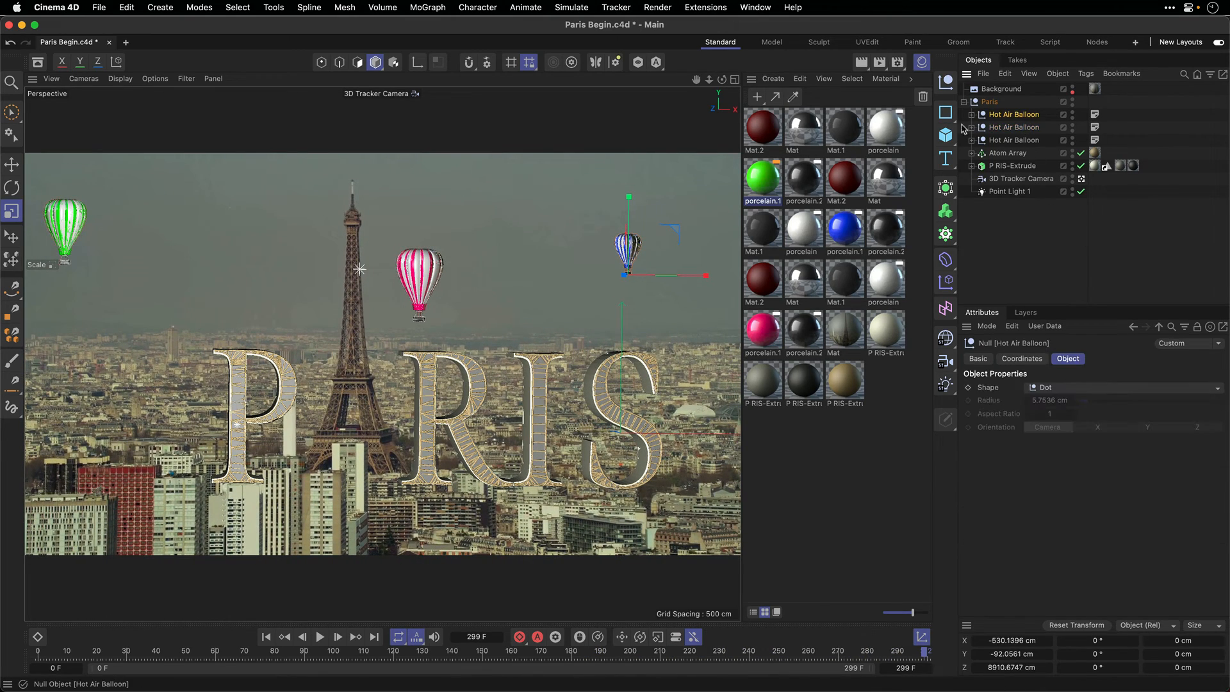
pyautogui.press('e')
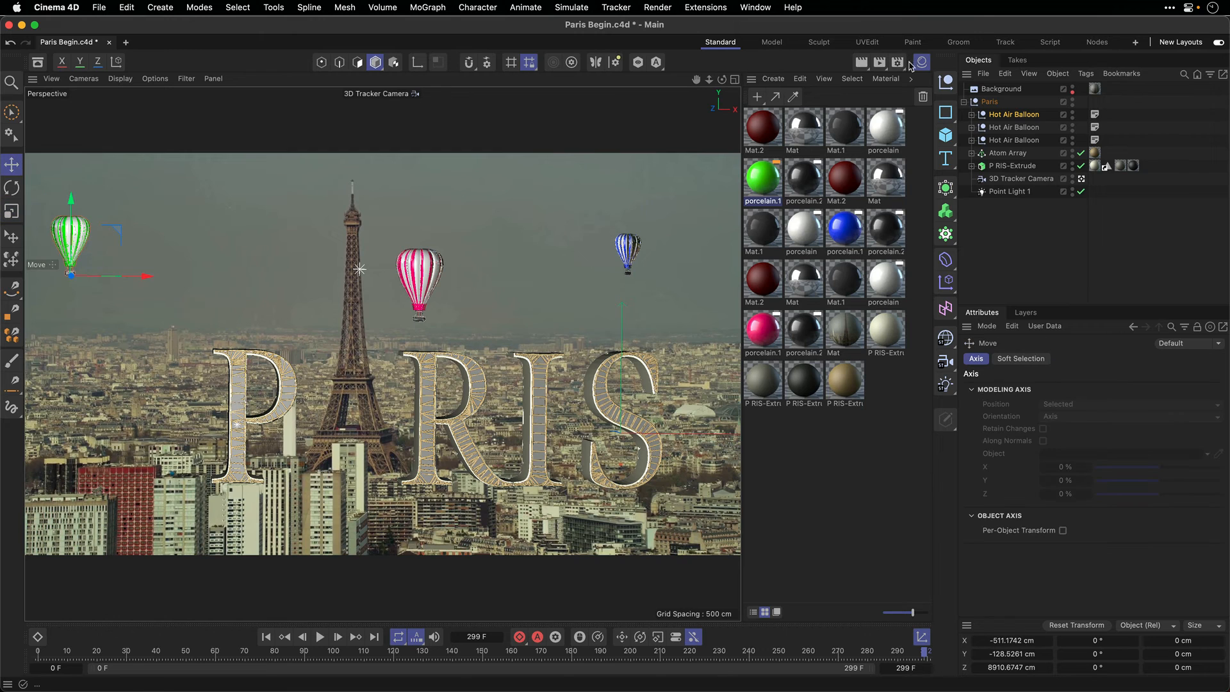
pyautogui.click(923, 63)
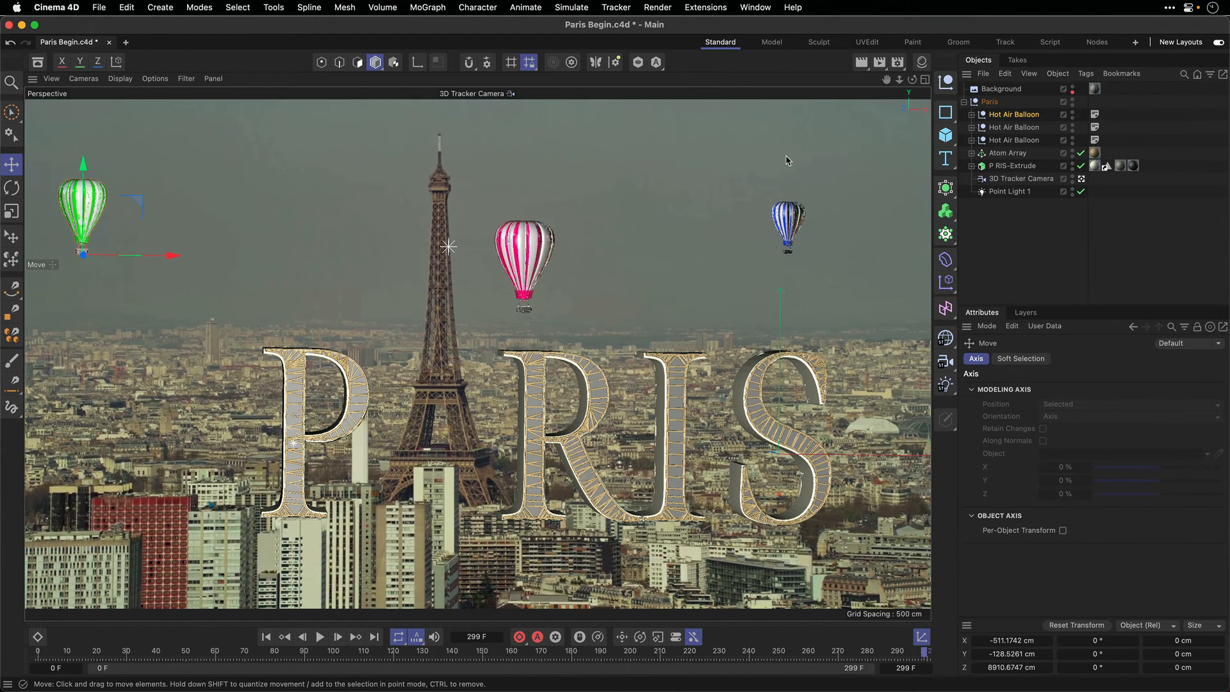
# Save the scene and switch to After Effects, with the Info readout expanded.
pyautogui.press('super+s')
pyautogui.press('super+Tab')
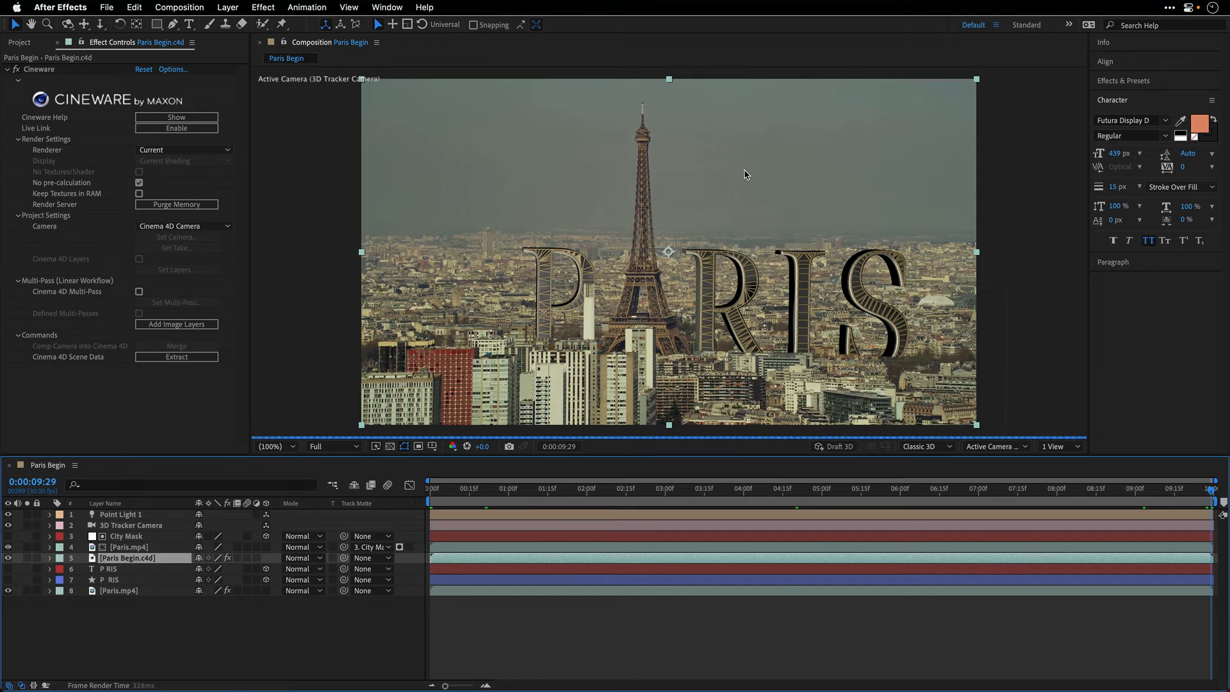
pyautogui.click(1119, 45)
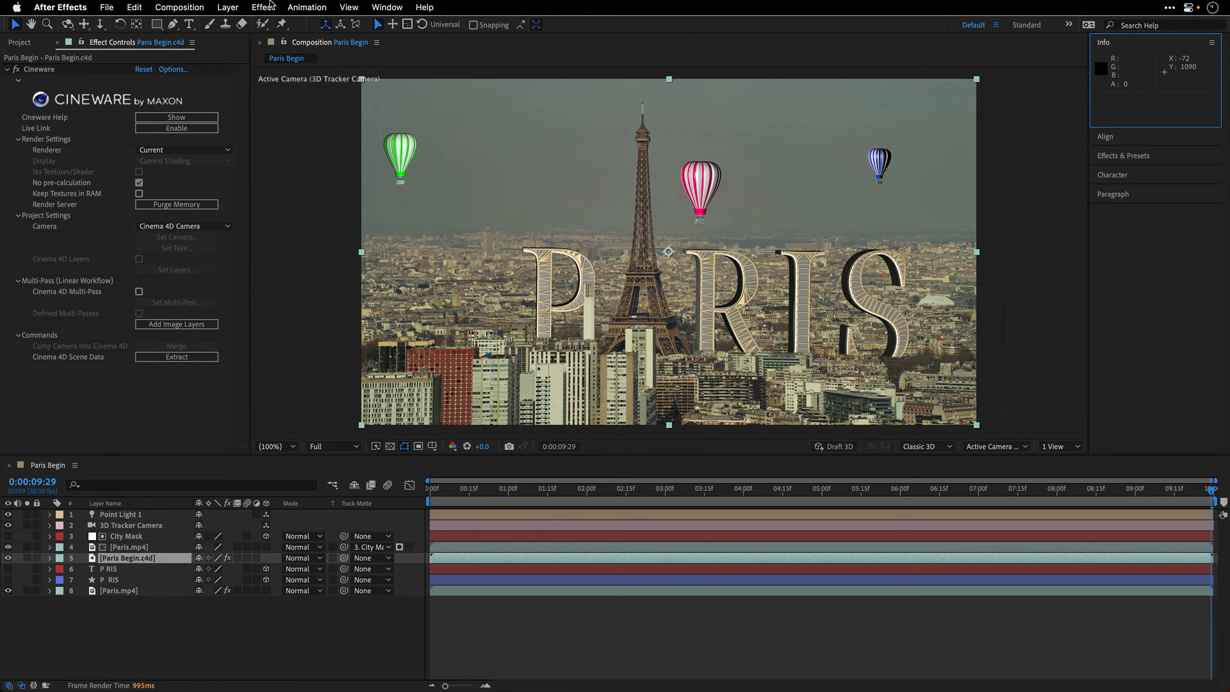
# Apply Levels to the Paris Begin.c4d layer with Output Black 33, Output White 207 and Gamma 1.09.
pyautogui.click(264, 7)
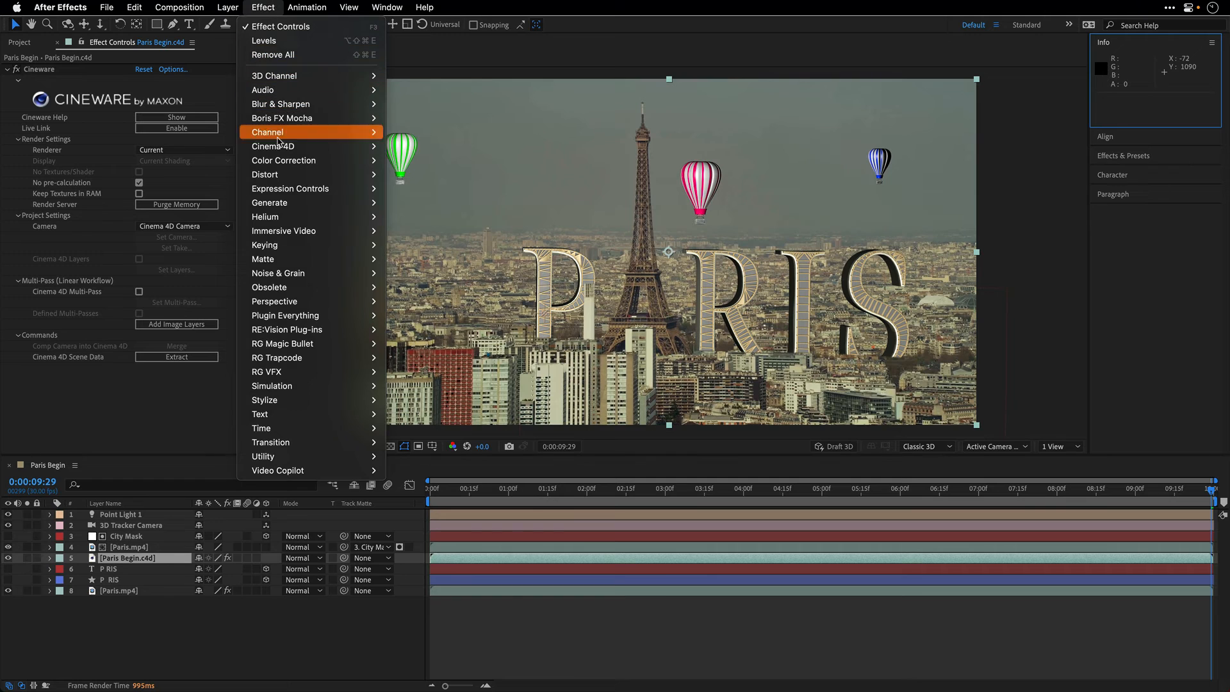
pyautogui.moveTo(280, 162)
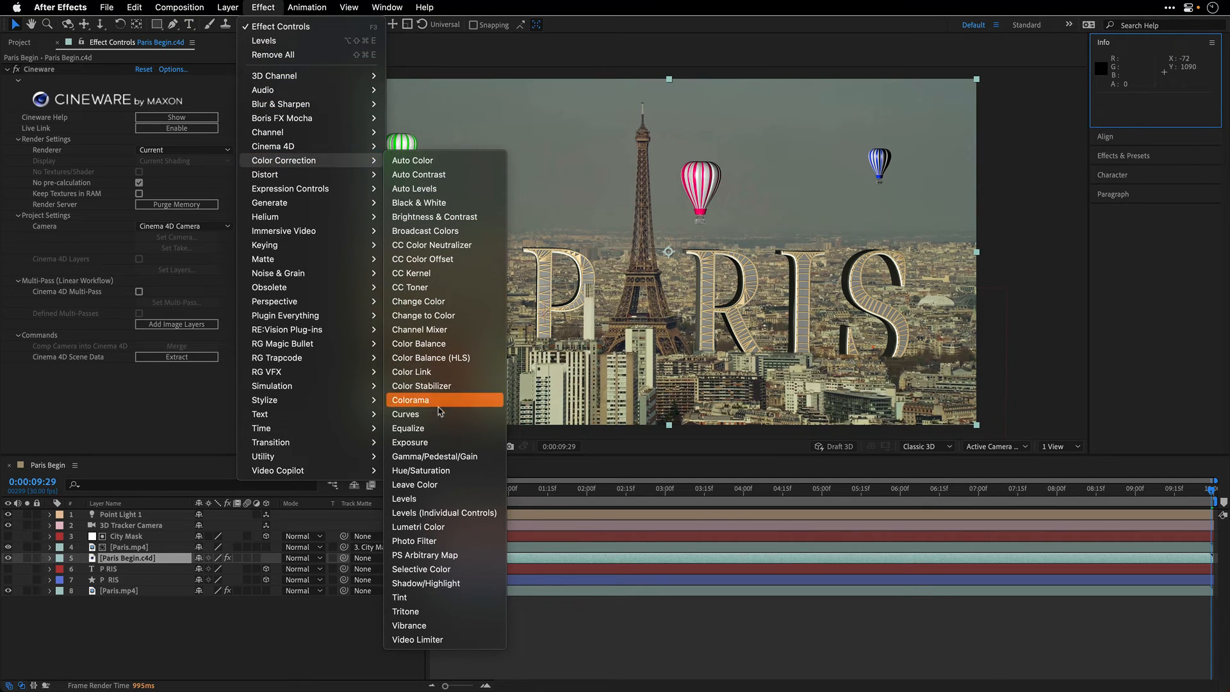
pyautogui.click(405, 499)
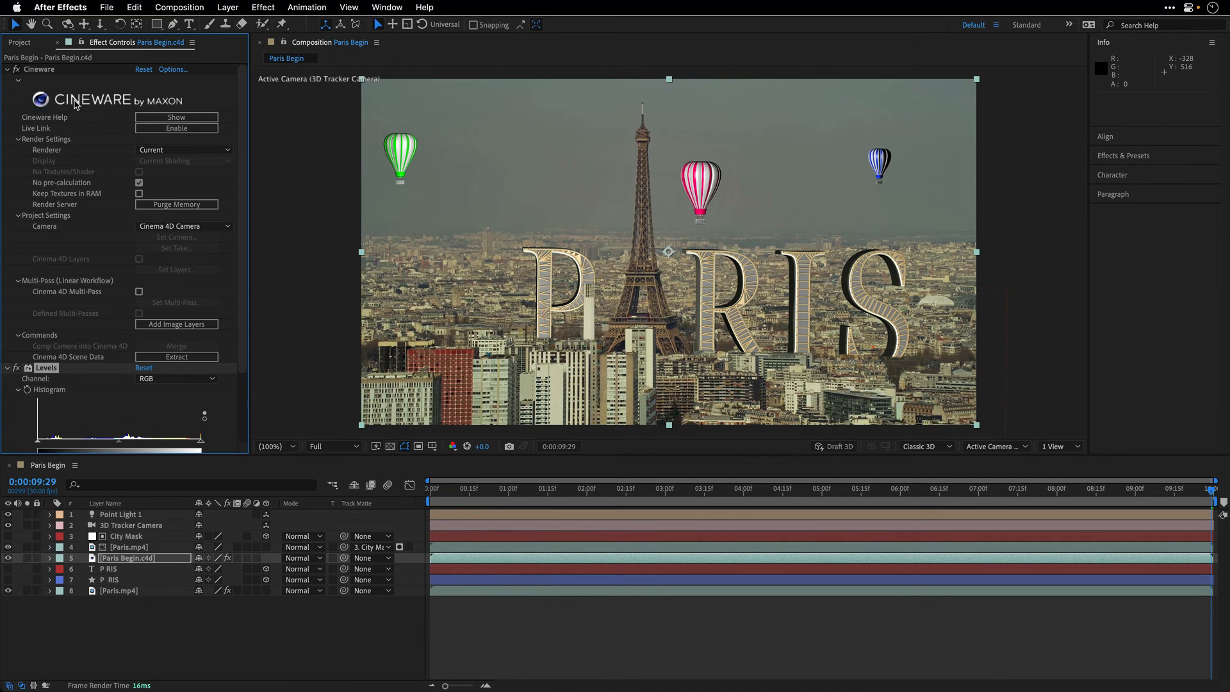
pyautogui.click(8, 70)
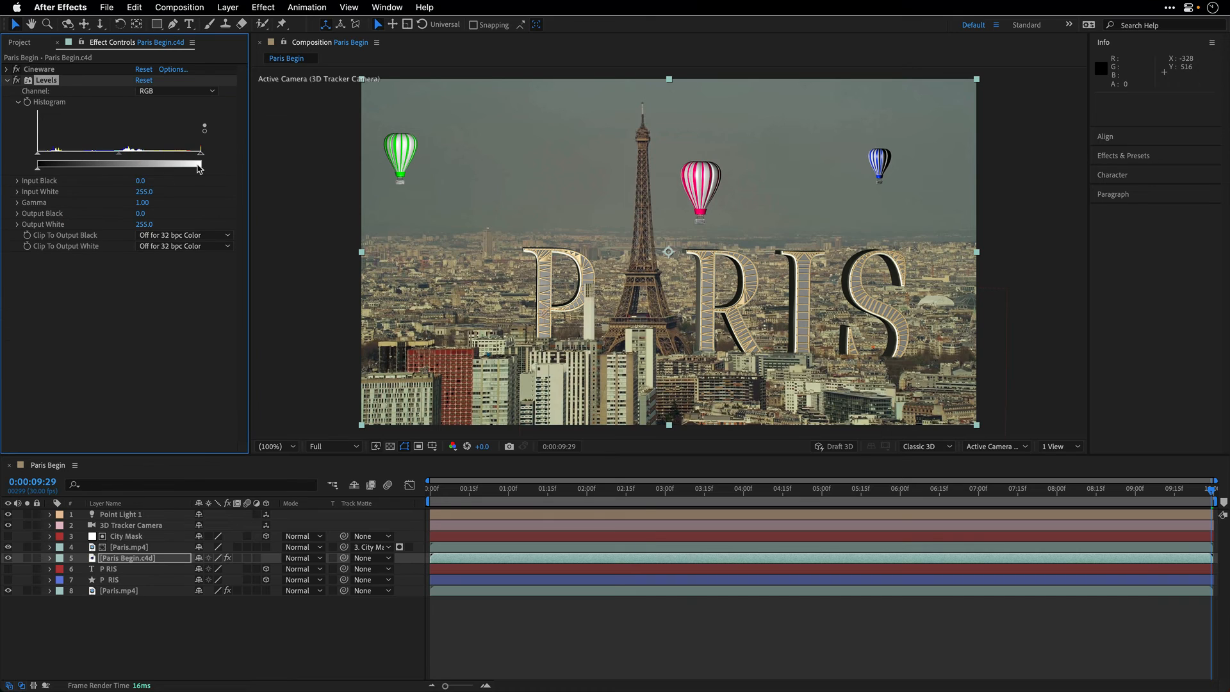
pyautogui.moveTo(201, 172); pyautogui.dragTo(176, 175)
pyautogui.moveTo(37, 169); pyautogui.dragTo(55, 170)
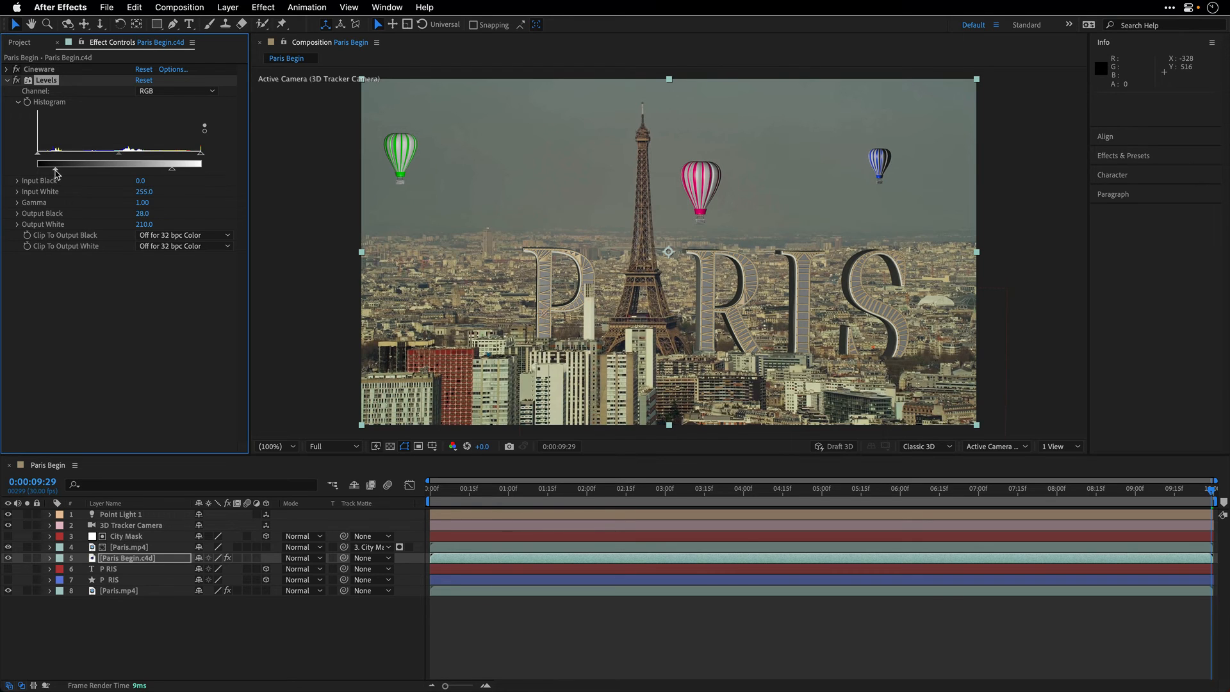
pyautogui.moveTo(173, 174); pyautogui.dragTo(171, 174)
pyautogui.moveTo(56, 169); pyautogui.dragTo(113, 160)
# Add a Gaussian Blur to the Paris Begin.c4d layer with Blurriness 3 and Repeat Edge Pixels enabled.
pyautogui.click(259, 6)
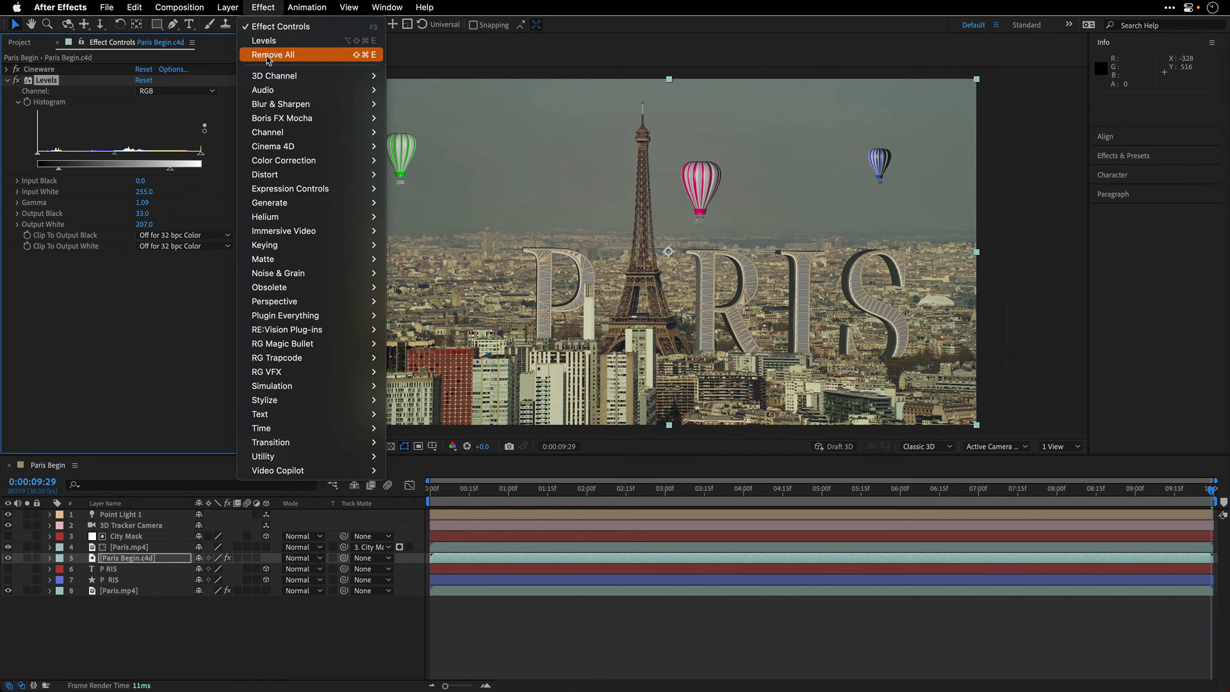
pyautogui.moveTo(270, 104)
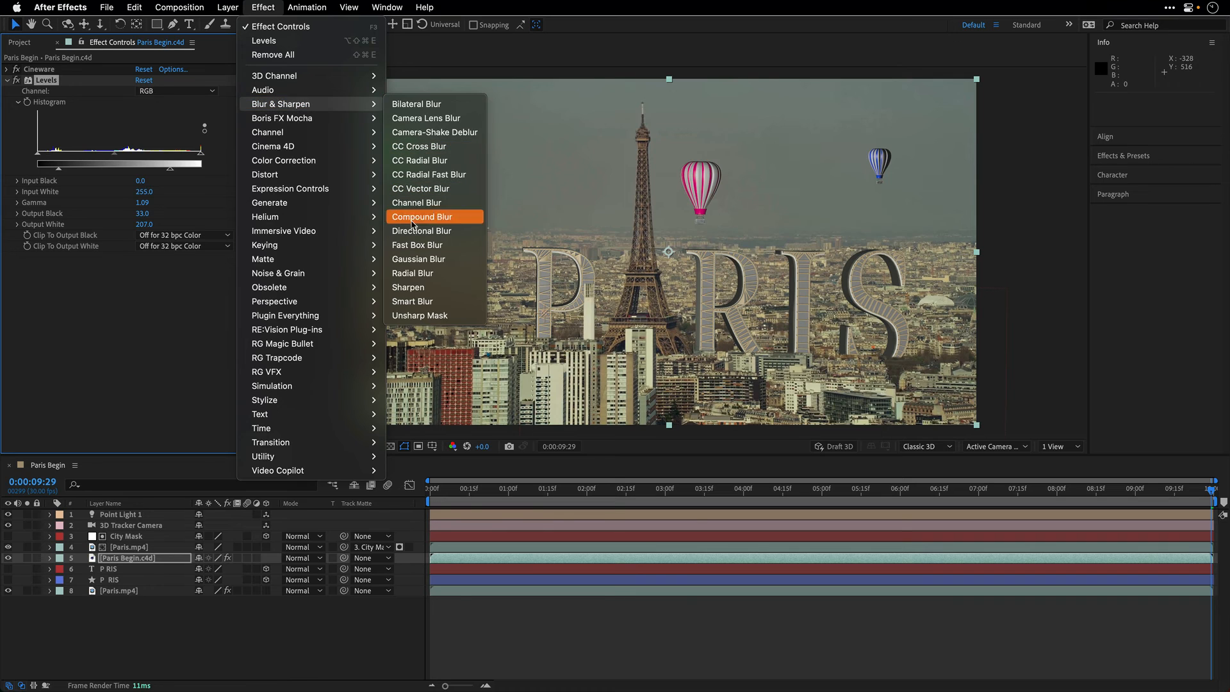
pyautogui.click(419, 259)
pyautogui.click(139, 290)
pyautogui.click(140, 268)
pyautogui.write('3')
pyautogui.press('Return')
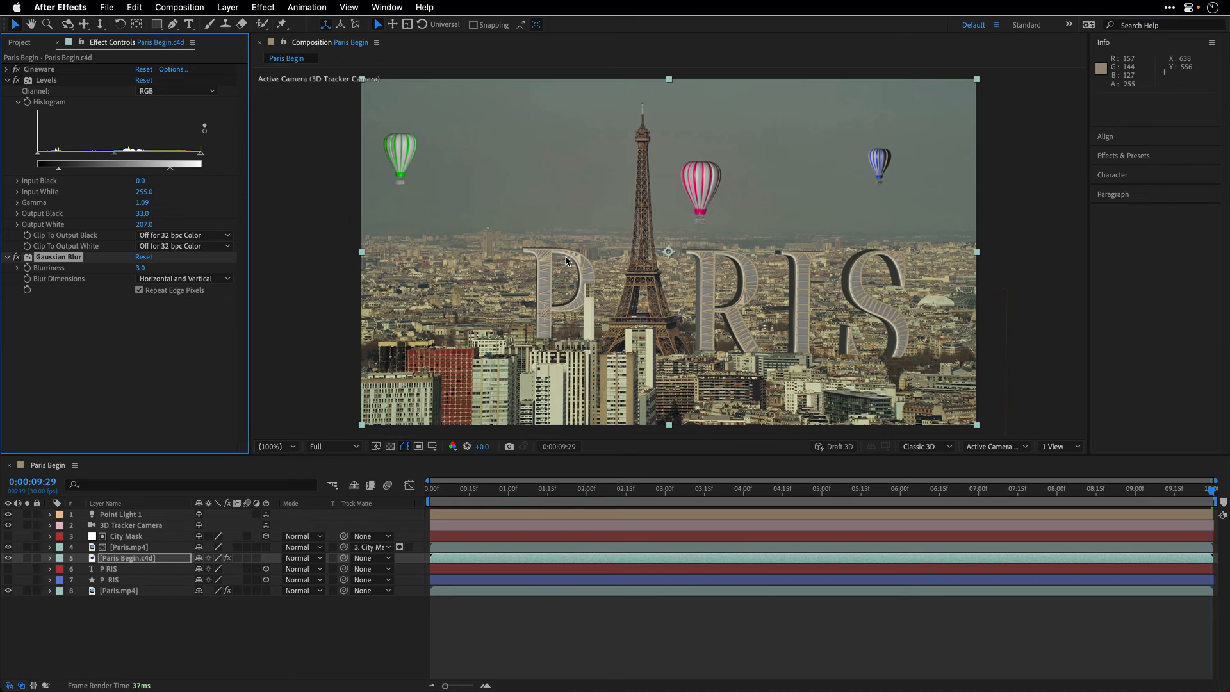
pyautogui.click(592, 284)
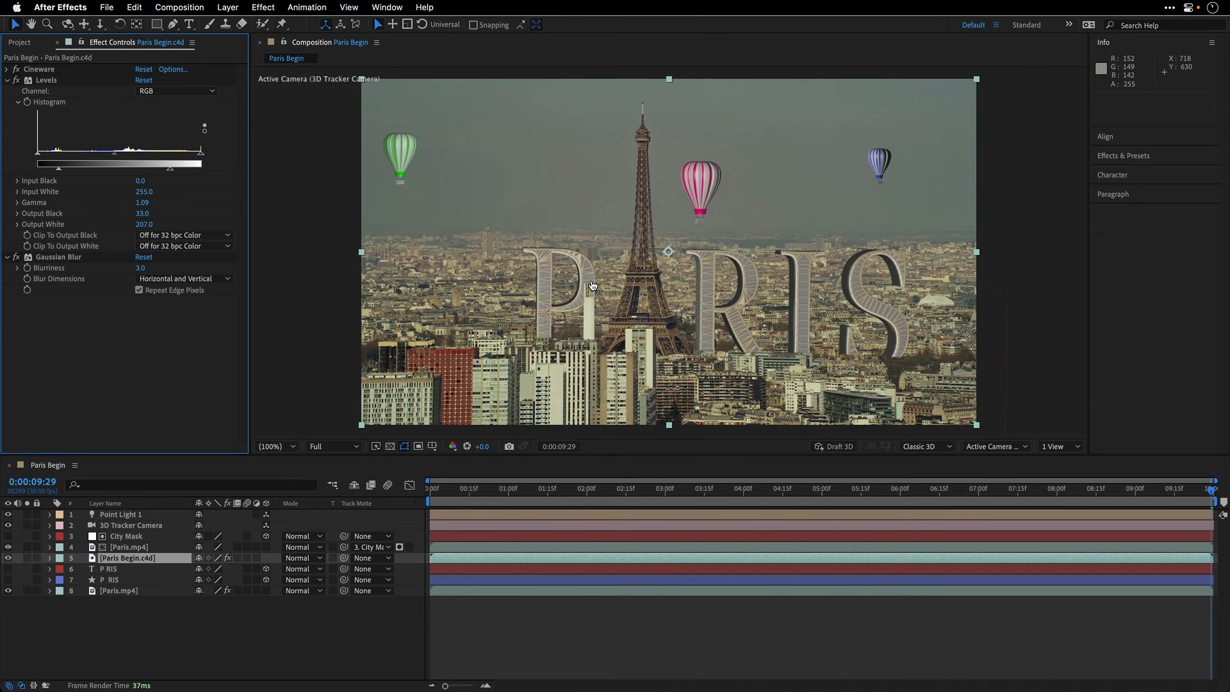
# Switch back to Cinema 4D and raise the blue balloon to about -11 cm in Y.
pyautogui.press('super+Tab')
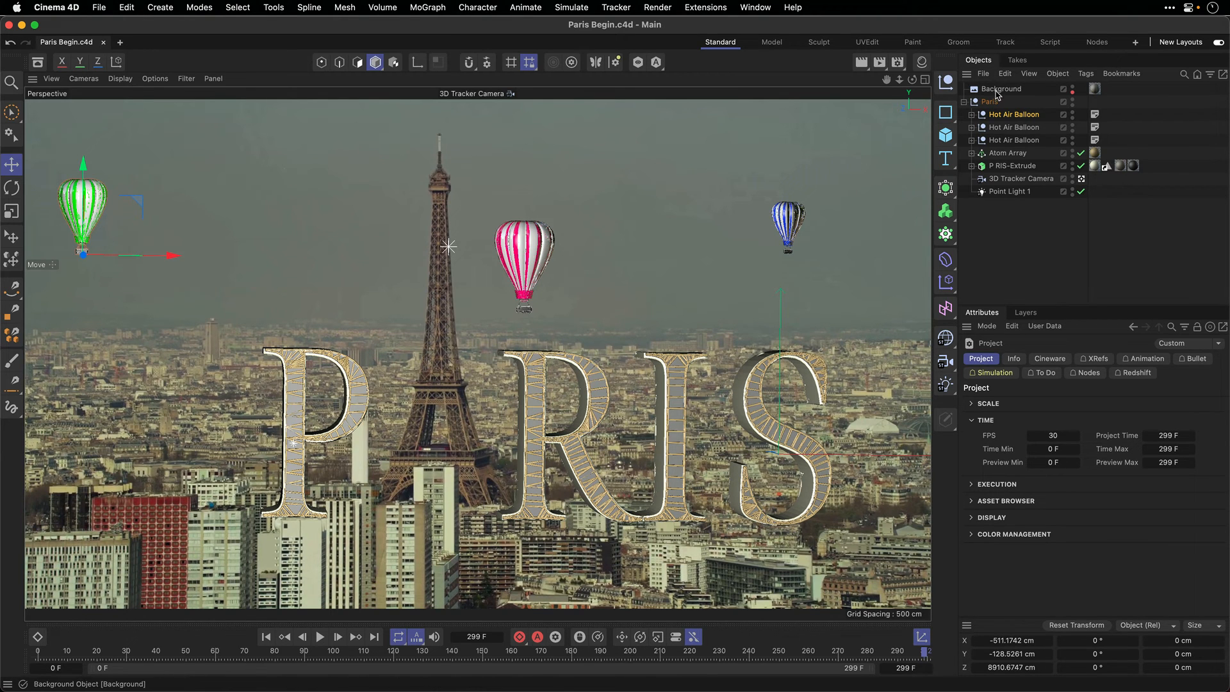
pyautogui.click(1005, 127)
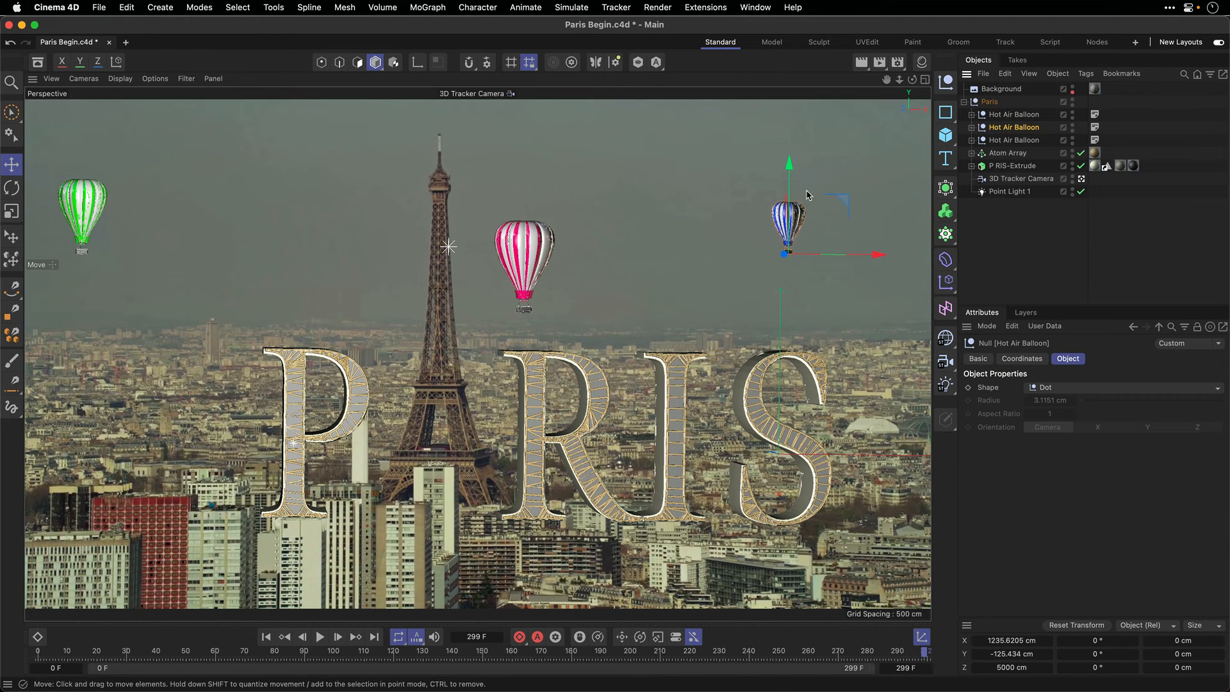
pyautogui.moveTo(793, 185); pyautogui.dragTo(794, 138)
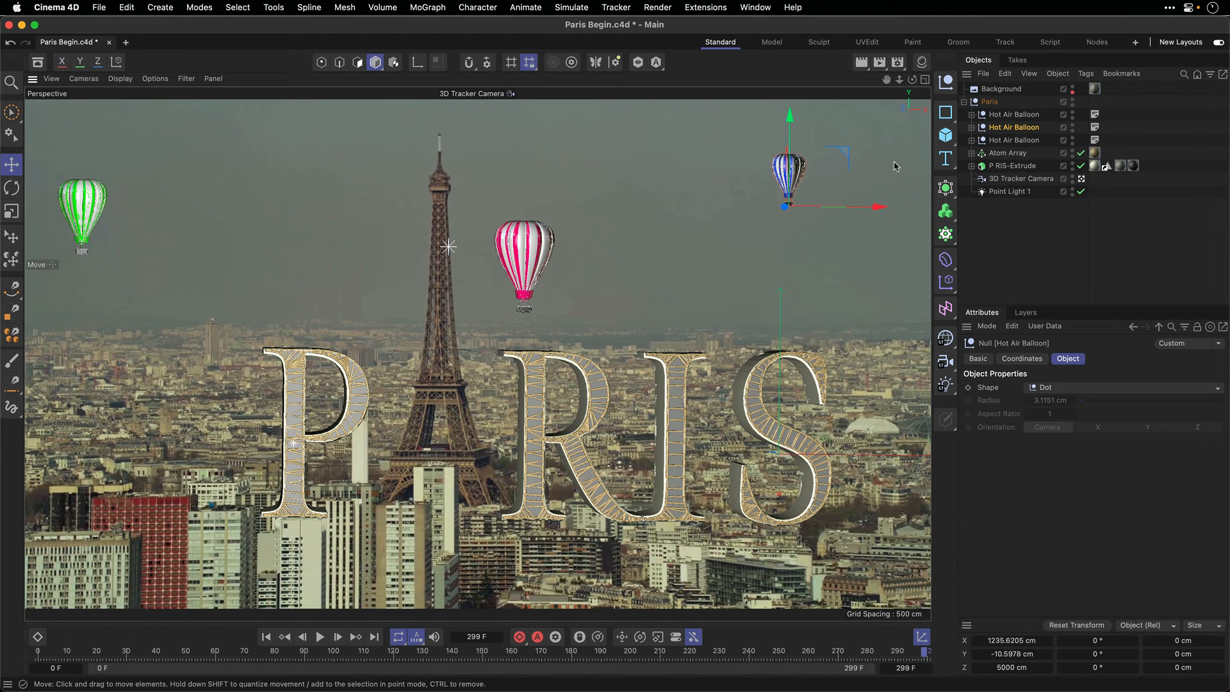
# Move the Light inside the pink Hot Air Balloon group farther from the balloon and higher up.
pyautogui.click(1011, 141)
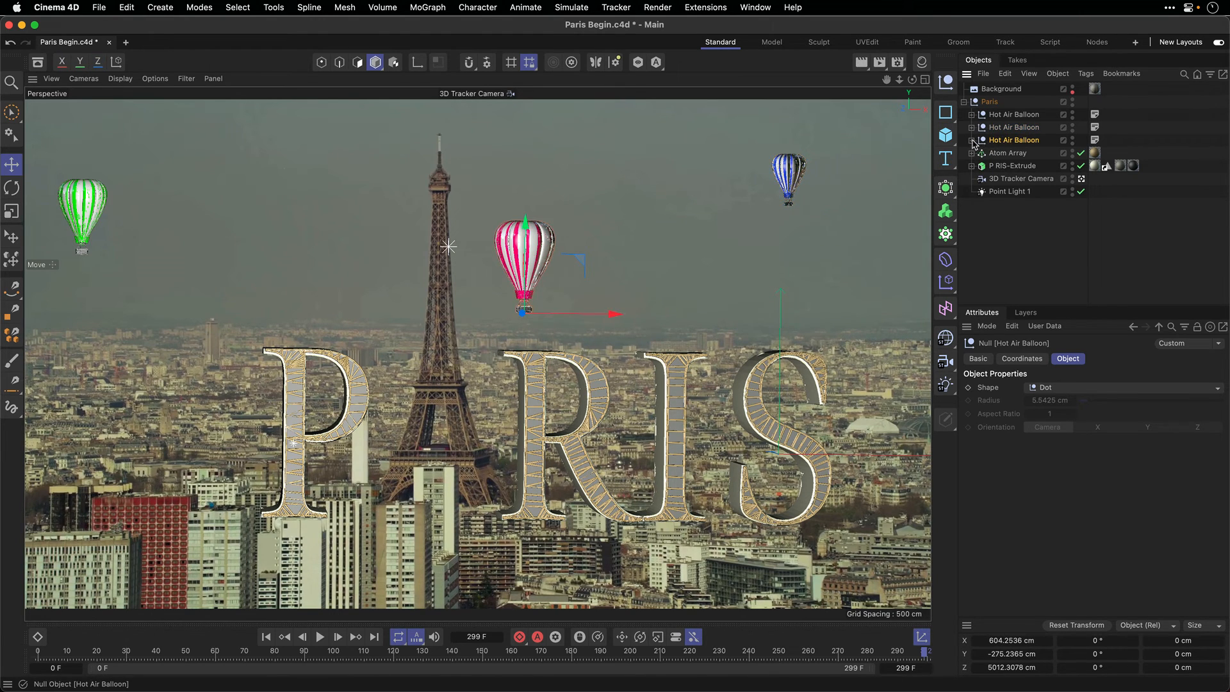
pyautogui.click(971, 140)
pyautogui.click(1005, 154)
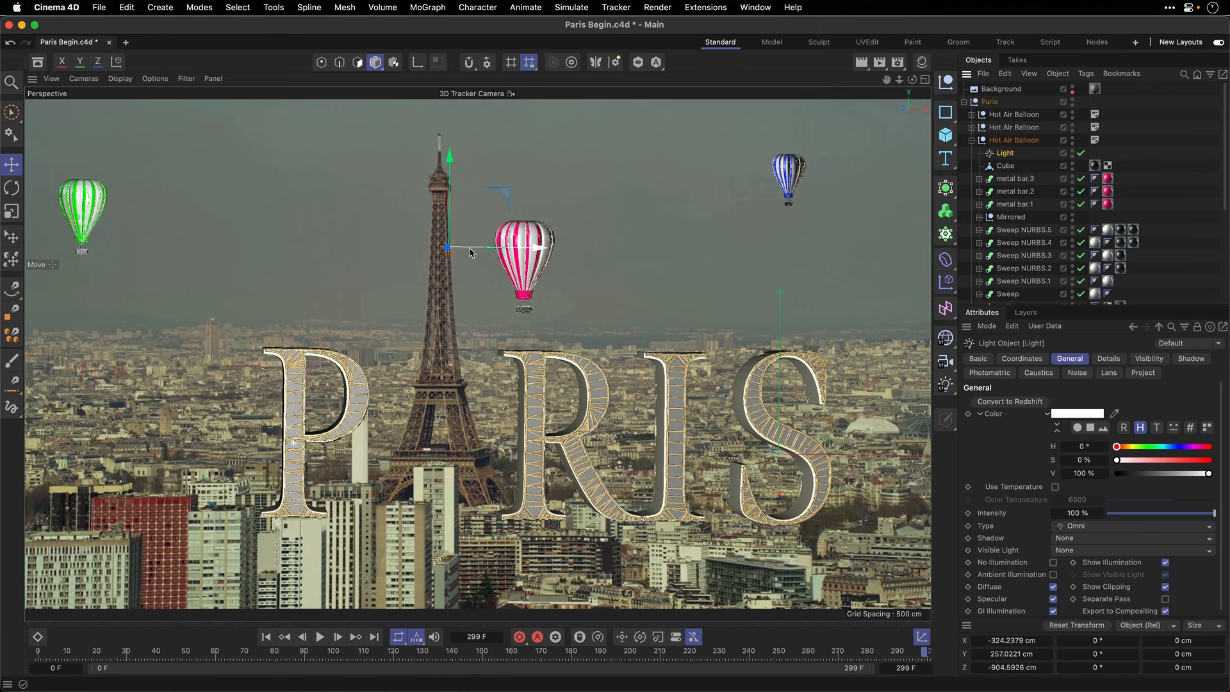
pyautogui.moveTo(450, 248); pyautogui.dragTo(238, 345)
pyautogui.moveTo(456, 190); pyautogui.dragTo(461, 116)
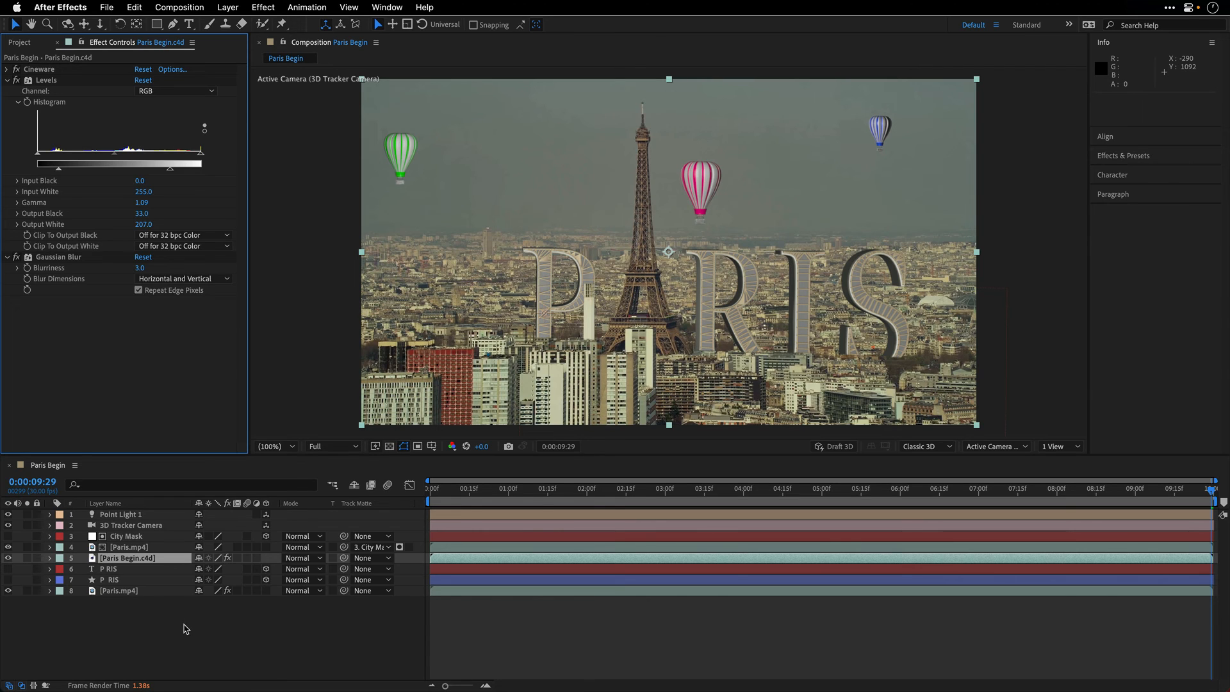
# In After Effects, go to the start of the Paris Begin composition and add an adjustment layer above all layers.
pyautogui.click(186, 629)
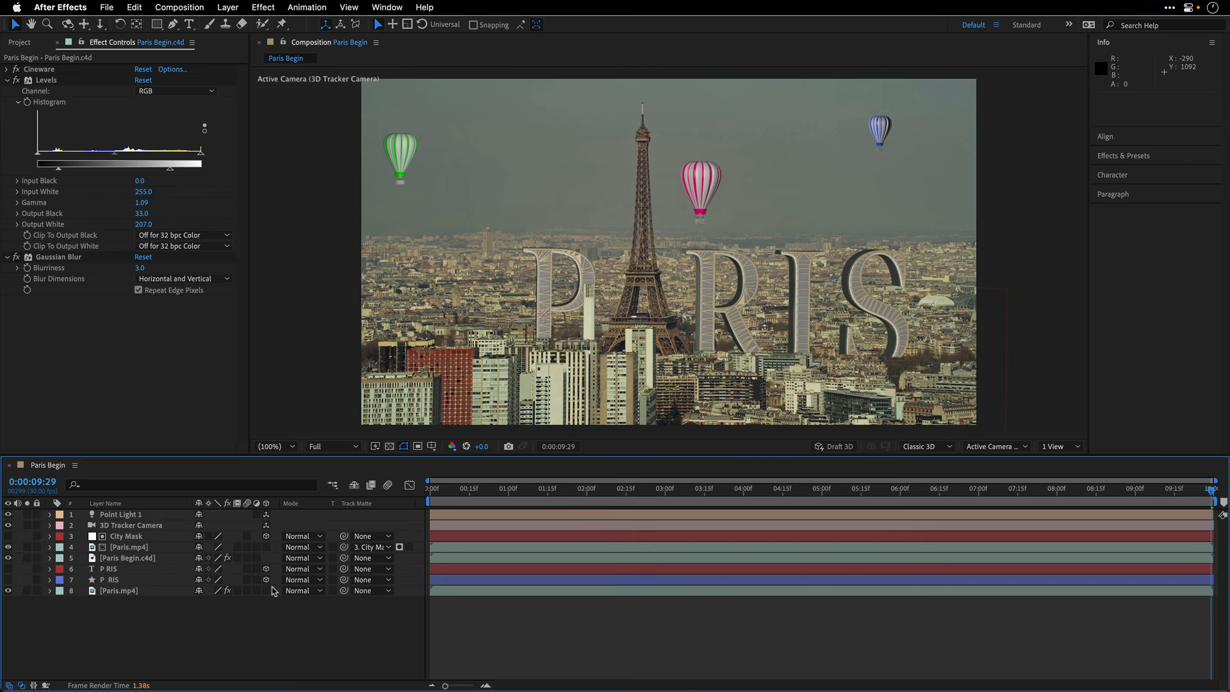
pyautogui.click(428, 491)
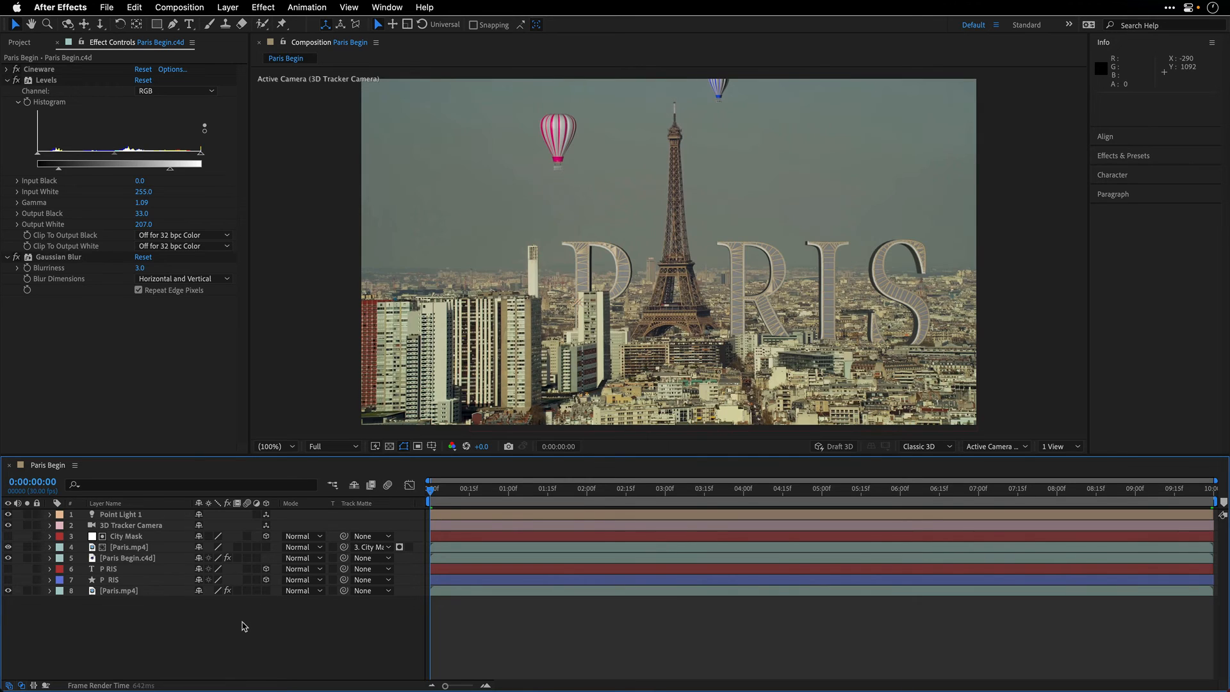
pyautogui.click(259, 7)
pyautogui.moveTo(228, 7)
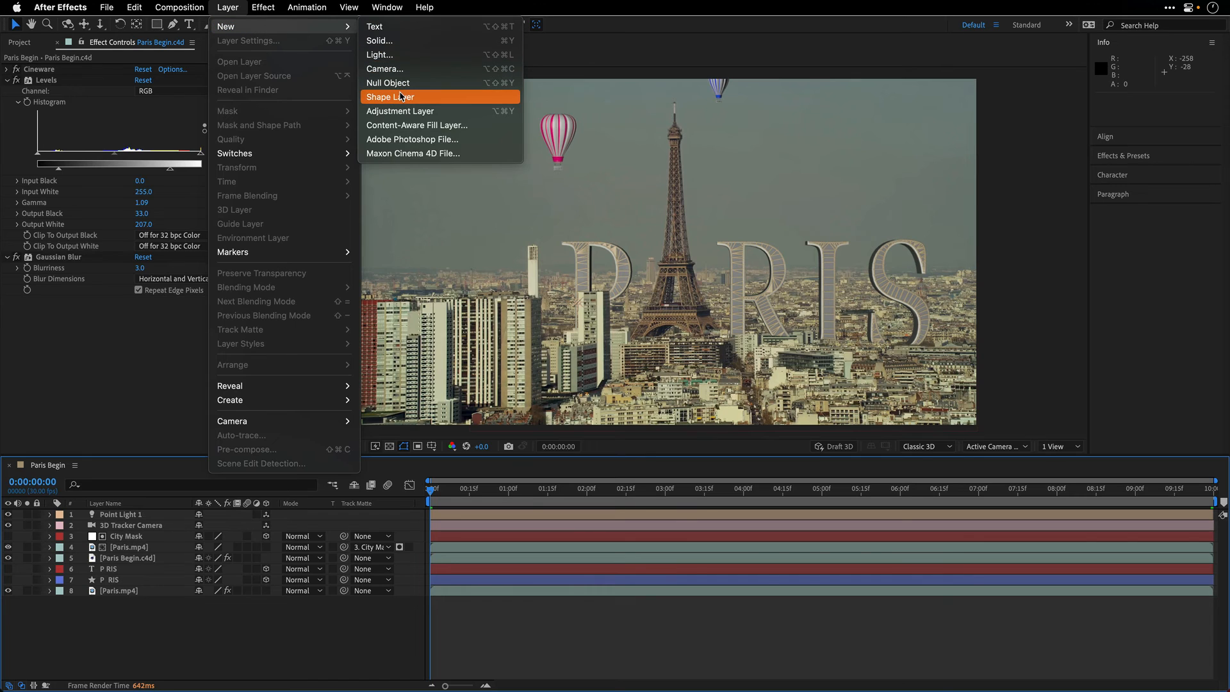
pyautogui.click(402, 111)
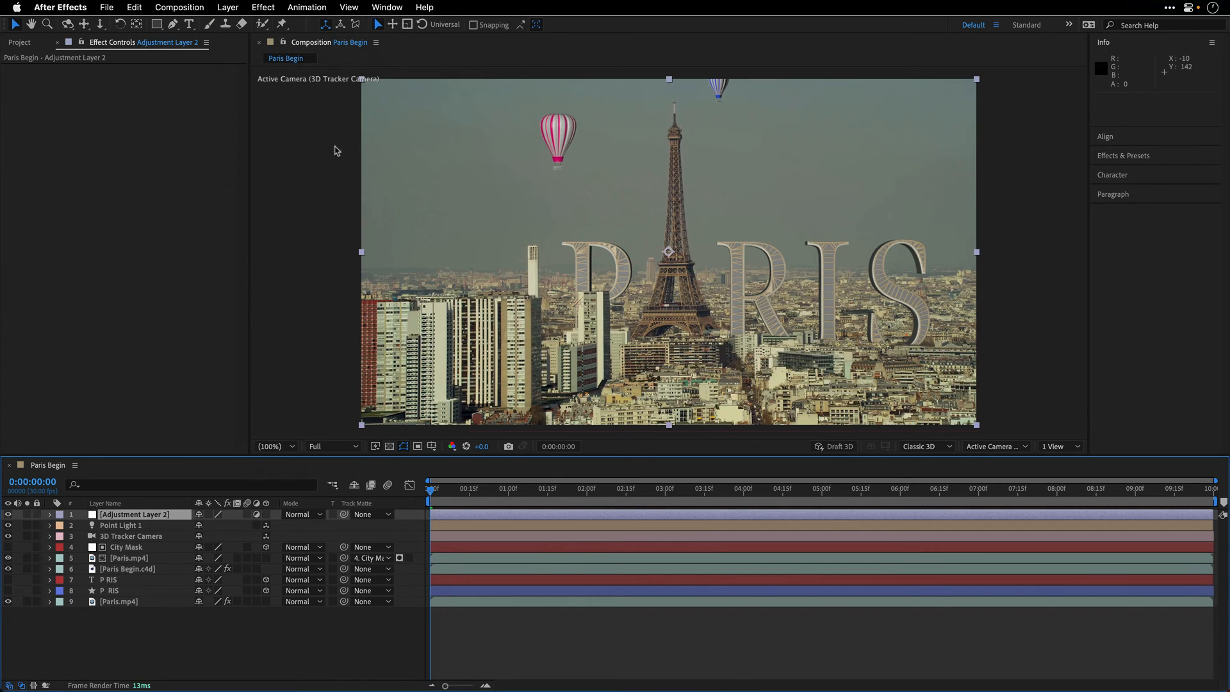
# Apply Lumetri Color to the adjustment layer and set its Creative Look to SL IRON HDR with Intensity 30.
pyautogui.click(263, 7)
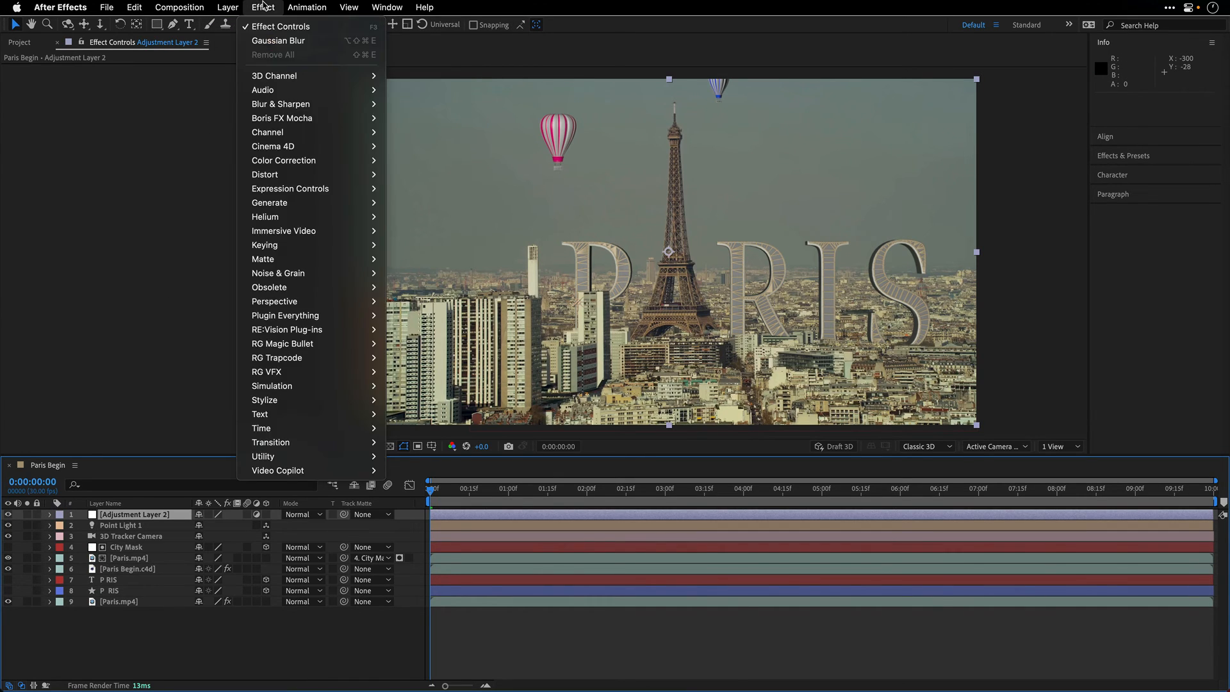
pyautogui.moveTo(282, 160)
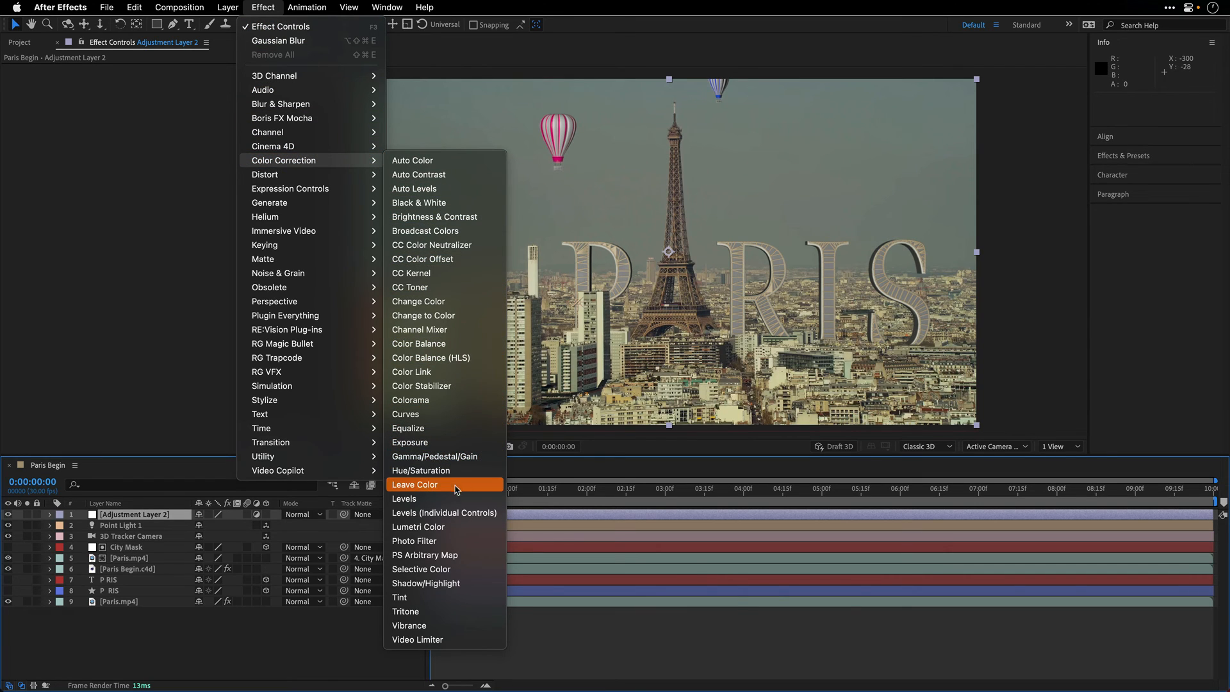
pyautogui.click(455, 527)
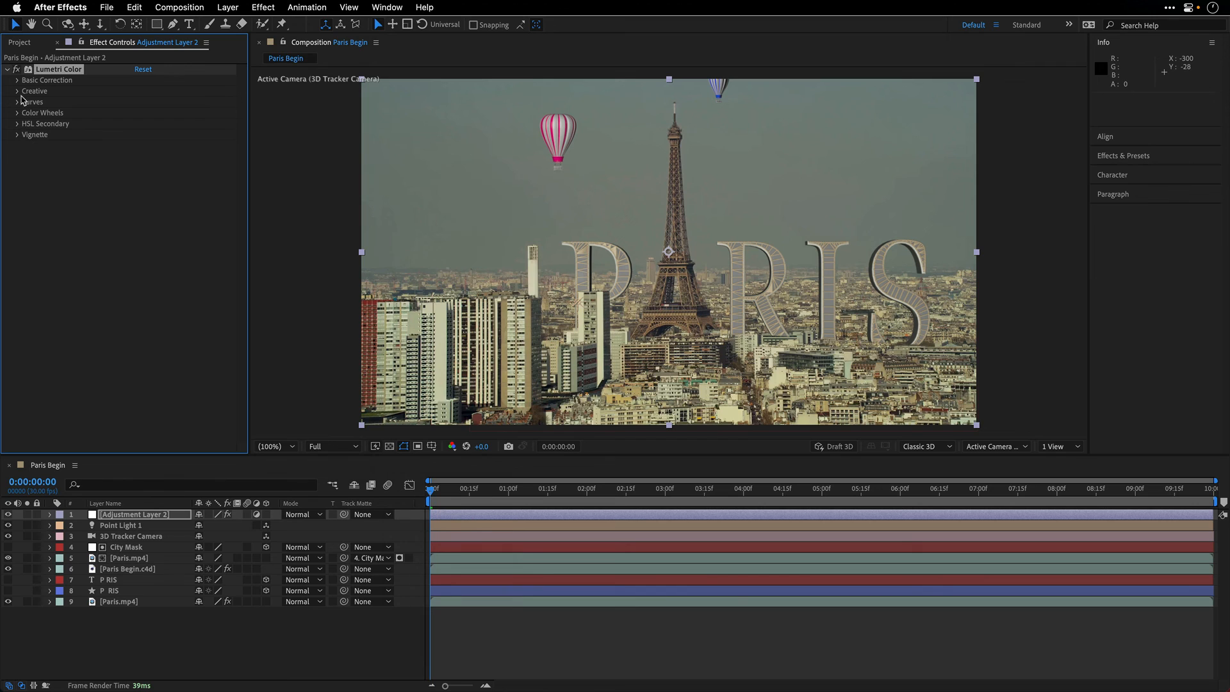
pyautogui.click(17, 91)
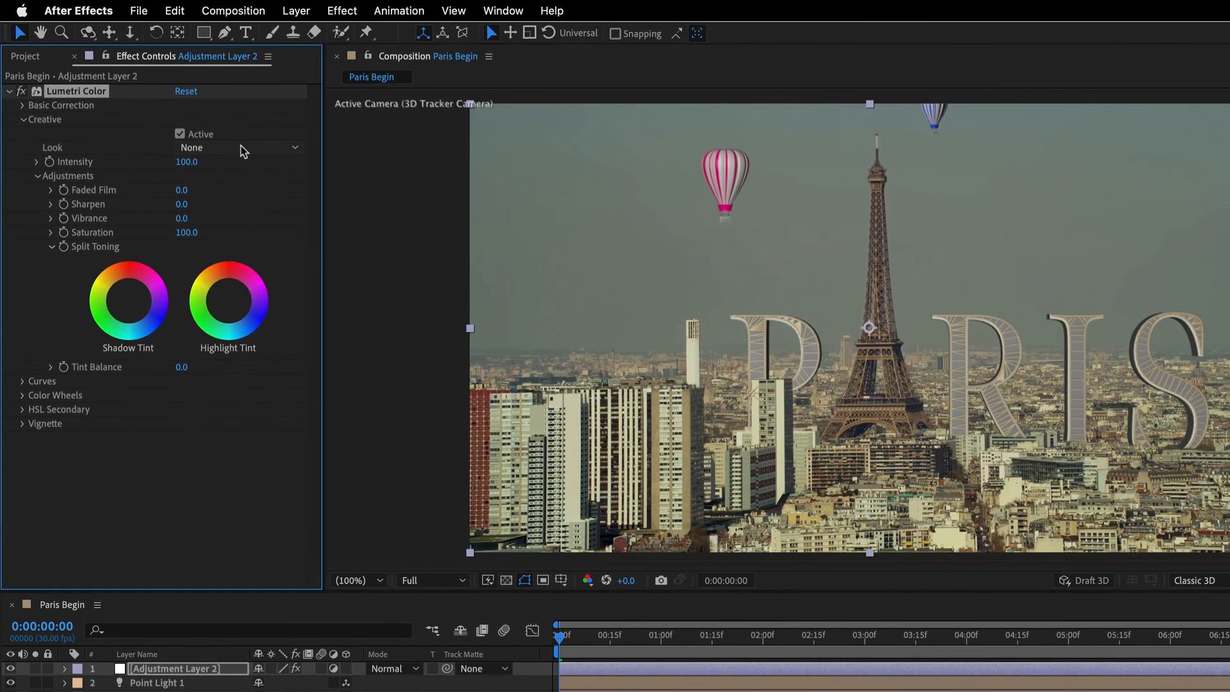
pyautogui.click(182, 114)
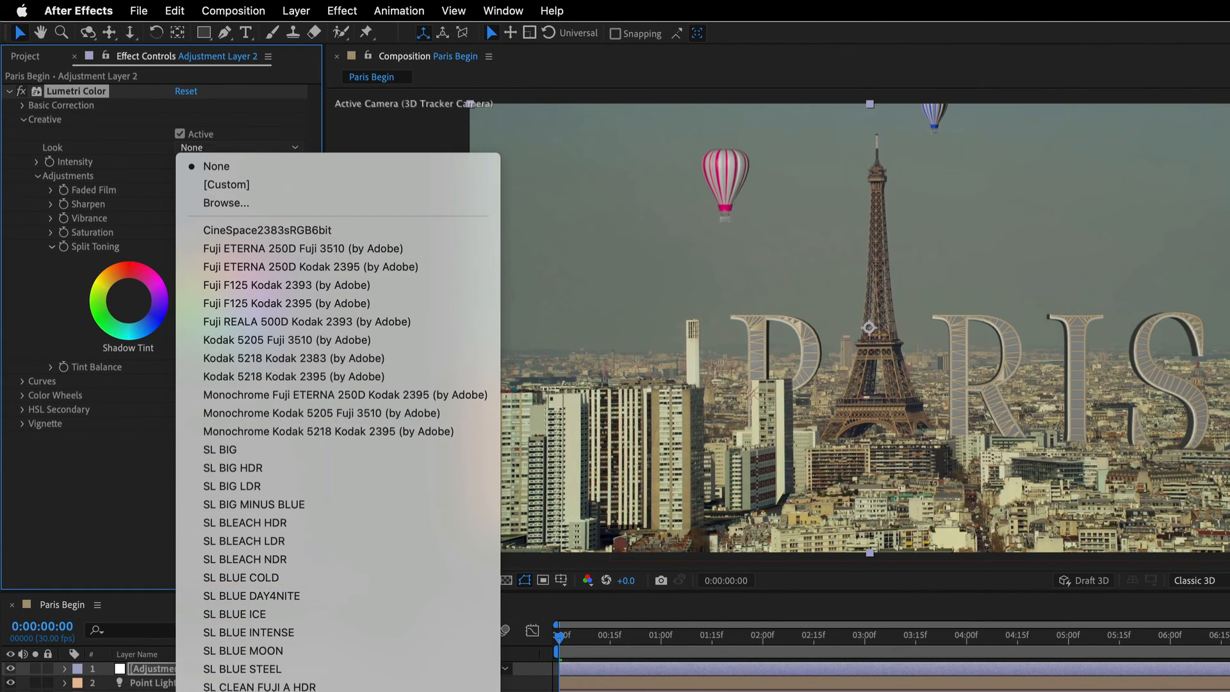
pyautogui.scroll(-10, 301, 544)
pyautogui.scroll(-5, 369, 641)
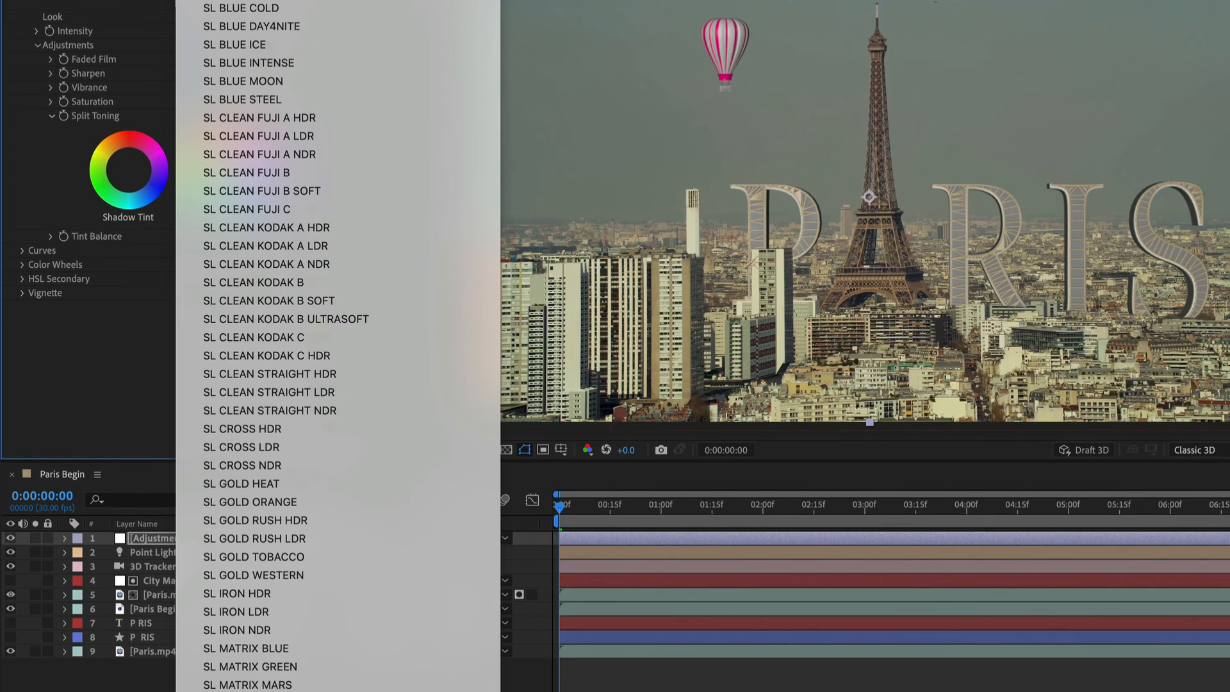
pyautogui.click(378, 594)
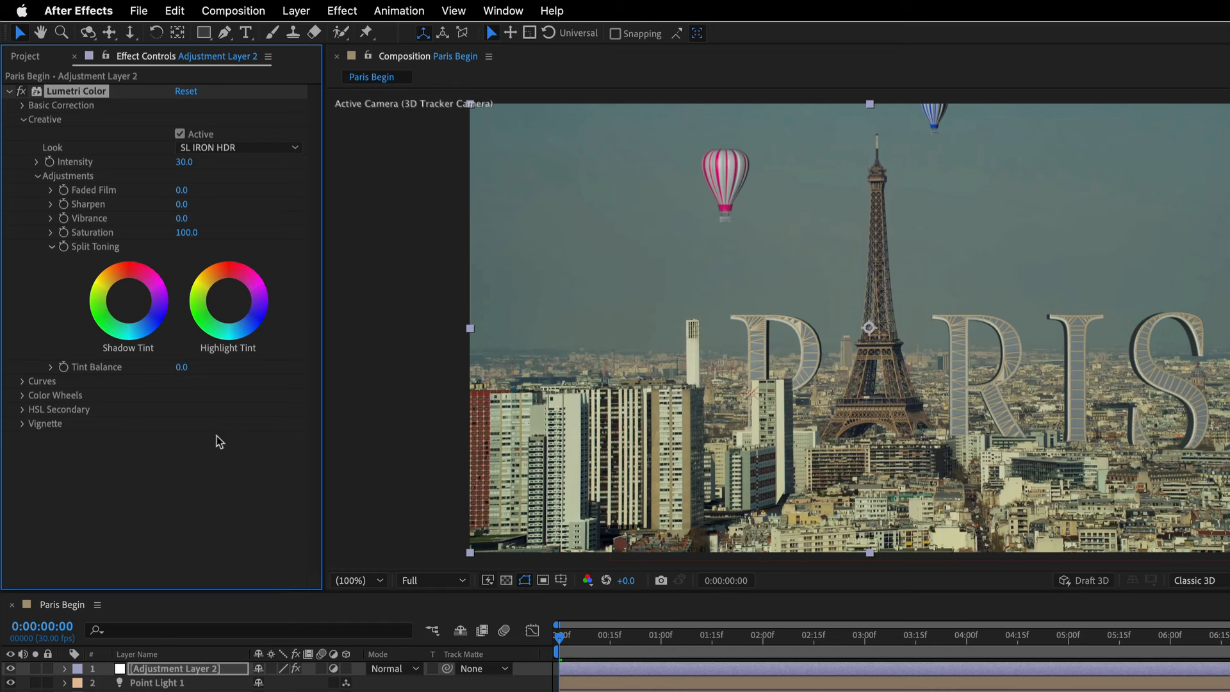
# Add Noise HLS Auto to the adjustment layer with Grain noise and 2% Lightness, and save the project.
pyautogui.click(339, 10)
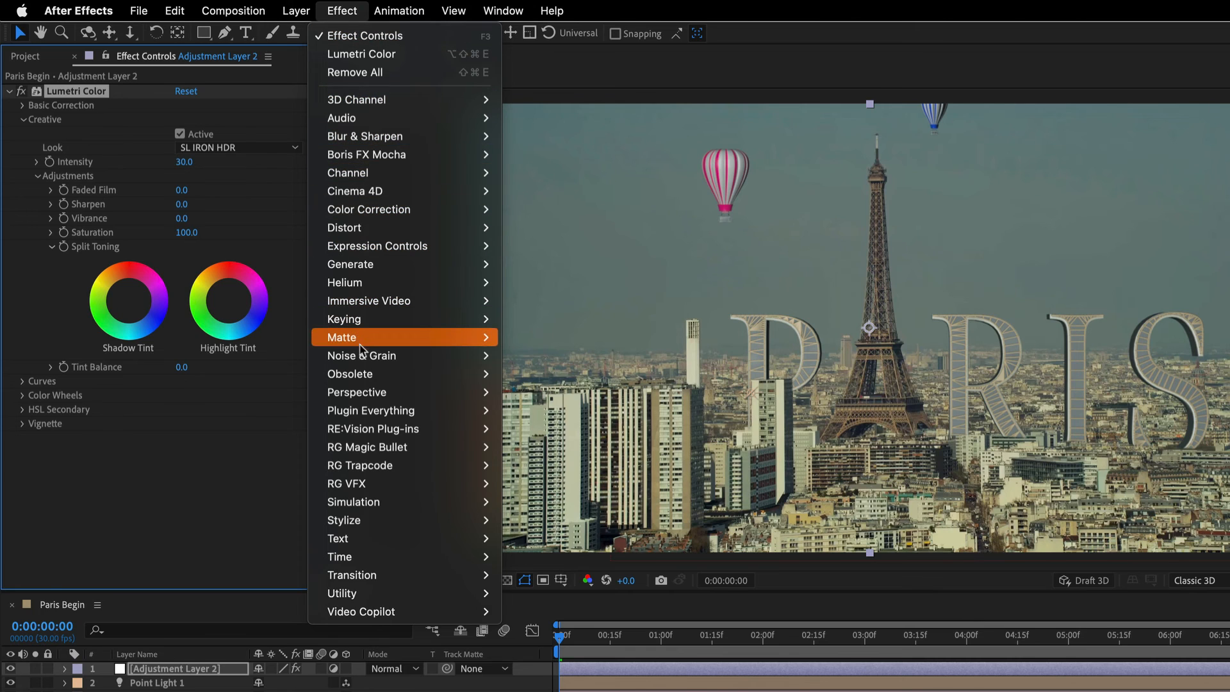
pyautogui.moveTo(364, 359)
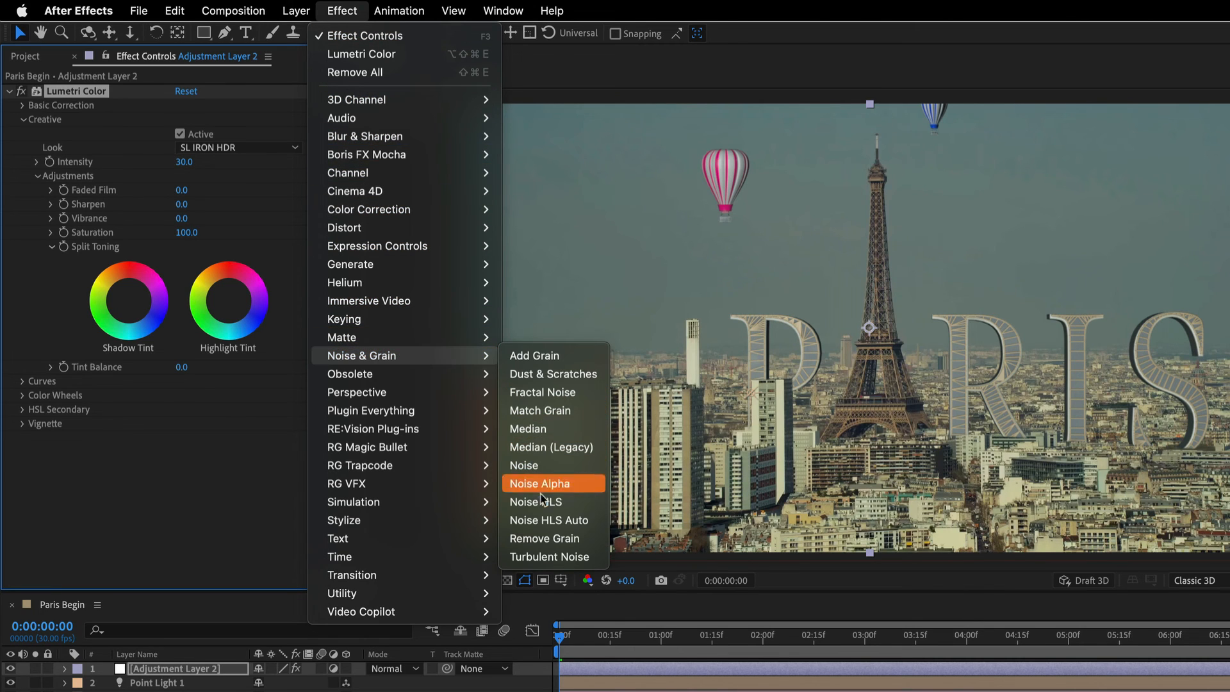
pyautogui.click(544, 520)
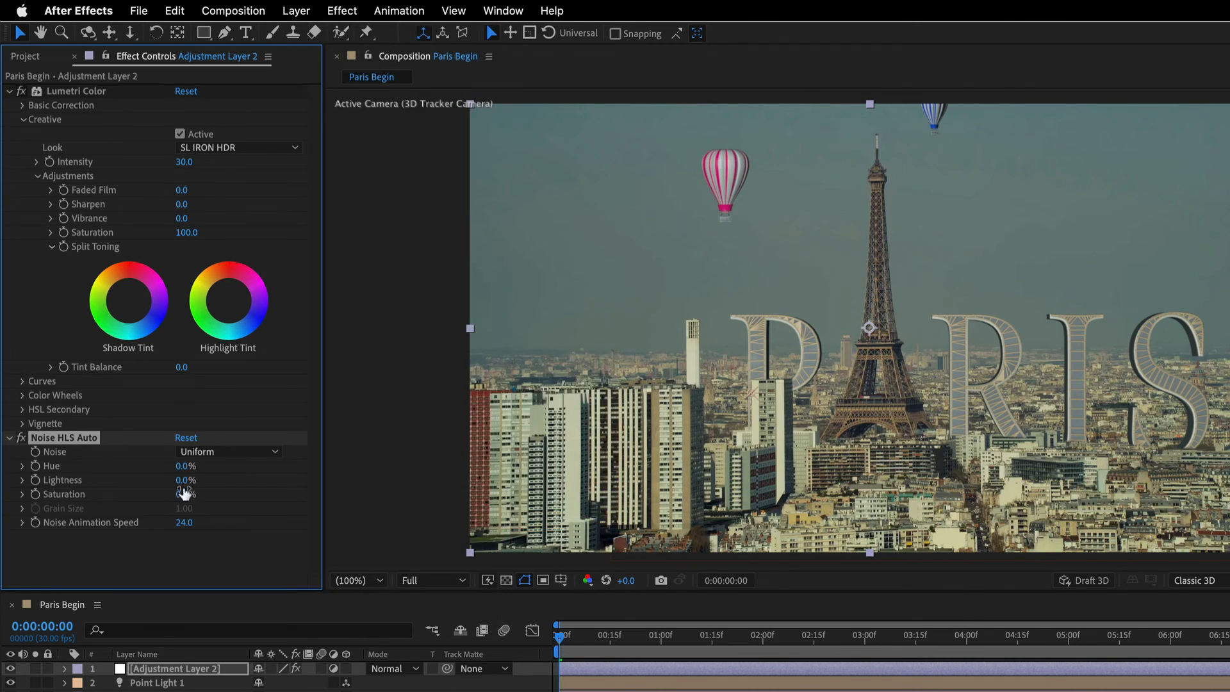
pyautogui.click(212, 451)
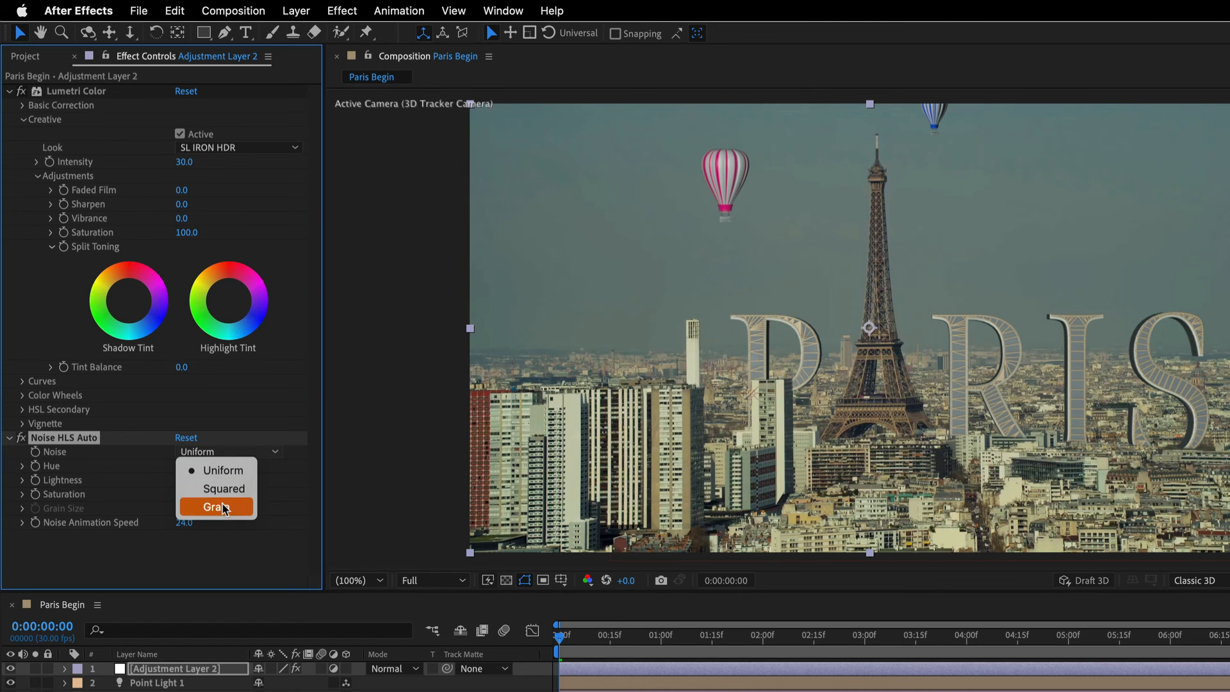
pyautogui.click(218, 503)
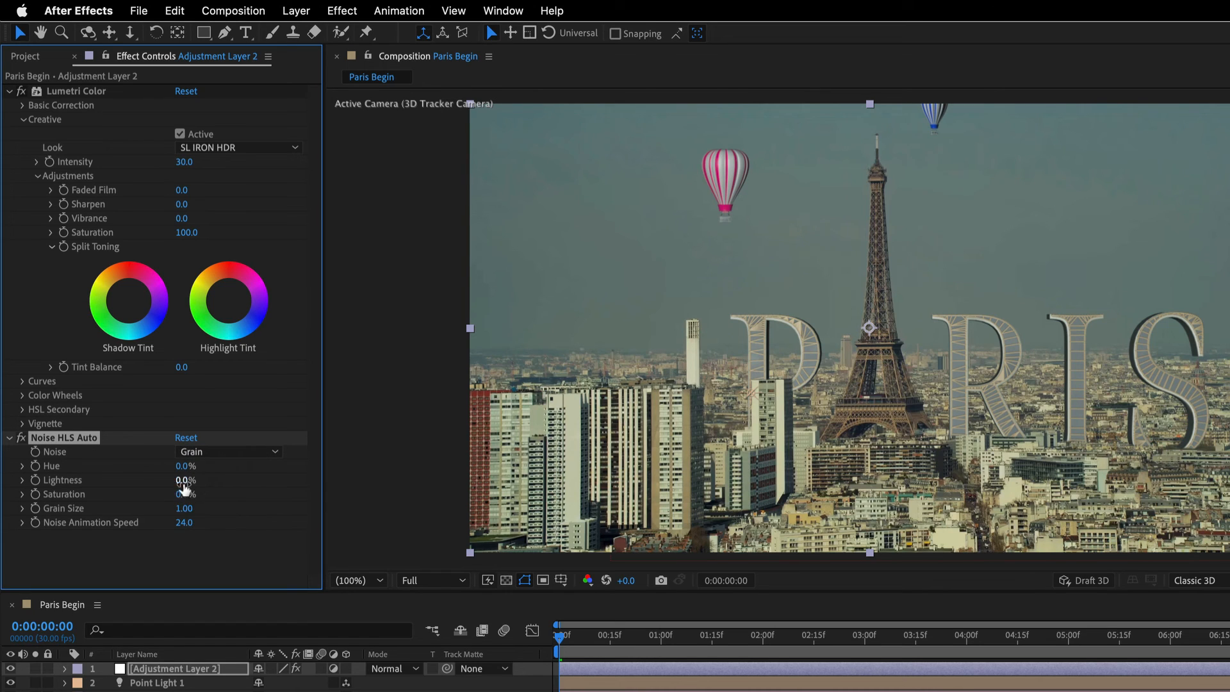
pyautogui.write('2.0')
pyautogui.press('Return')
pyautogui.press('super+s')
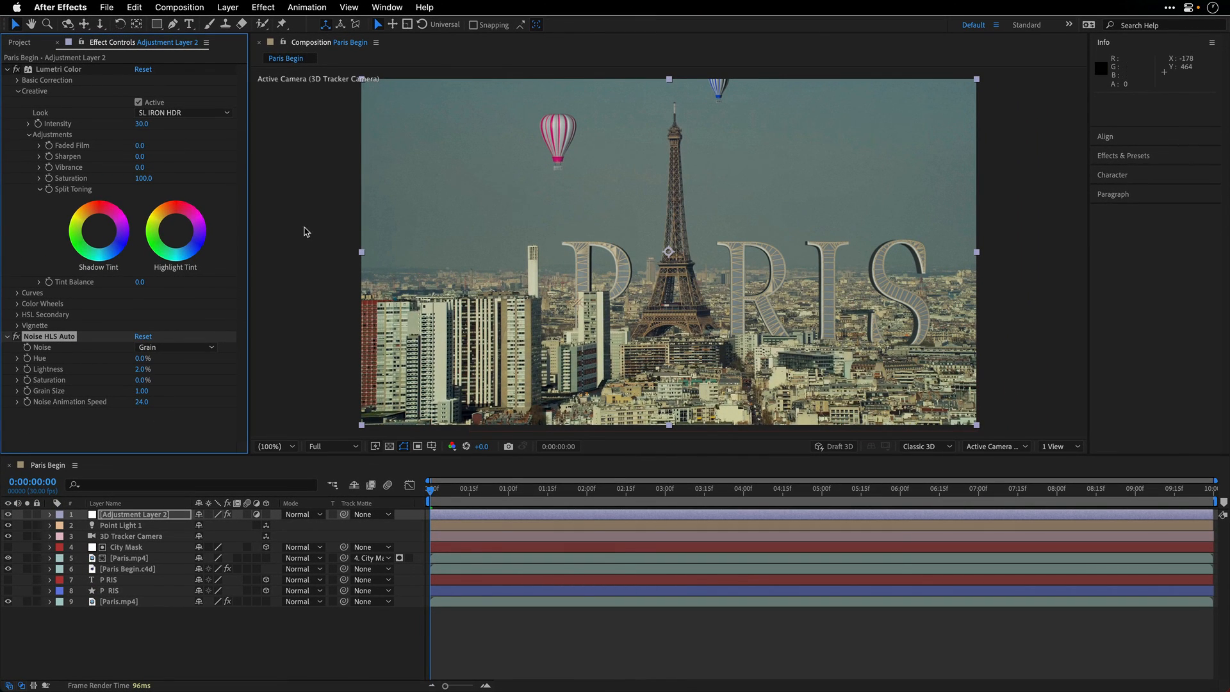
# Maximize the composition view and play back the finished Paris Begin composite.
pyautogui.press('`')
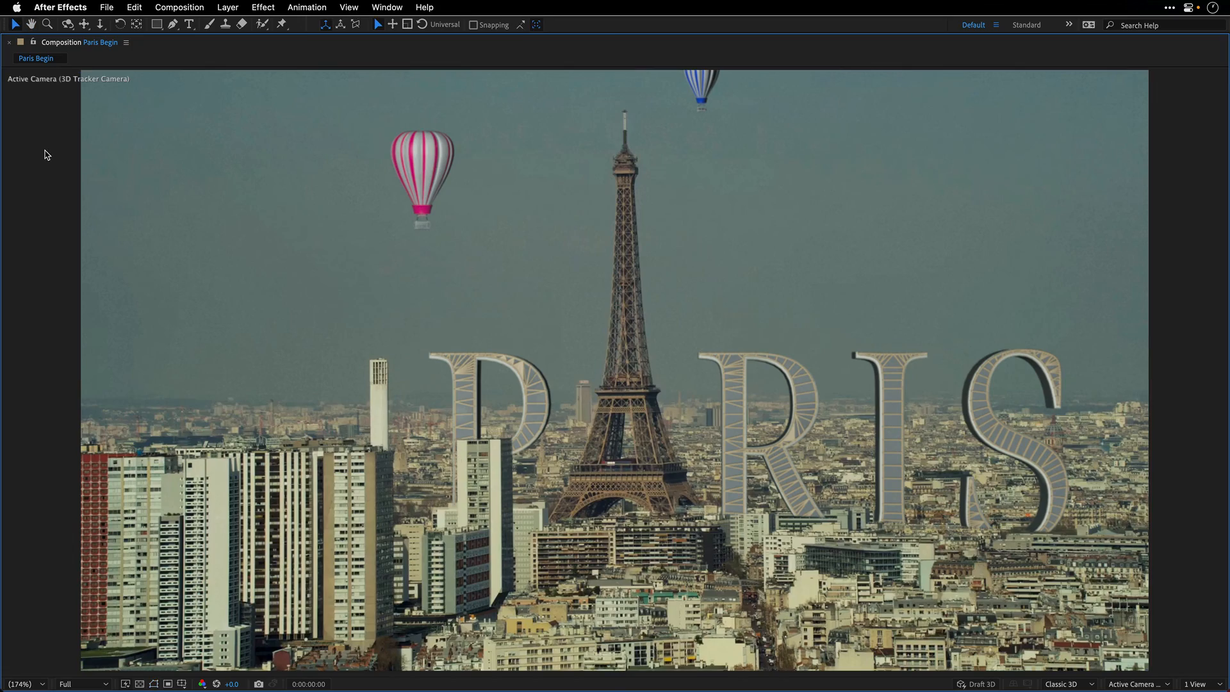
pyautogui.press('space')
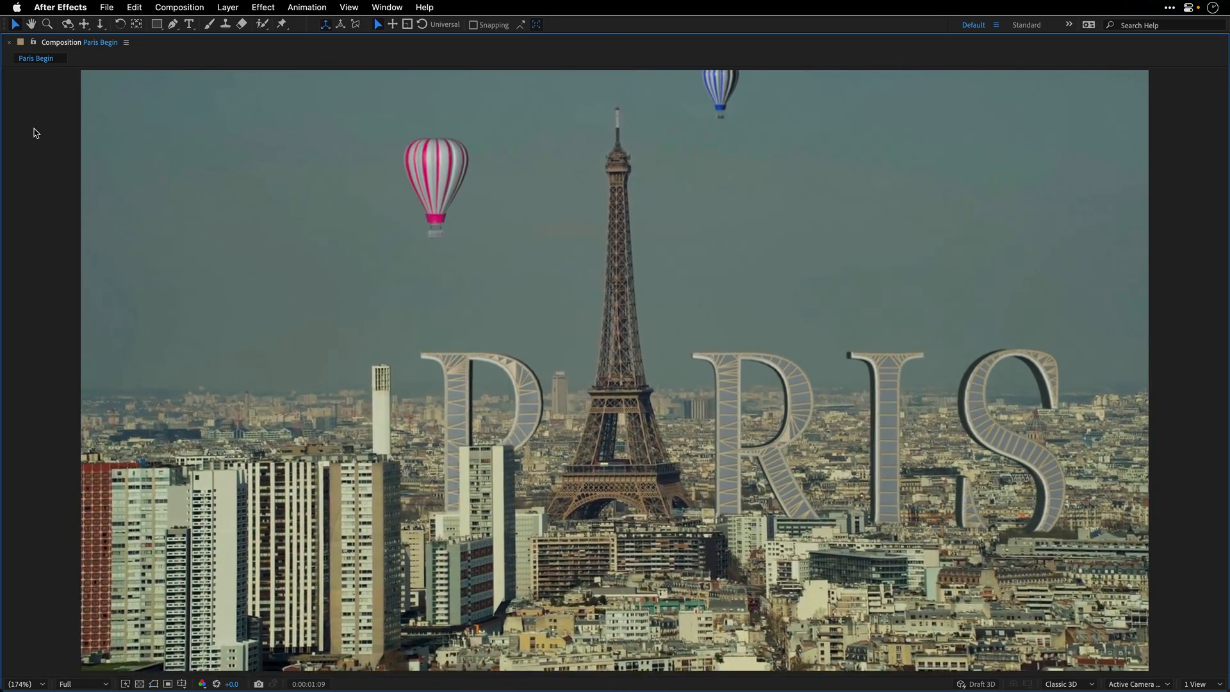